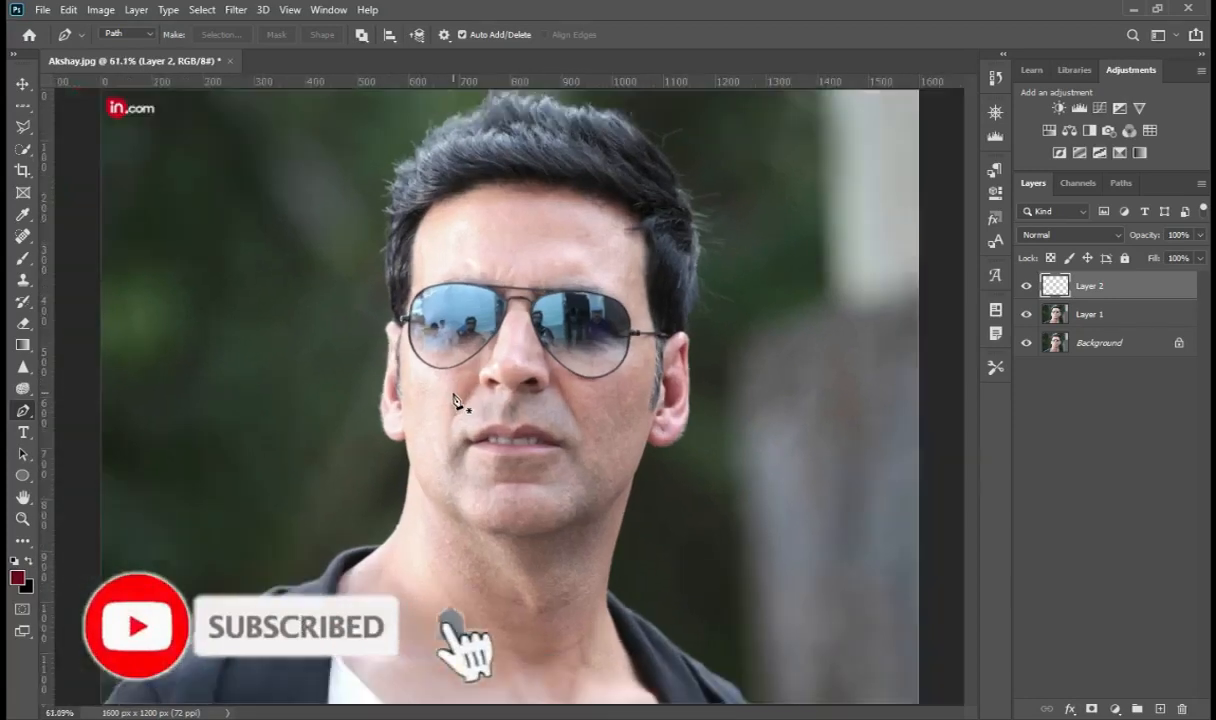
Trace the outer edge of the jacket on the image's left shoulder with the Pen tool, up to the collar tip at the neck.
scroll(170, 635, up, 6)
scroll(166, 632, down, 2)
scroll(88, 562, up, 3)
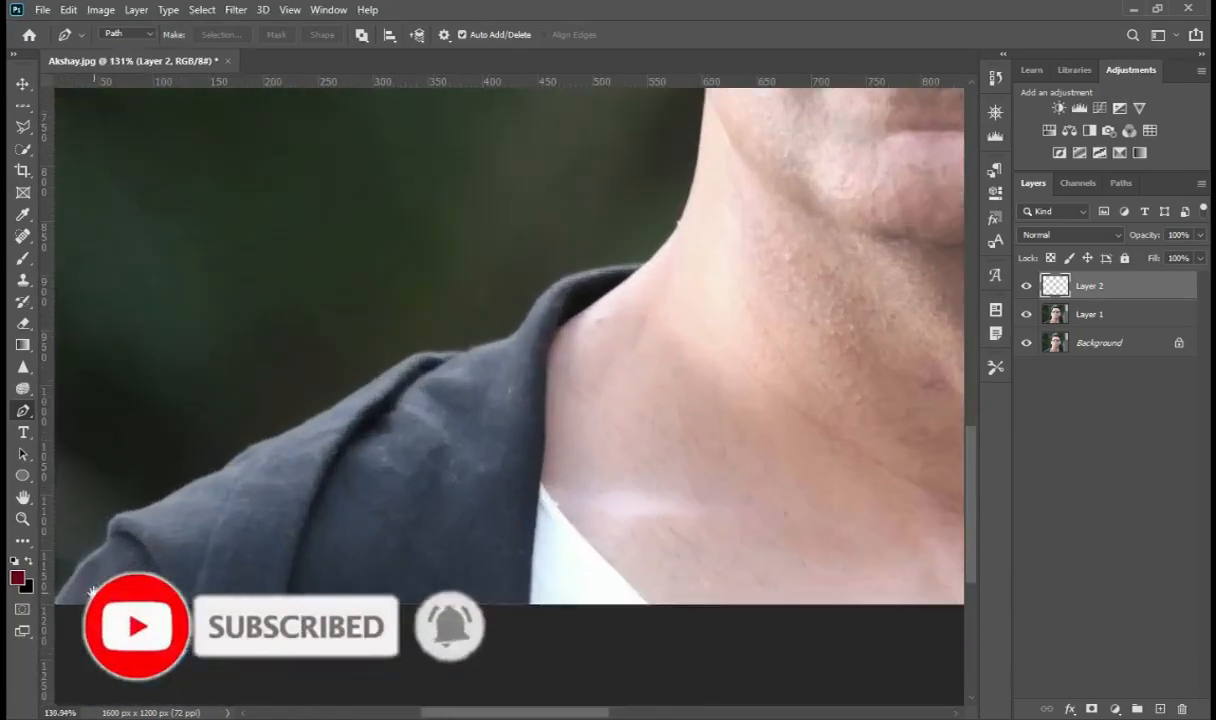
click(216, 612)
drag(243, 574, 260, 550)
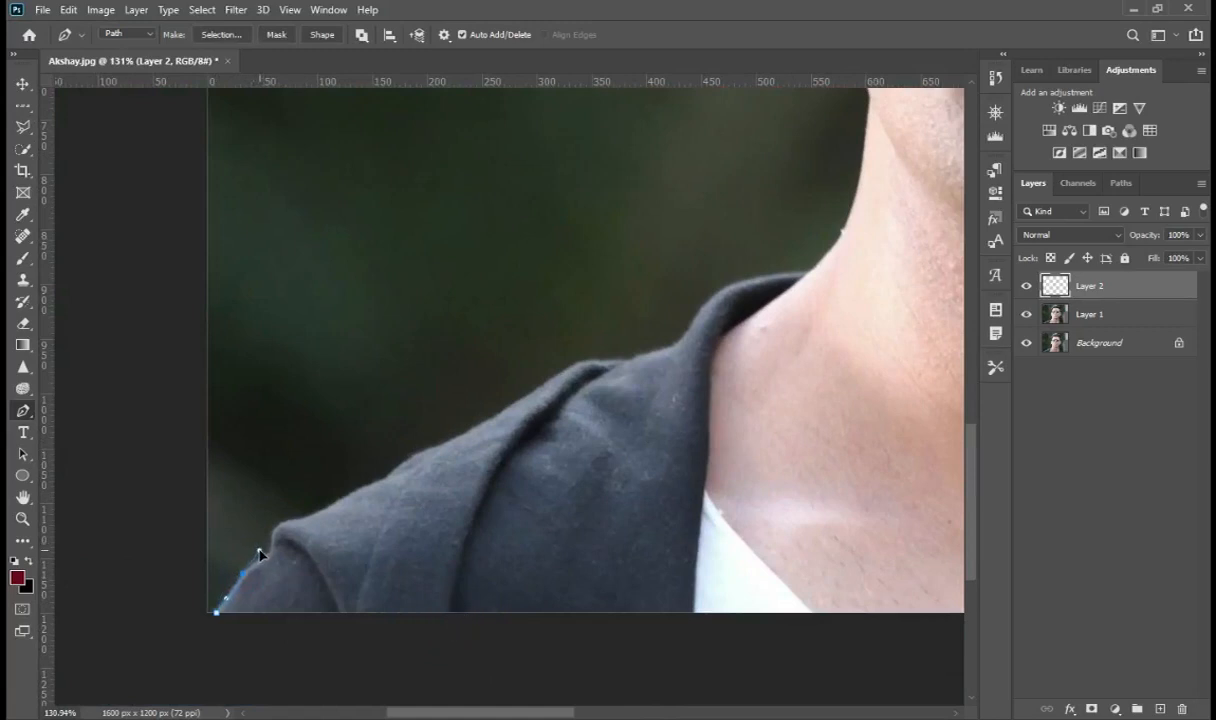
click(271, 552)
click(279, 524)
drag(341, 498, 350, 486)
alt+click(560, 375)
scroll(448, 462, down, 1)
alt+click(561, 359)
drag(615, 350, 676, 331)
alt+click(615, 350)
drag(738, 268, 760, 271)
click(803, 262)
Continue the path down the jacket's inner edge along the neck and white shirt, and close it below the image's lower edge.
click(719, 321)
drag(709, 418, 714, 508)
alt+click(709, 418)
click(703, 495)
click(697, 608)
click(218, 601)
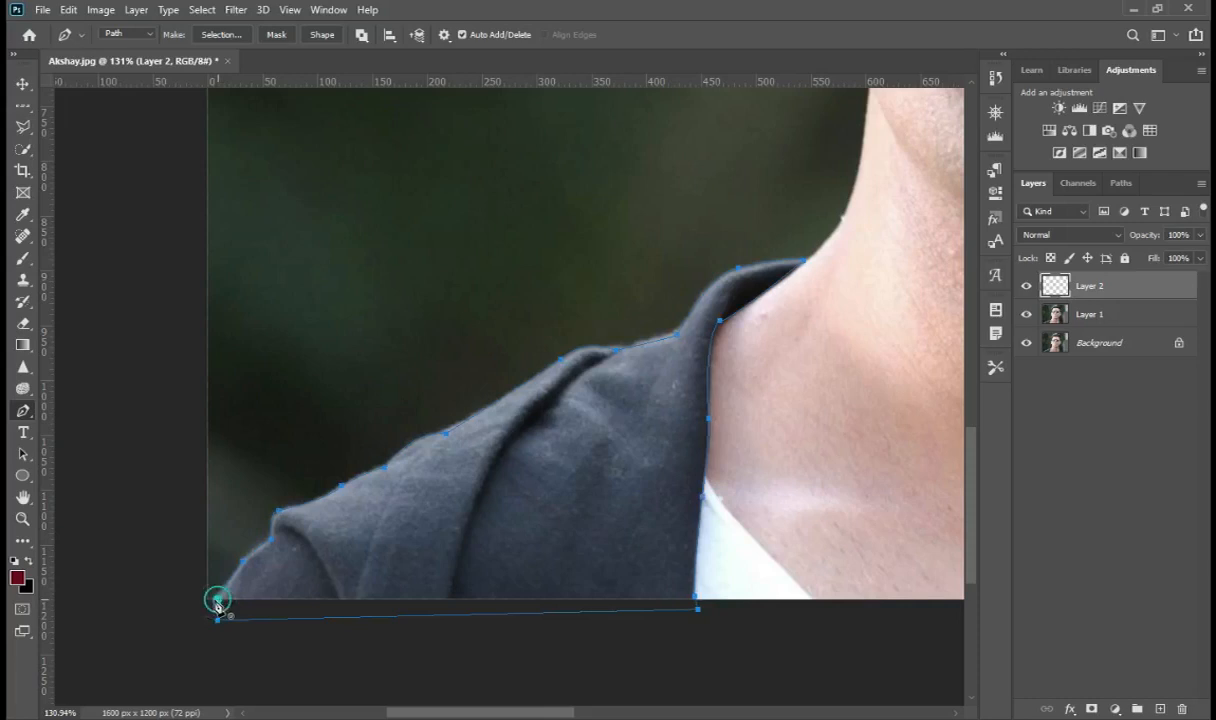
Fill the left jacket path with the purple colour 7e6ee2.
right_click(369, 531)
click(432, 260)
click(935, 412)
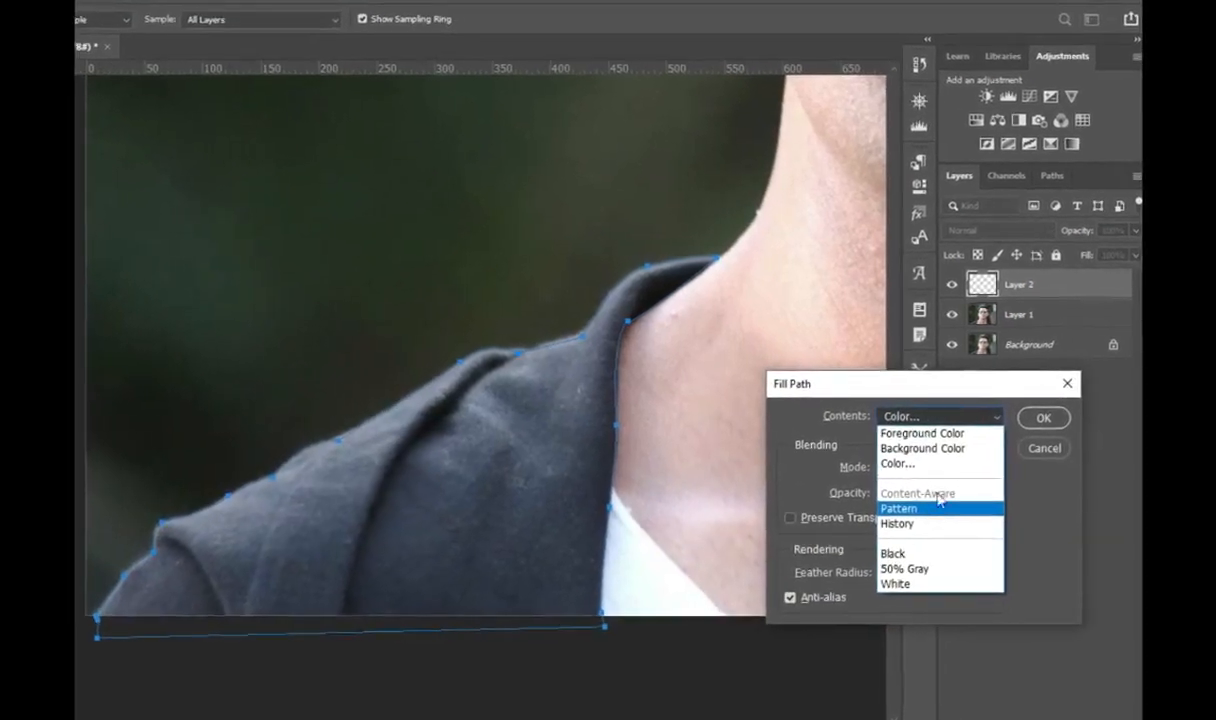
click(899, 463)
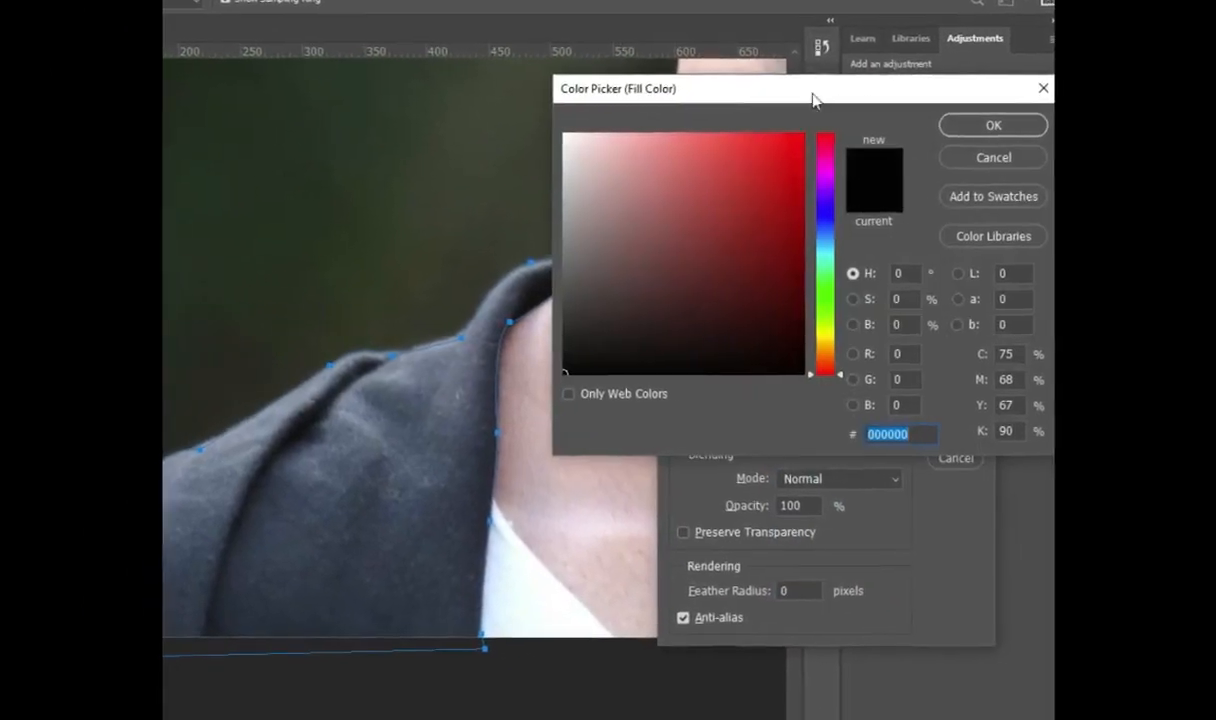
drag(829, 200, 833, 203)
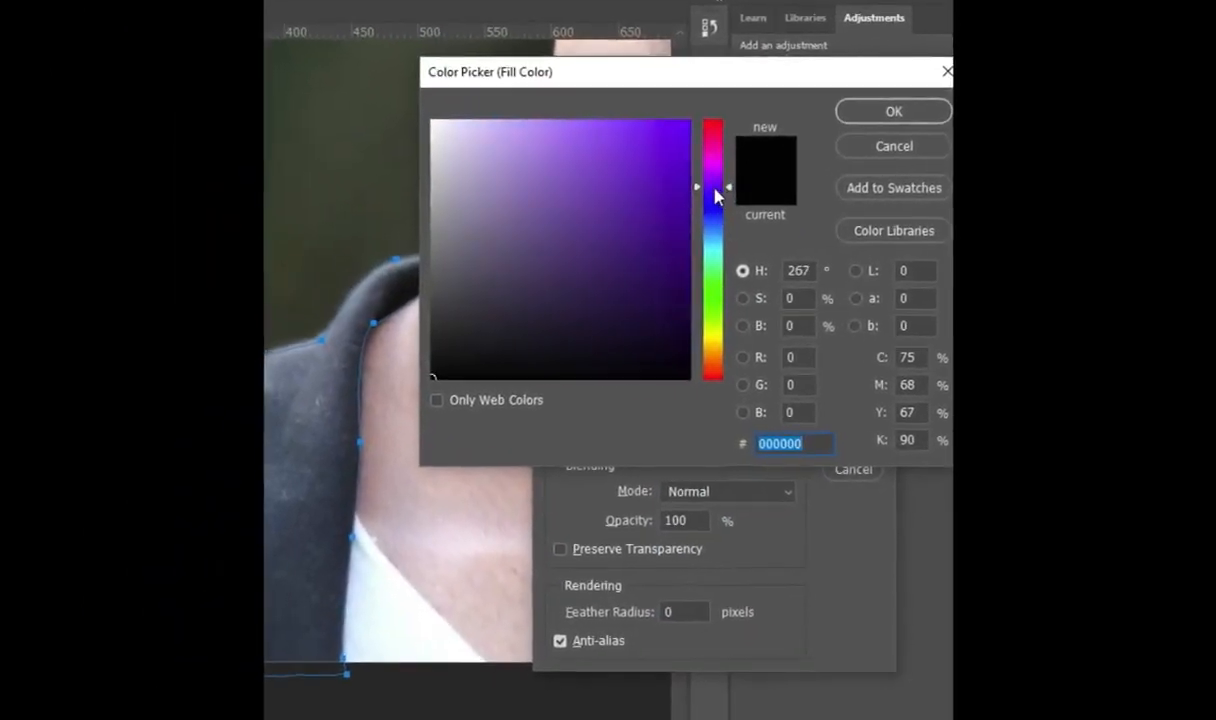
drag(717, 195, 719, 201)
click(566, 149)
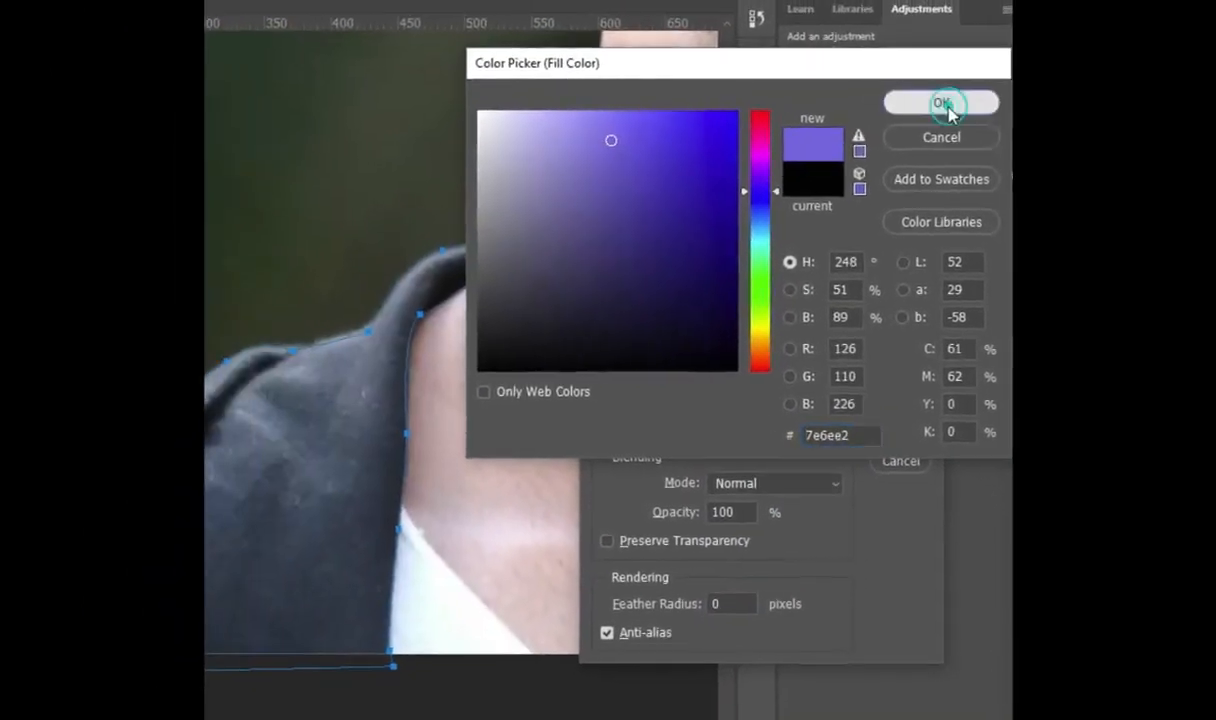
click(938, 103)
click(895, 426)
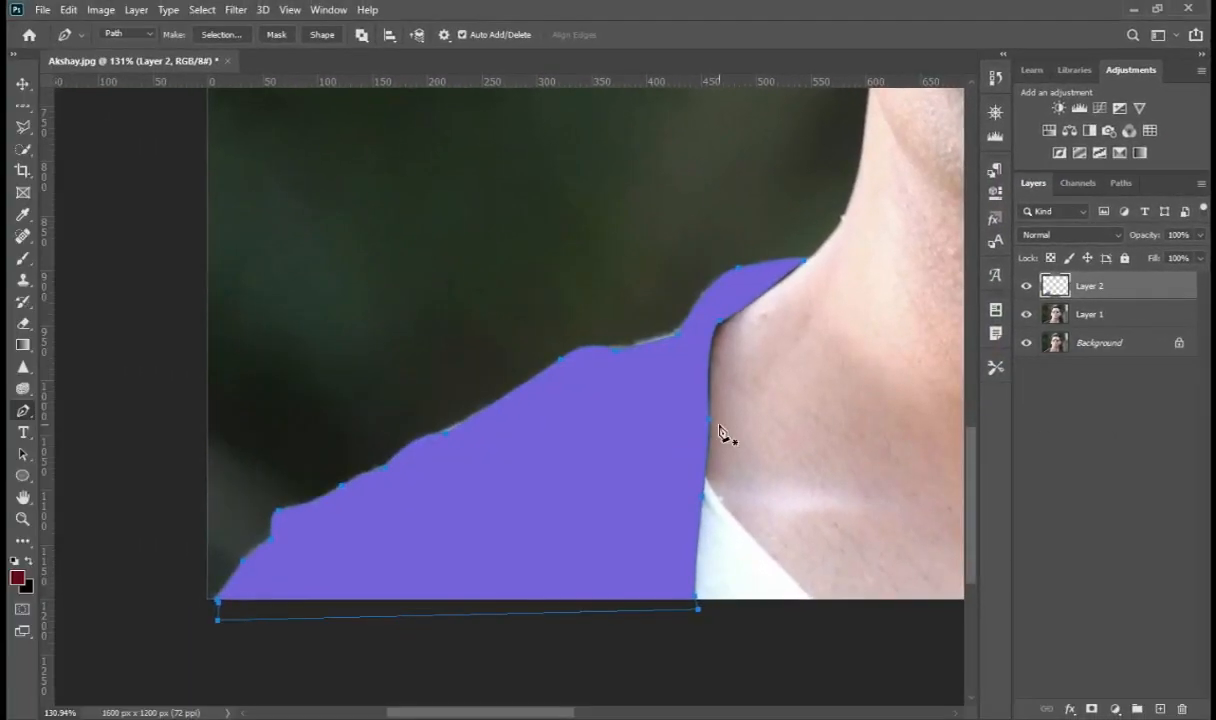
Delete the path around the filled left part of the jacket.
scroll(720, 427, down, 5)
scroll(650, 541, up, 1)
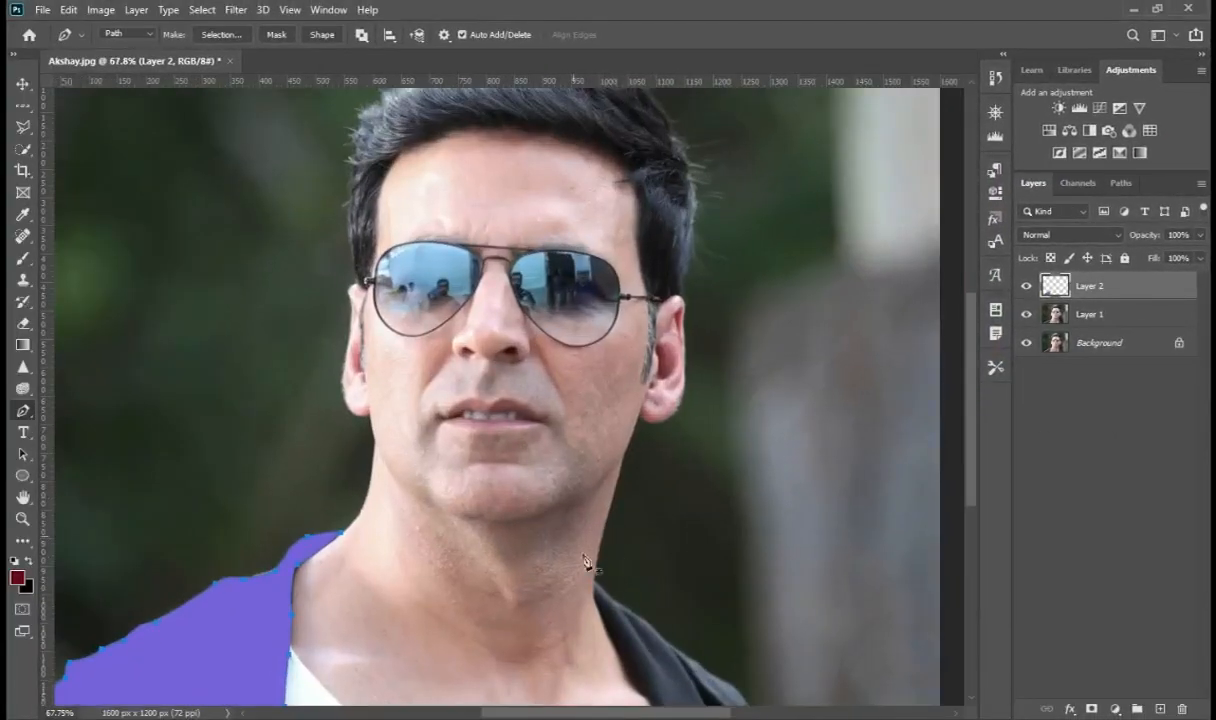
scroll(585, 535, down, 2)
scroll(595, 535, up, 1)
right_click(227, 562)
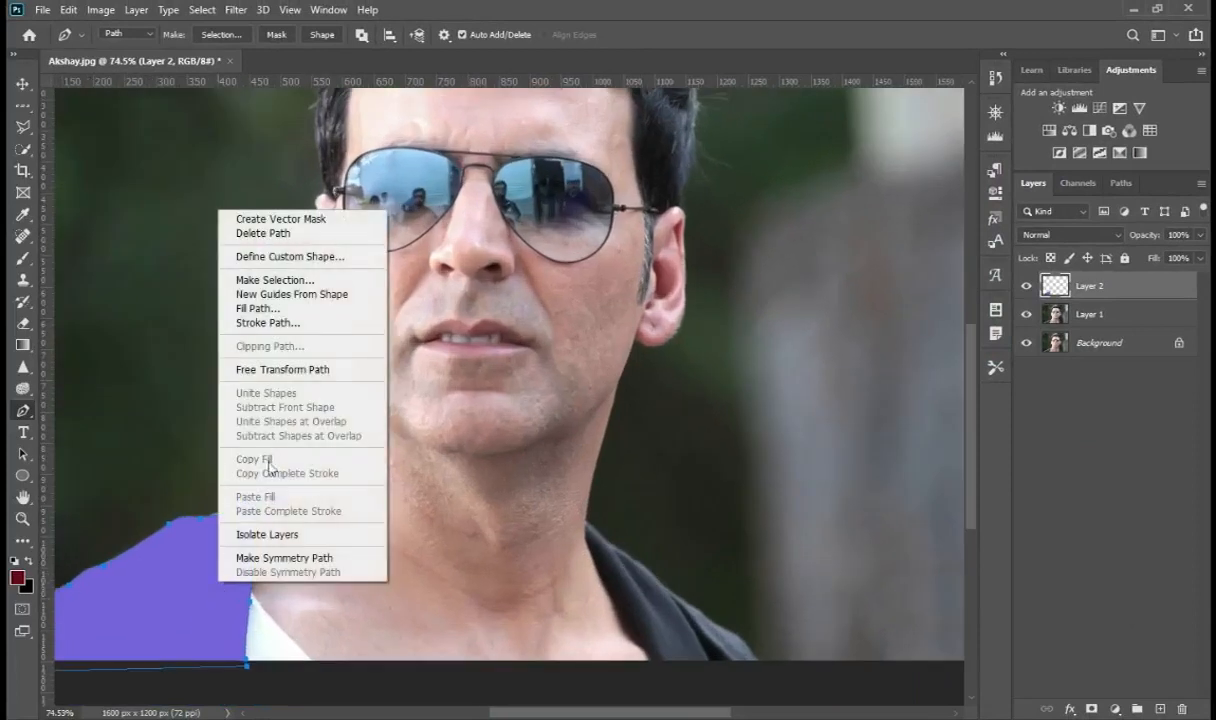
click(272, 233)
Trace the inner edge of the jacket on the image's right shoulder, from the neck to just below the image's lower edge.
scroll(700, 650, up, 3)
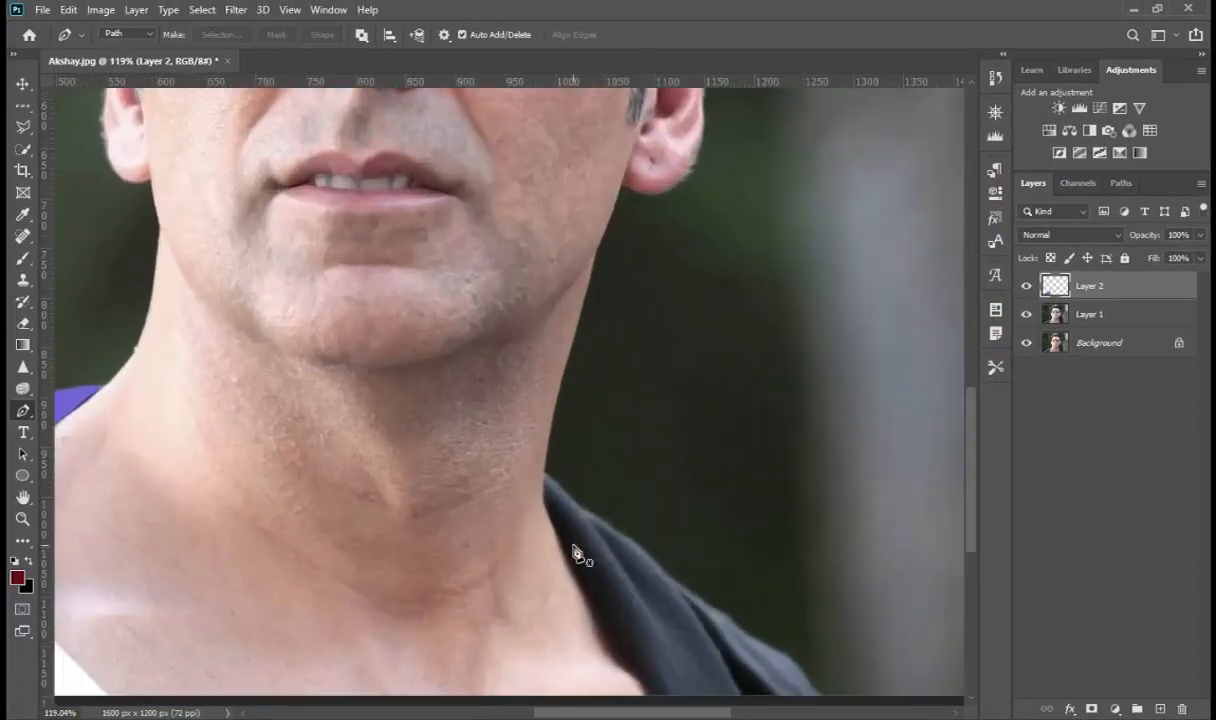
click(544, 477)
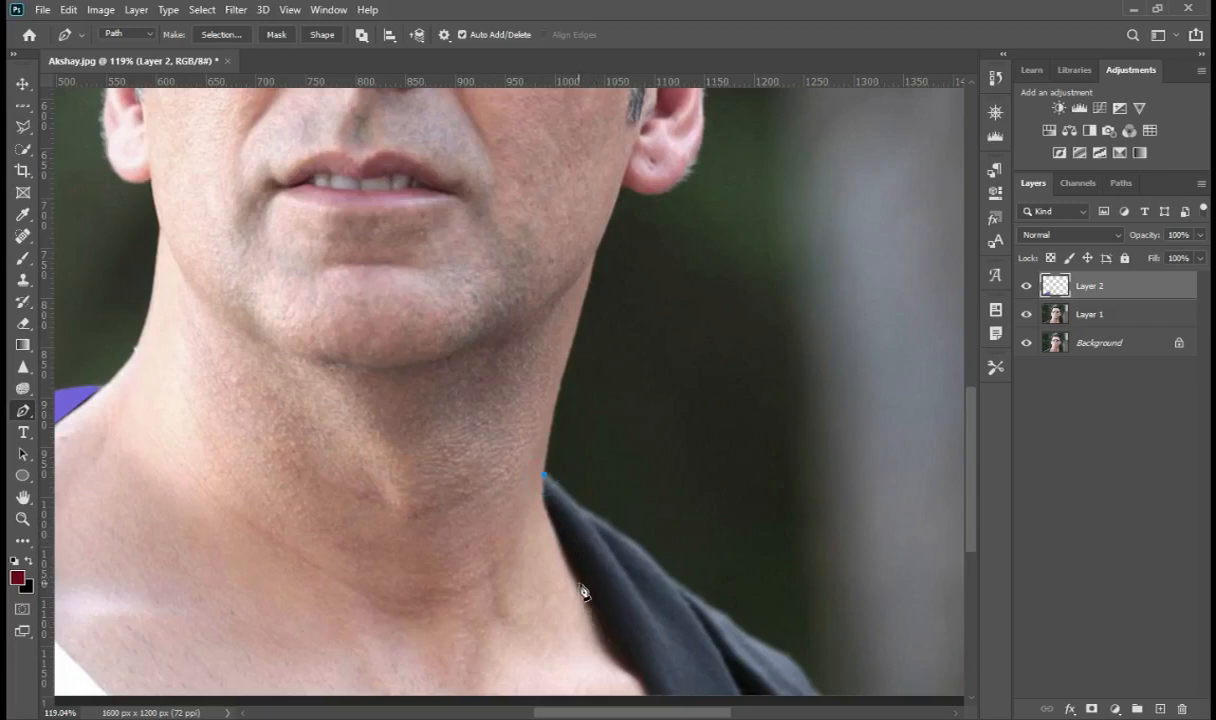
drag(580, 590, 630, 680)
alt+click(580, 591)
click(610, 655)
scroll(611, 655, down, 1)
drag(645, 613, 637, 628)
click(635, 648)
Trace the outer edge of the right shoulder back up to the neck and close the path.
click(847, 638)
click(823, 615)
click(729, 537)
click(665, 494)
click(583, 431)
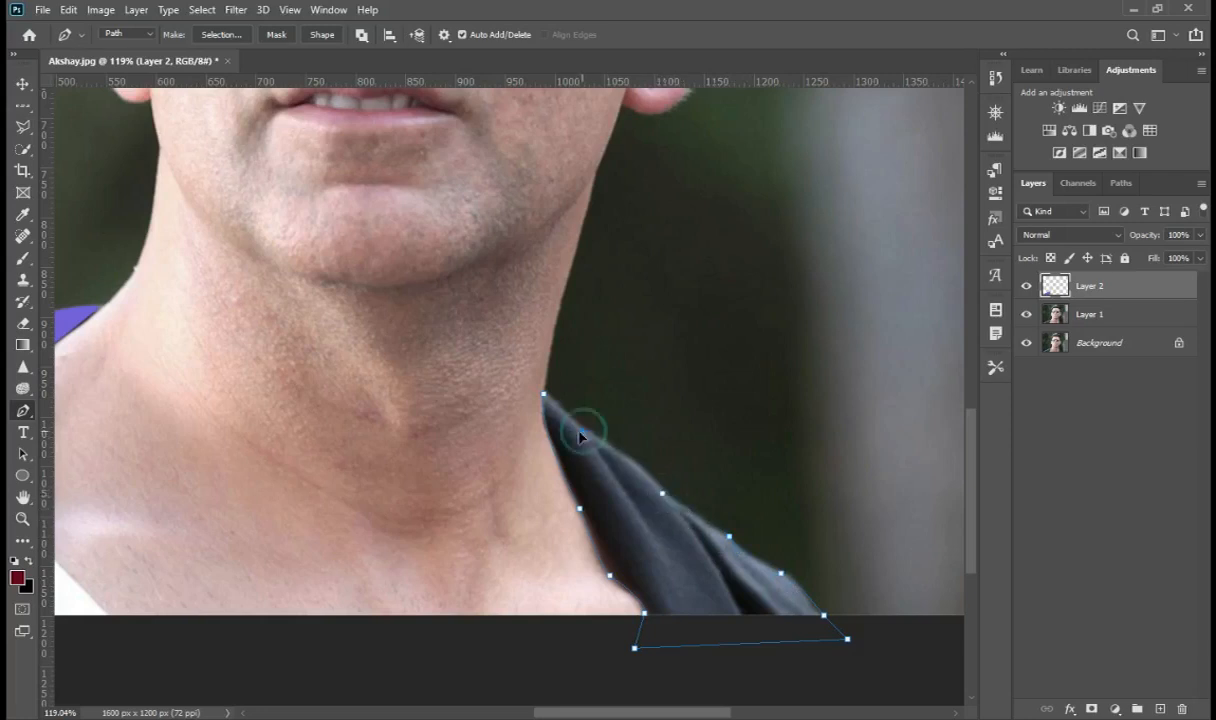
click(544, 394)
Fill the right jacket path with the same purple, 7e6ee2.
right_click(636, 540)
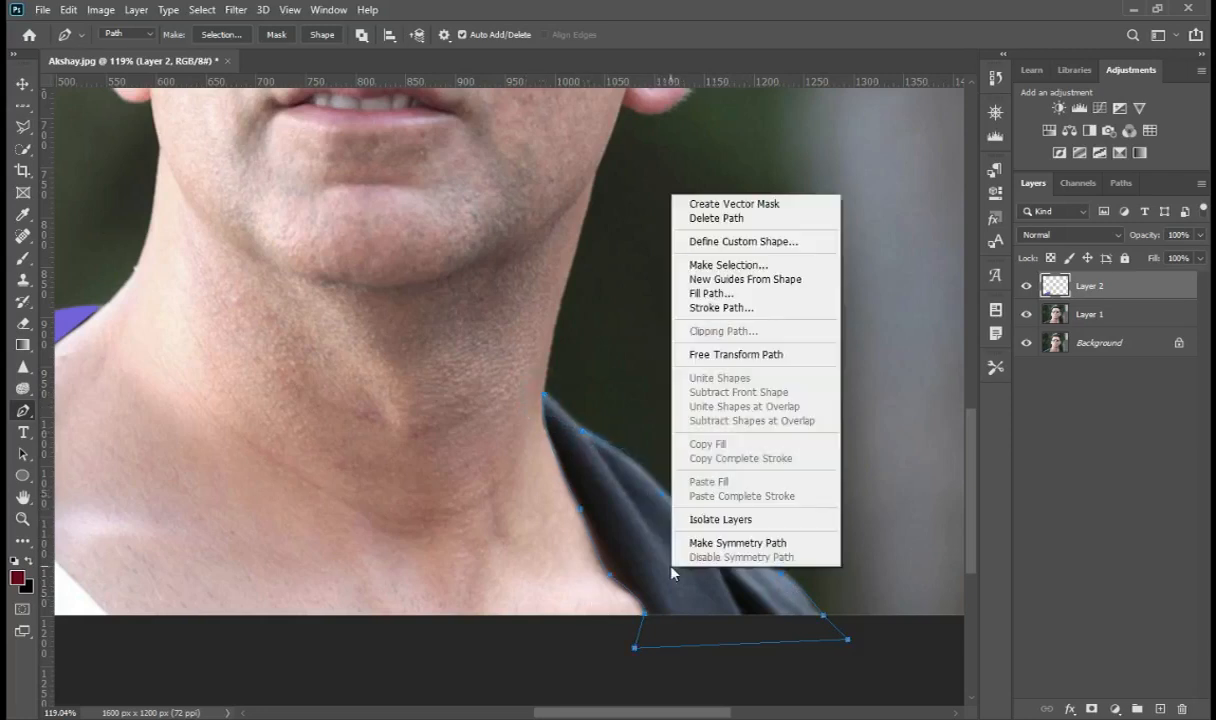
click(690, 293)
click(1000, 411)
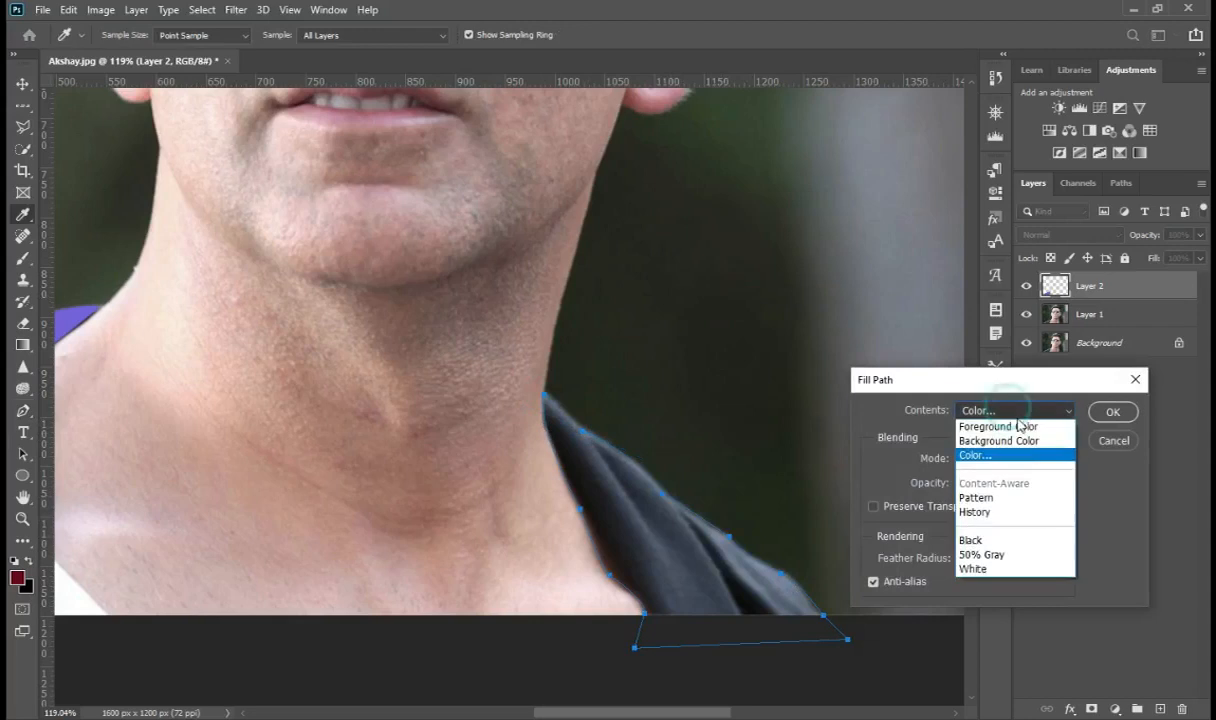
click(1003, 455)
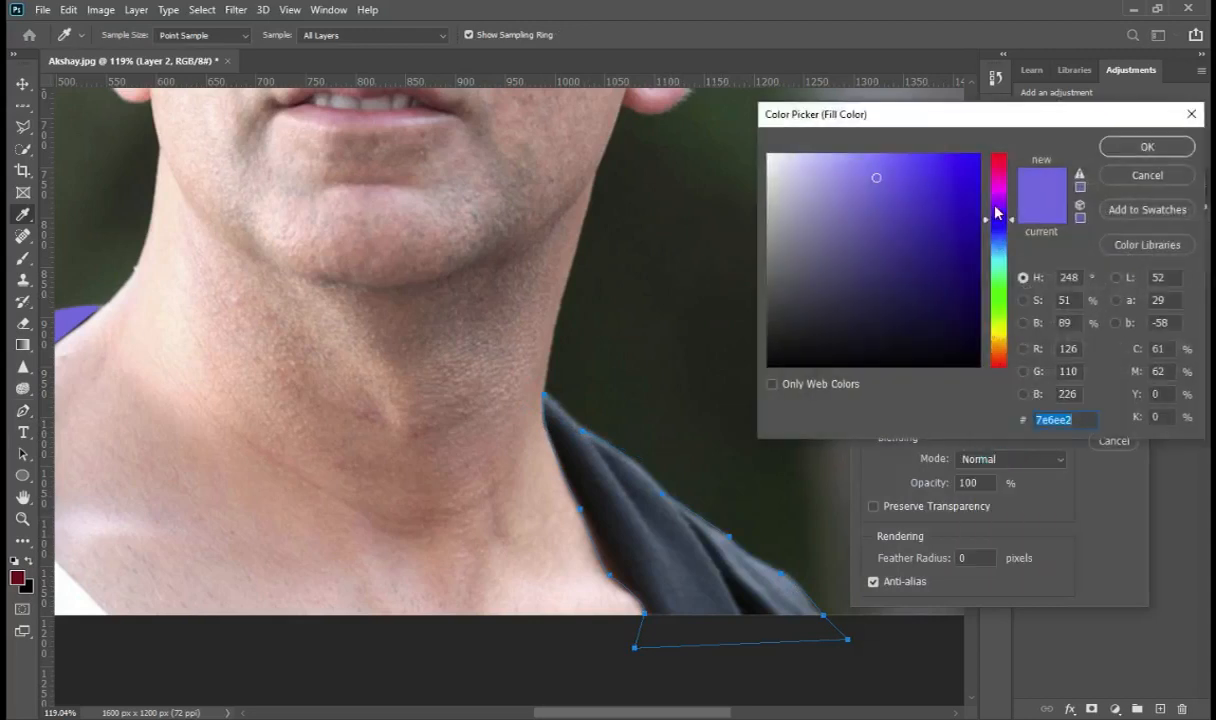
click(1146, 148)
click(1107, 410)
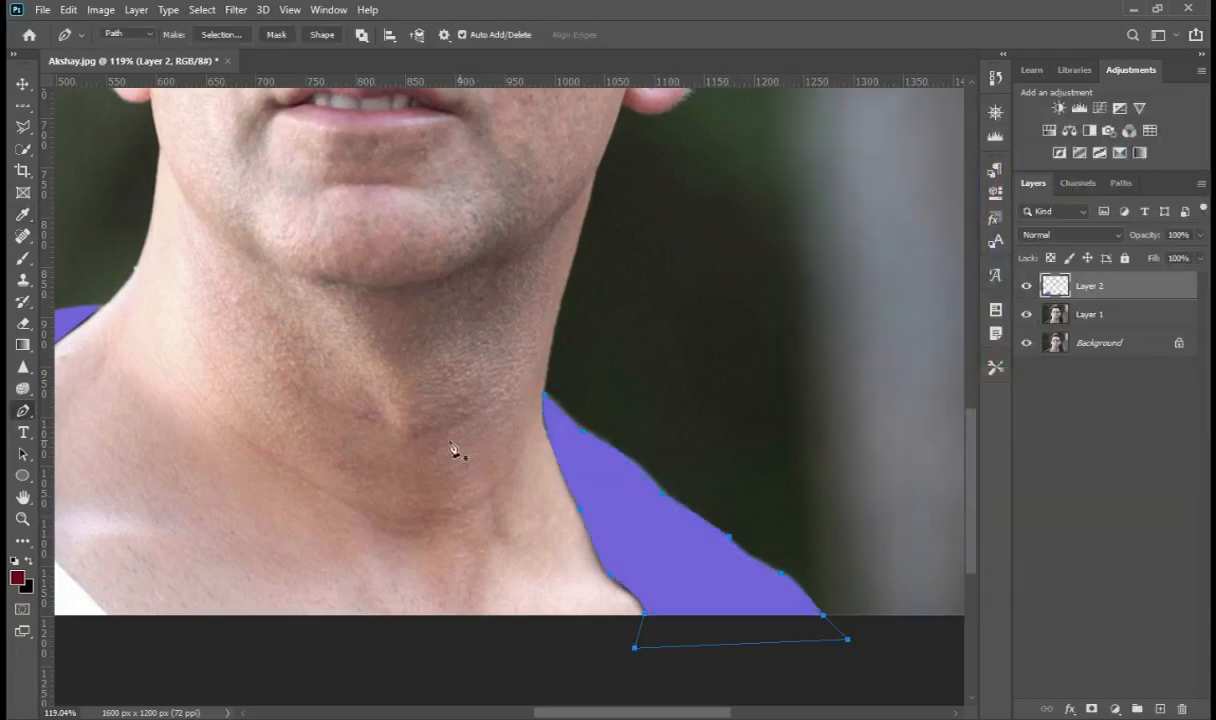
Add a new layer above Layer 2 and rename Layer 2 as jacket.
key(ctrl+0)
scroll(424, 505, up, 4)
scroll(433, 511, down, 4)
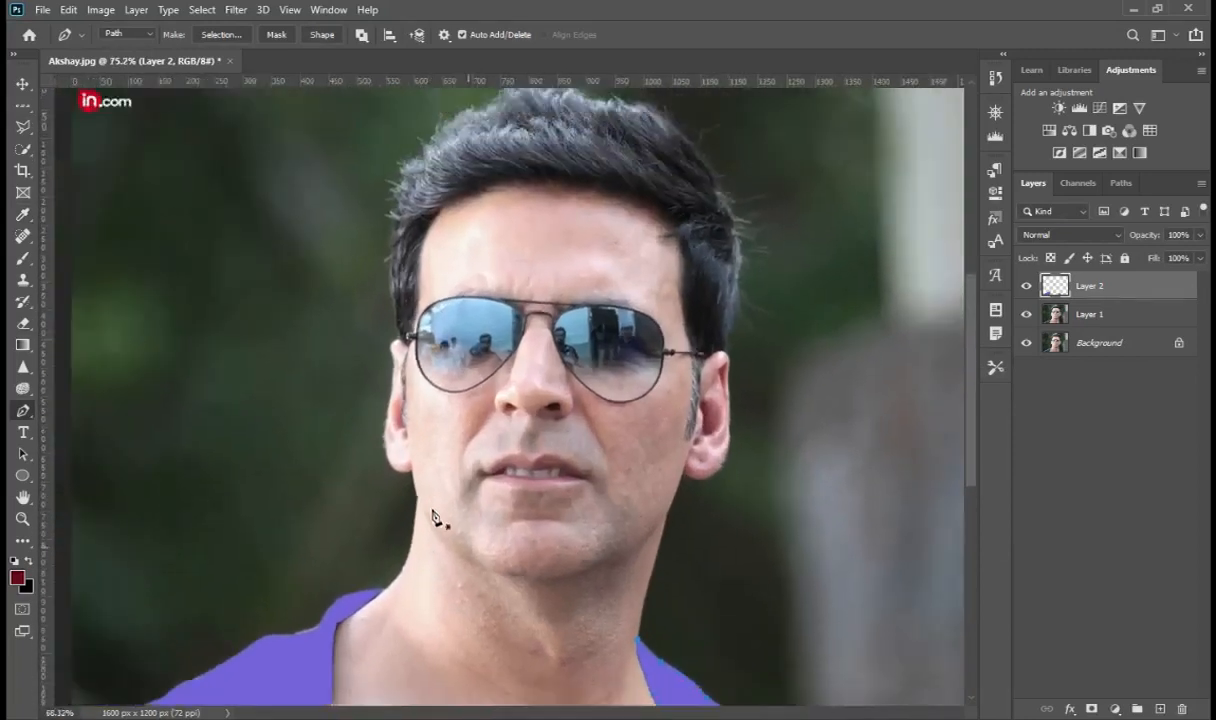
scroll(437, 508, up, 5)
scroll(437, 509, down, 1)
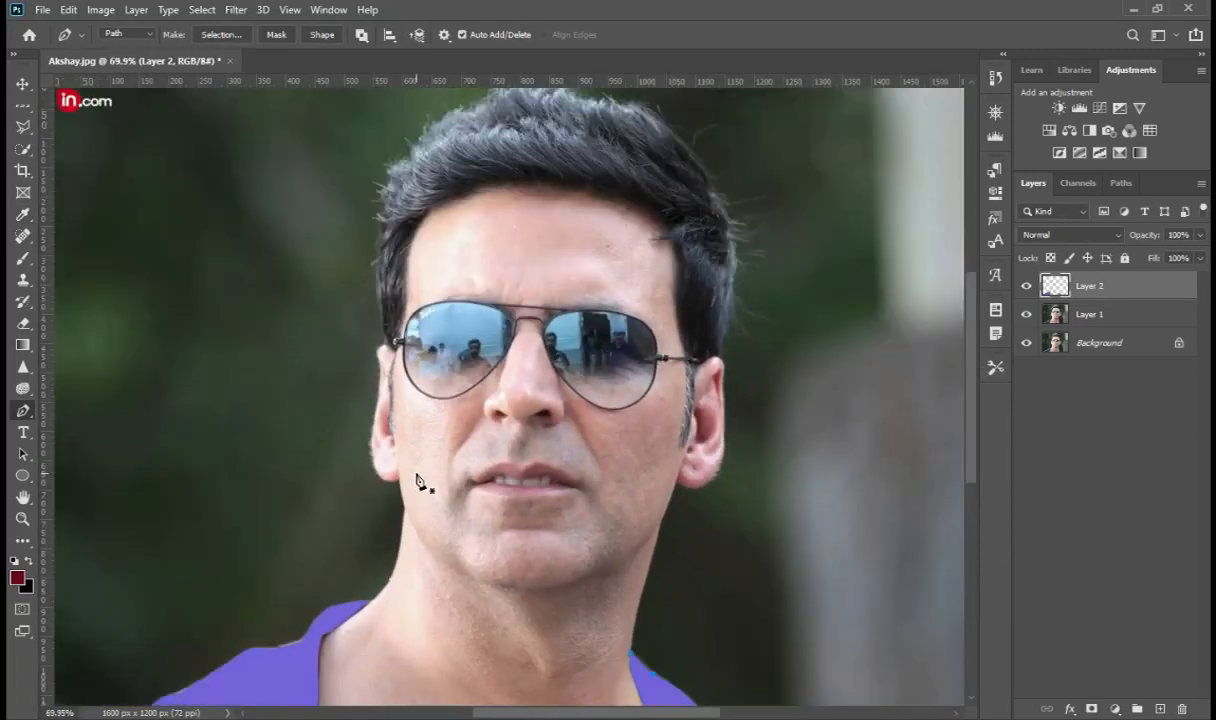
scroll(520, 430, up, 2)
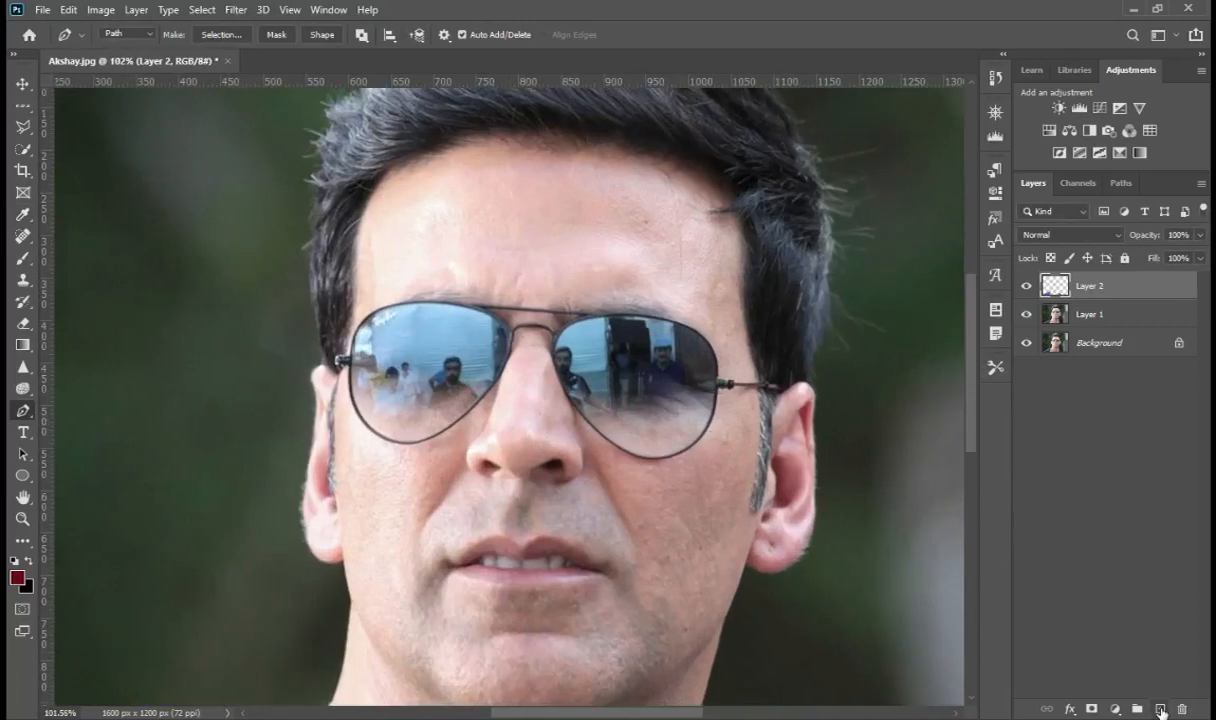
click(1160, 709)
double_click(1090, 314)
text(jacket)
key(Return)
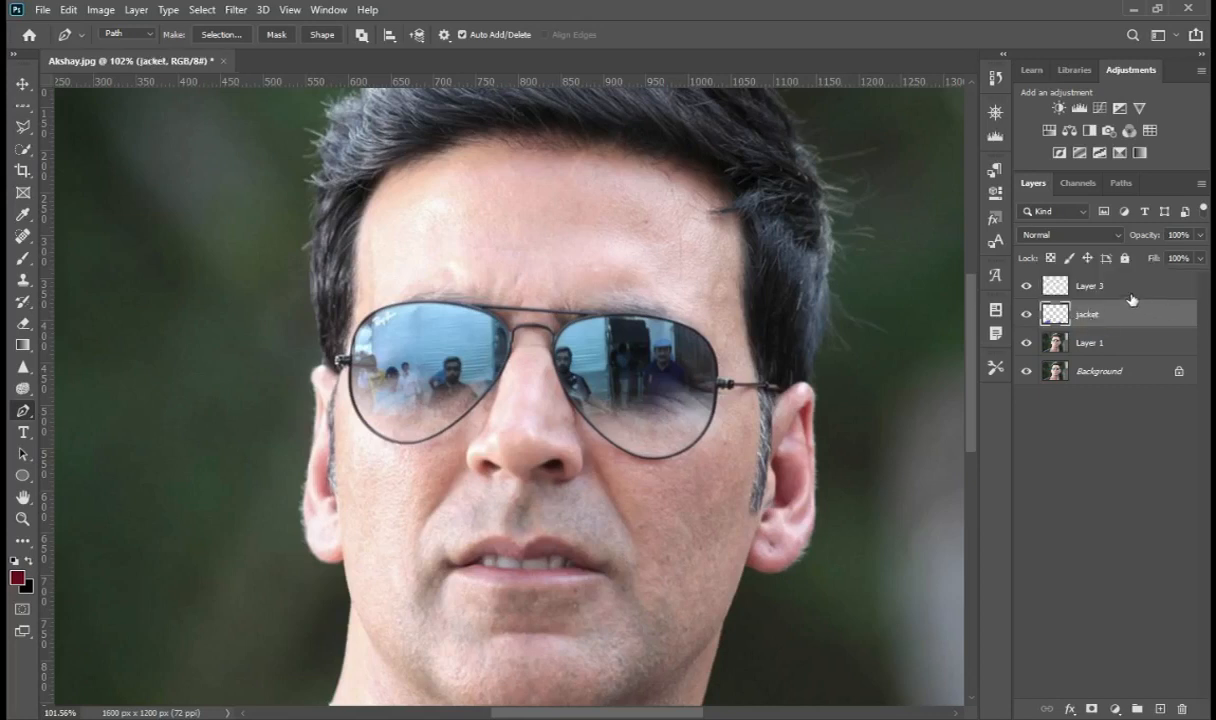
Start a hair path at the top of the left ear and trace the hairline across the forehead to the right temple.
scroll(476, 418, down, 3)
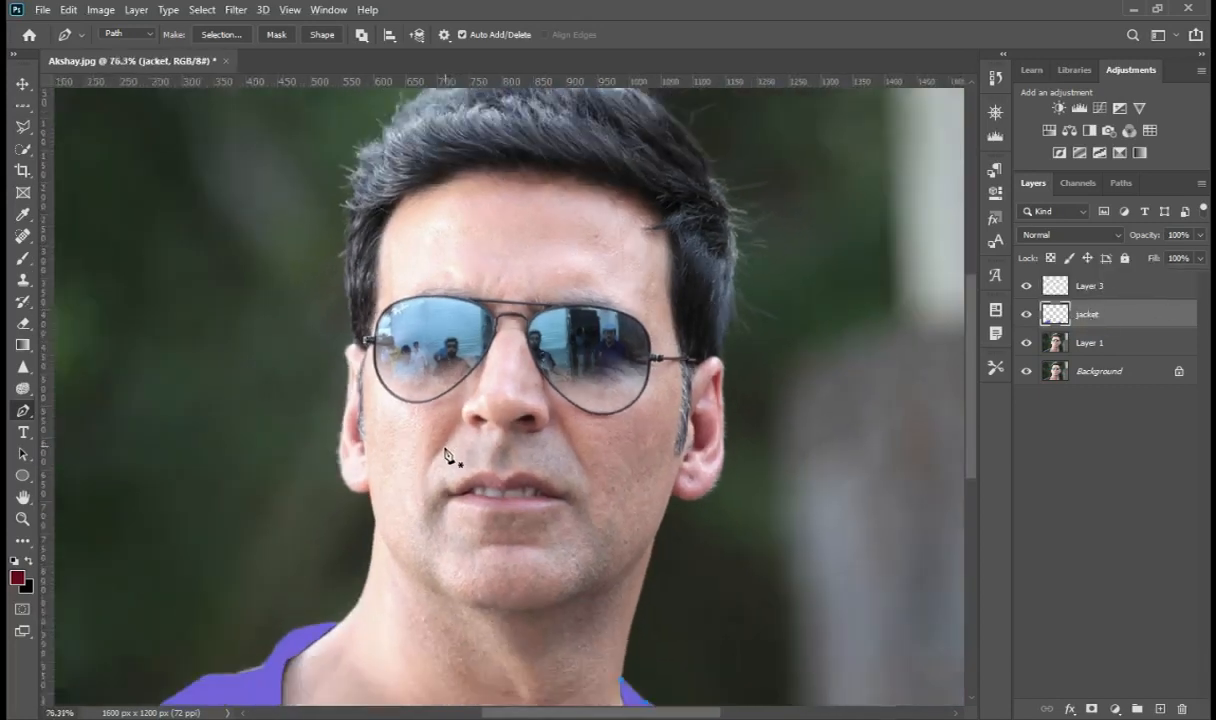
scroll(401, 425, up, 3)
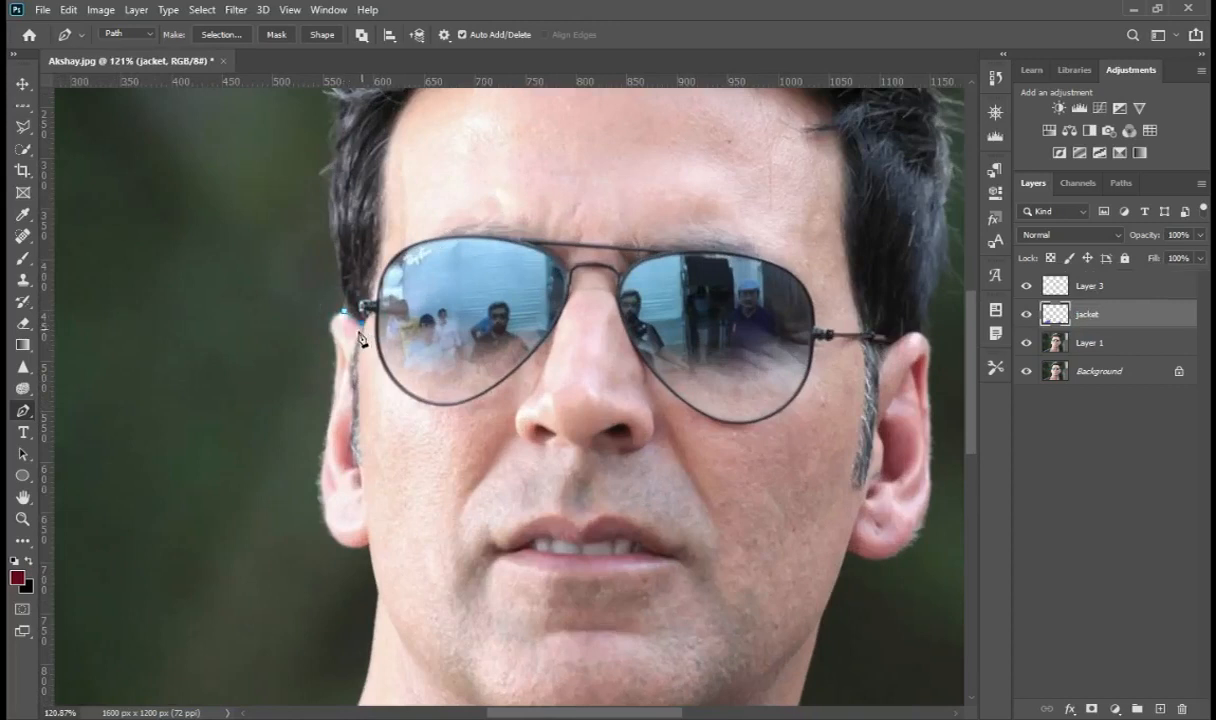
scroll(352, 310, up, 2)
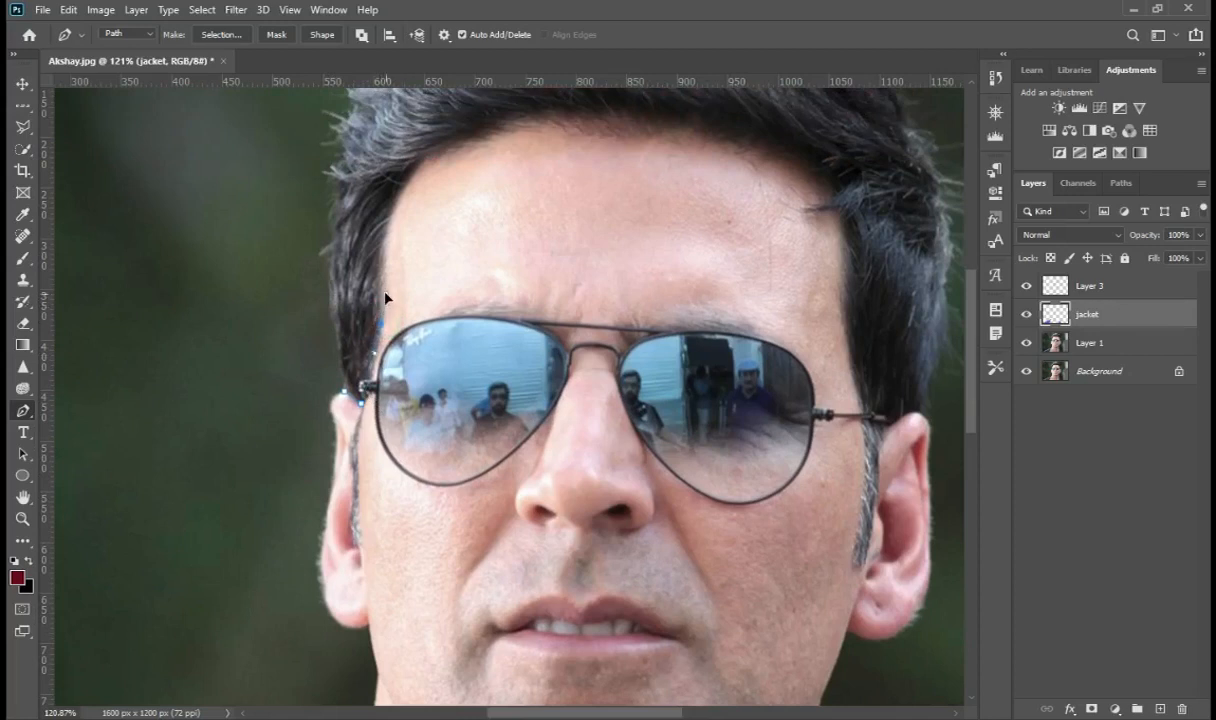
drag(390, 262, 393, 230)
click(384, 233)
drag(423, 169, 432, 171)
click(812, 182)
click(831, 198)
click(843, 235)
Continue the hair path down the right temple and around the sideburn beside the ear.
click(843, 310)
click(860, 392)
click(865, 443)
scroll(857, 535, down, 1)
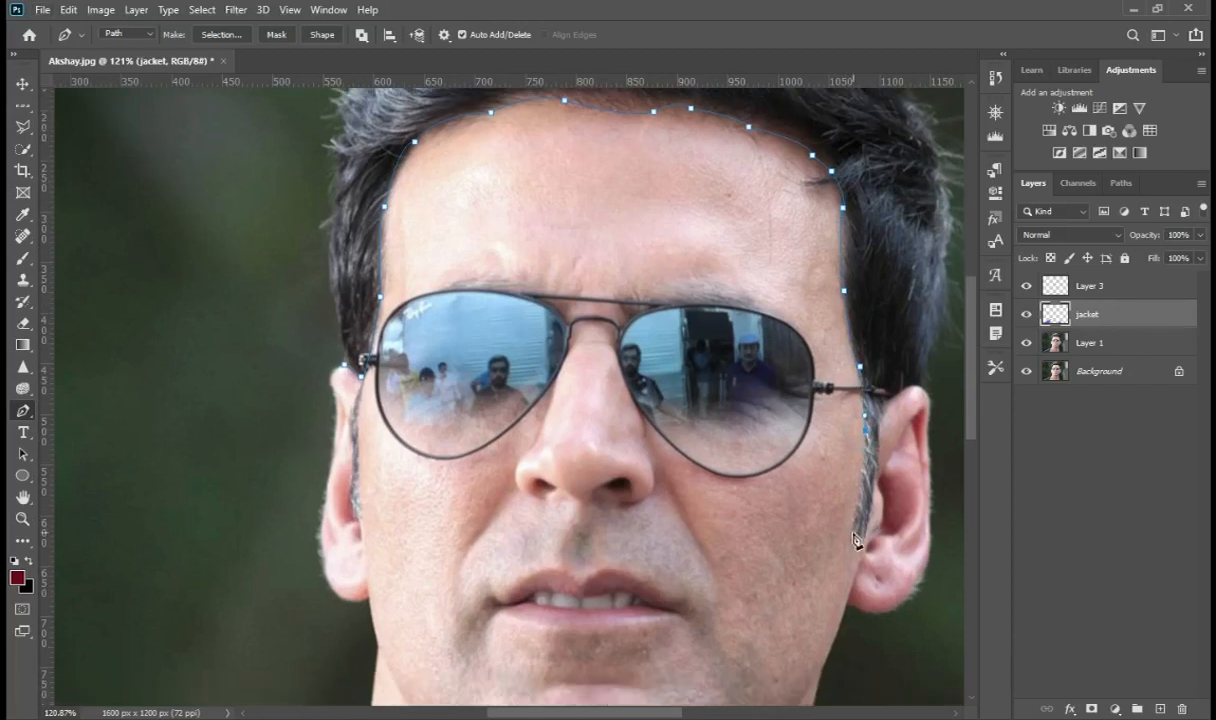
drag(635, 472, 495, 452)
scroll(779, 438, up, 9)
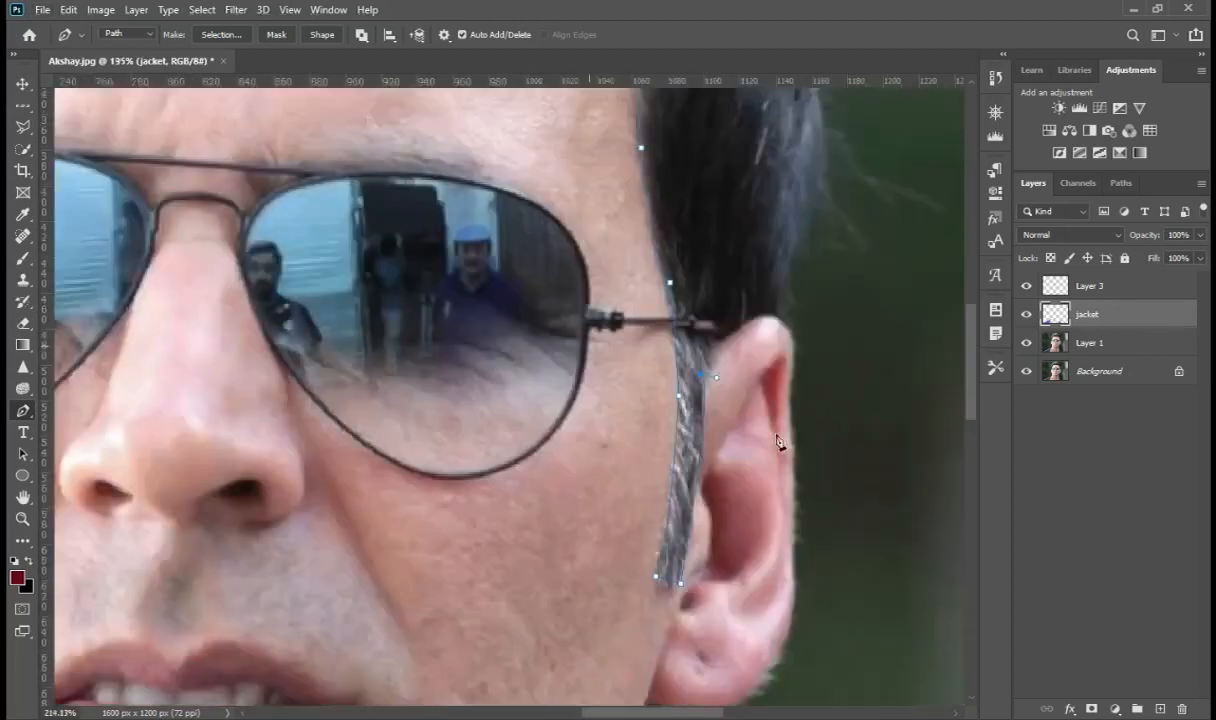
Trace the outer edge of the hair upward from the right ear along the side of the head.
click(693, 317)
scroll(808, 257, up, 4)
drag(777, 280, 791, 245)
scroll(812, 263, down, 5)
scroll(838, 200, up, 3)
scroll(836, 244, up, 2)
alt+click(780, 263)
scroll(782, 263, up, 4)
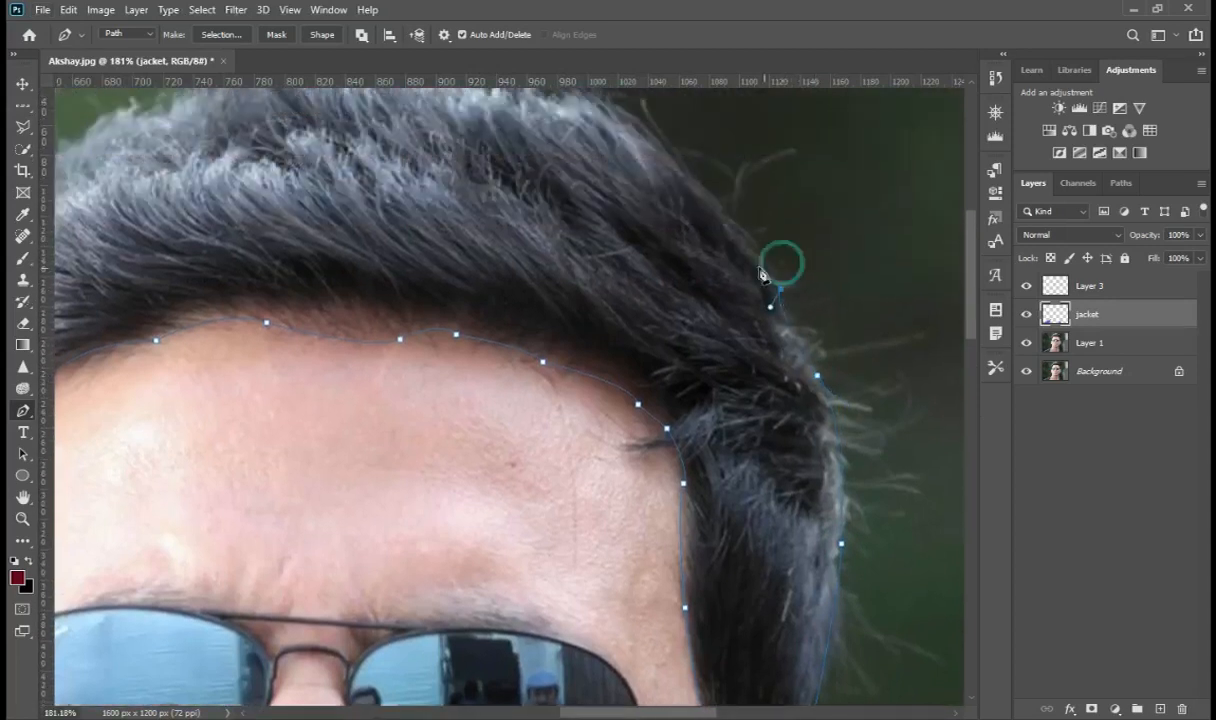
Continue the hair path over the upper right curve of the head toward the crown, with curved anchor segments.
drag(662, 245, 619, 236)
alt+click(662, 245)
drag(569, 196, 556, 232)
alt+click(569, 196)
drag(525, 186, 523, 213)
alt+click(519, 187)
drag(448, 170, 425, 183)
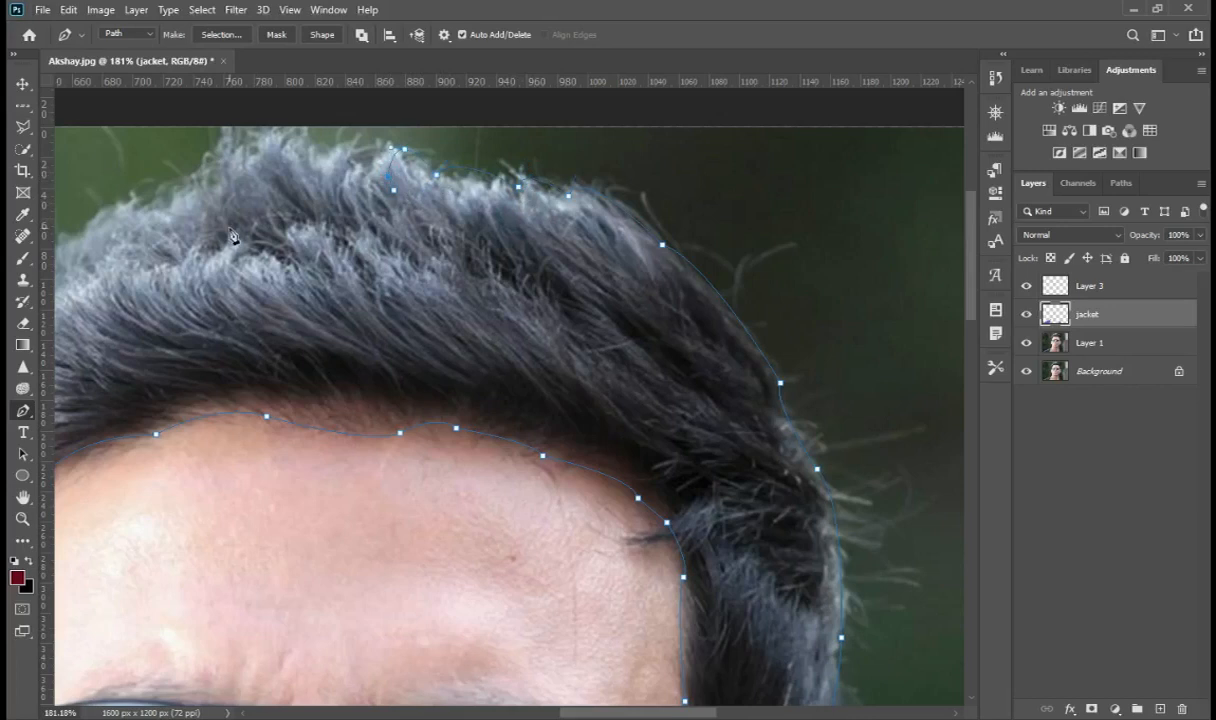
Extend the hair path across the crown along the image's upper edge and onto the left slope.
scroll(380, 190, up, 2)
scroll(363, 262, up, 2)
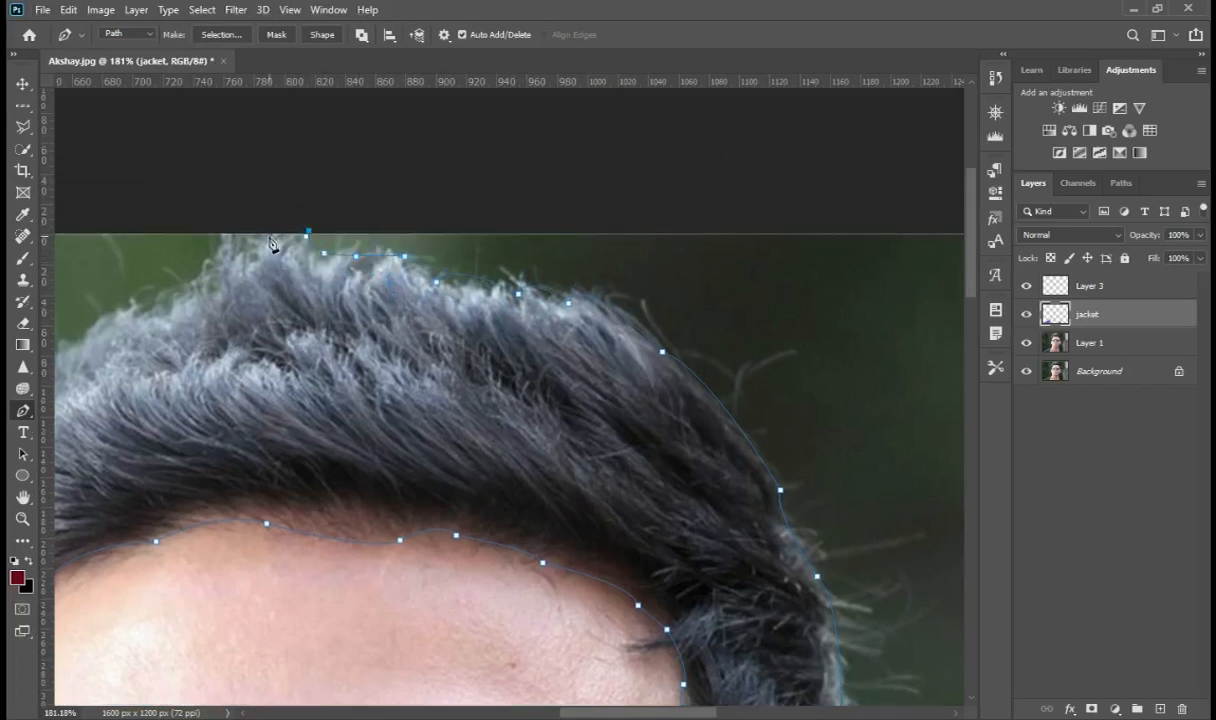
click(235, 251)
click(210, 266)
click(187, 285)
drag(187, 286, 436, 261)
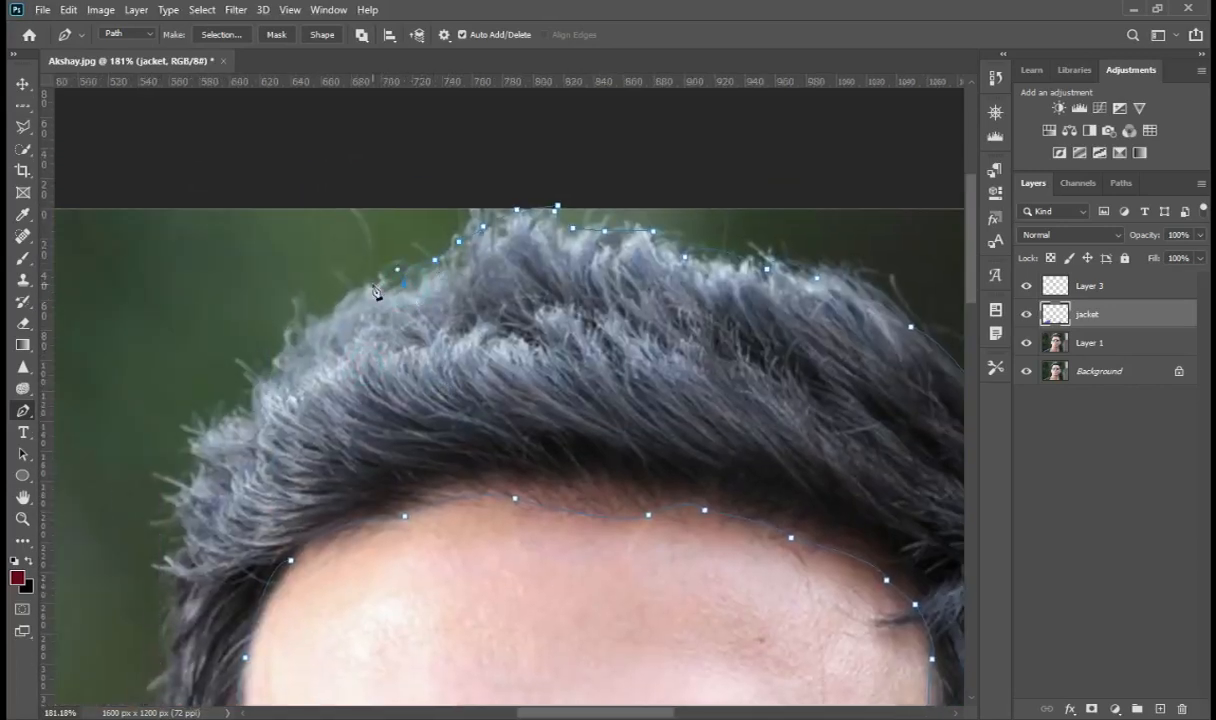
Trace the hair's outer edge down the left side of the head to the ear and close the path.
click(334, 305)
click(315, 318)
click(286, 333)
click(210, 467)
click(177, 493)
scroll(178, 500, down, 1)
click(181, 518)
scroll(180, 512, down, 3)
click(160, 497)
scroll(160, 500, down, 2)
click(161, 505)
scroll(161, 520, down, 4)
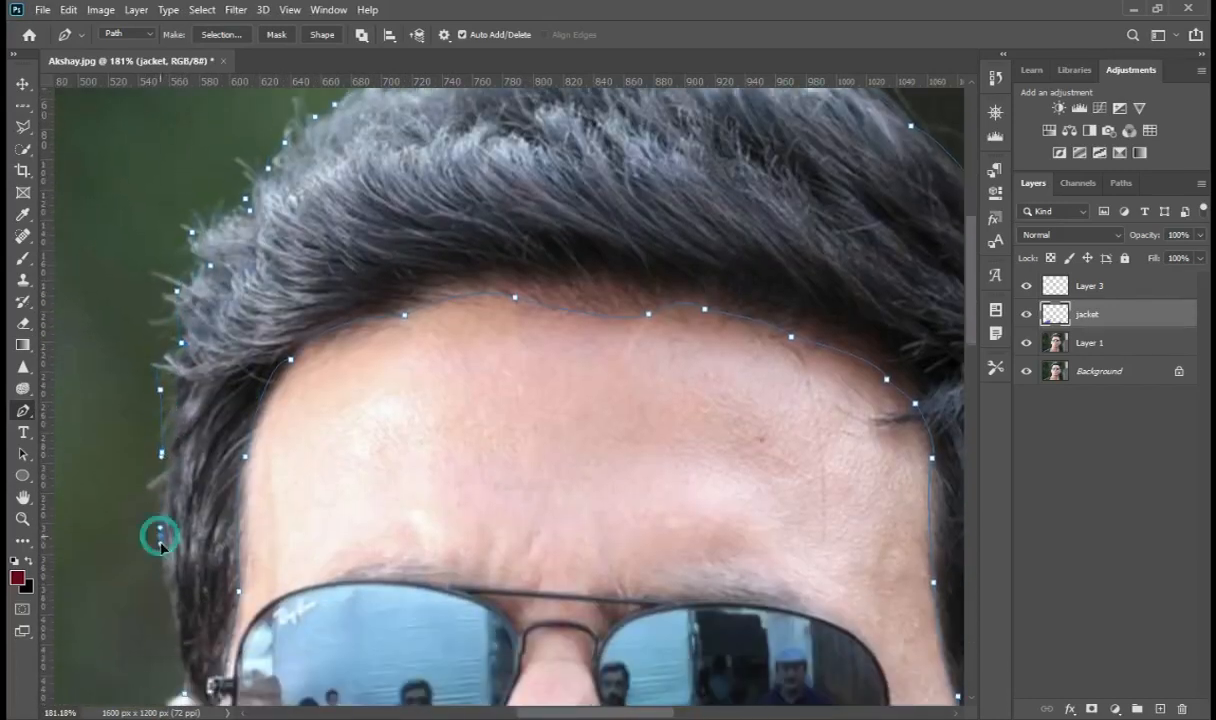
scroll(171, 537, down, 5)
Fill the hair path with black on Layer 3.
right_click(742, 199)
click(781, 297)
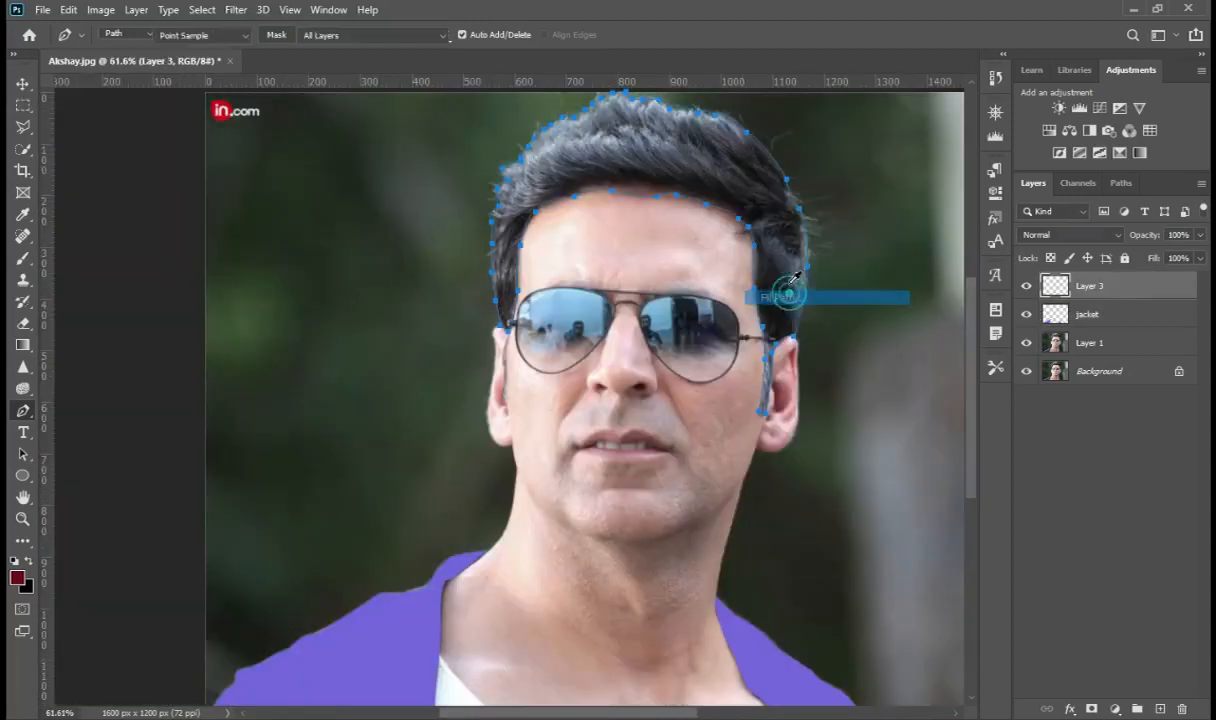
click(1112, 413)
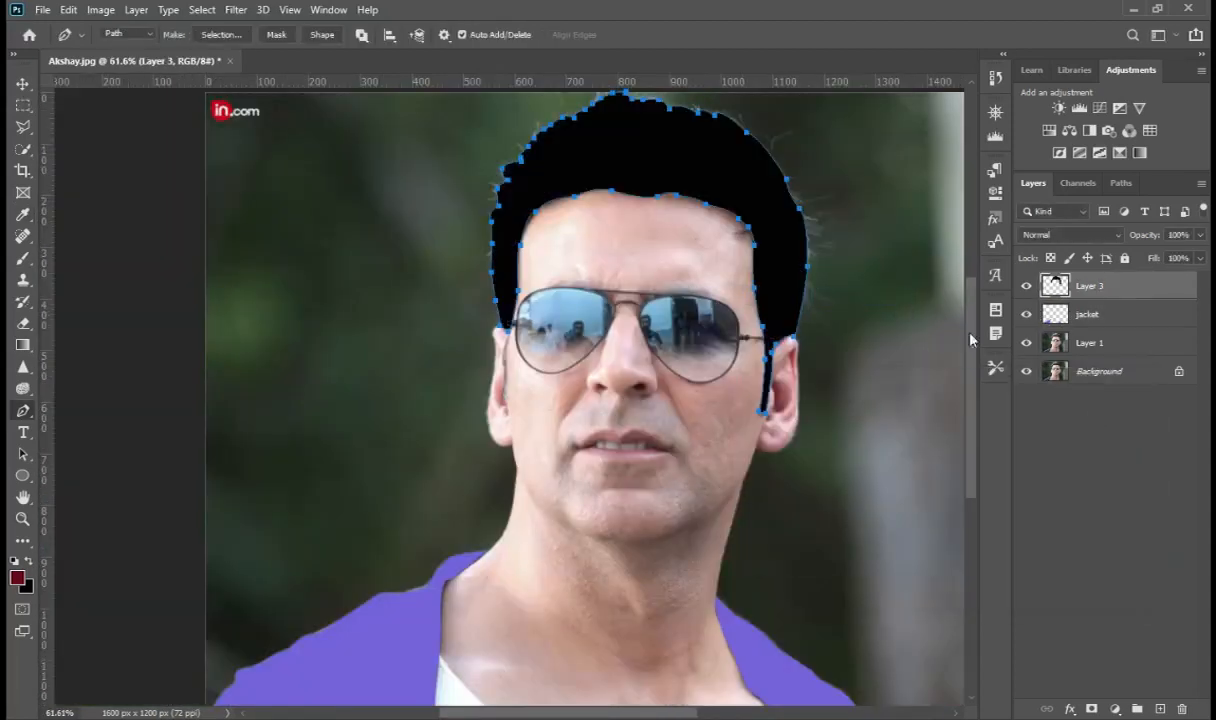
Delete the path around the filled hair and rename Layer 3 as hair.
scroll(640, 250, down, 1)
right_click(612, 272)
click(651, 290)
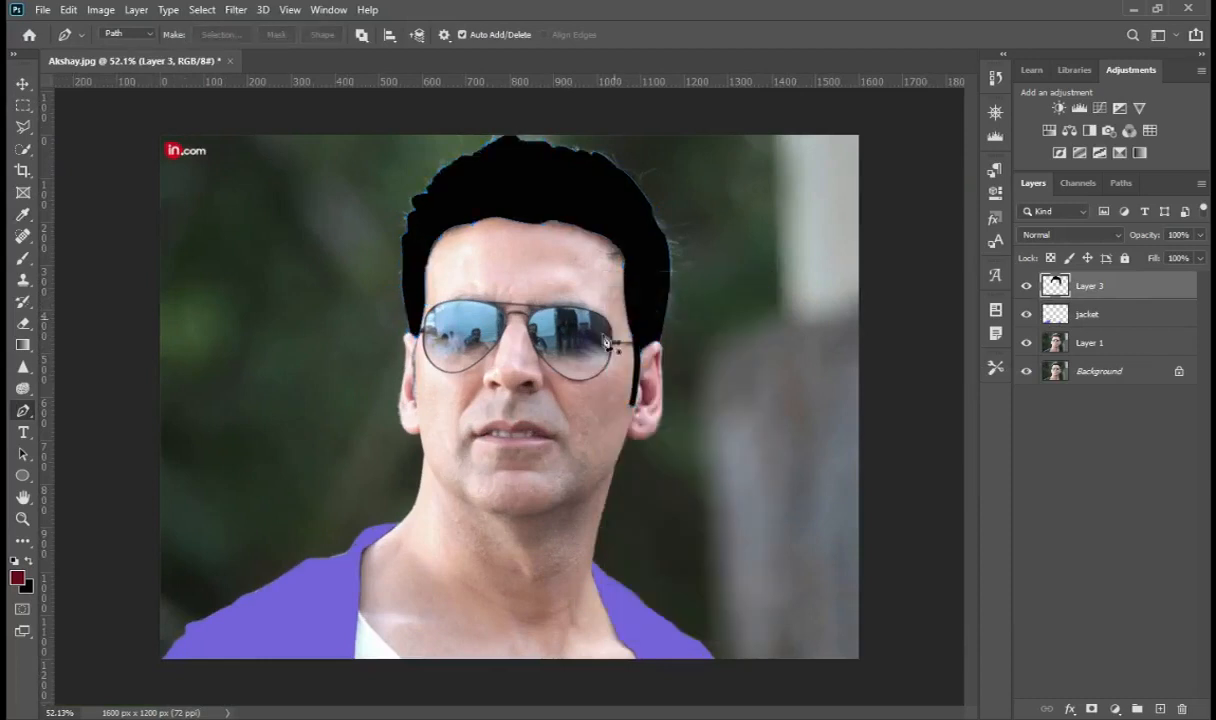
scroll(603, 377, up, 1)
scroll(600, 376, up, 2)
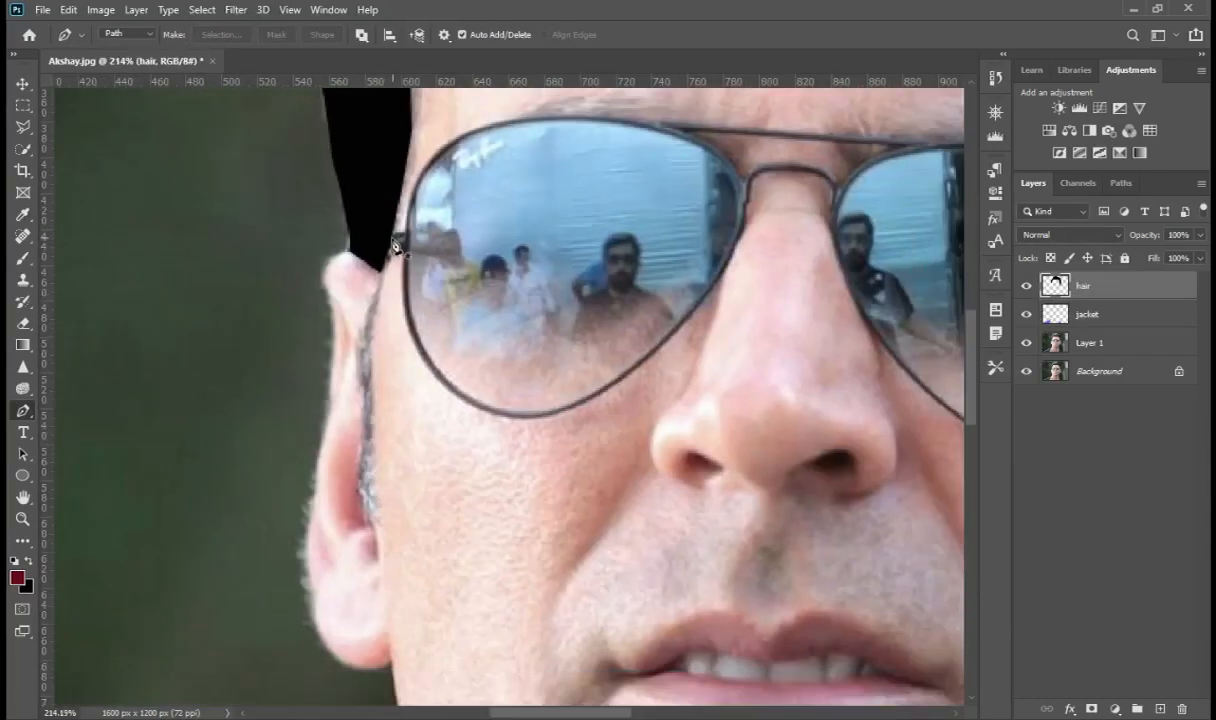
Trace a closed path around the rim of the image's left lens, including the short hinge towards the hair.
drag(387, 242, 407, 247)
drag(481, 128, 616, 101)
drag(744, 200, 715, 238)
alt+click(744, 200)
drag(610, 382, 468, 478)
alt+click(609, 382)
drag(410, 325, 332, 164)
alt+click(410, 325)
click(408, 242)
click(408, 242)
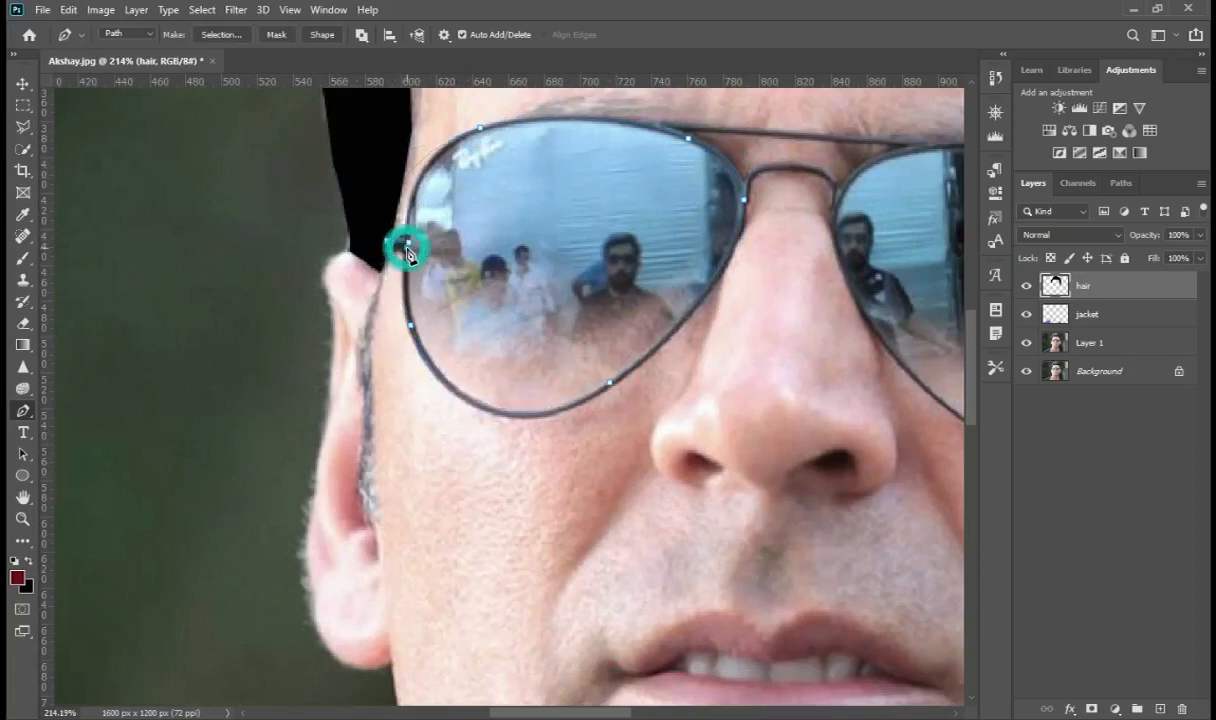
click(387, 241)
Add a new layer above the hair layer for the glasses frame.
scroll(582, 305, down, 4)
scroll(580, 305, up, 2)
right_click(578, 306)
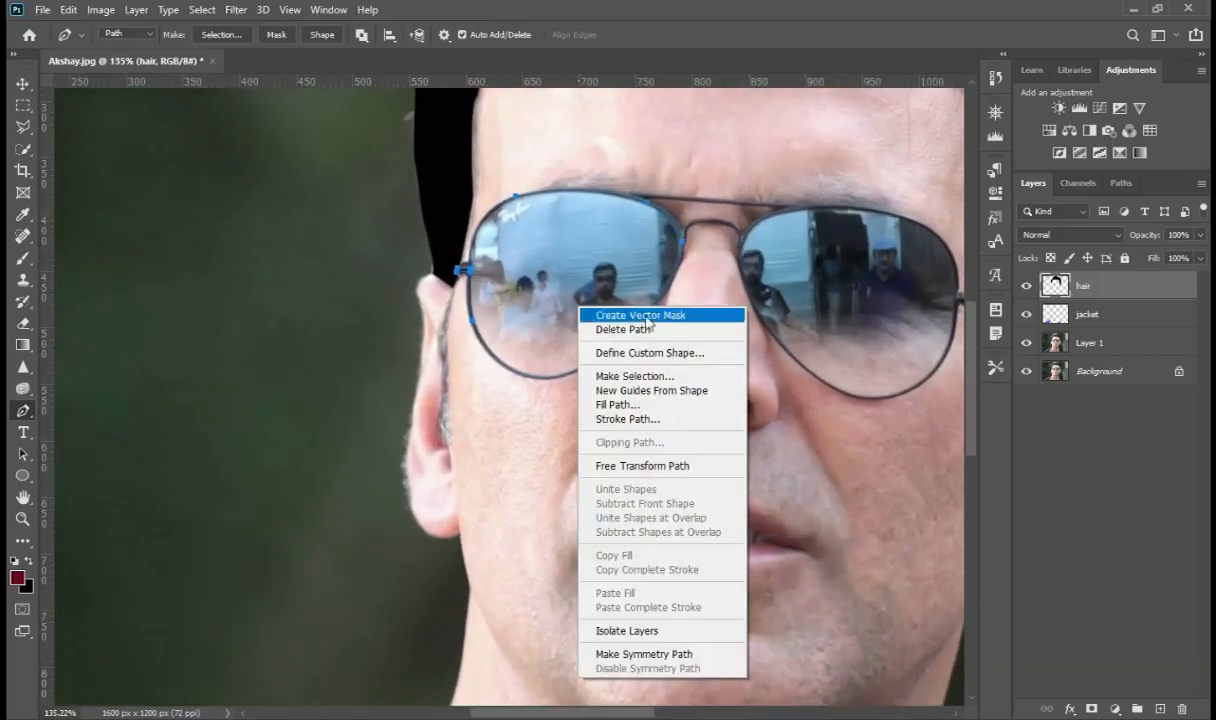
click(1160, 710)
click(1160, 710)
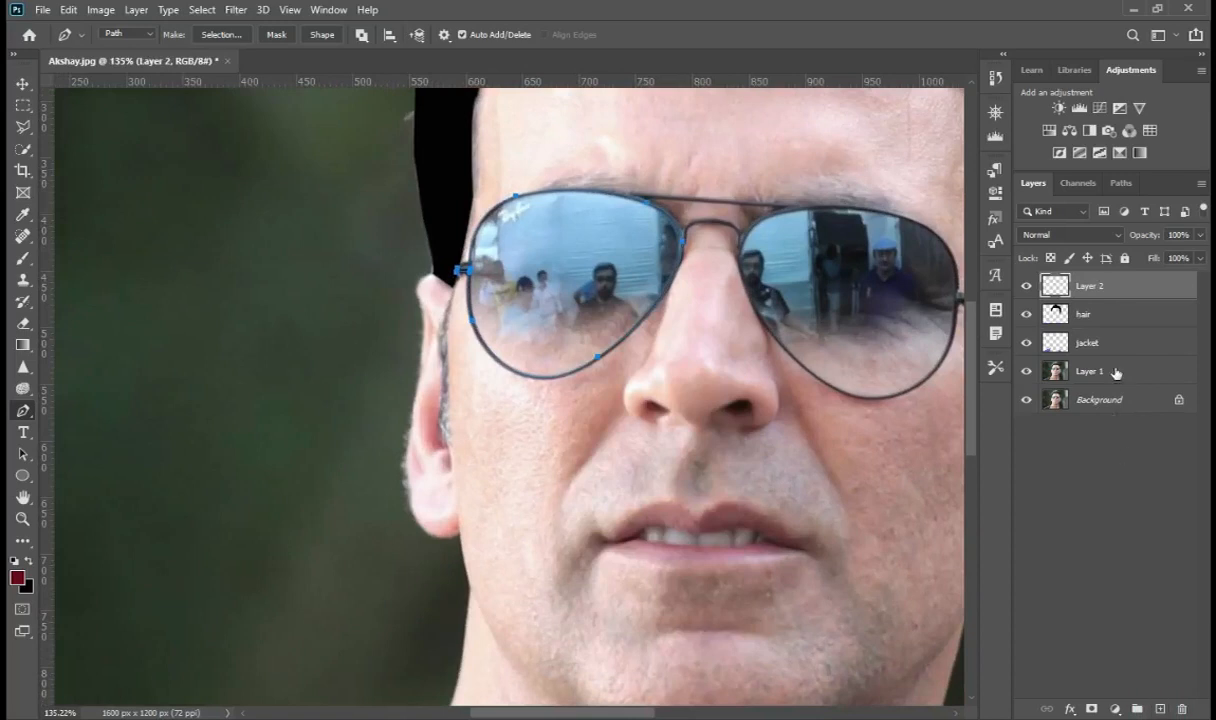
right_click(488, 337)
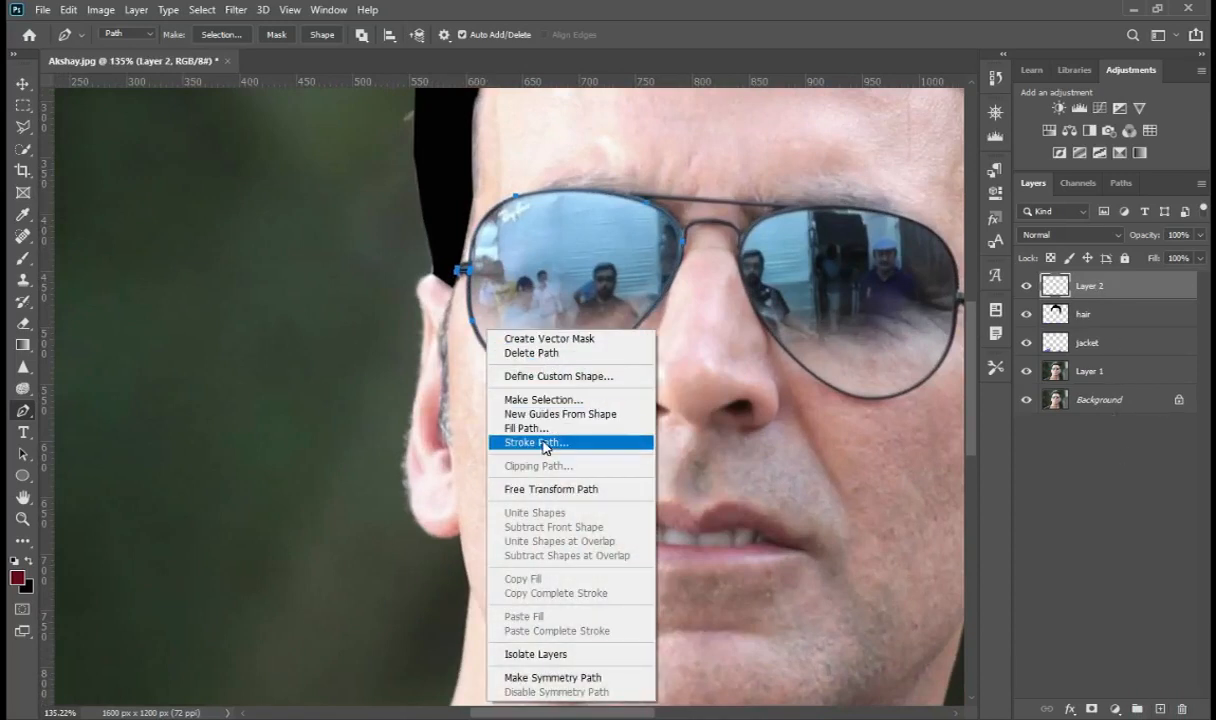
click(275, 378)
Choose the Hard Round brush and reduce its size to about 9 px.
click(23, 261)
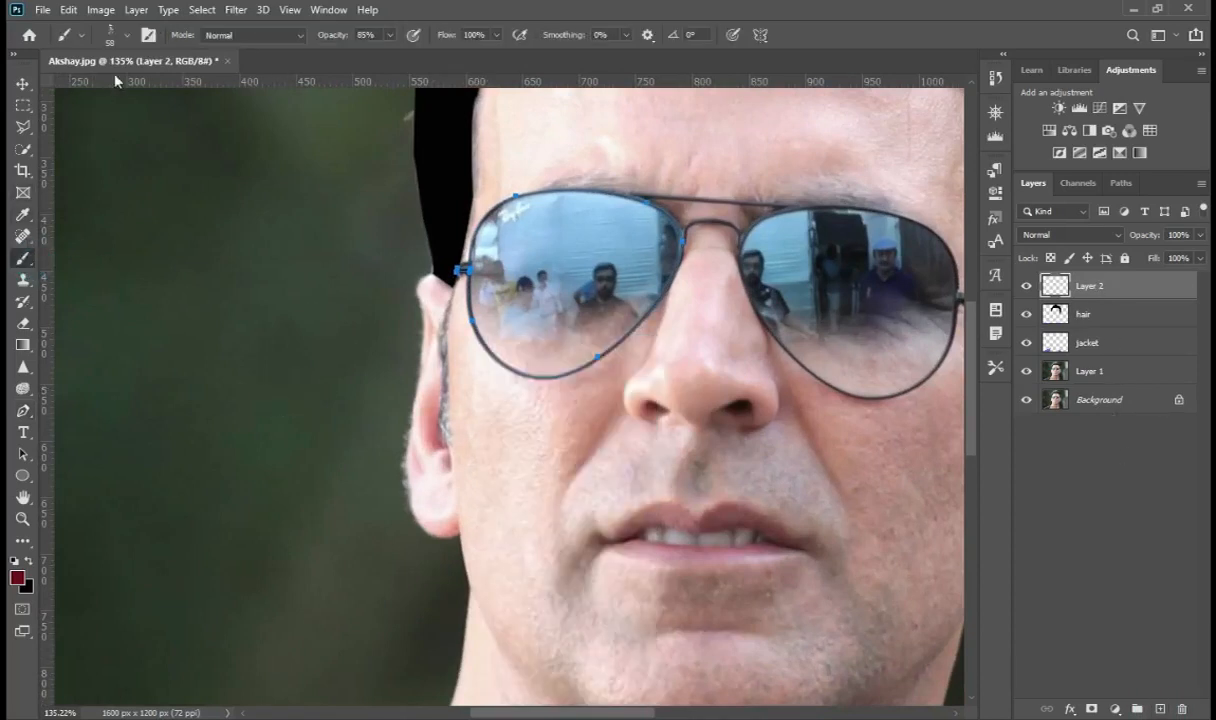
click(126, 35)
scroll(200, 220, down, 5)
scroll(210, 212, up, 10)
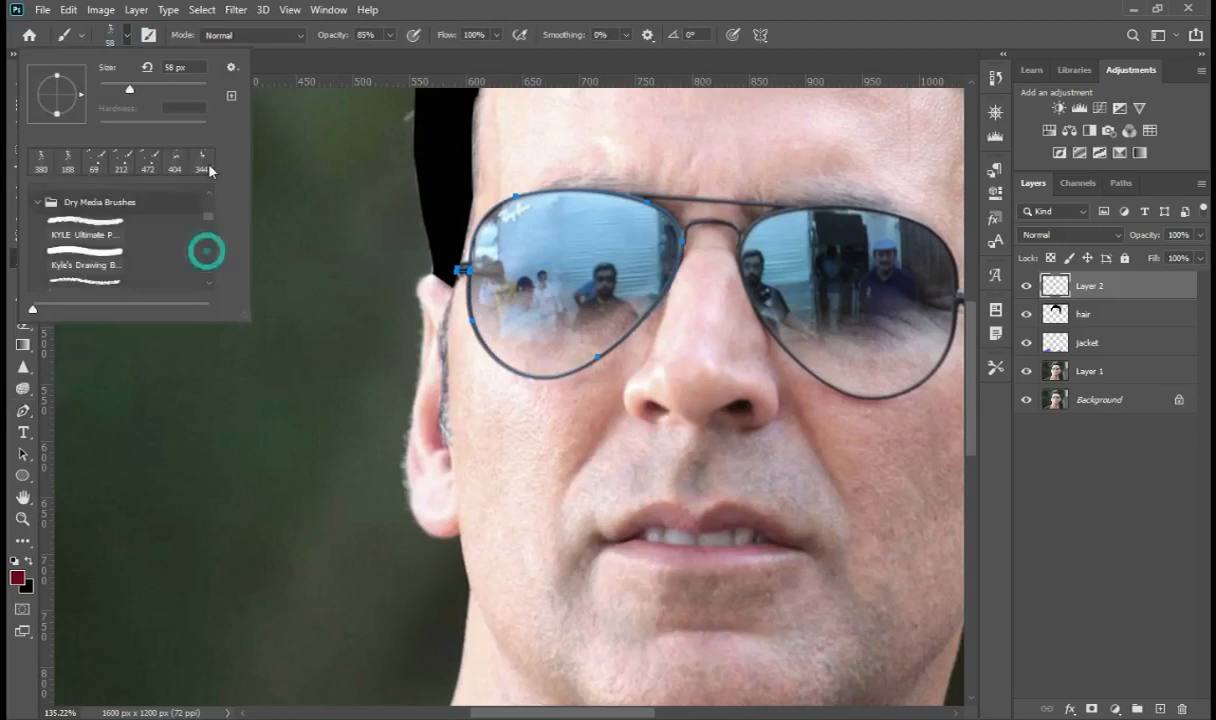
scroll(100, 240, down, 1)
click(85, 272)
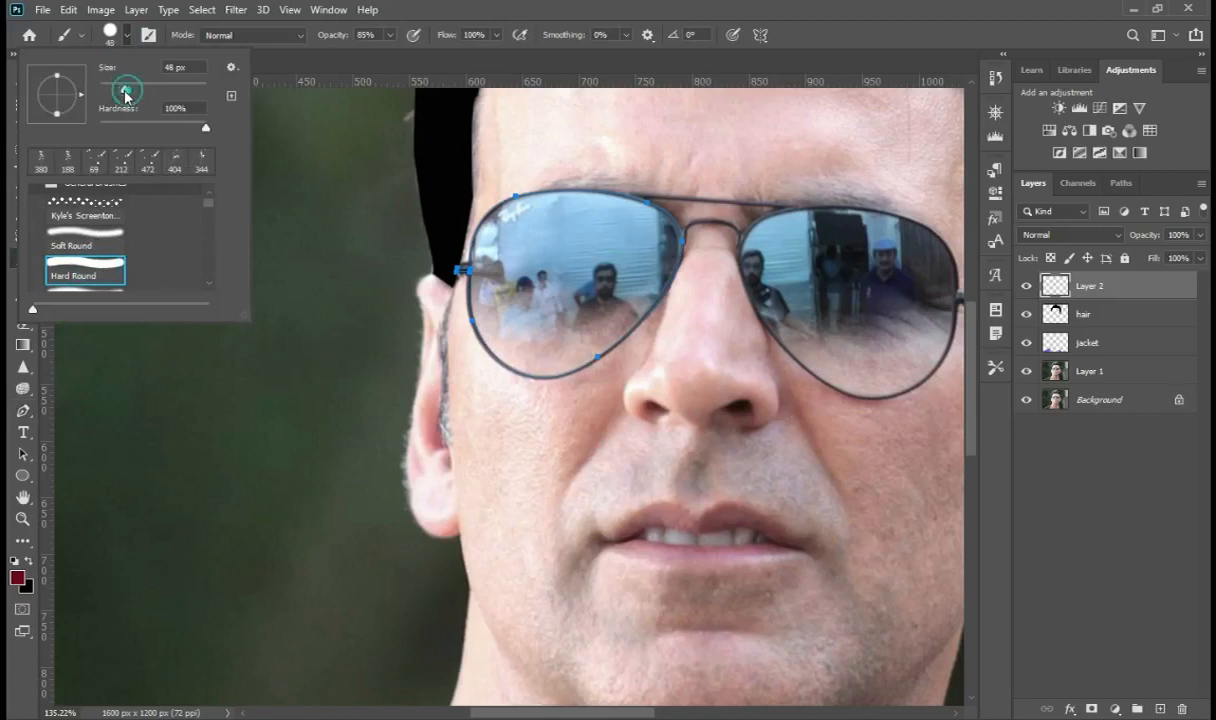
drag(115, 100, 103, 90)
click(299, 172)
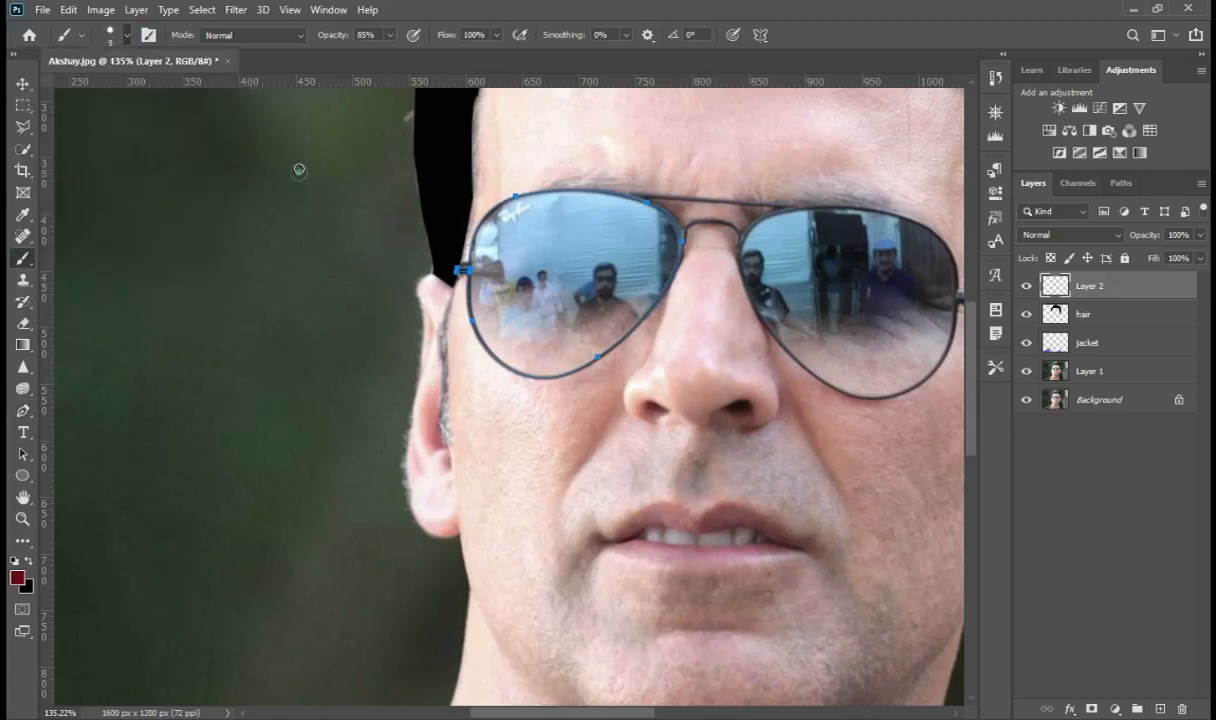
Try stroking the left lens path with the dark red brush and undo the stroke.
click(22, 410)
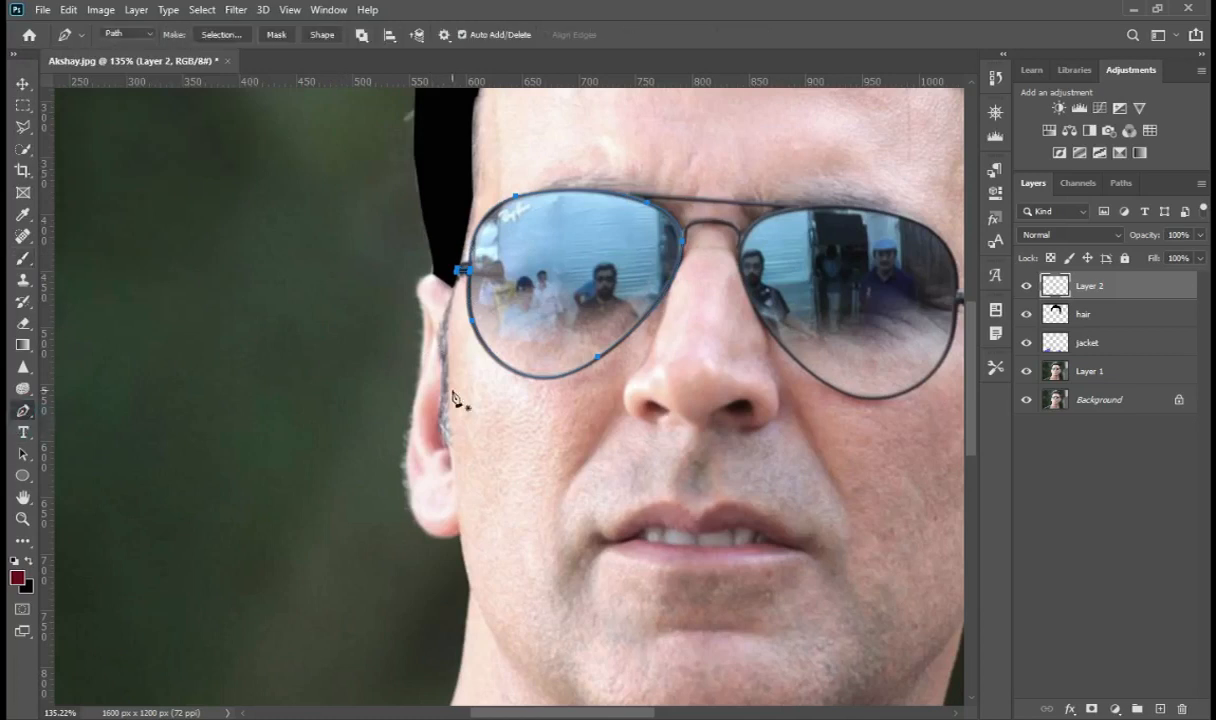
right_click(461, 315)
click(545, 446)
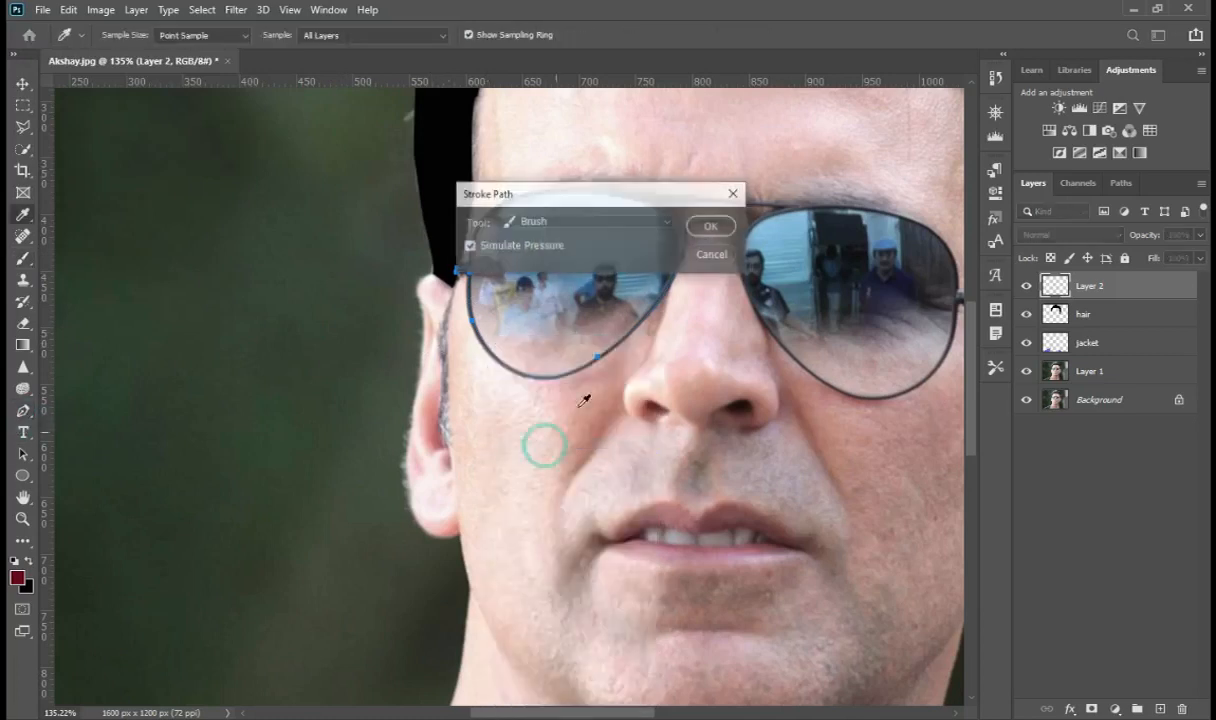
click(711, 226)
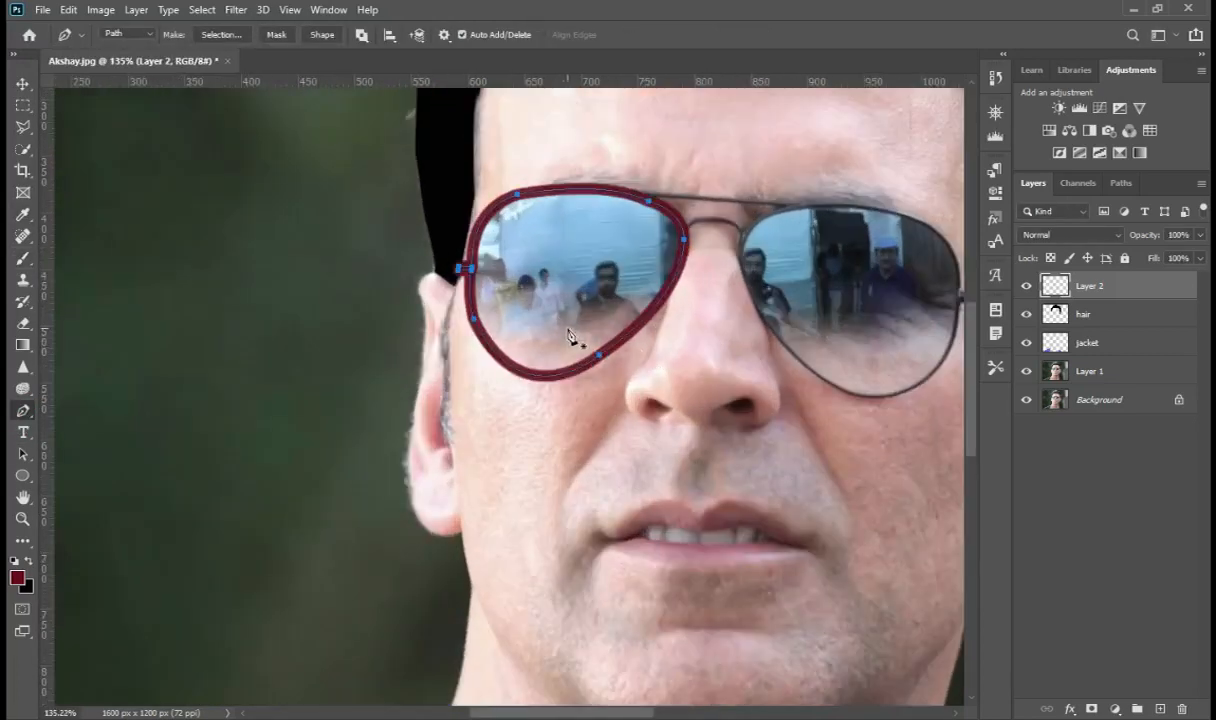
key(ctrl+z)
Set the foreground colour to black.
click(17, 578)
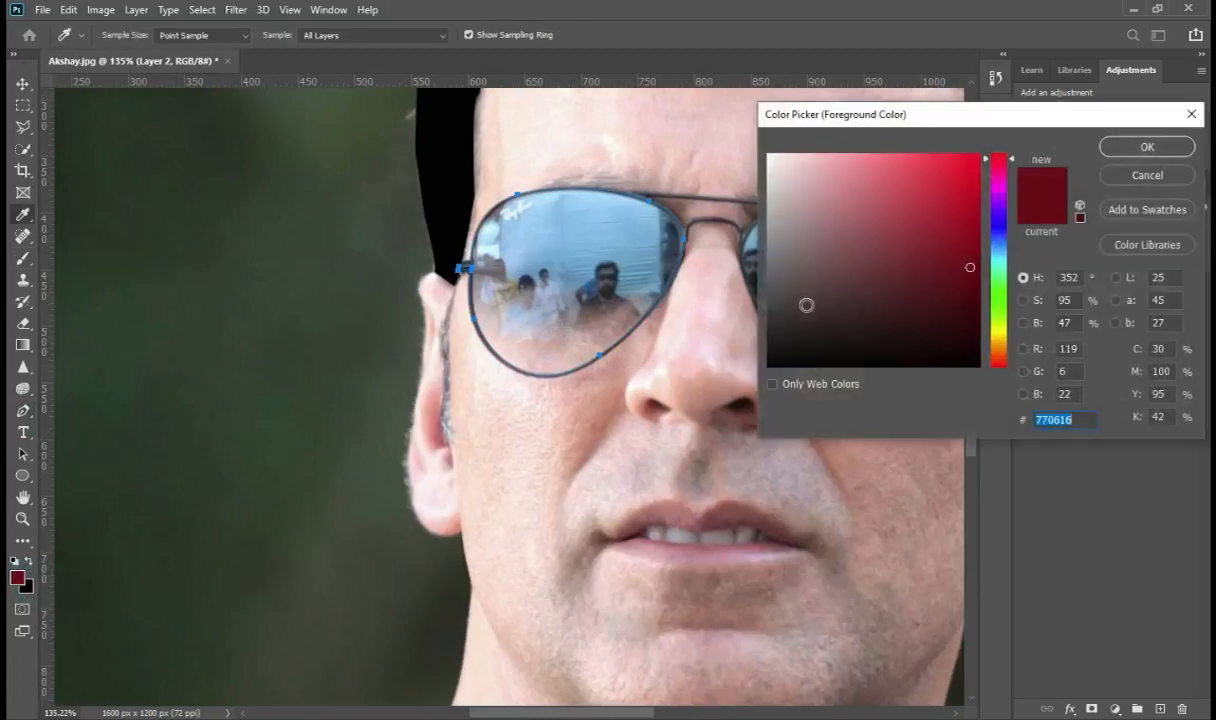
mouse_move(804, 291)
mouse_down()
mouse_move(765, 311)
mouse_move(874, 346)
mouse_move(700, 250)
mouse_move(703, 347)
mouse_move(1025, 427)
mouse_up()
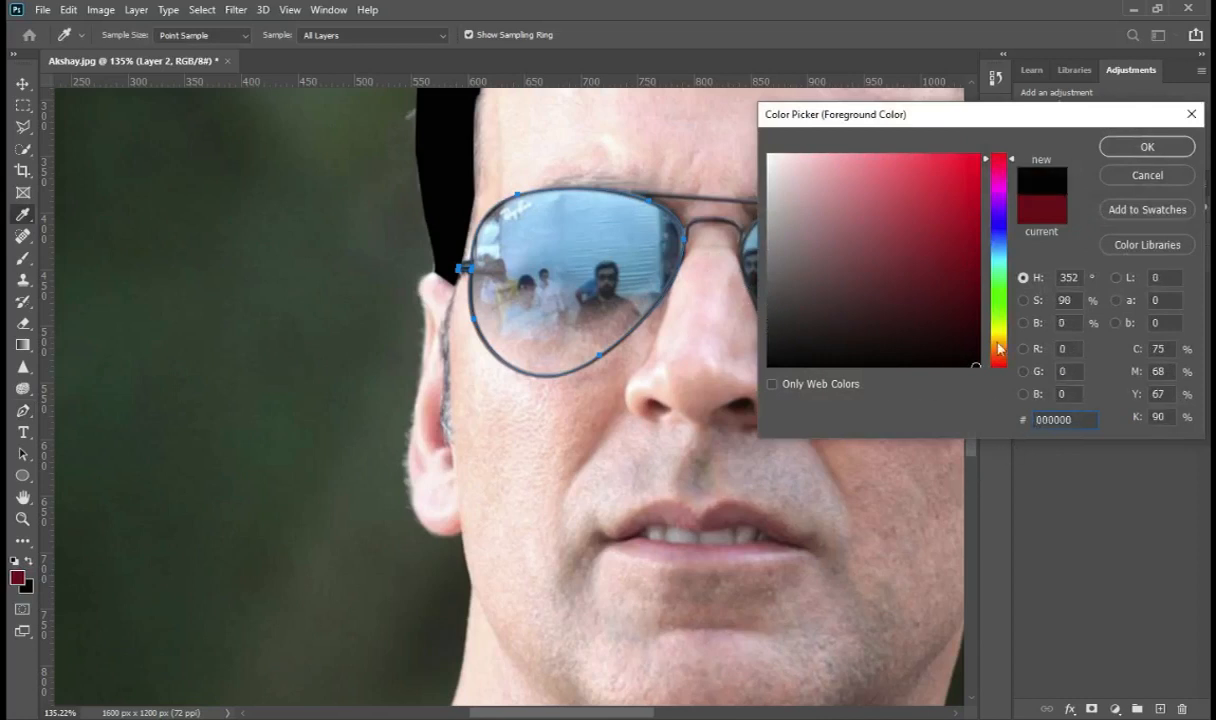
drag(977, 364, 743, 424)
click(1146, 146)
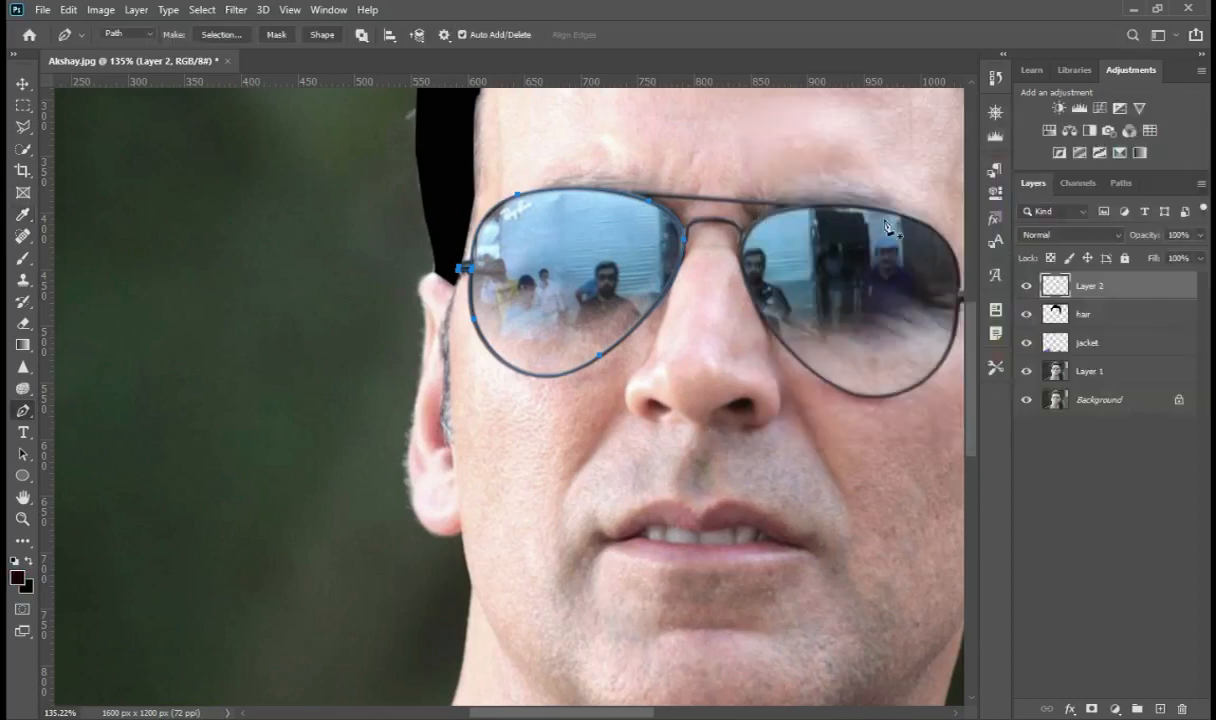
right_click(570, 260)
click(655, 389)
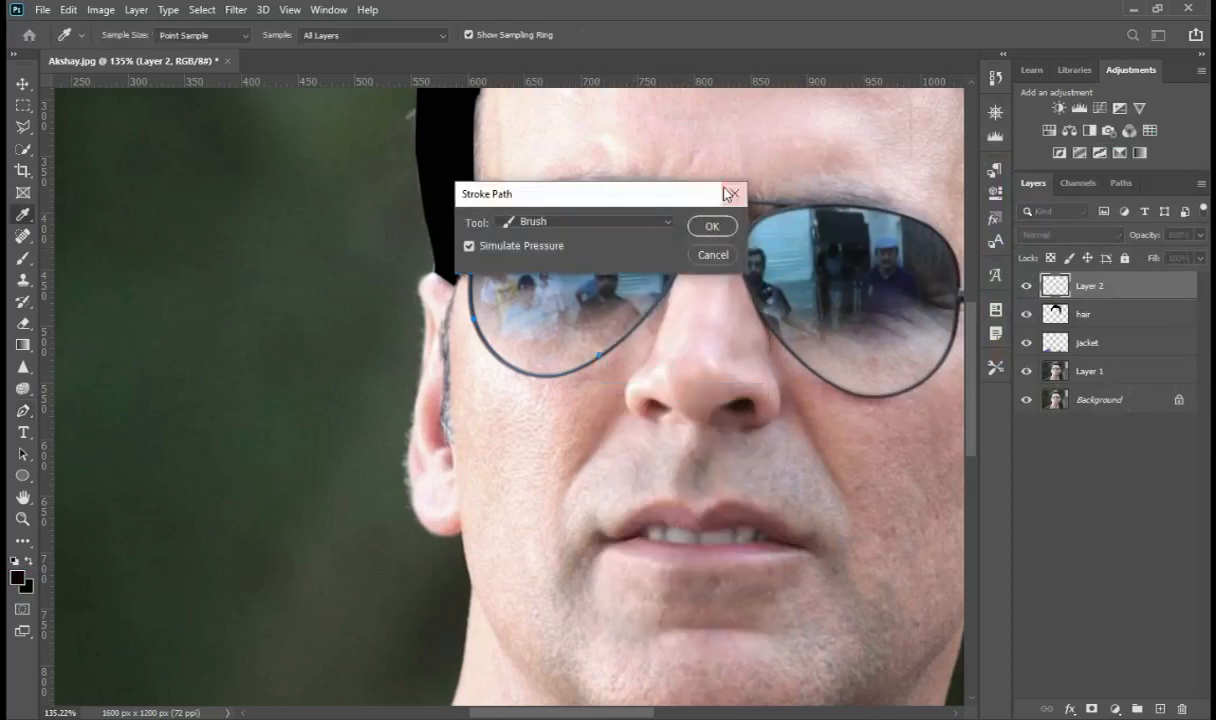
click(724, 191)
Reduce the brush size slightly for a thinner frame line.
click(22, 148)
click(22, 258)
click(122, 36)
drag(103, 92, 101, 92)
click(22, 410)
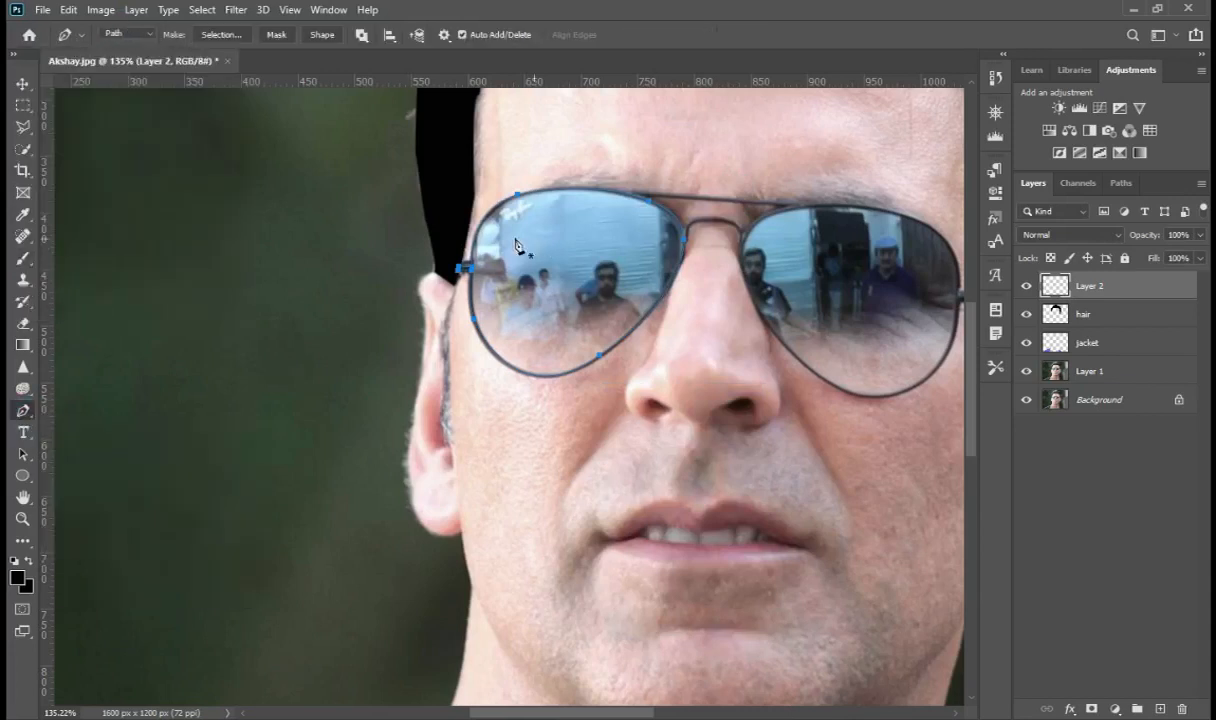
Stroke the left lens path with the black brush and delete the path.
right_click(391, 245)
click(460, 357)
drag(614, 192, 299, 222)
click(390, 254)
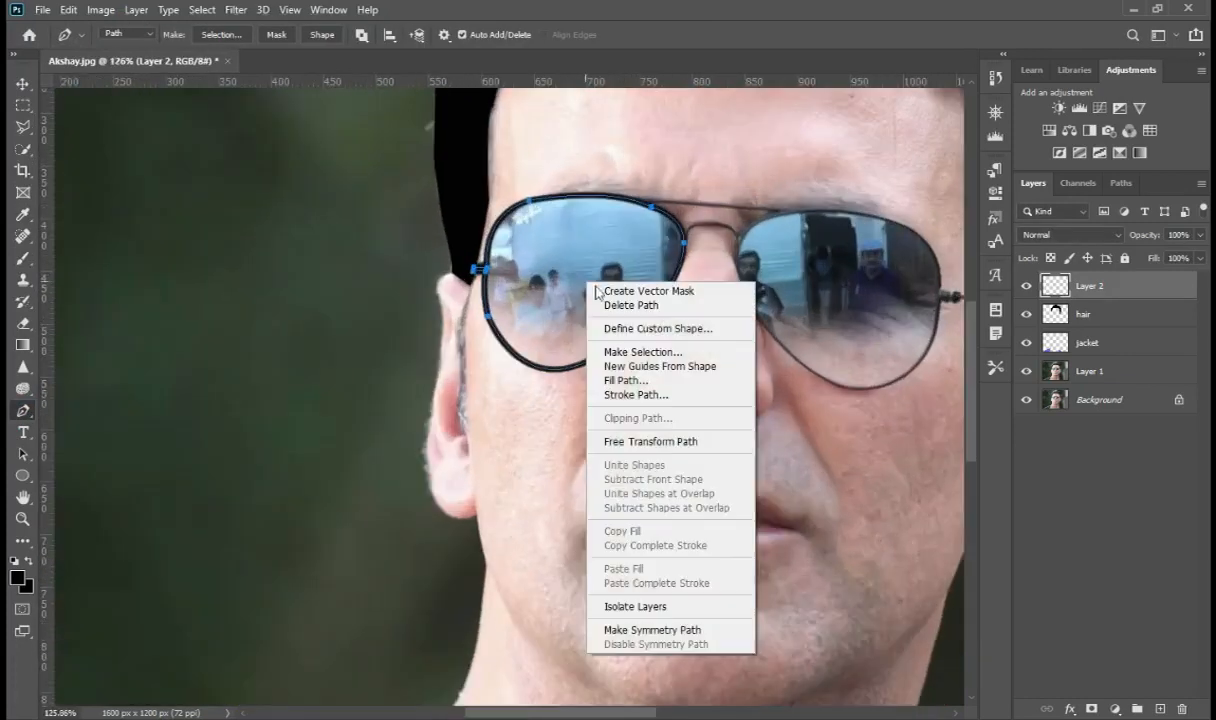
Trace the glasses' top bar and the right lens's inner side down to its lower rim.
scroll(806, 350, up, 4)
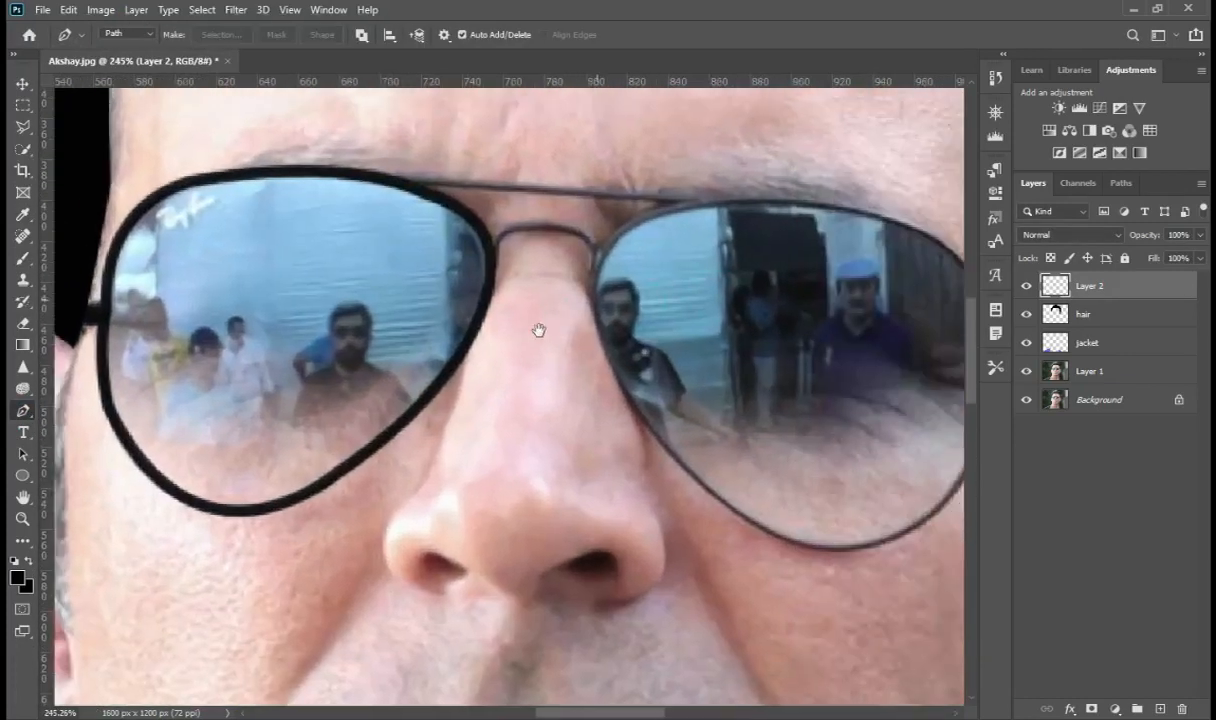
drag(538, 330, 489, 353)
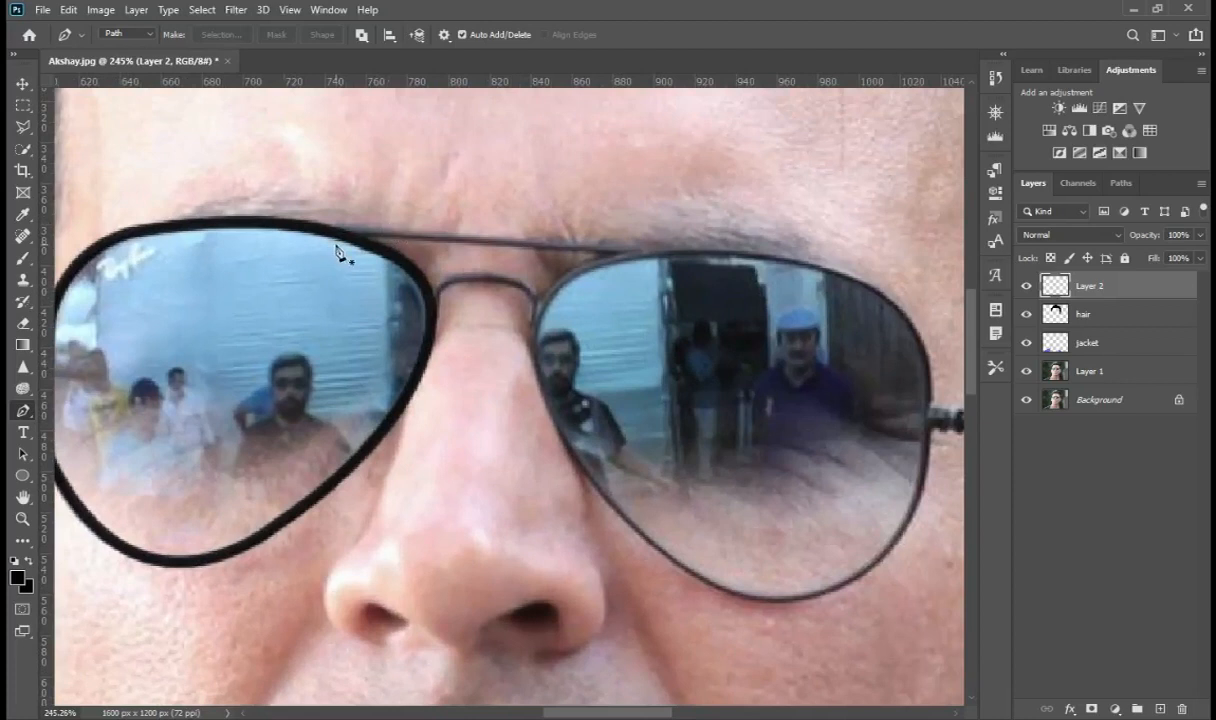
click(340, 231)
click(616, 248)
drag(540, 367, 555, 426)
drag(702, 578, 763, 606)
Continue the path up the right lens's outer side and along its upper rim back to the top bar.
drag(889, 551, 881, 467)
alt+click(794, 551)
drag(834, 426, 838, 322)
alt+click(834, 426)
drag(780, 291, 701, 243)
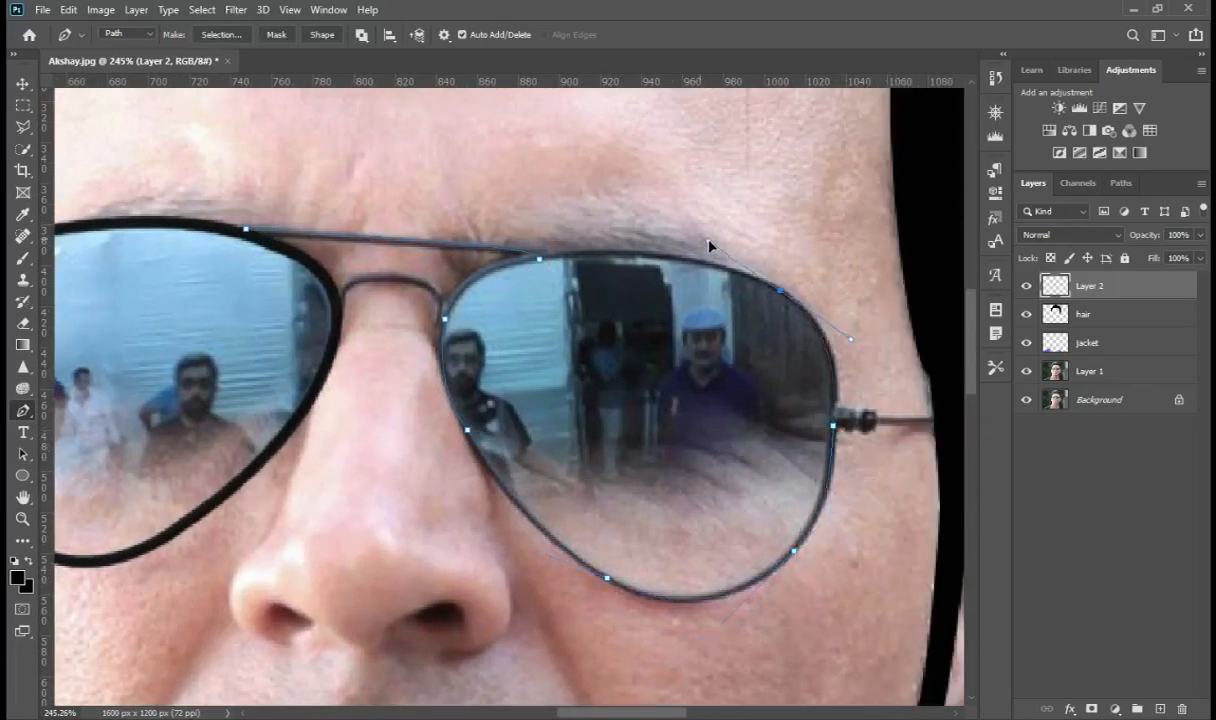
drag(560, 255, 405, 272)
click(523, 255)
click(541, 257)
Stroke the top bar and right lens path with the black brush and delete the path.
right_click(566, 311)
click(652, 432)
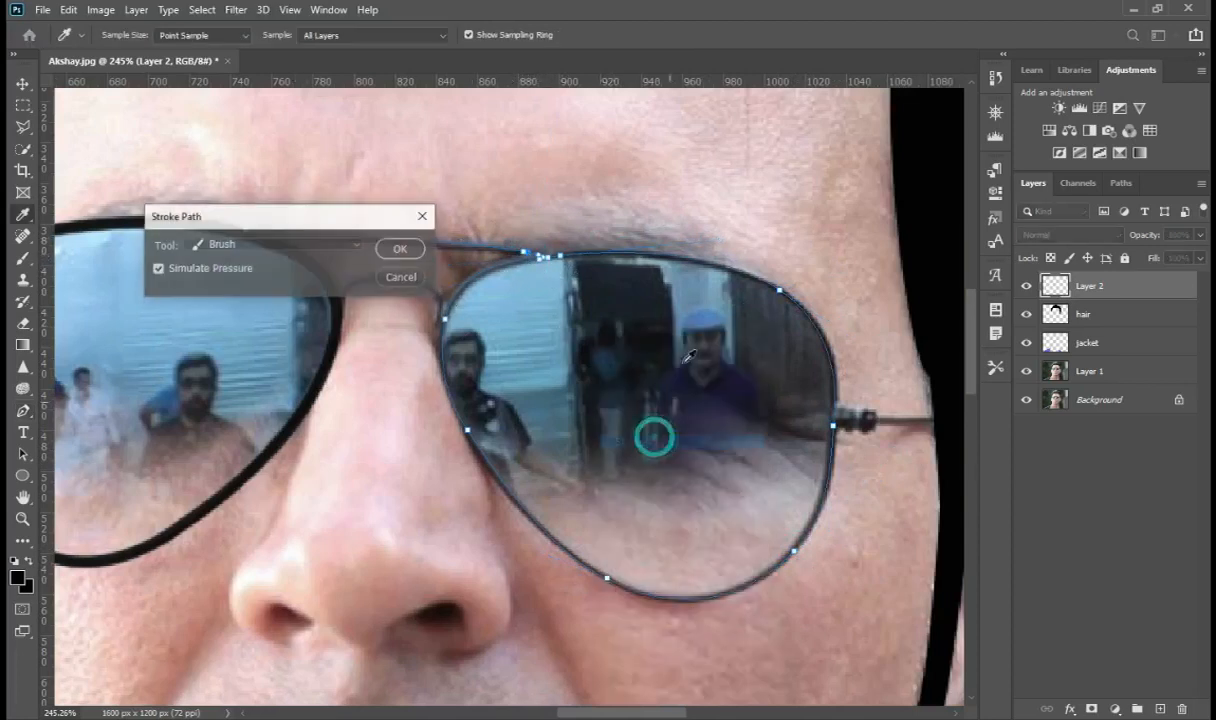
click(401, 249)
scroll(613, 352, up, 1)
right_click(567, 340)
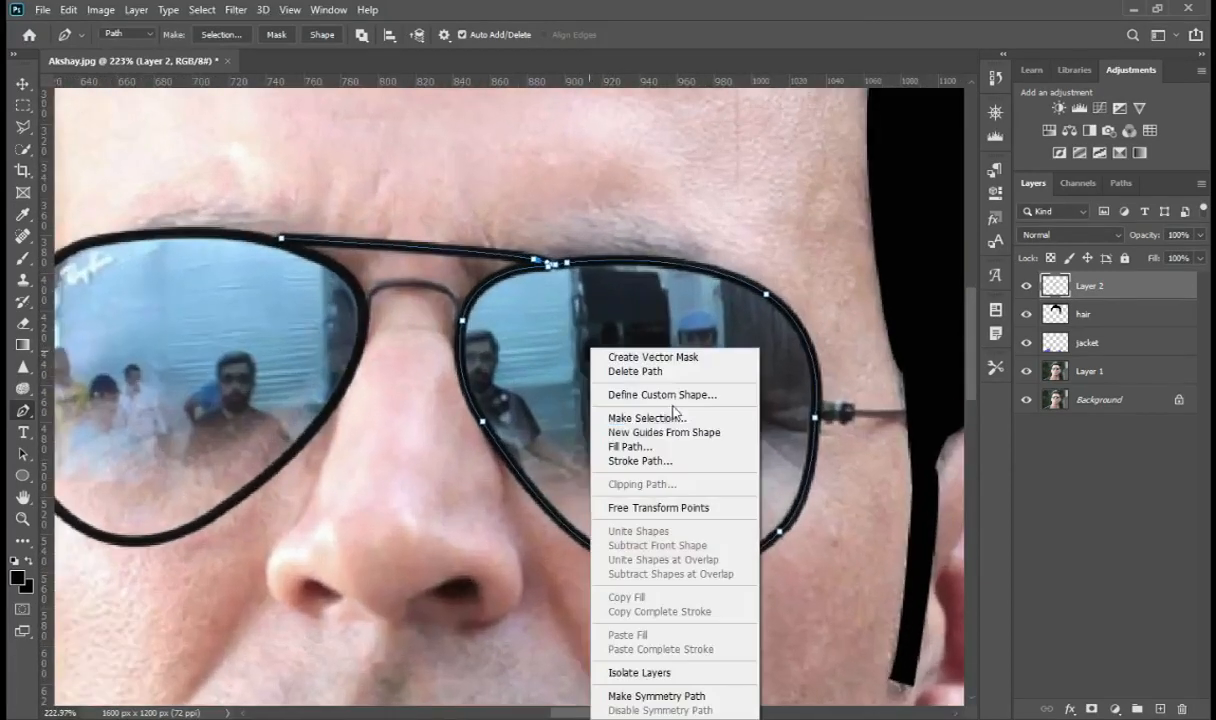
click(600, 359)
Trace the curved nose bridge between the two lenses.
click(366, 302)
alt+click(444, 288)
drag(449, 294, 447, 359)
Try stroking the nose bridge path with the brush, and undo the stroke and the last curve.
right_click(465, 329)
right_click(483, 297)
right_click(465, 348)
click(515, 461)
key(Return)
key(ctrl+z)
key(ctrl+z)
Redraw the bridge's end curve at the right lens, stroke the path in black and delete it.
drag(458, 325, 447, 356)
right_click(463, 335)
click(510, 431)
key(Return)
right_click(495, 367)
click(560, 371)
Trace the right hinge and the thin temple arm between the right lens and the hair.
scroll(604, 388, down, 4)
scroll(716, 424, up, 3)
scroll(748, 430, up, 2)
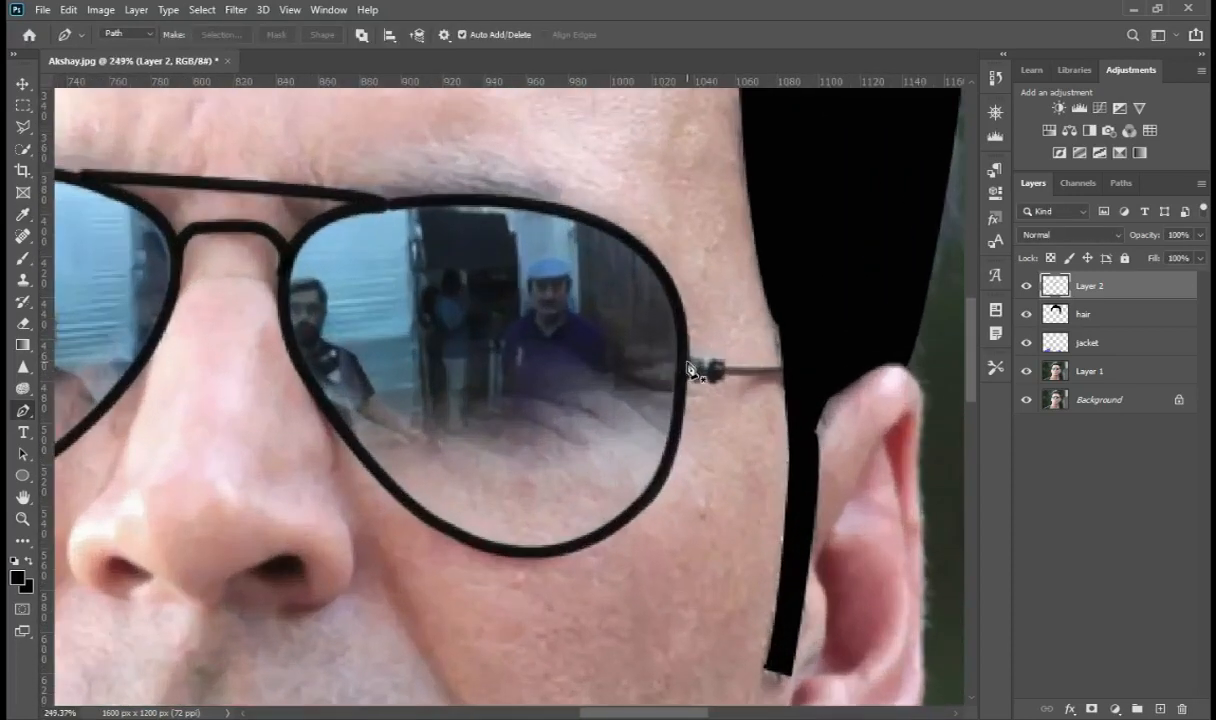
click(785, 371)
click(722, 362)
click(691, 360)
click(689, 378)
click(721, 374)
Stroke the right hinge and temple arm path with the black brush and delete the path.
right_click(551, 412)
click(600, 156)
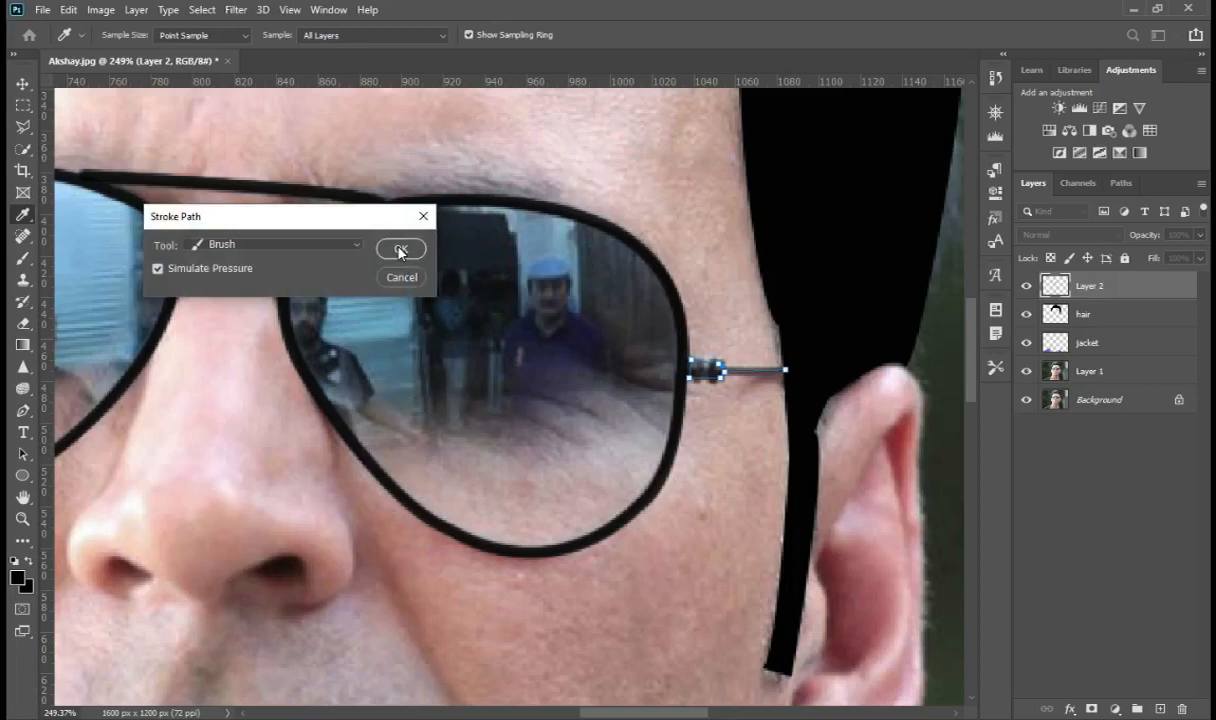
click(401, 250)
scroll(688, 468, down, 3)
right_click(700, 450)
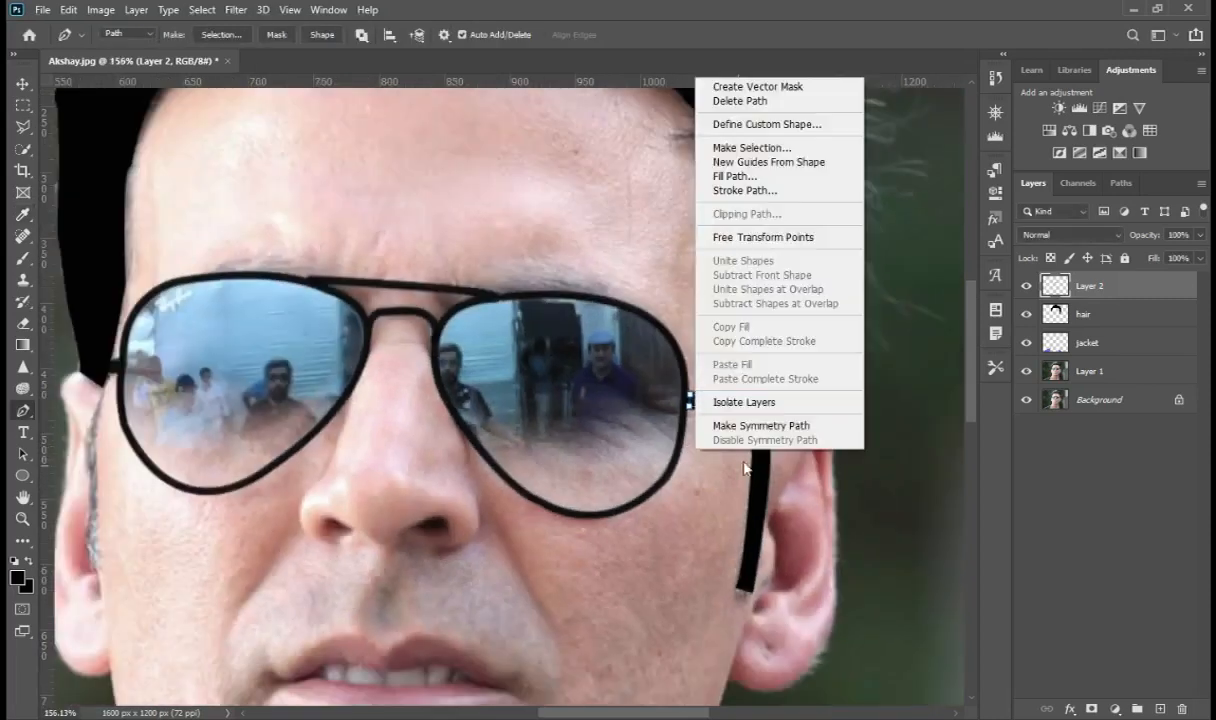
click(730, 102)
Hide Layer 1 and the Background layer to view the traced artwork on its own.
scroll(621, 466, down, 8)
key(ctrl+0)
click(1026, 372)
click(1026, 399)
scroll(695, 426, down, 1)
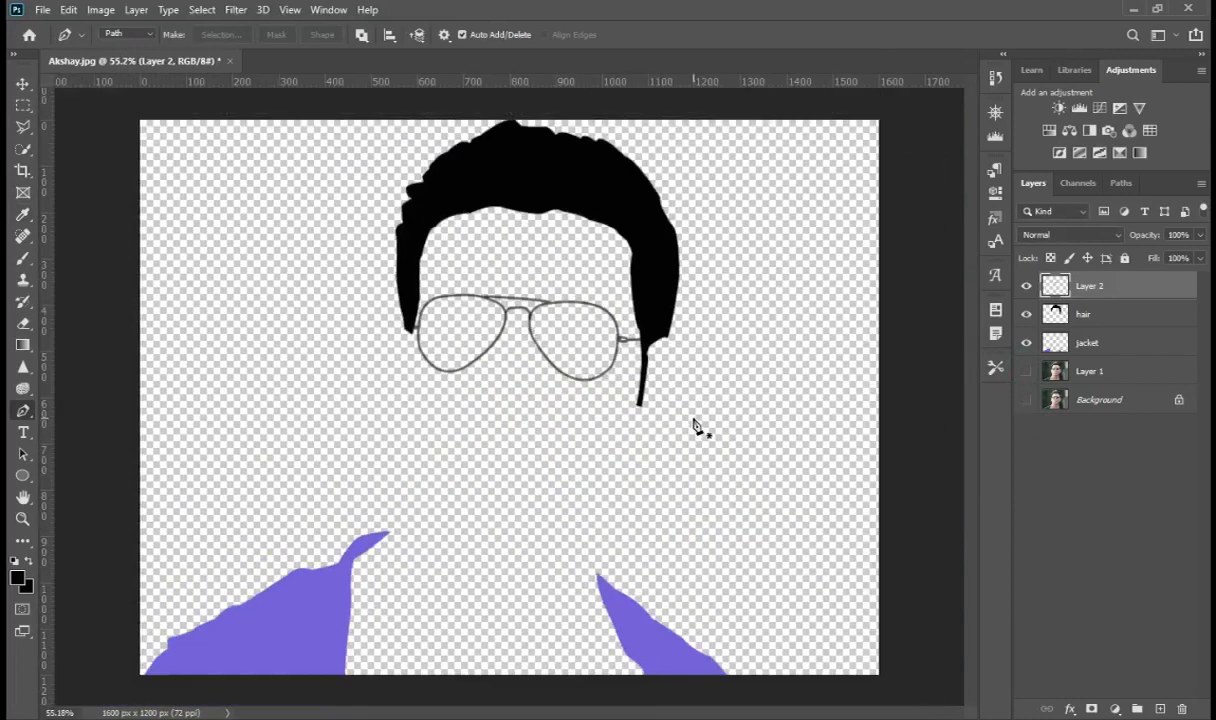
Show Layer 1 again and rename Layer 2 as glasses.
click(1026, 372)
double_click(1092, 286)
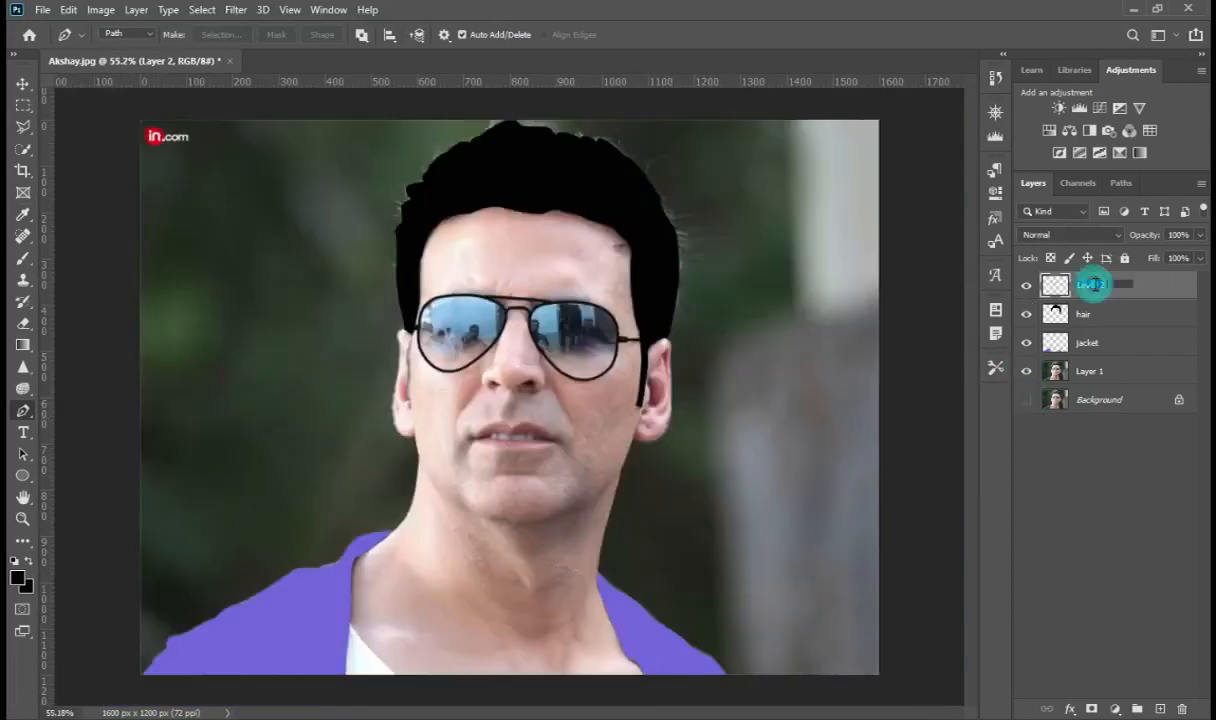
text(classes)
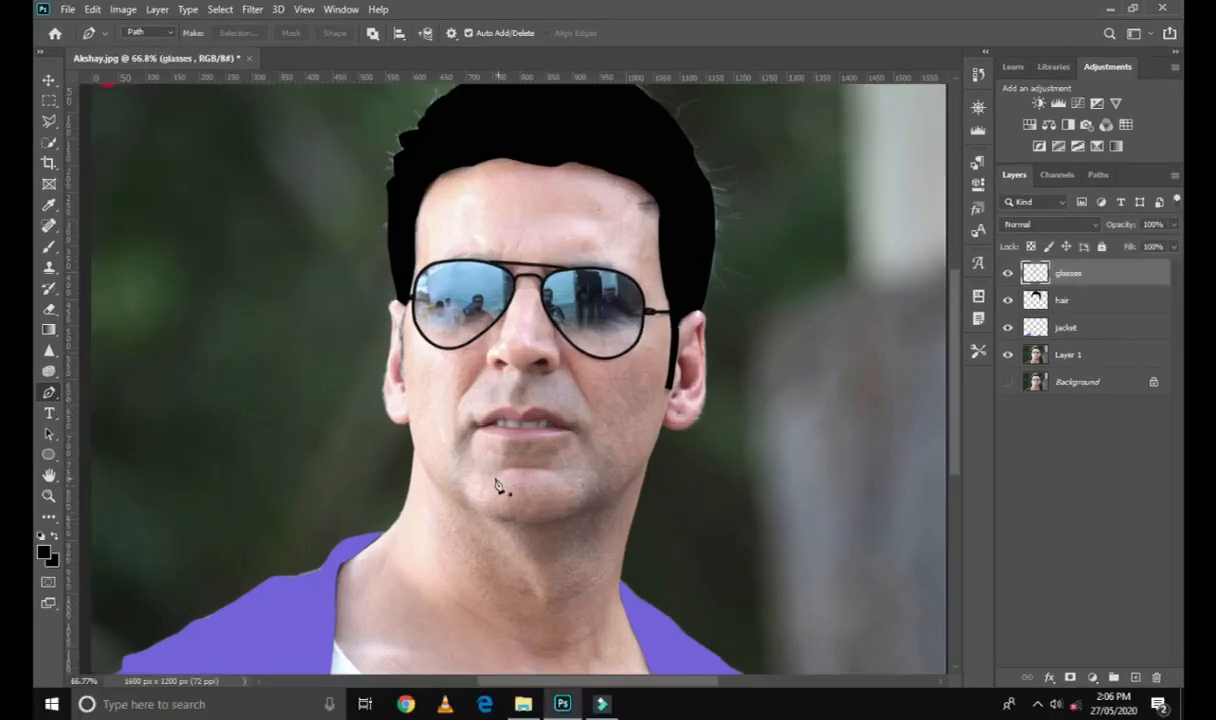
Add a new layer above the glasses layer for the neck area.
scroll(497, 485, down, 2)
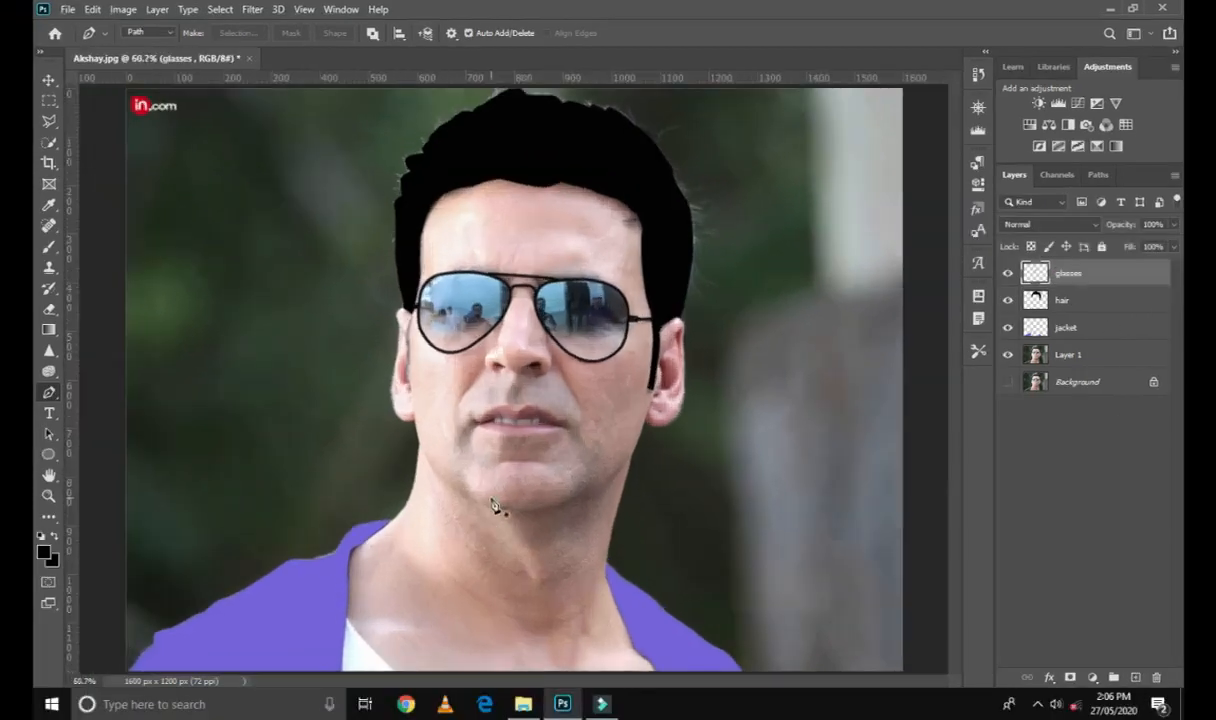
scroll(417, 533, up, 1)
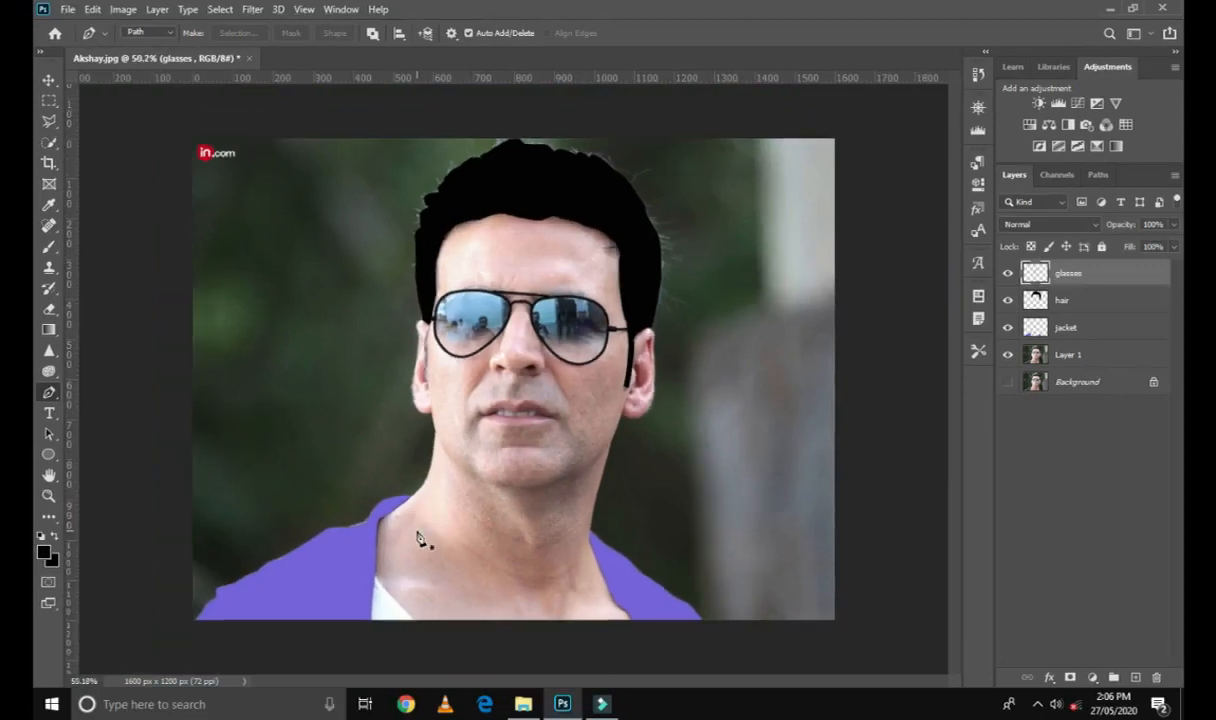
scroll(486, 593, up, 3)
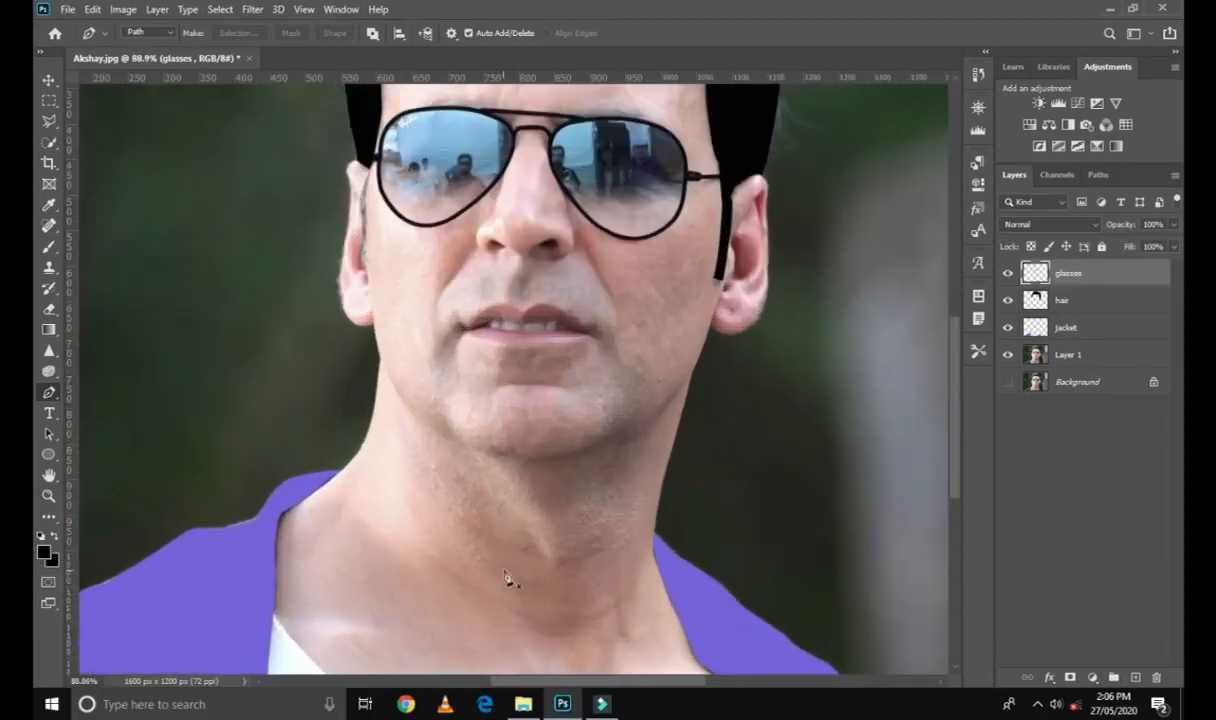
drag(955, 466, 955, 514)
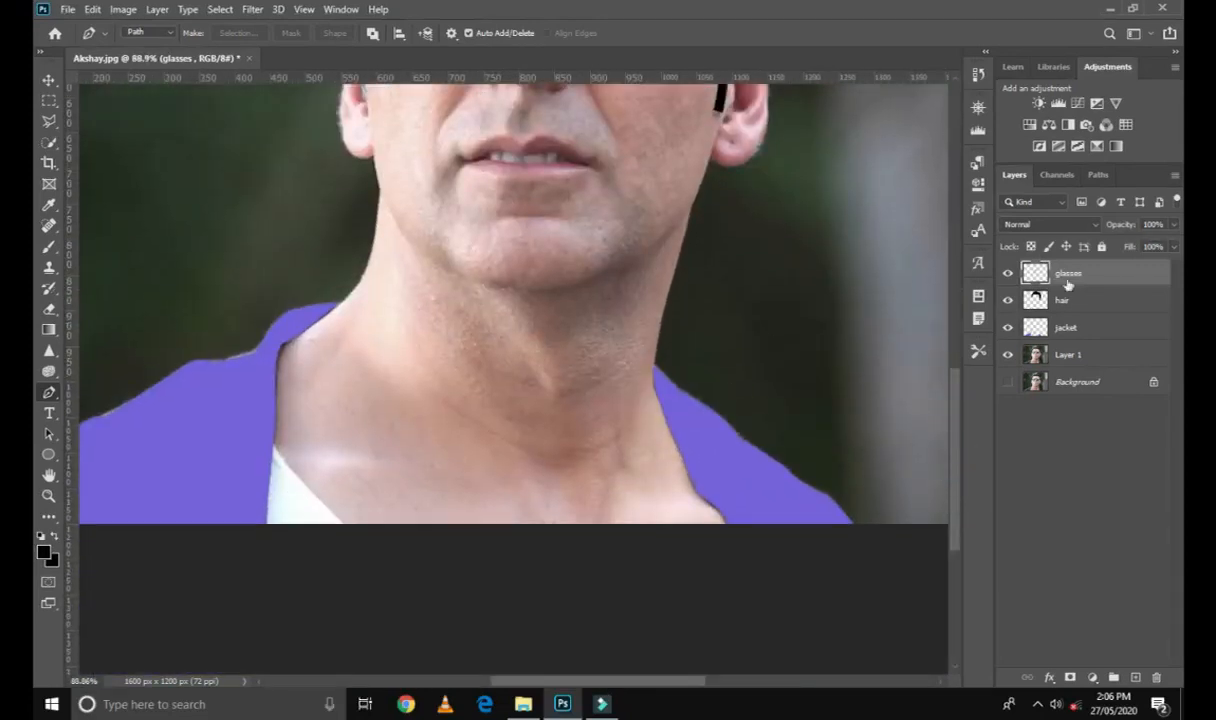
click(1133, 678)
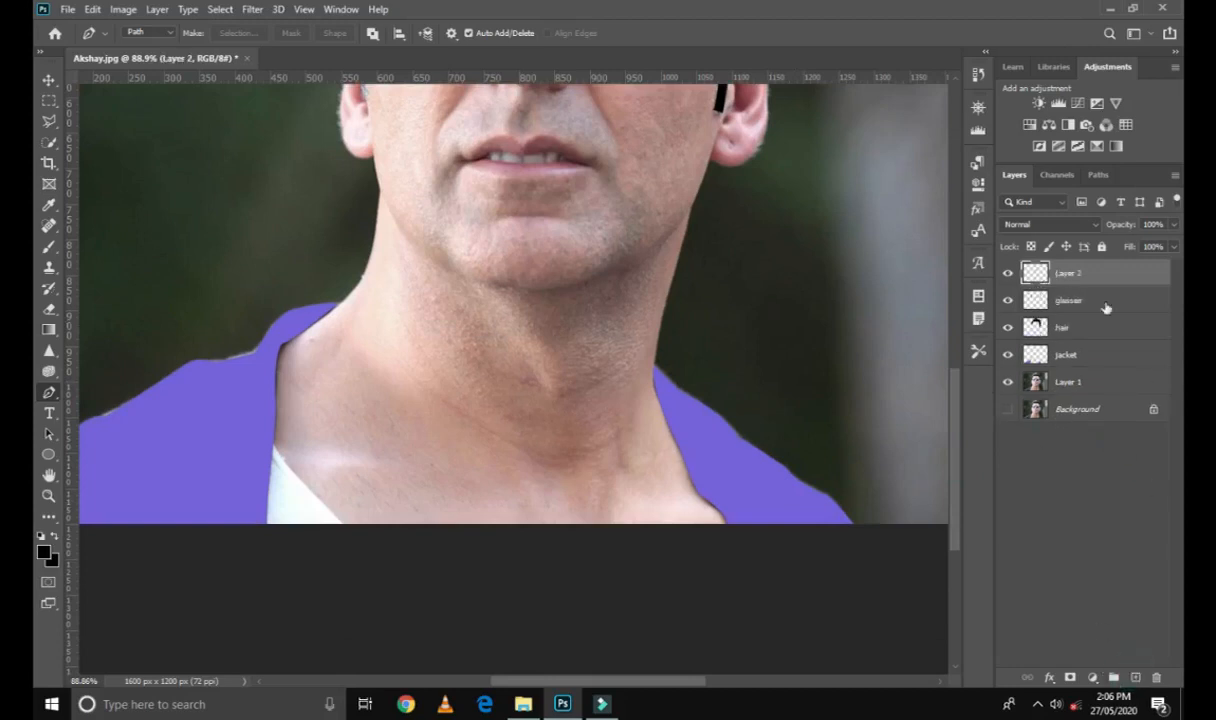
Trace the neck's left edge from the jaw along the jacket collar and the white shirt to the image's lower edge.
scroll(390, 217, up, 2)
click(375, 184)
drag(316, 348, 257, 383)
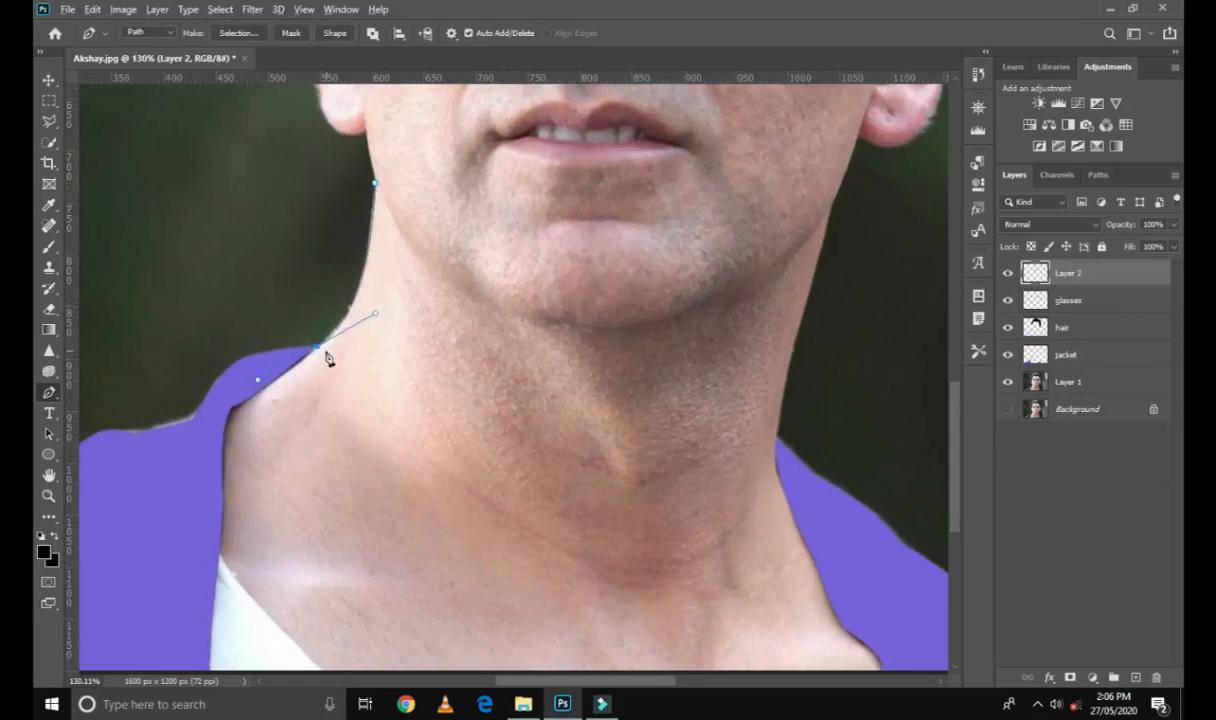
click(232, 408)
alt+click(226, 492)
click(220, 551)
scroll(222, 552, down, 3)
drag(325, 542, 405, 610)
alt+click(325, 542)
Continue the neck path below the image's lower edge and up the right side of the neck along the jacket collar to the jaw.
click(872, 571)
click(887, 561)
click(883, 543)
drag(845, 505, 800, 487)
alt+click(845, 505)
drag(812, 423, 810, 425)
scroll(778, 316, up, 3)
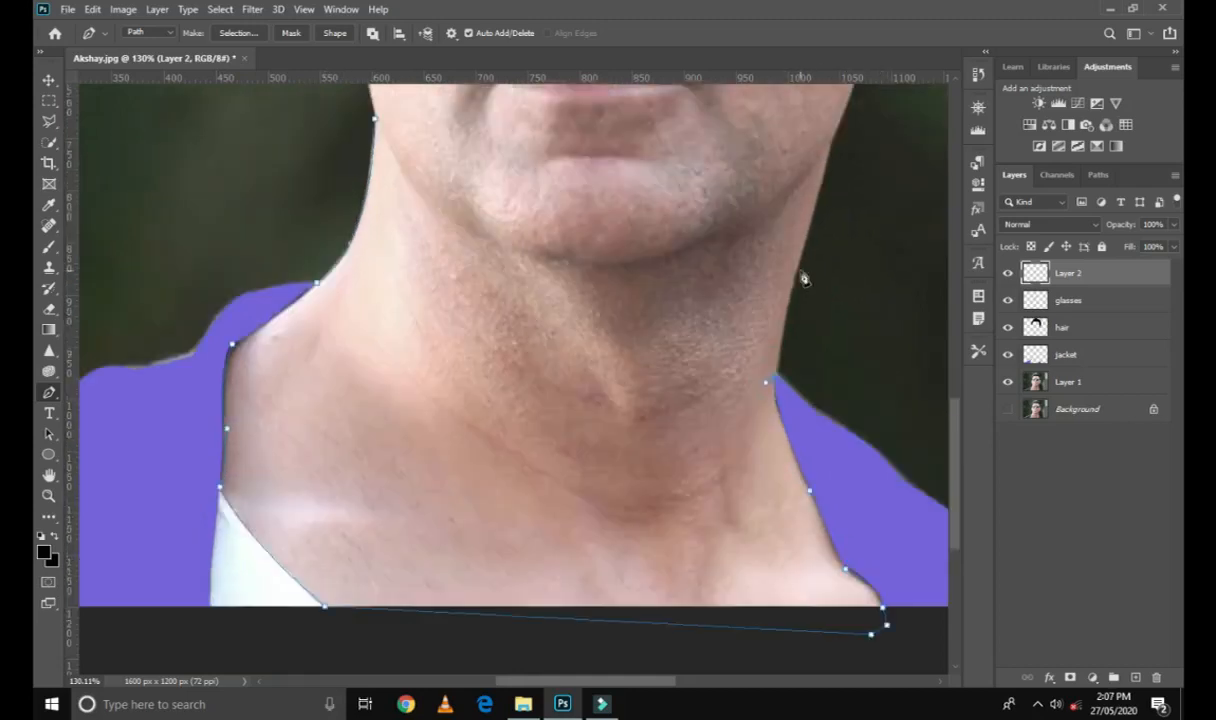
click(793, 336)
click(830, 200)
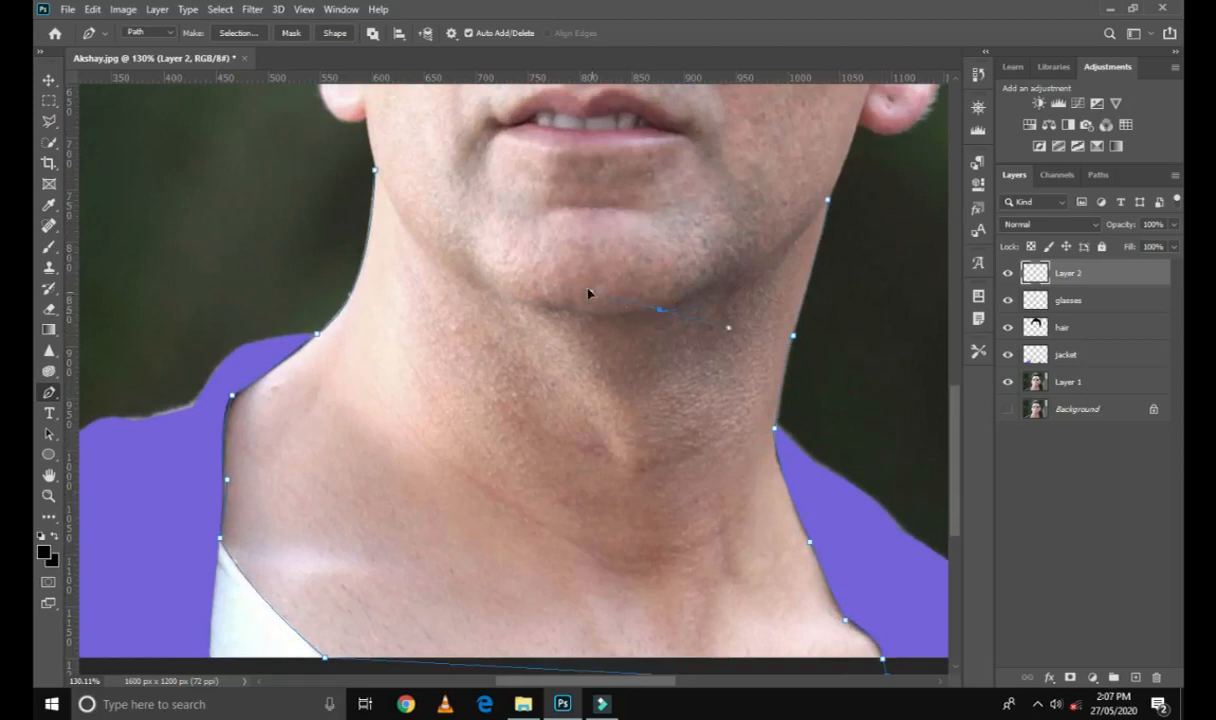
Close the neck path by tracing under the chin and along the left jaw back to the starting point.
drag(580, 313, 587, 314)
drag(463, 283, 452, 271)
drag(376, 172, 365, 137)
scroll(536, 419, down, 2)
Fill the neck path with the skin tone f0bb7d at 100% opacity in Normal mode.
right_click(482, 334)
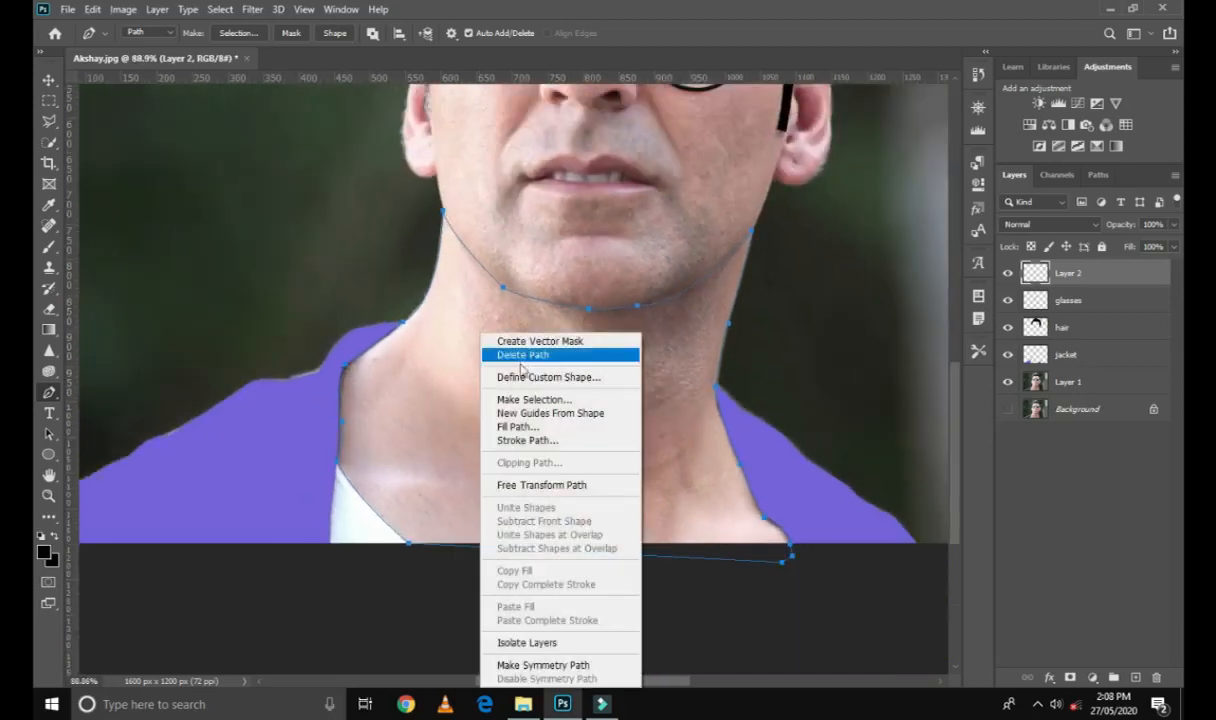
click(553, 429)
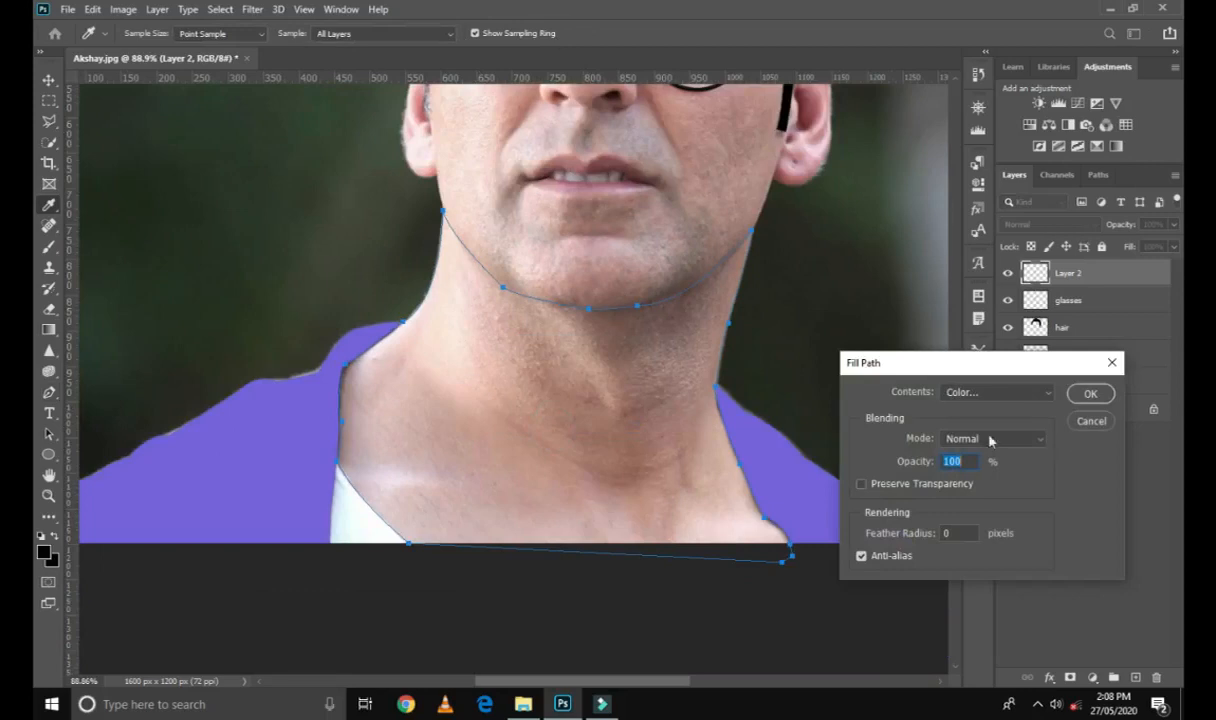
click(997, 392)
click(1012, 438)
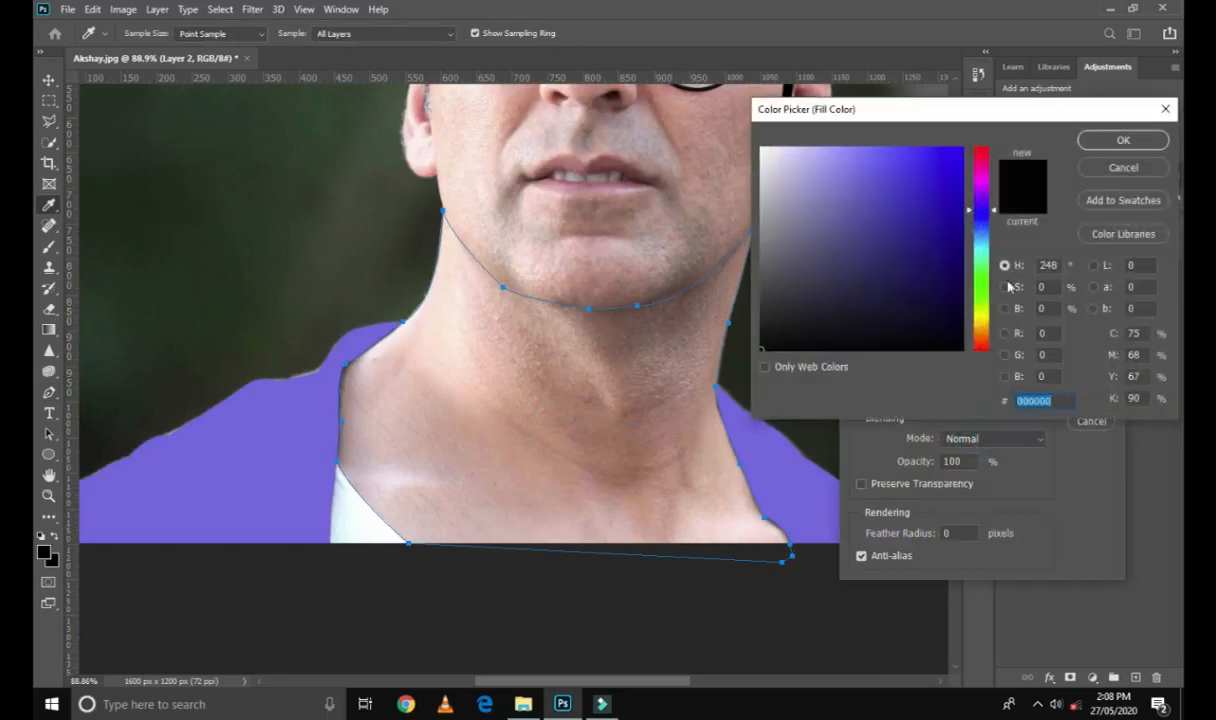
click(983, 318)
drag(983, 318, 983, 332)
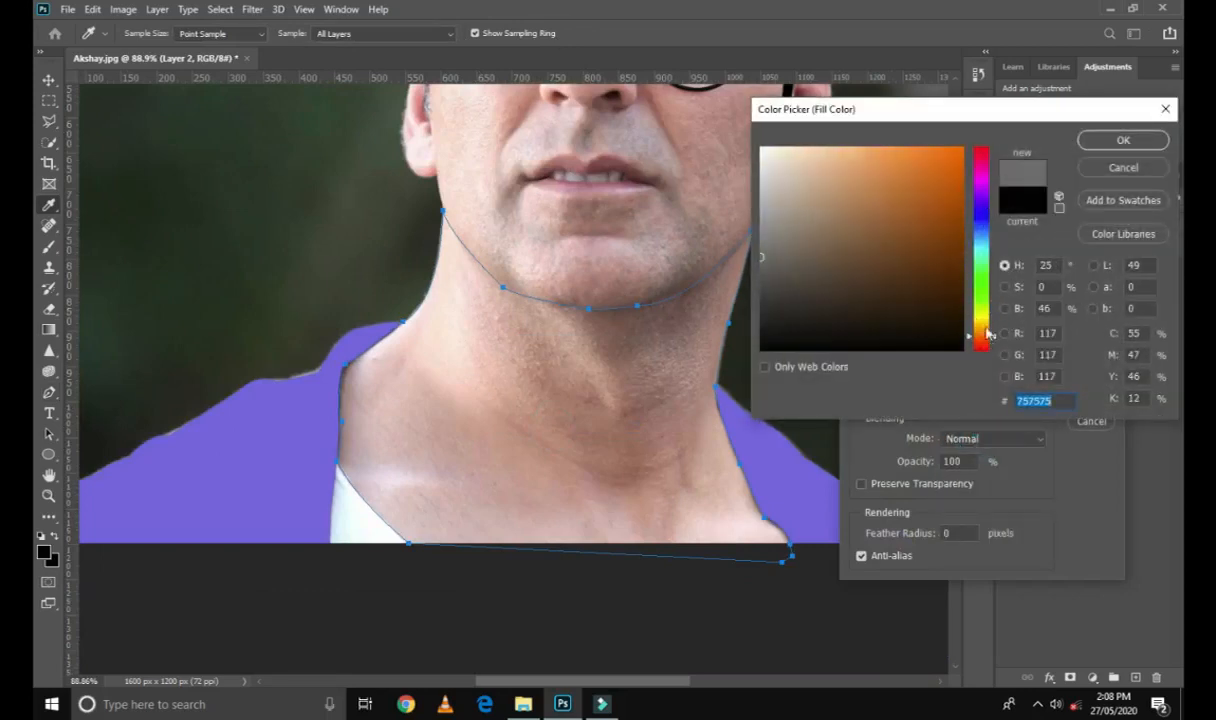
click(865, 168)
drag(1058, 400, 1013, 418)
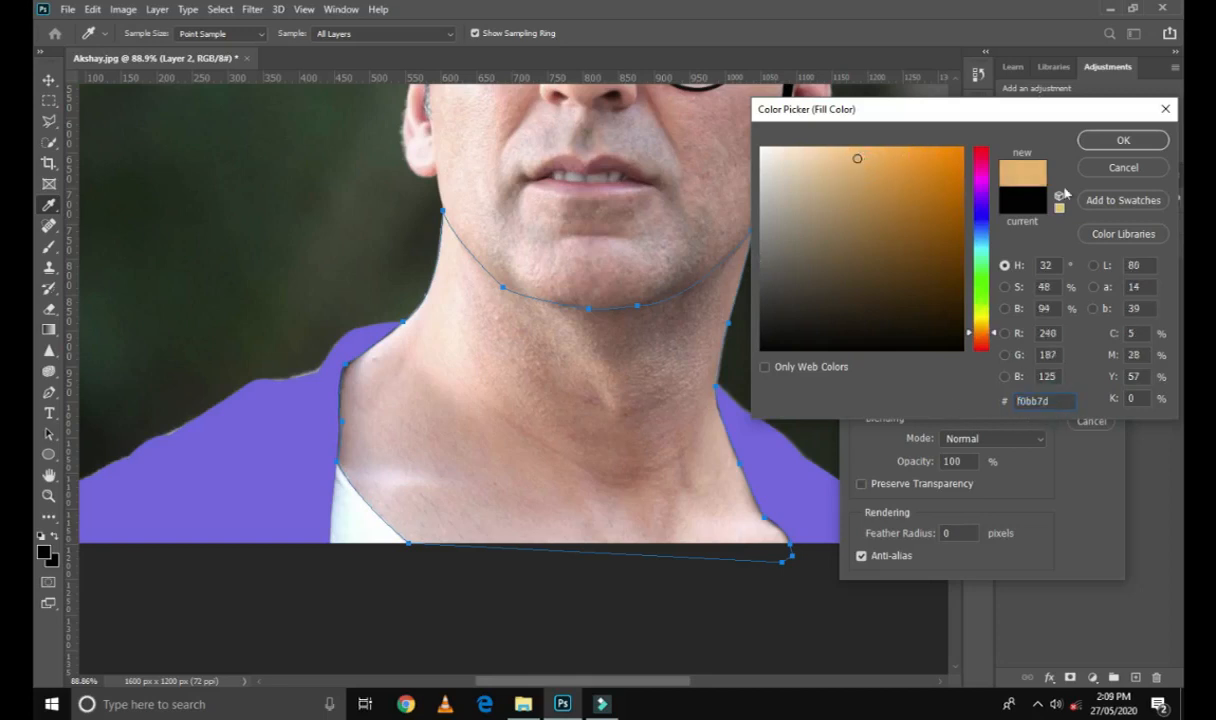
click(1080, 142)
click(1091, 393)
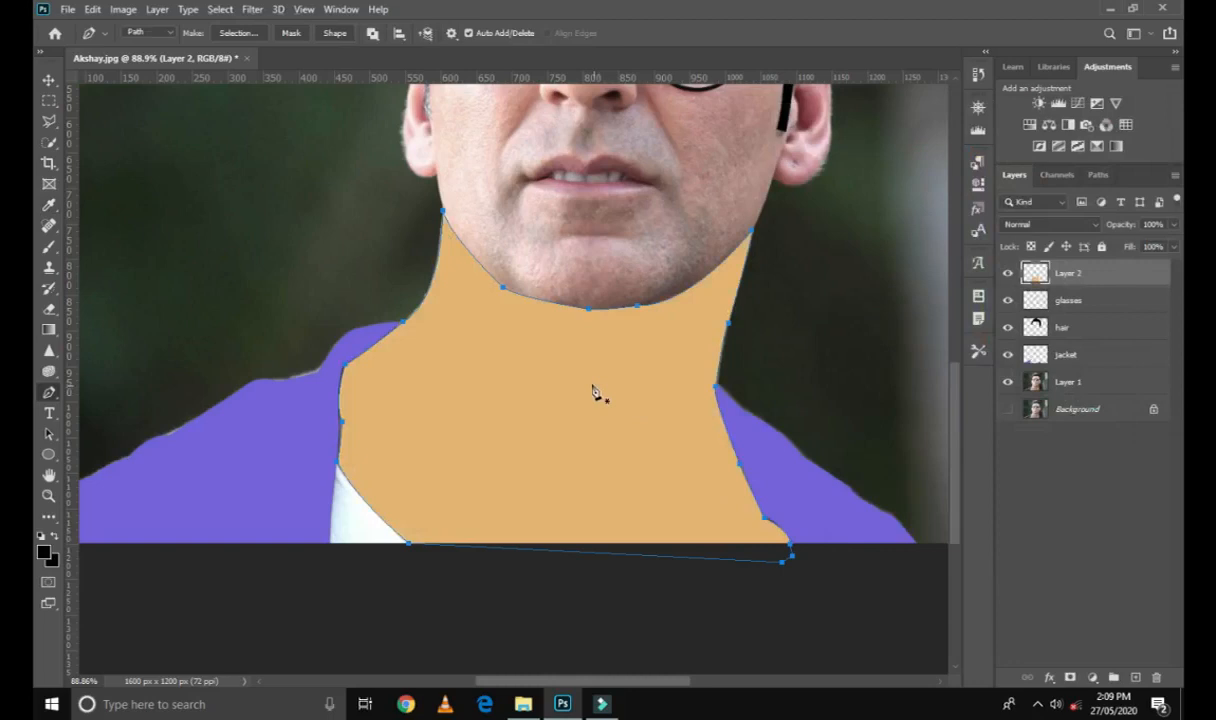
Delete the neck path, keeping the filled neck shape on its layer.
scroll(597, 396, down, 4)
scroll(610, 502, up, 2)
scroll(607, 504, down, 1)
scroll(607, 505, down, 1)
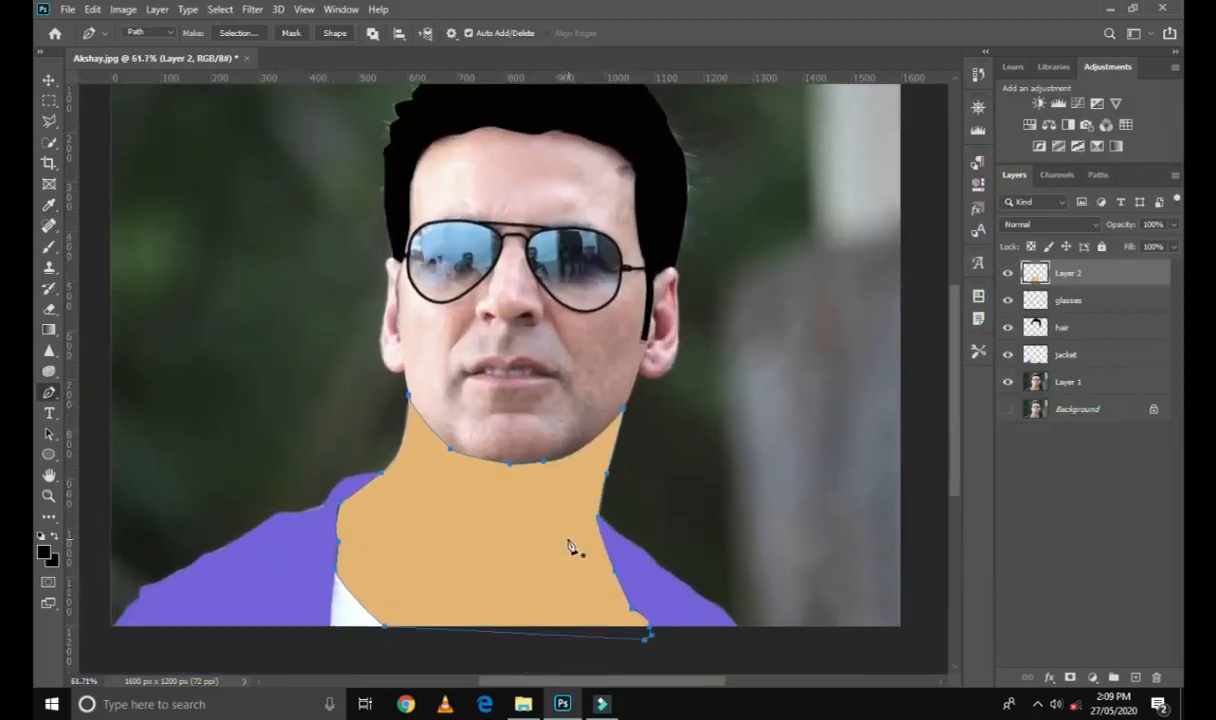
right_click(562, 186)
click(612, 205)
scroll(600, 483, down, 2)
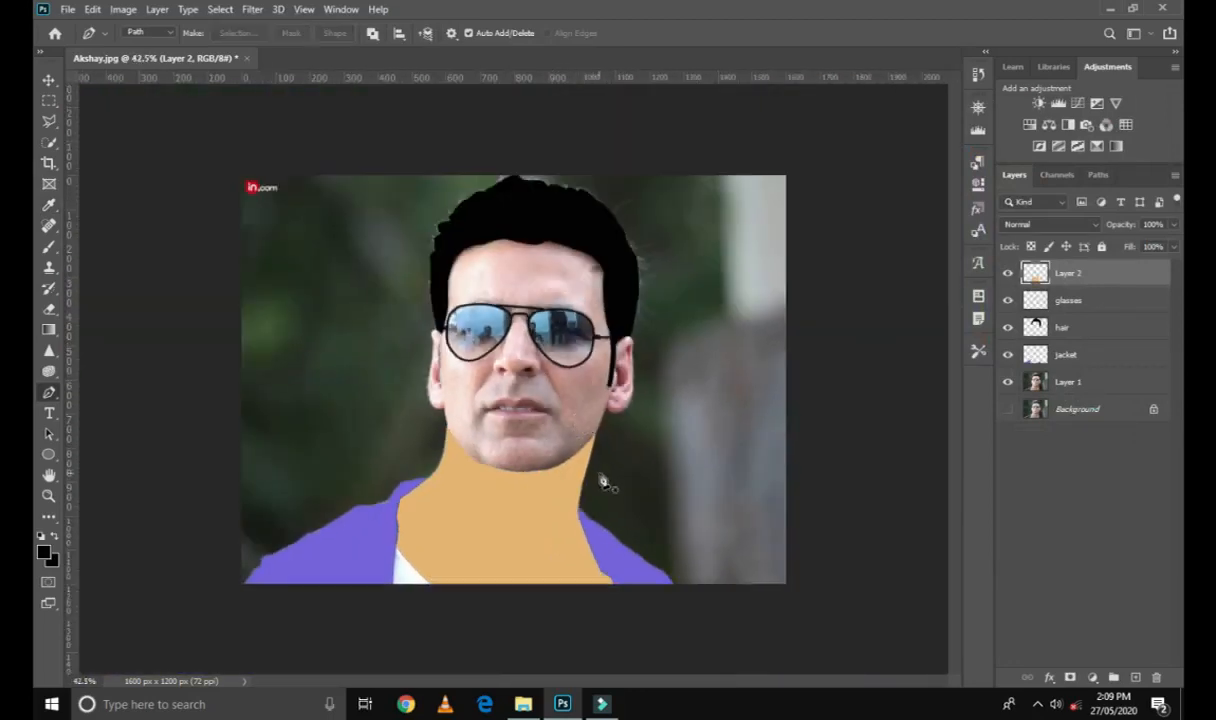
Hide Layer 1 to check the filled shapes on their own, and show it again.
click(1008, 382)
scroll(679, 421, down, 3)
scroll(665, 428, up, 2)
click(1007, 382)
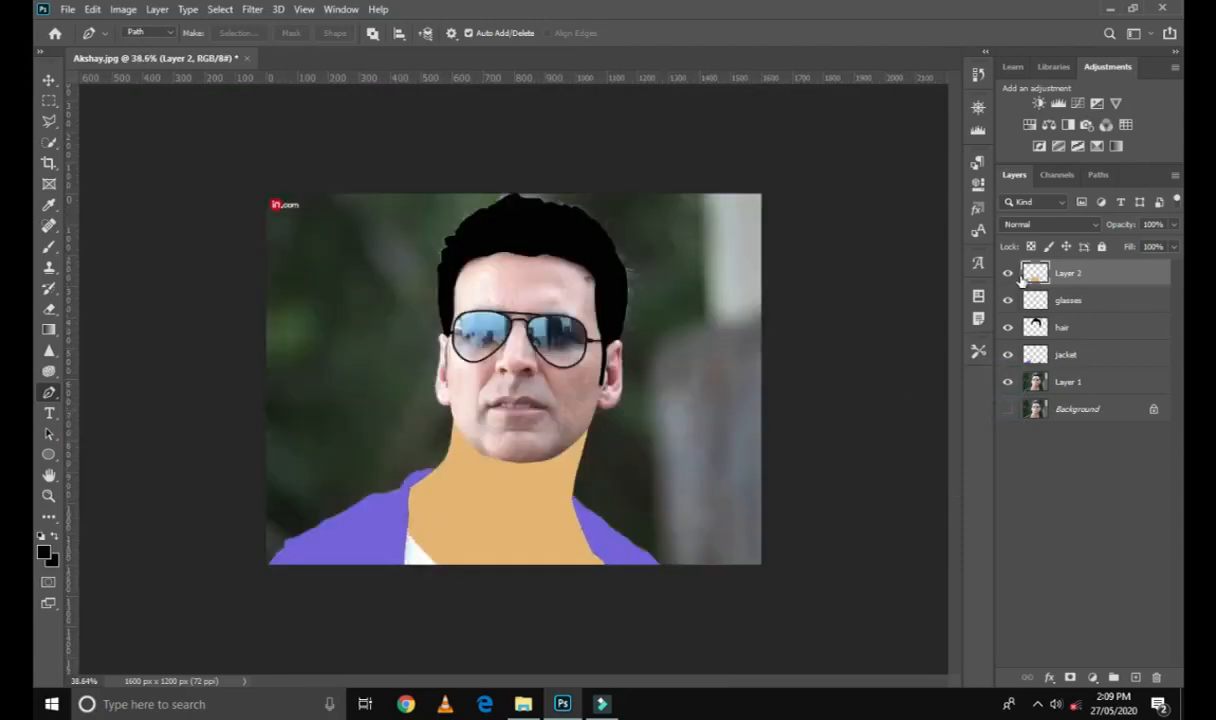
Rename the neck's Layer 2 as skin.
double_click(1068, 273)
text(skin)
key(Return)
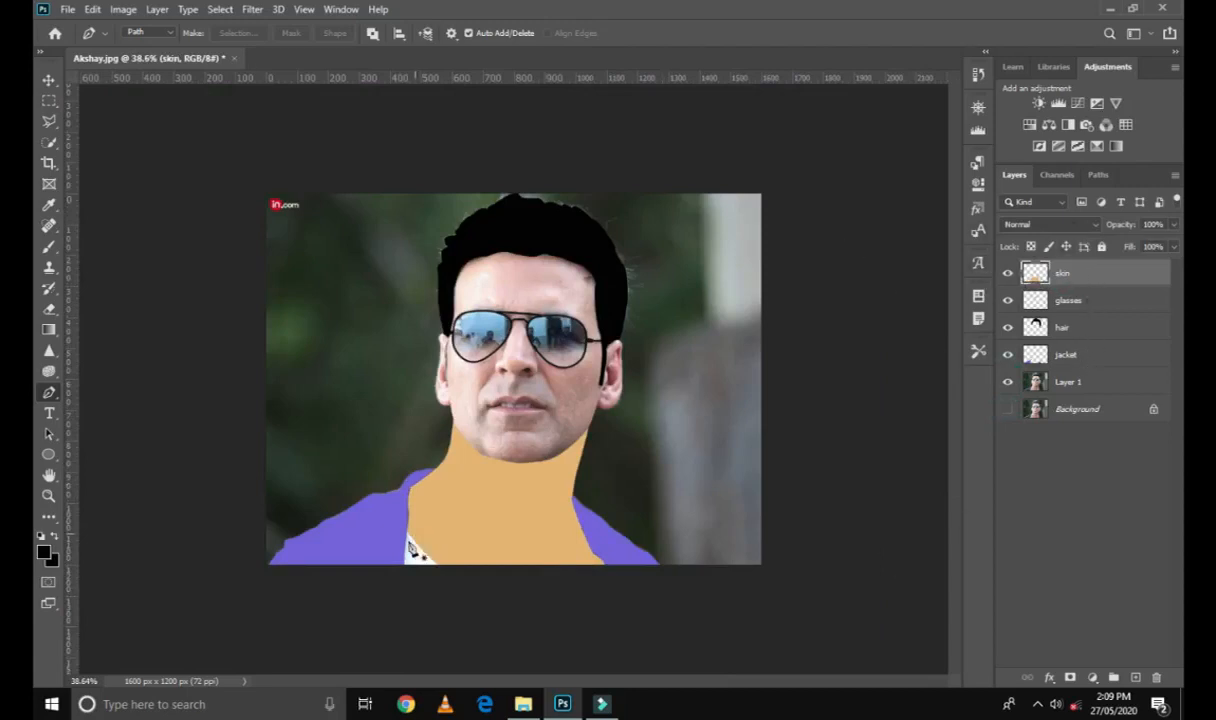
Hide the skin layer and add a new layer named shadow above it.
scroll(437, 557, up, 1)
click(1008, 273)
scroll(467, 535, up, 3)
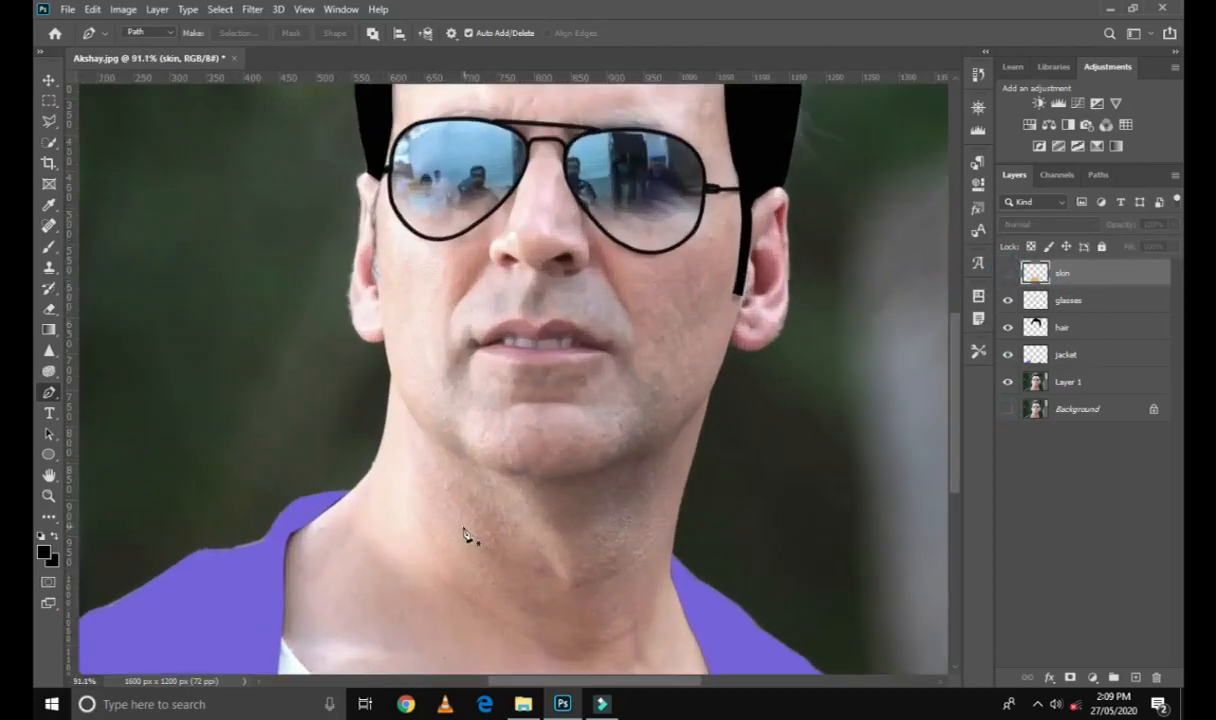
scroll(405, 450, up, 2)
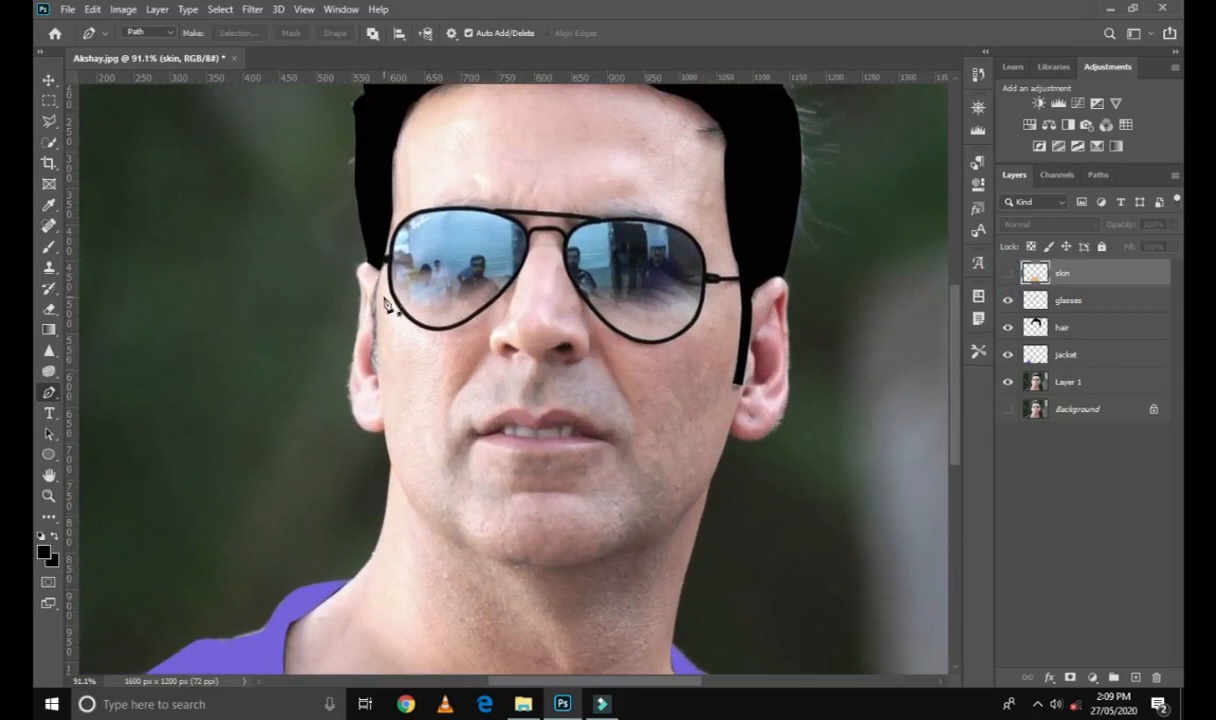
scroll(382, 306, up, 1)
scroll(380, 308, down, 1)
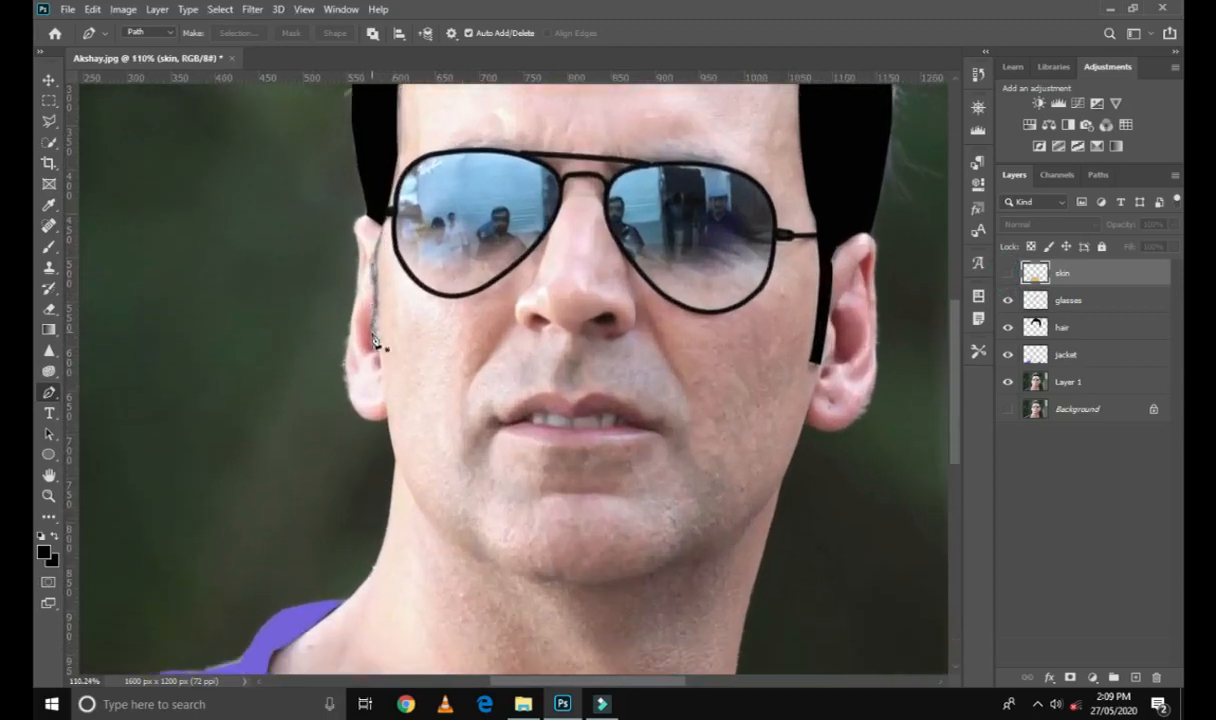
scroll(520, 390, down, 1)
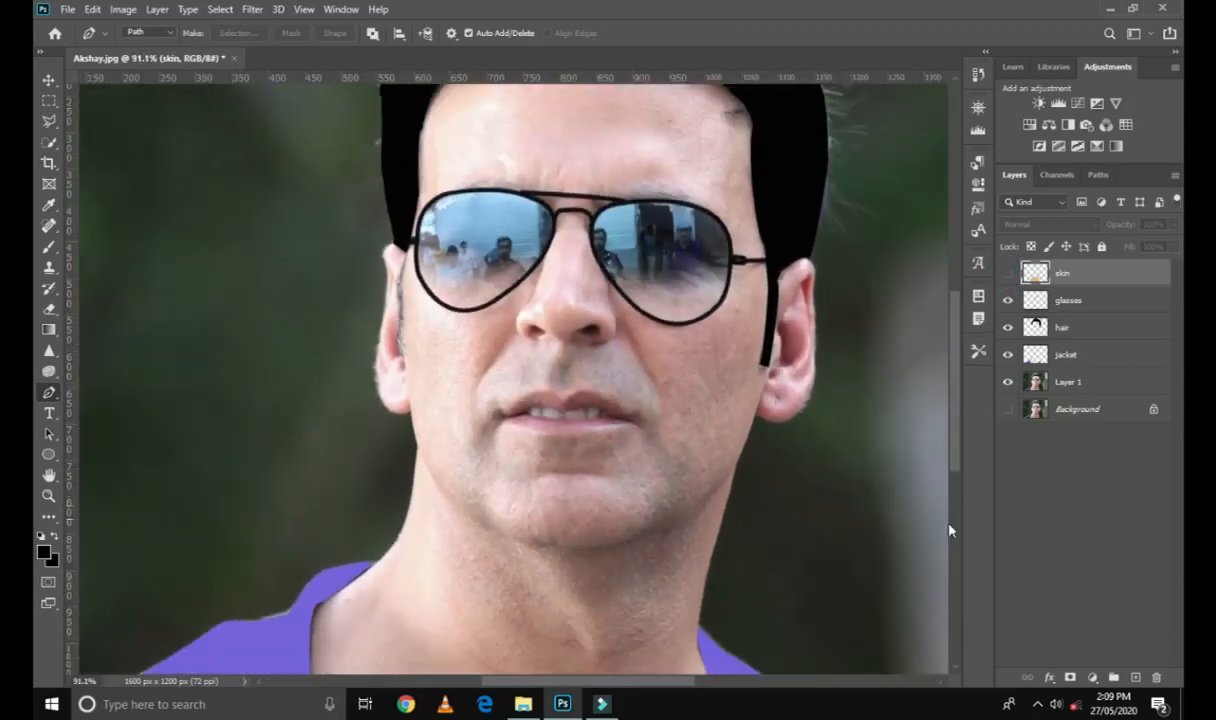
click(1135, 677)
double_click(1070, 273)
text(sh)
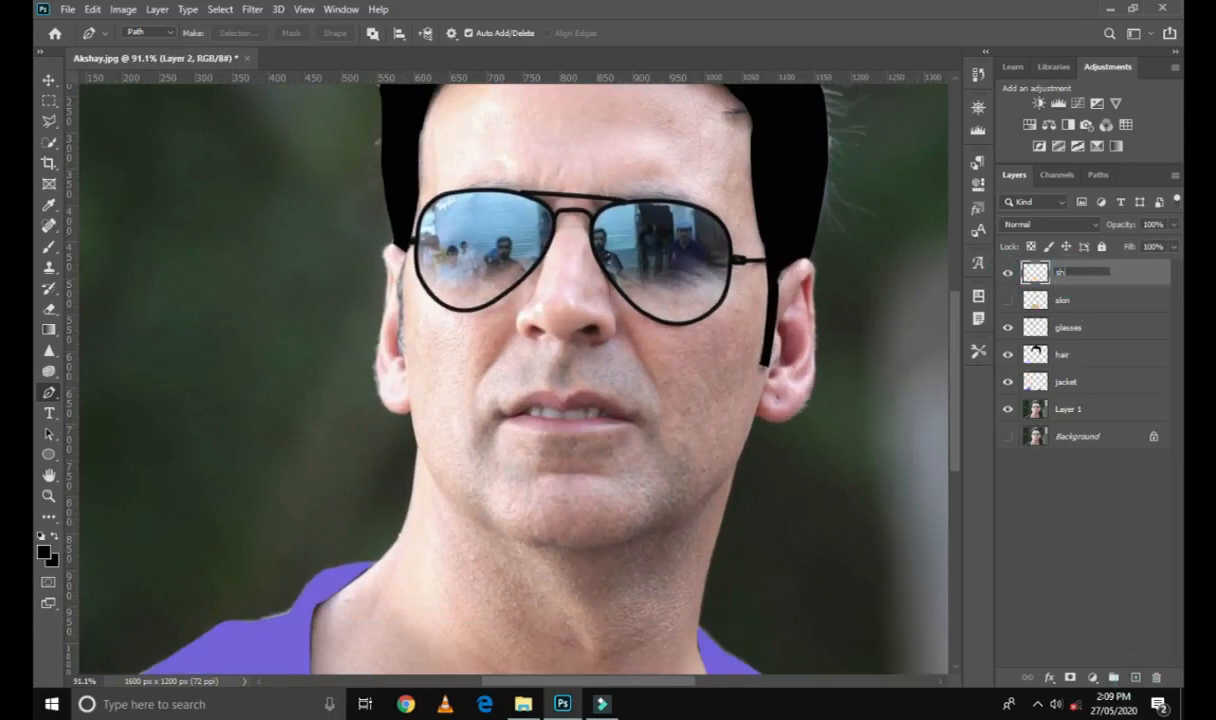
text(adow)
key(Return)
Trace small closed shadow shapes inside the left ear, covering the upper rim, the ear canal and the area above the lobe.
scroll(408, 348, up, 2)
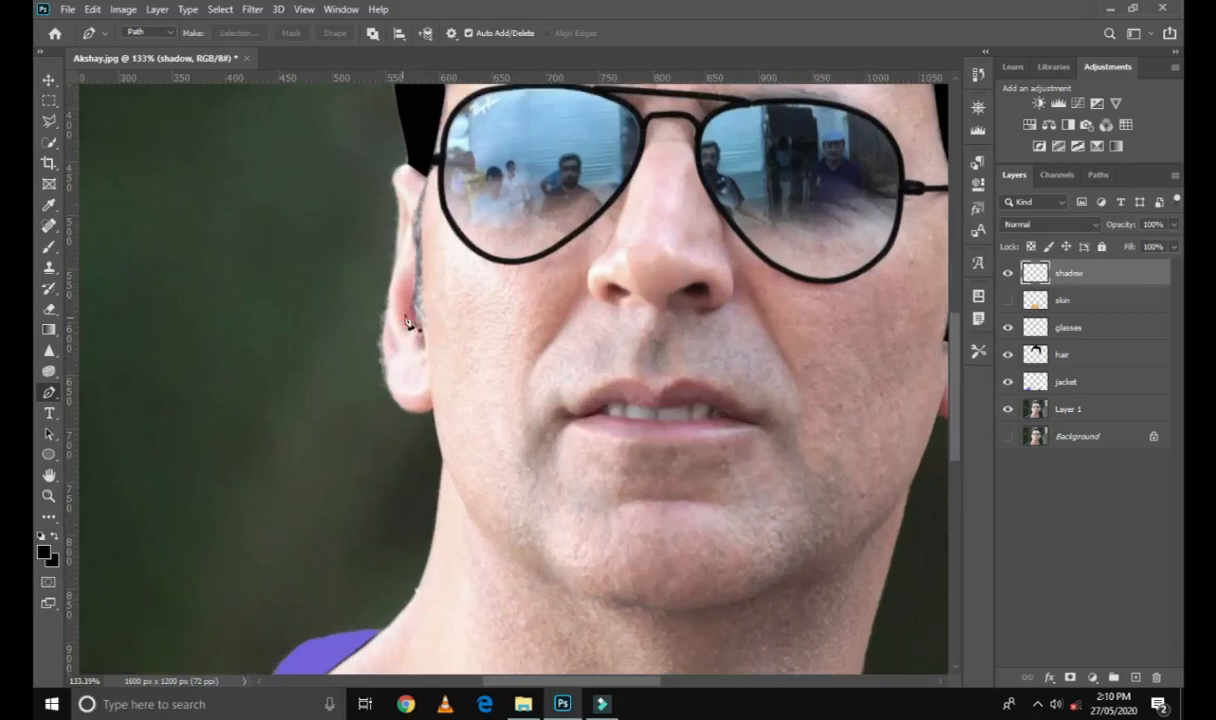
click(403, 203)
click(401, 245)
click(401, 204)
drag(401, 207, 374, 177)
click(414, 271)
drag(406, 331, 432, 332)
alt+click(406, 331)
drag(414, 271, 425, 276)
click(389, 331)
click(391, 356)
click(399, 350)
click(389, 331)
scroll(440, 359, up, 1)
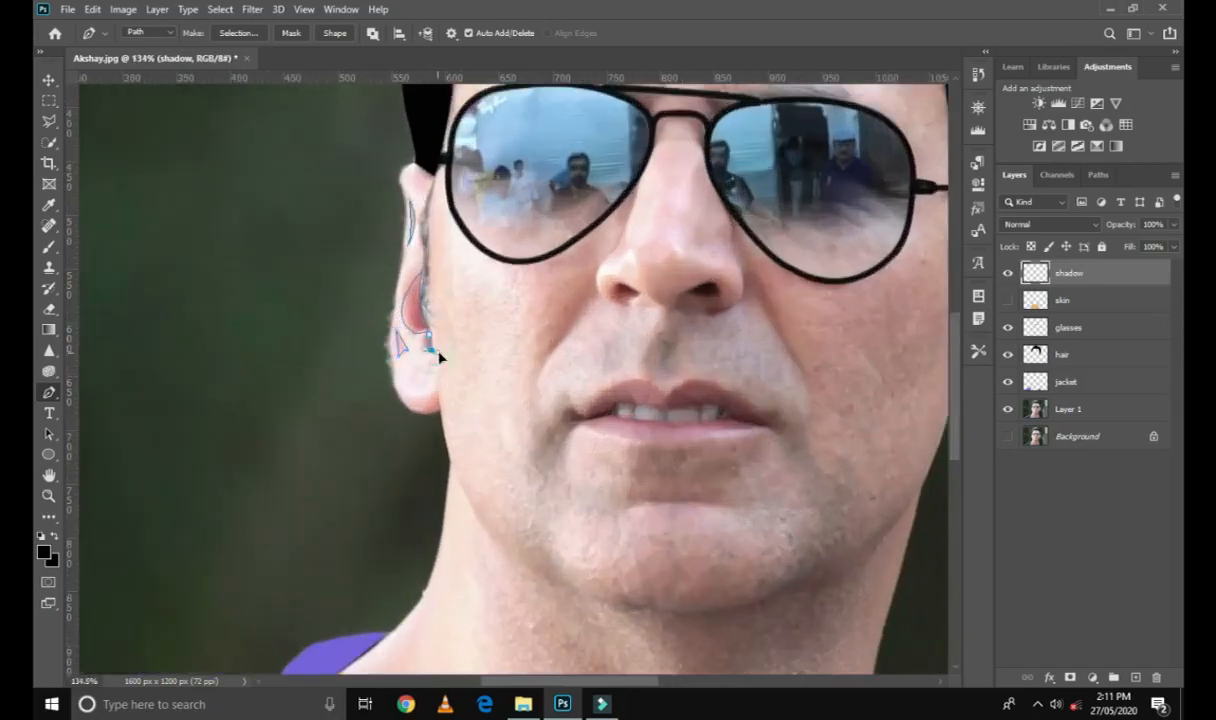
Trace closed shadow shapes around both nostrils and a thin one under the right side of the nose.
scroll(500, 365, down, 4)
scroll(500, 365, up, 4)
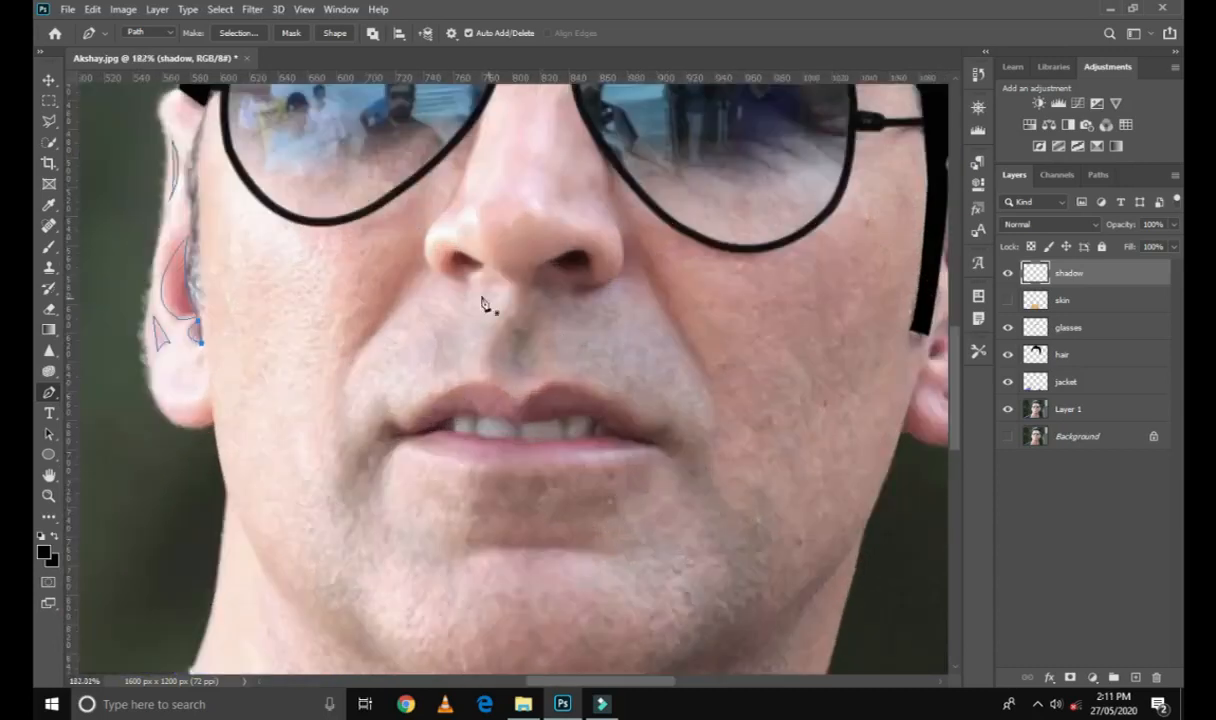
click(481, 265)
click(539, 268)
click(580, 242)
drag(587, 266, 602, 260)
click(549, 283)
click(539, 268)
click(575, 285)
click(606, 284)
click(575, 285)
Trace two thin curved crease shapes across the neck below the chin.
scroll(617, 308, down, 5)
scroll(389, 480, up, 4)
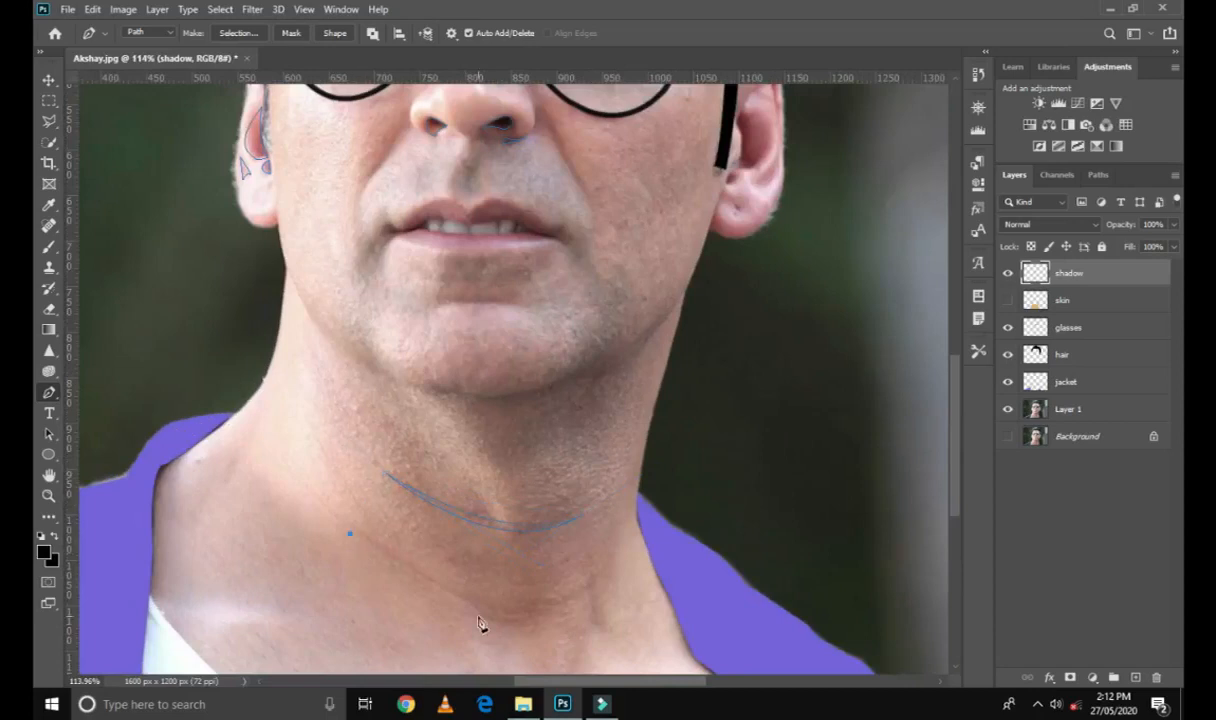
drag(599, 596, 728, 534)
scroll(336, 549, down, 4)
Trace the shadow shapes inside the right ear, covering the inner hollow and the upper rim.
scroll(600, 390, up, 5)
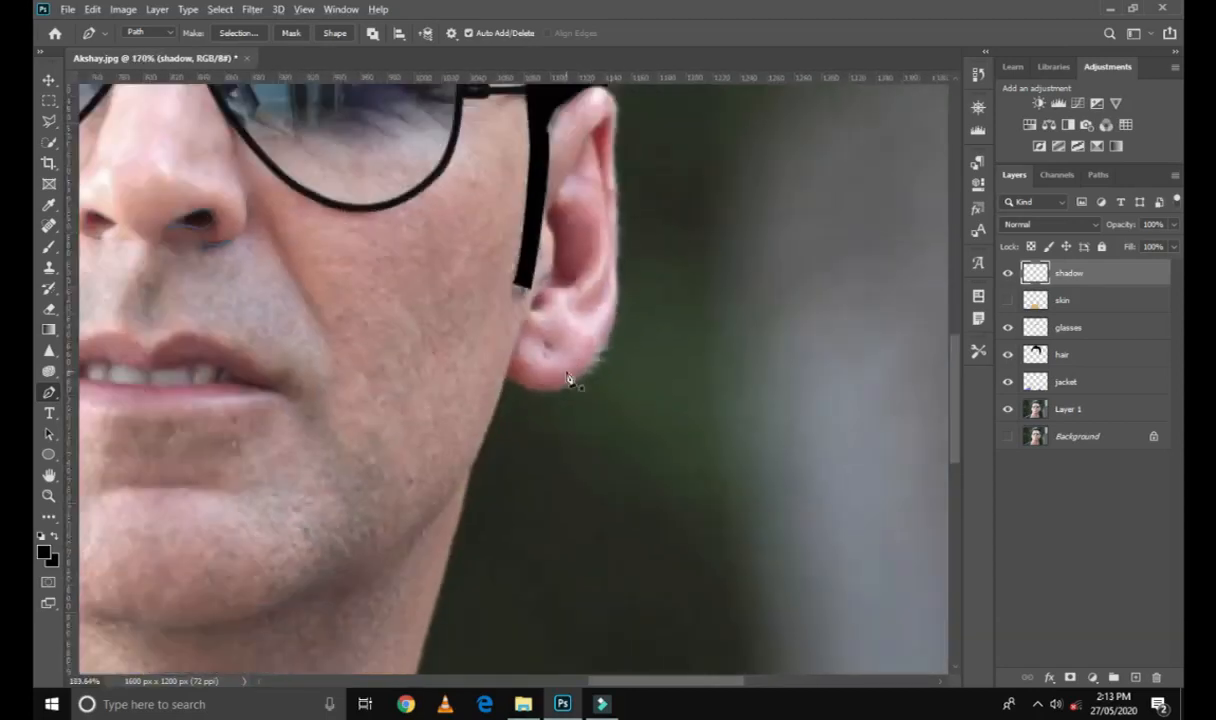
drag(549, 313, 556, 323)
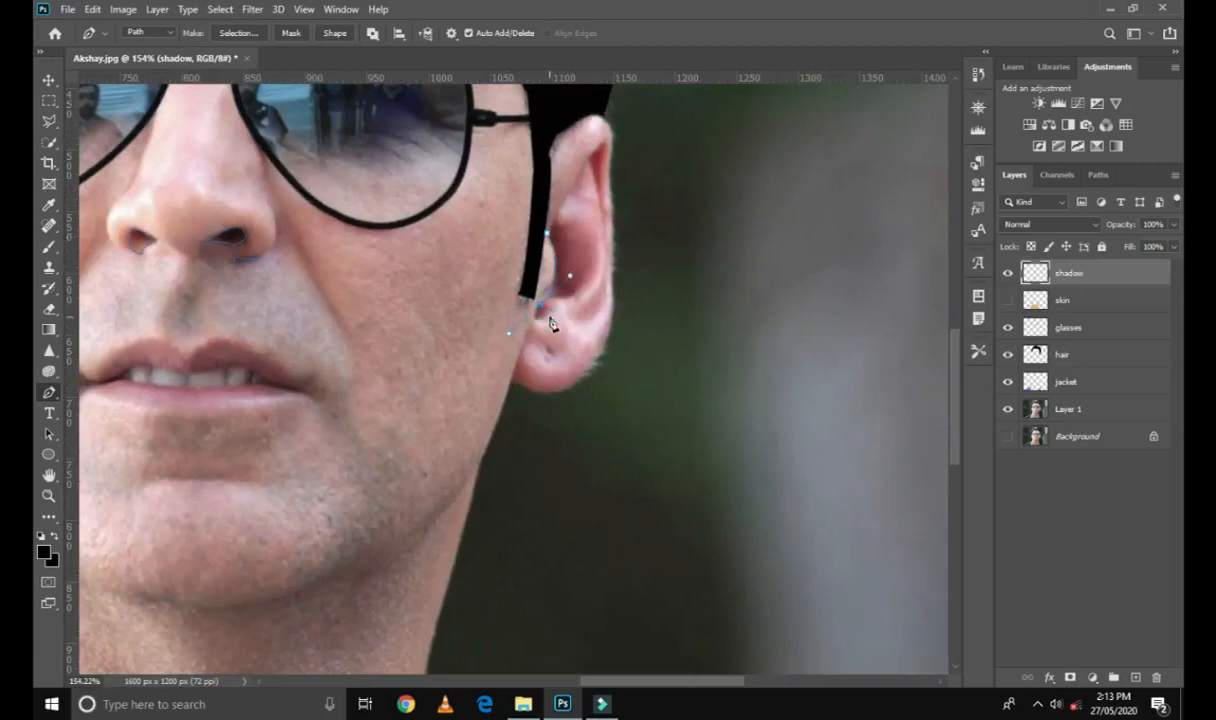
click(560, 318)
drag(578, 226, 539, 186)
drag(557, 236, 566, 250)
click(602, 145)
drag(601, 201, 605, 212)
scroll(590, 170, up, 1)
Fill all the ear, nose and neck shadow paths with black at 100% opacity on the shadow layer.
scroll(580, 250, down, 4)
right_click(503, 367)
click(537, 100)
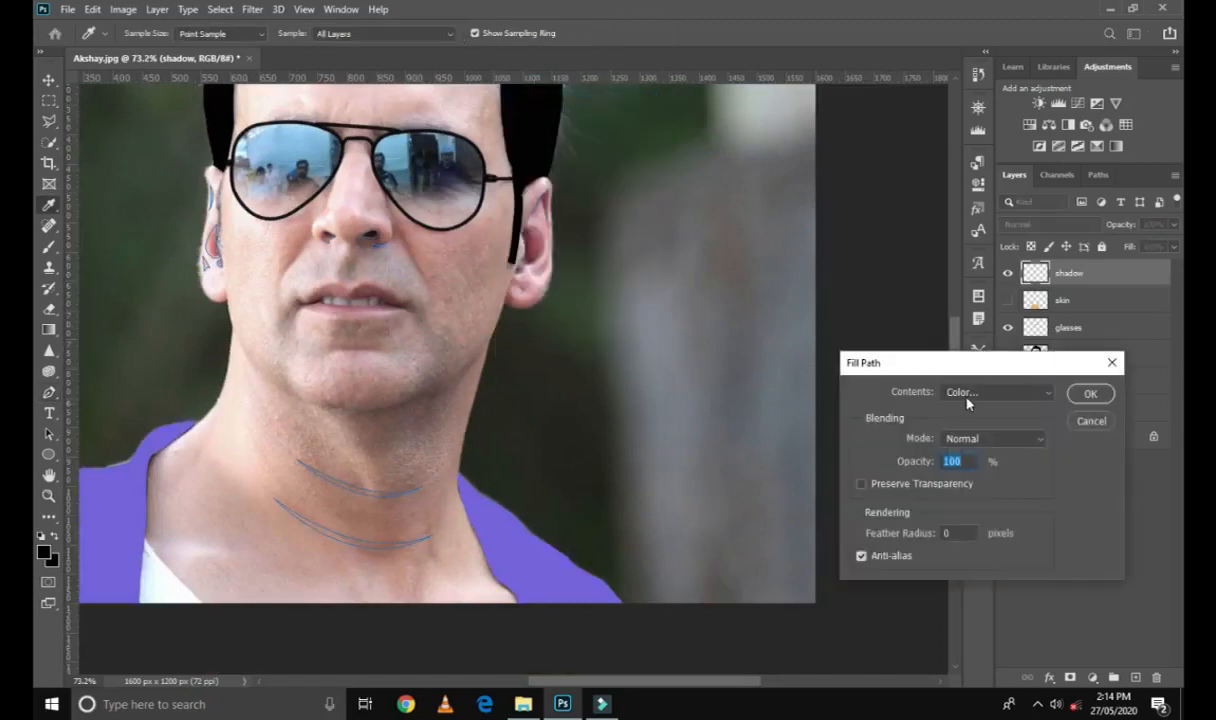
click(984, 393)
click(975, 429)
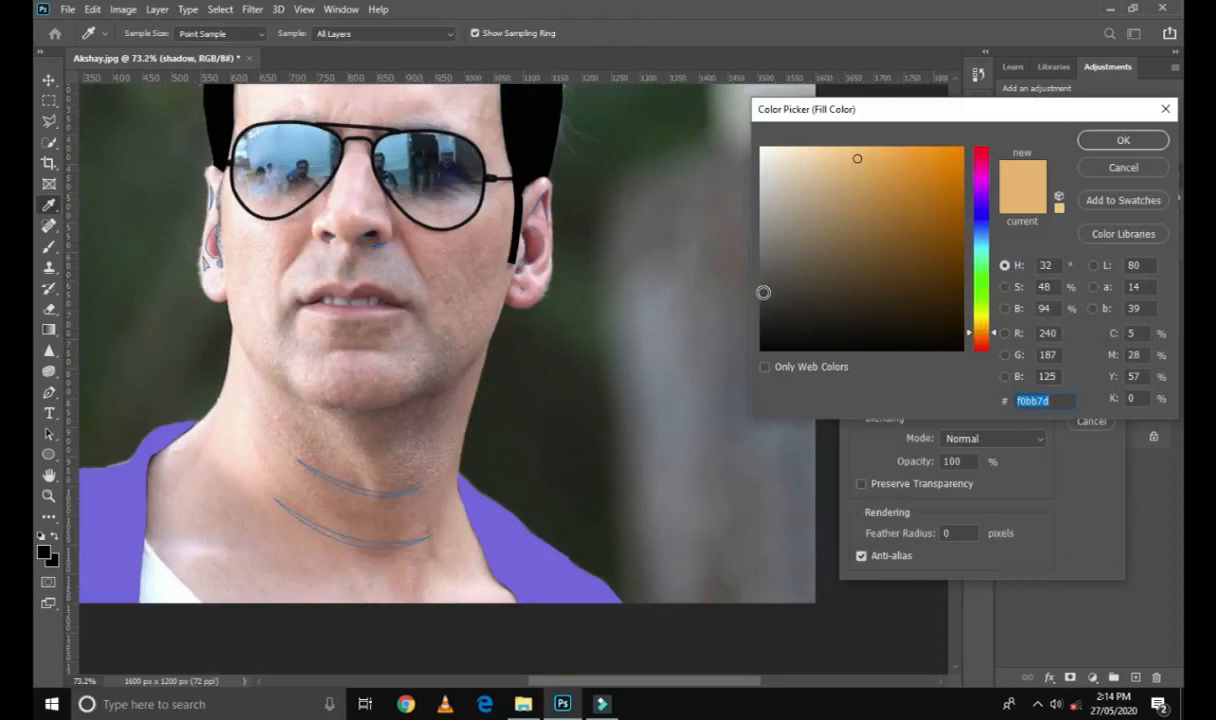
click(776, 320)
click(1123, 140)
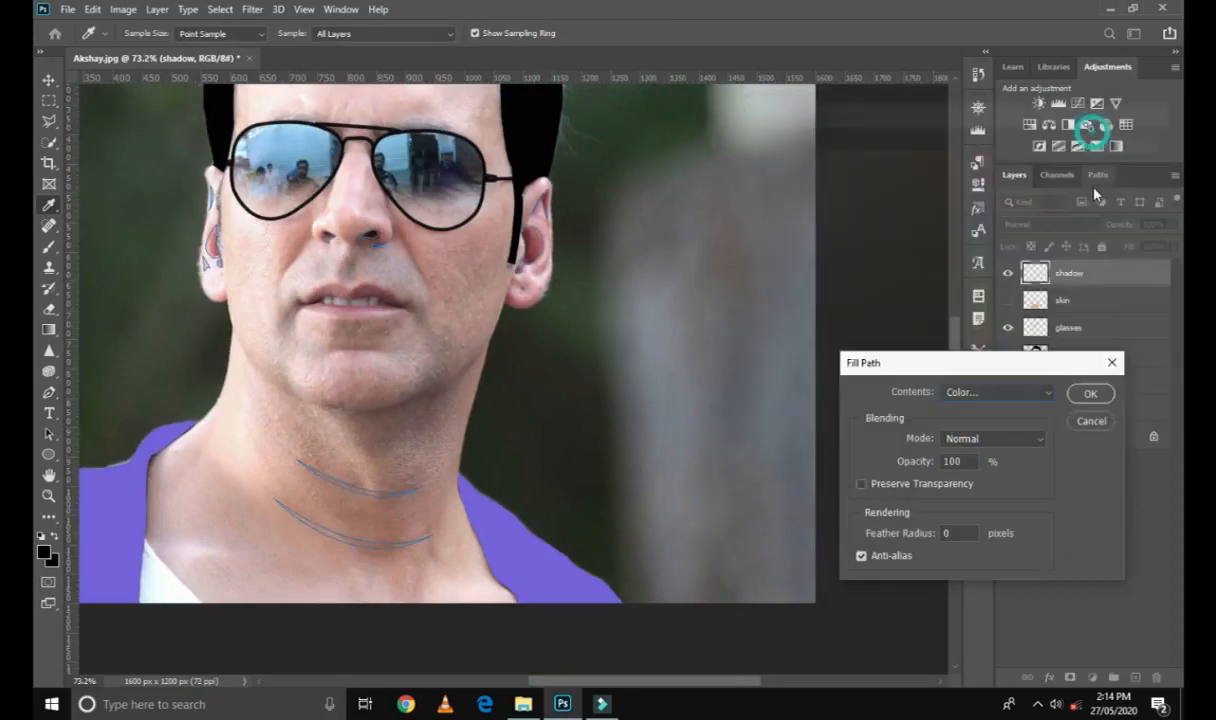
click(1092, 393)
Delete the shadow paths, keeping their black fills.
scroll(440, 425, down, 5)
scroll(500, 437, up, 2)
right_click(502, 438)
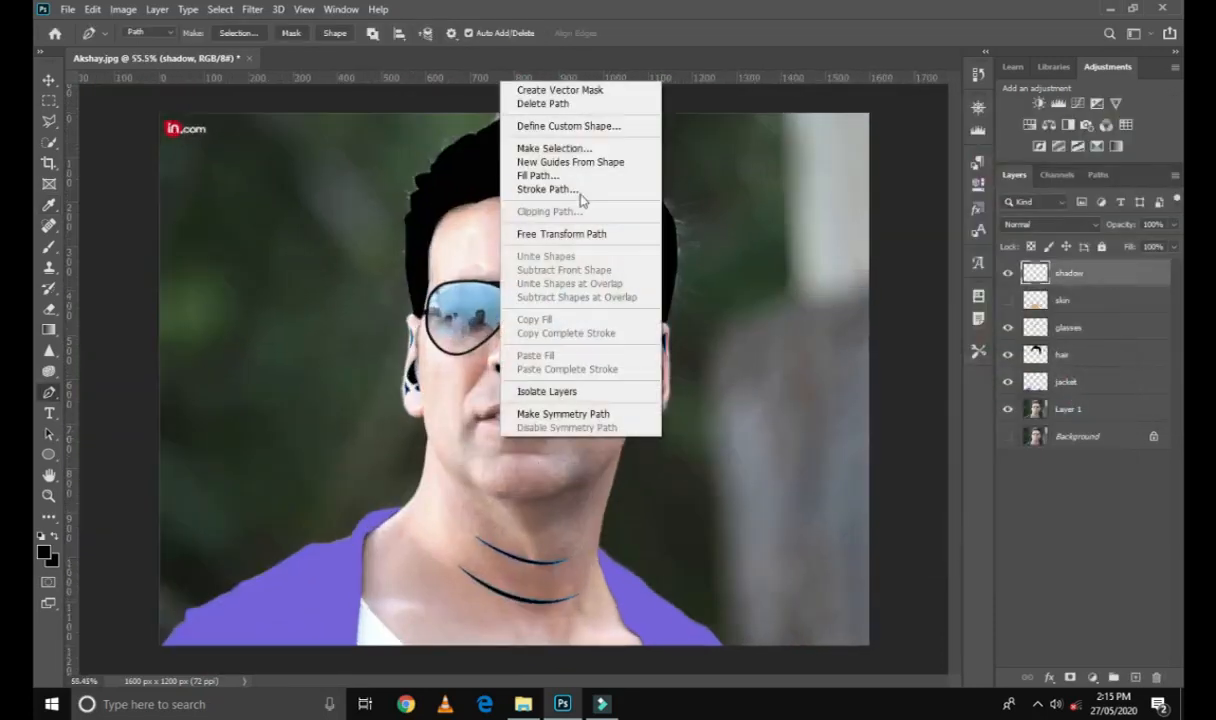
click(573, 108)
scroll(690, 350, down, 2)
scroll(703, 420, up, 1)
Hide Layer 1 to view the shadow shapes with the other traced artwork, and show it again.
click(1008, 410)
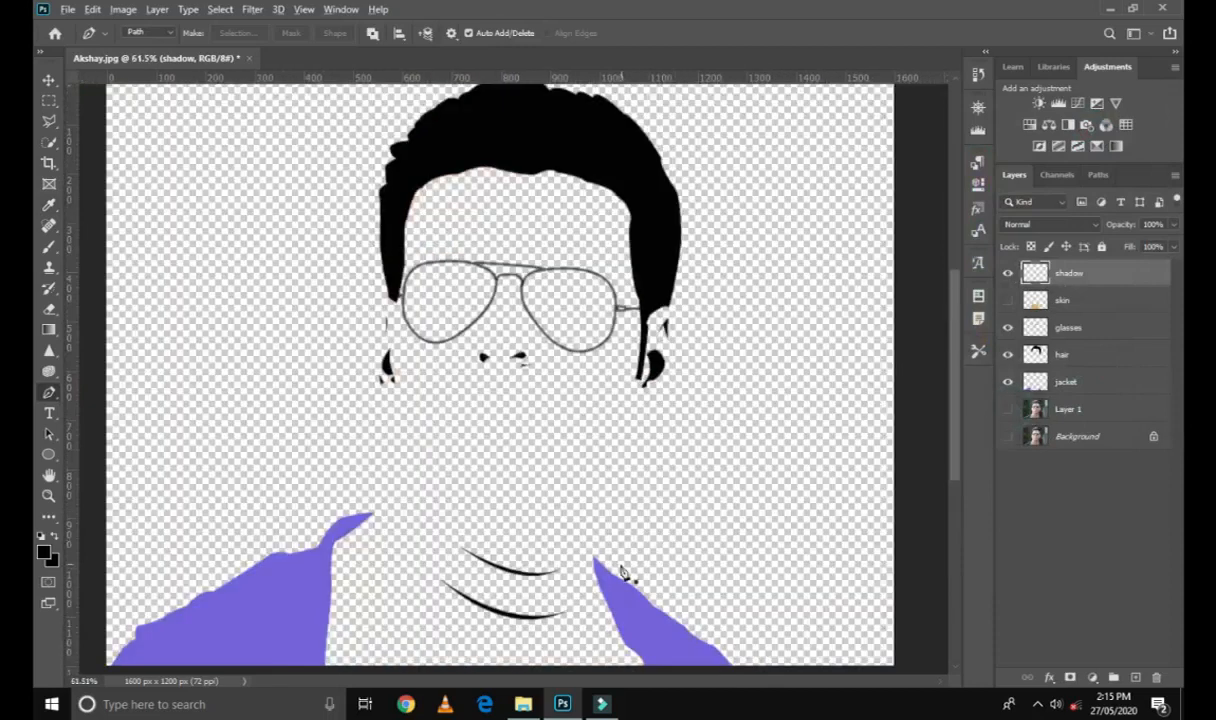
scroll(617, 570, down, 2)
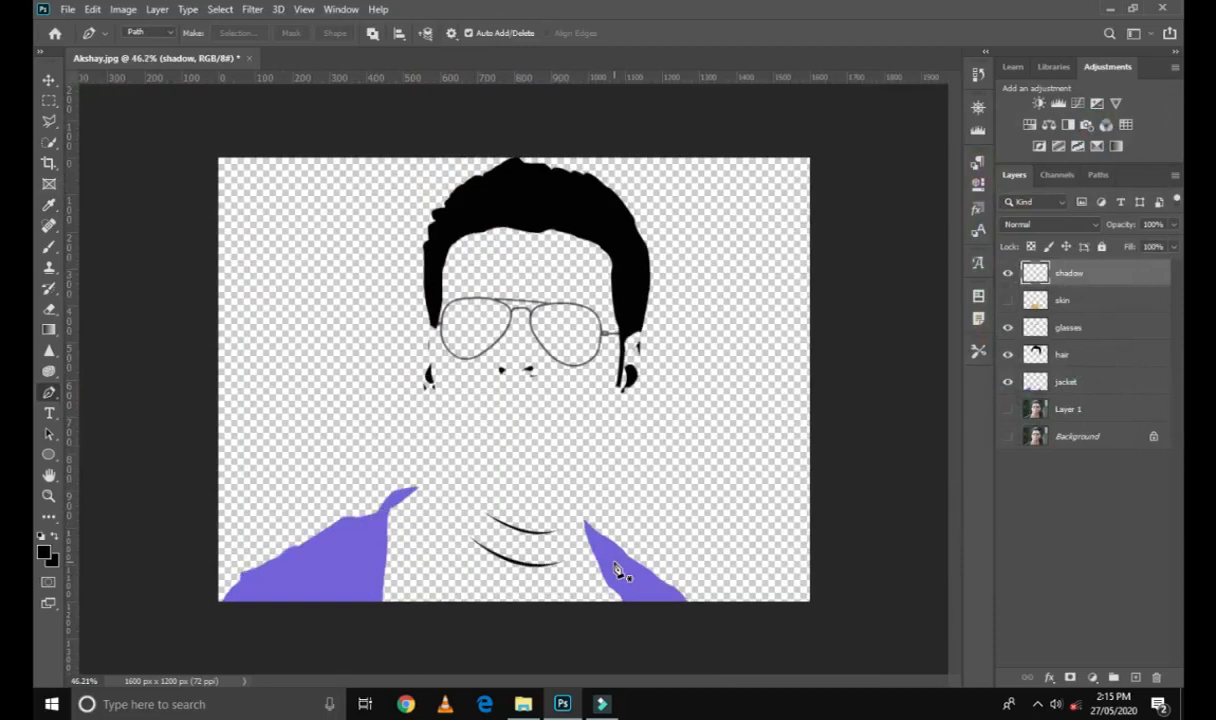
click(1008, 410)
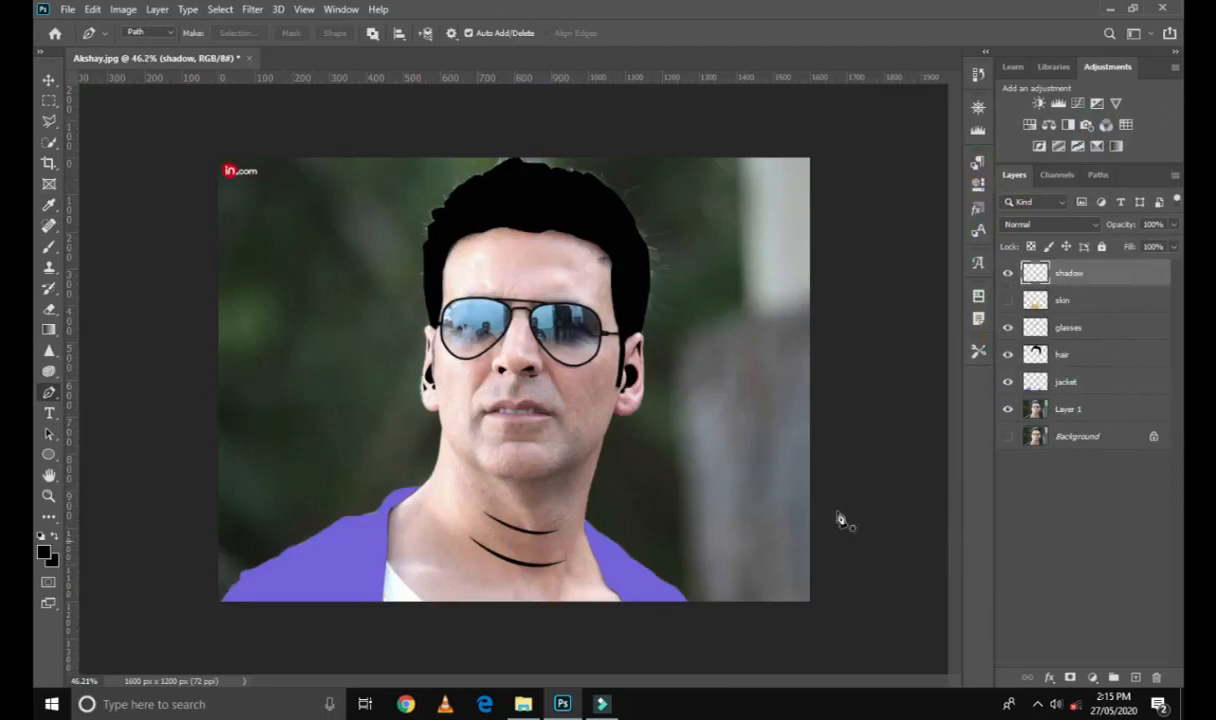
Start the face outline by tracing the outer edge of the left ear from its top down to the lobe.
scroll(706, 592, up, 4)
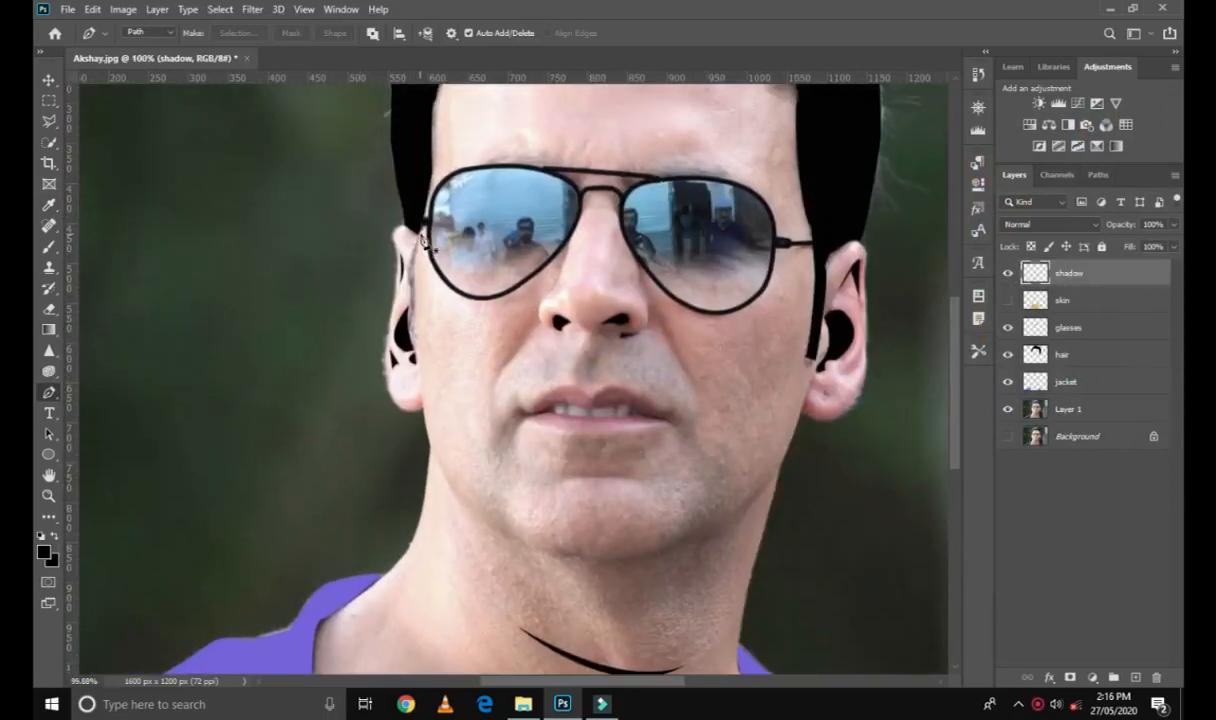
click(405, 236)
alt+click(392, 240)
drag(392, 303, 379, 331)
alt+click(392, 303)
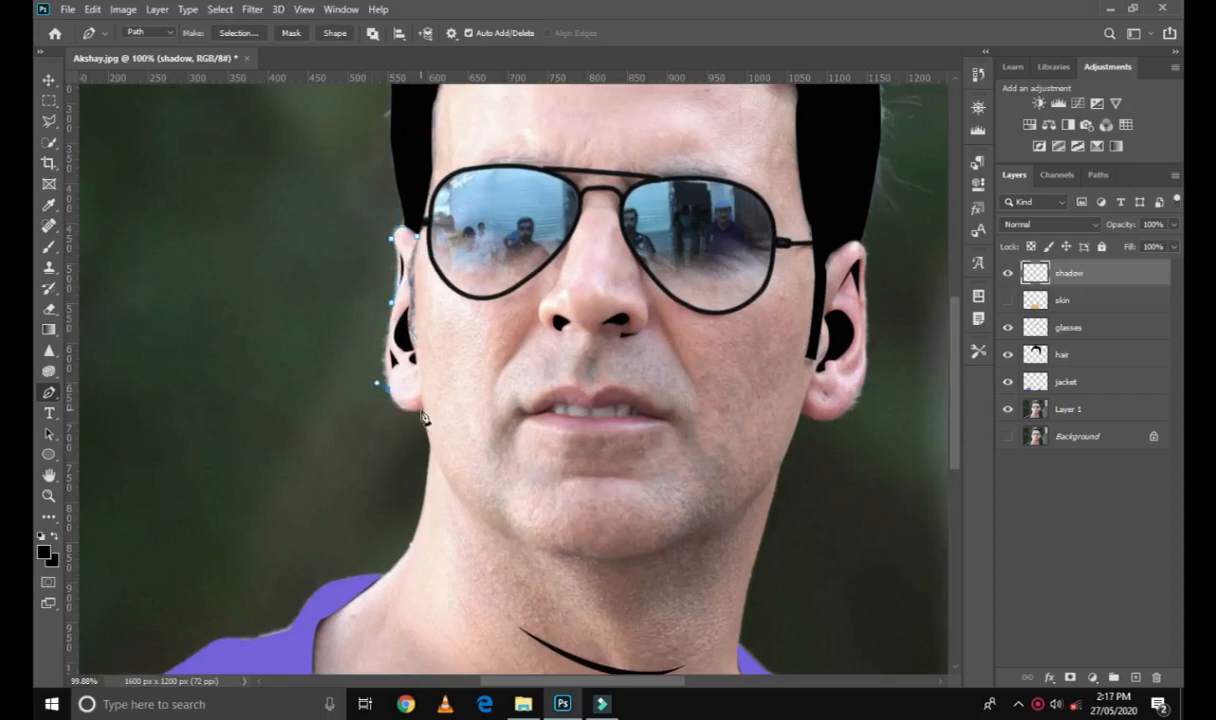
alt+click(422, 410)
Continue the face outline along the left jaw, under the chin and up the right jaw, undoing and redrawing the misplaced points.
drag(458, 498, 475, 514)
alt+click(458, 498)
drag(514, 535, 534, 544)
alt+click(588, 558)
drag(702, 532, 719, 511)
drag(782, 476, 809, 434)
key(ctrl+z)
key(ctrl+z)
key(ctrl+z)
alt+click(697, 536)
scroll(697, 536, up, 4)
scroll(720, 510, down, 1)
drag(828, 383, 882, 316)
alt+click(828, 383)
scroll(869, 345, up, 1)
alt+click(865, 361)
Continue the face outline around the right ear, from the lobe up its outer edge to the top of the ear.
drag(868, 365, 609, 405)
click(565, 391)
alt+click(598, 403)
drag(653, 339, 665, 292)
alt+click(653, 339)
drag(655, 247, 653, 199)
alt+click(655, 247)
click(653, 198)
drag(624, 144, 581, 173)
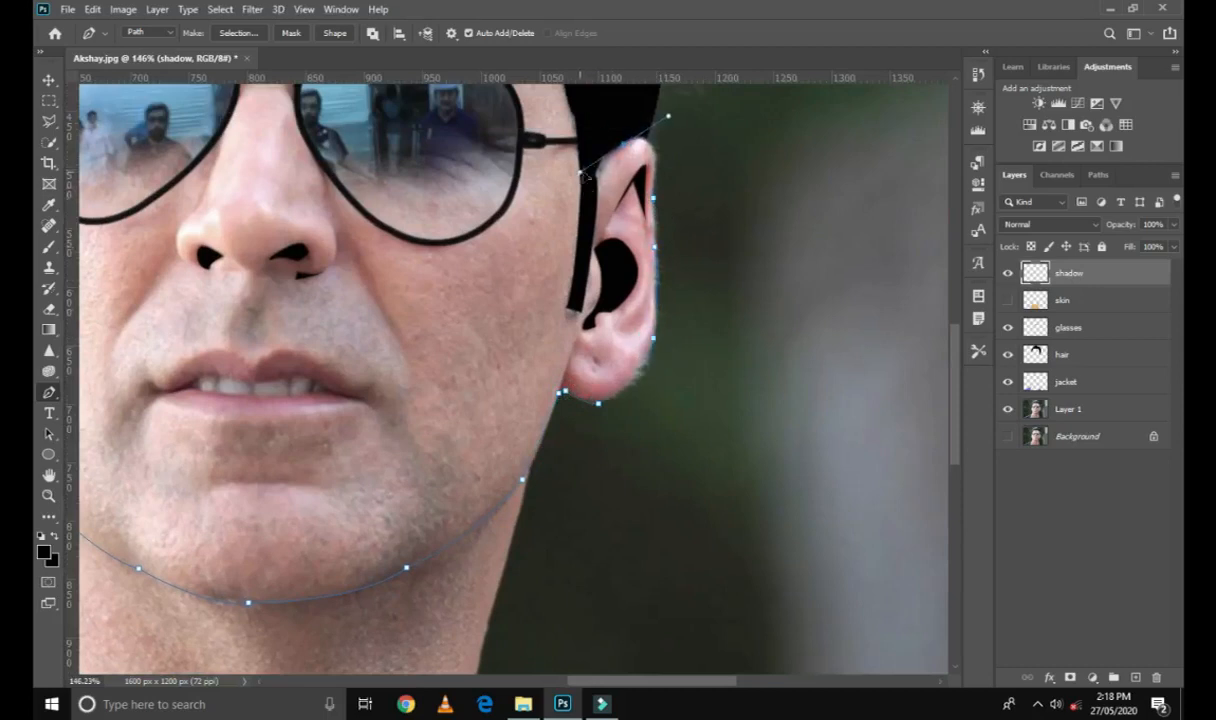
Continue the face outline down the right ear's inner side and around the lower end of the black sideburn.
alt+click(598, 174)
click(594, 240)
click(582, 309)
click(567, 309)
drag(570, 163, 570, 87)
Continue the face outline up the inner edge of the right sideburn and along the hairline across the forehead.
scroll(566, 180, up, 5)
click(576, 361)
alt+click(556, 219)
scroll(566, 230, up, 1)
drag(491, 193, 345, 153)
click(331, 164)
drag(319, 234, 682, 345)
Finish the face outline around the left corner of the hairline and down the left temple to the ear.
drag(235, 275, 195, 414)
alt+click(235, 275)
scroll(230, 278, down, 1)
click(215, 286)
scroll(215, 290, down, 1)
alt+click(213, 320)
alt+click(202, 400)
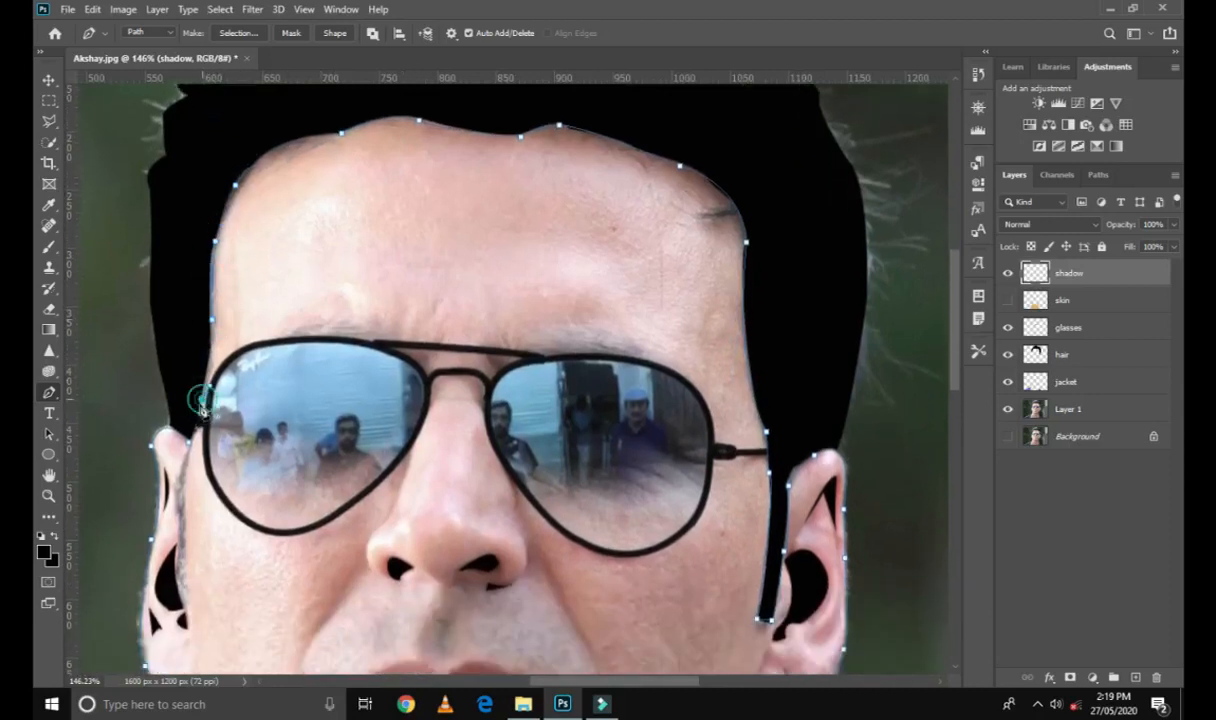
click(189, 442)
scroll(280, 426, down, 8)
scroll(339, 421, up, 1)
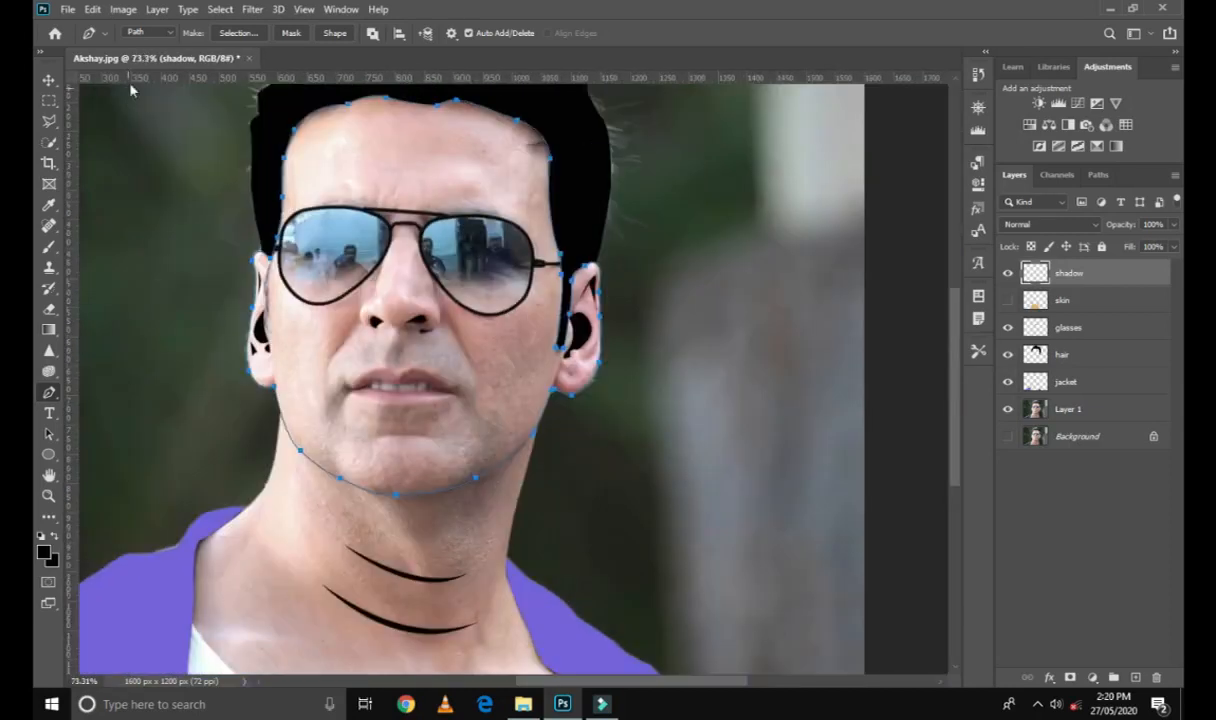
Stroke the face path with the 3 px Hard Round brush, simulating pressure.
click(49, 247)
click(147, 33)
click(129, 70)
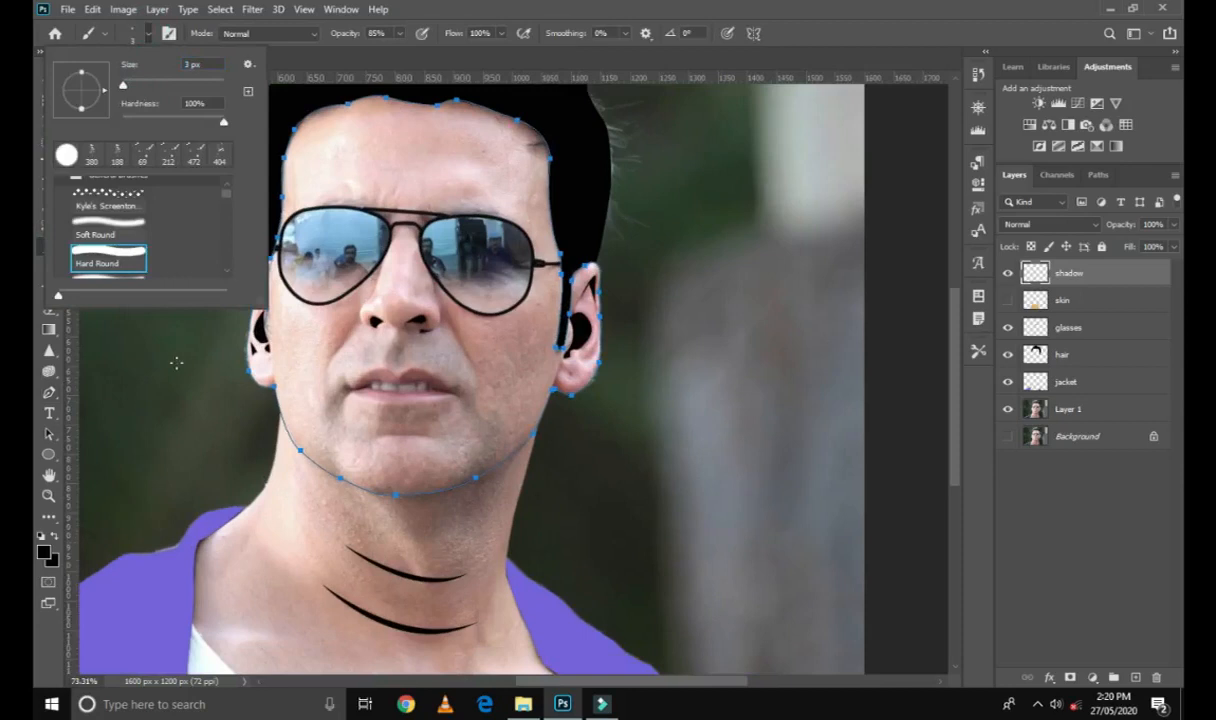
click(49, 392)
right_click(784, 302)
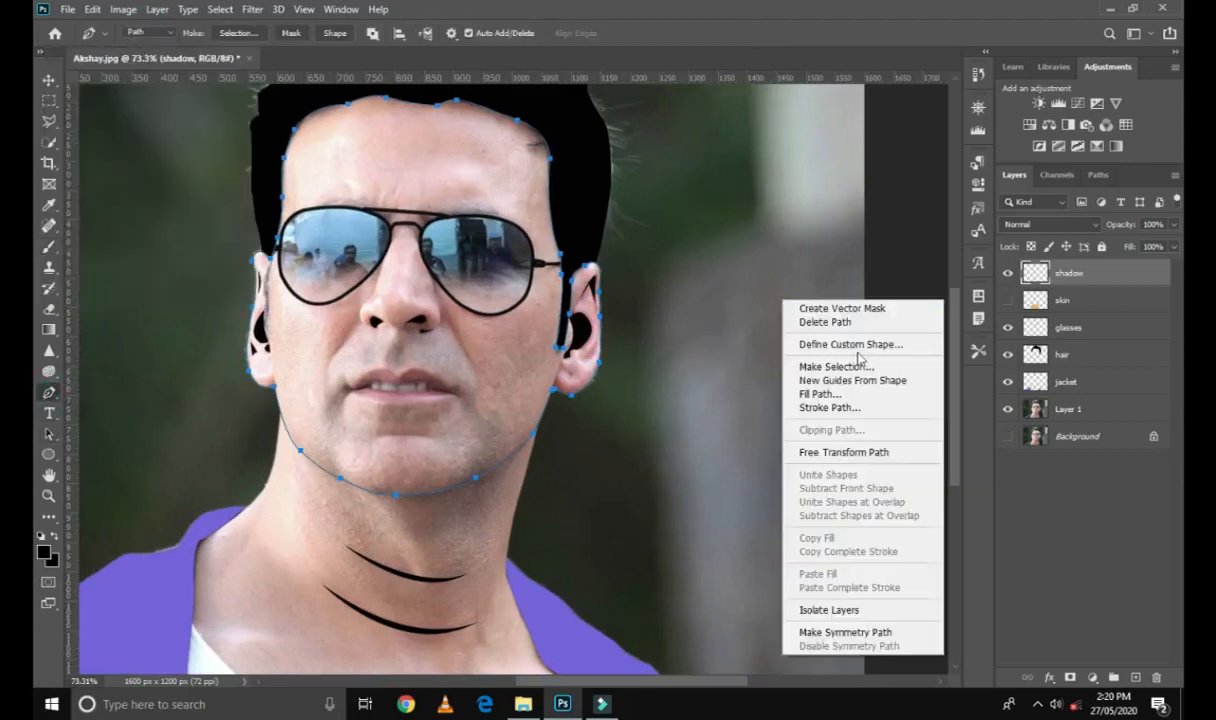
click(838, 408)
drag(166, 239, 724, 194)
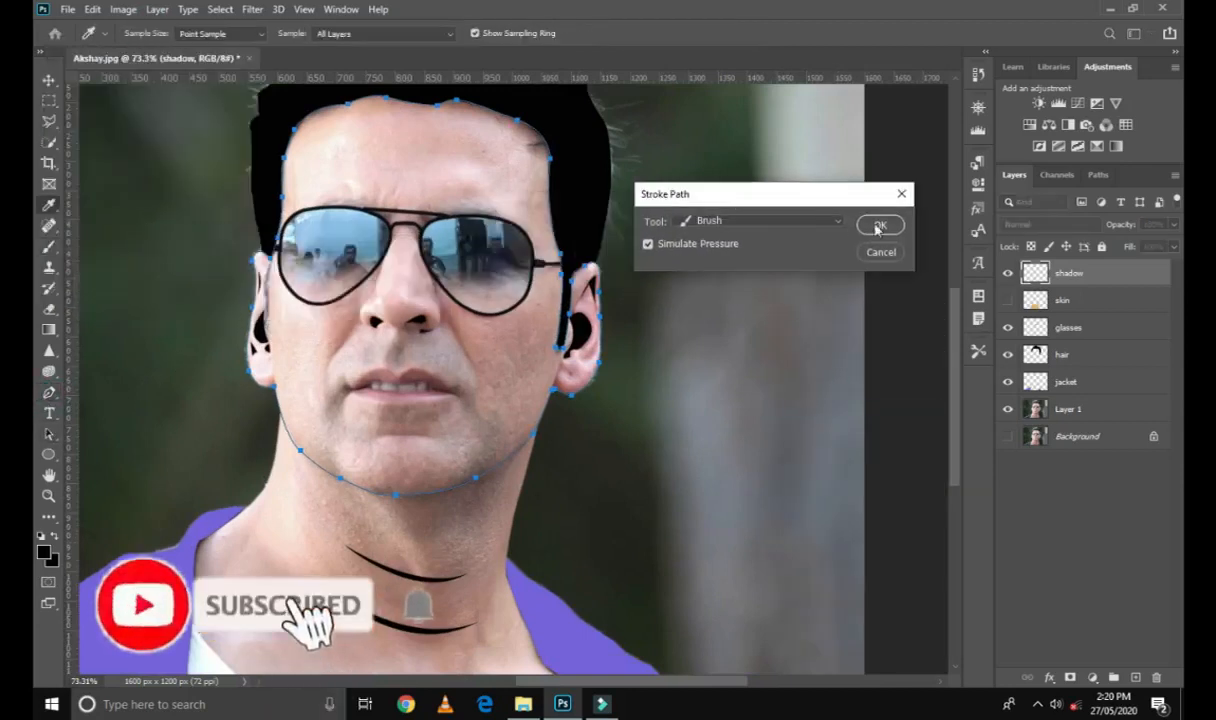
click(876, 225)
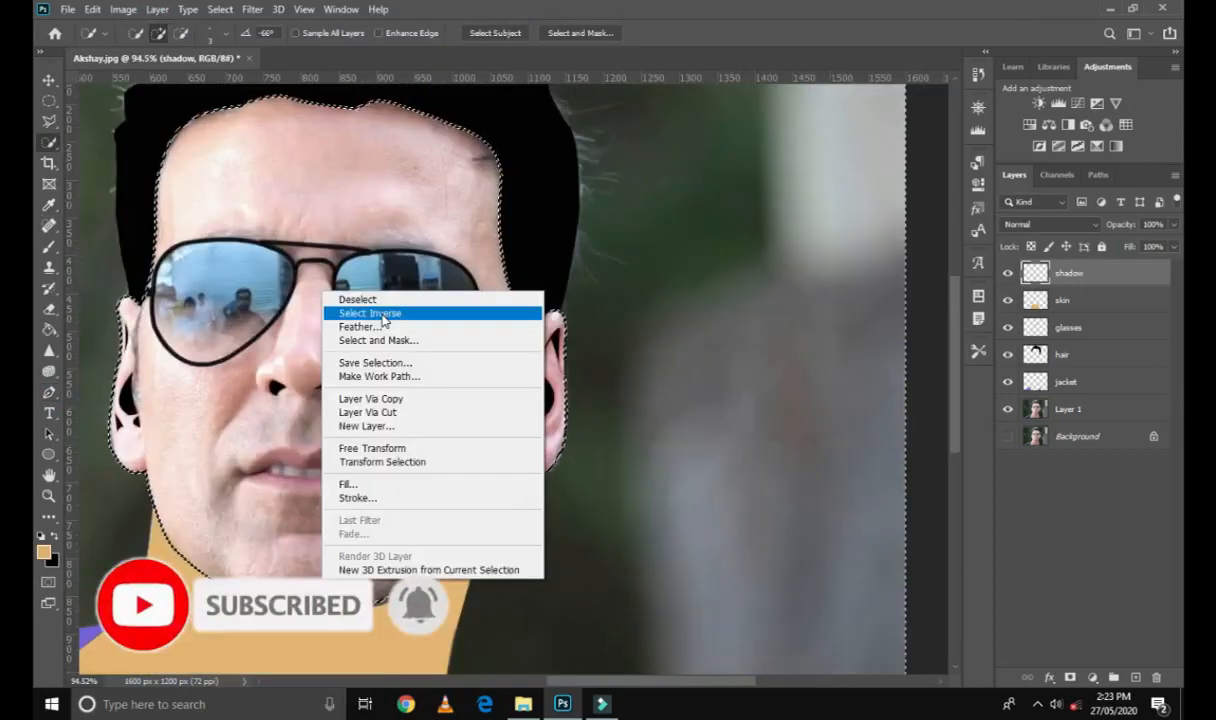
Invert the selection twice and fill the face and ears with the tan skin colour using the Paint Bucket.
click(380, 312)
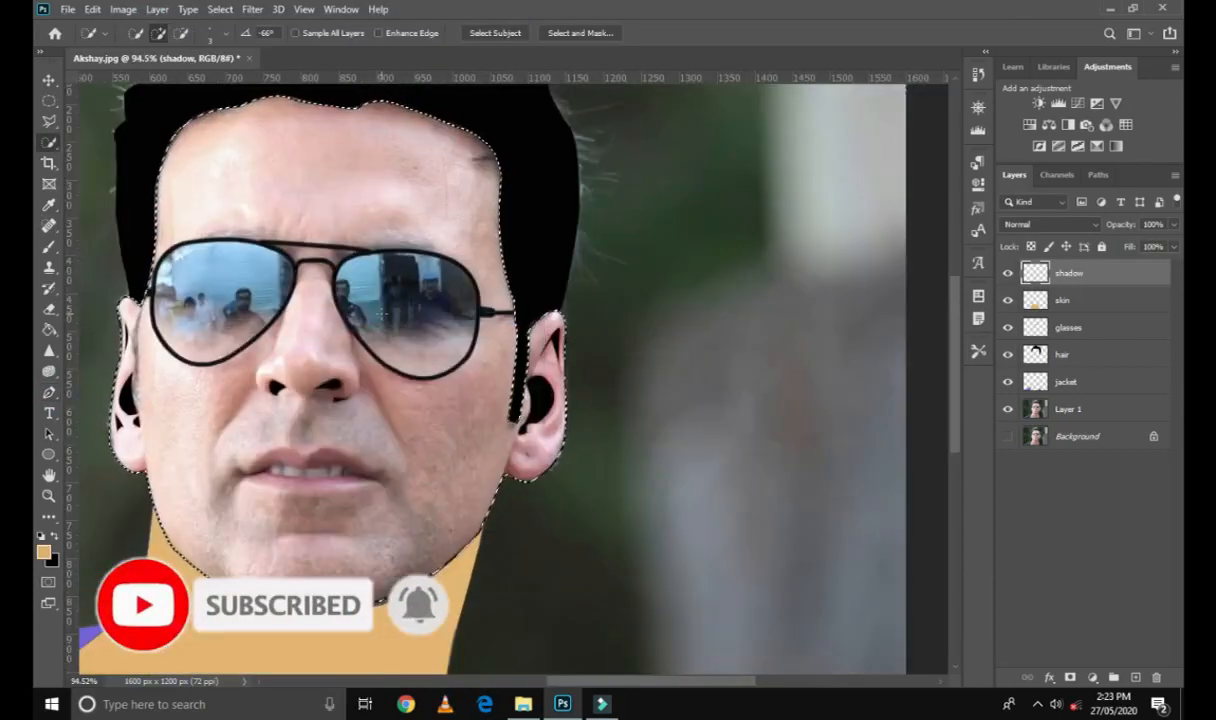
right_click(370, 311)
click(400, 338)
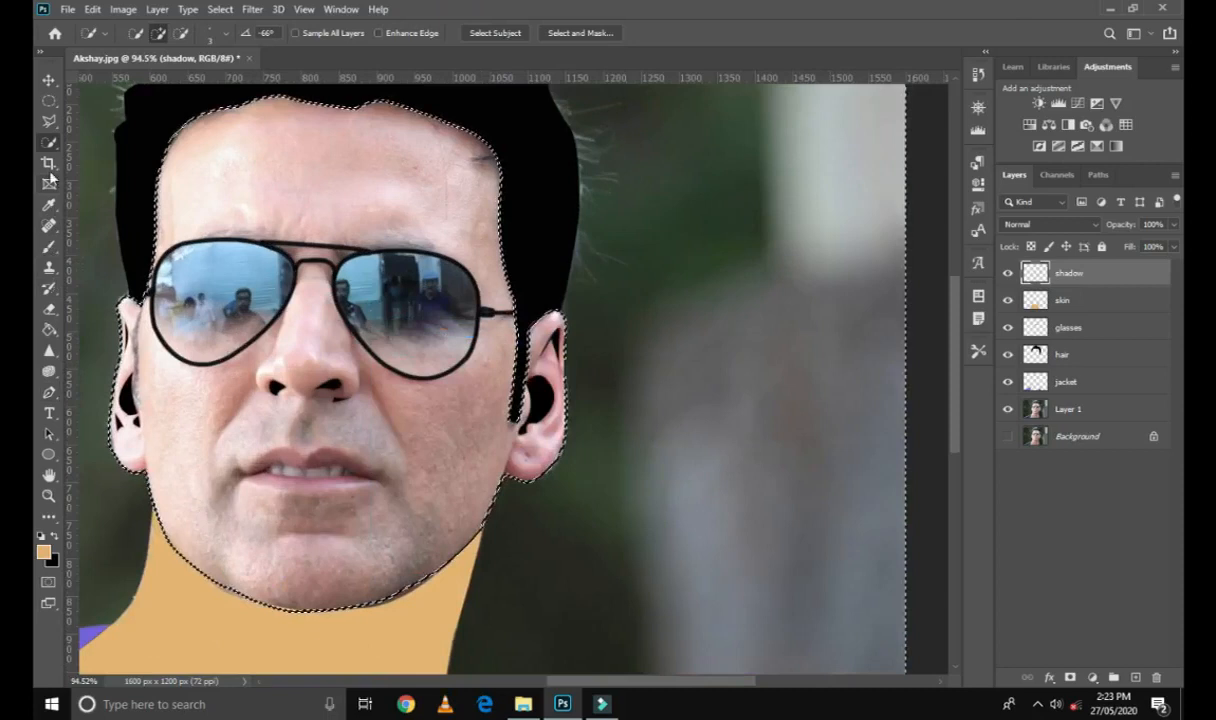
key(g)
click(328, 405)
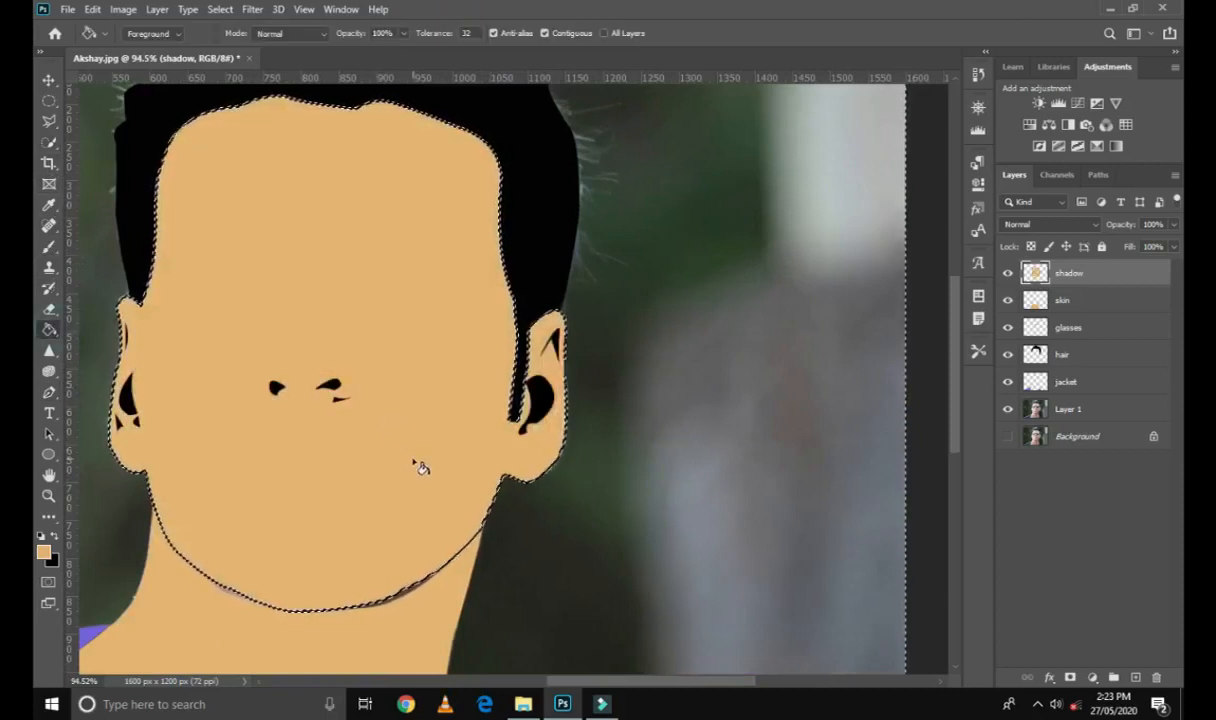
Clear the selection and move the layer holding the face fill down below the glasses layer.
scroll(415, 467, down, 2)
scroll(605, 451, down, 1)
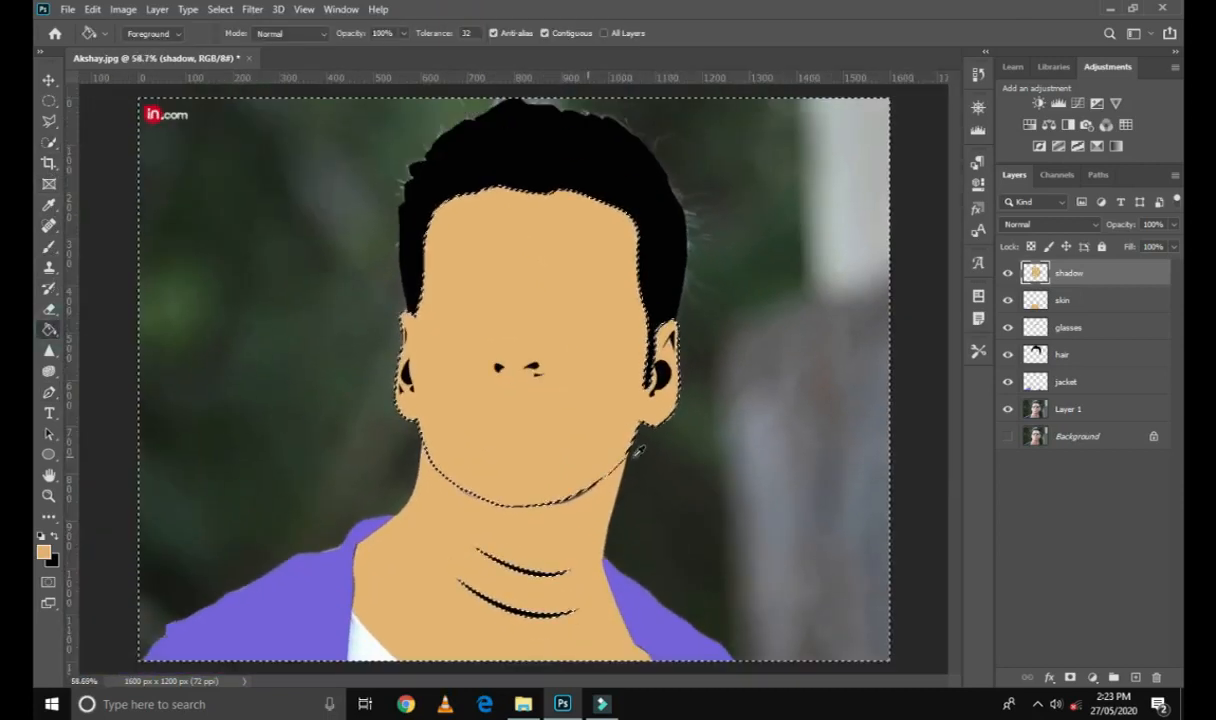
key(ctrl+d)
scroll(620, 455, down, 1)
drag(1076, 273, 1080, 338)
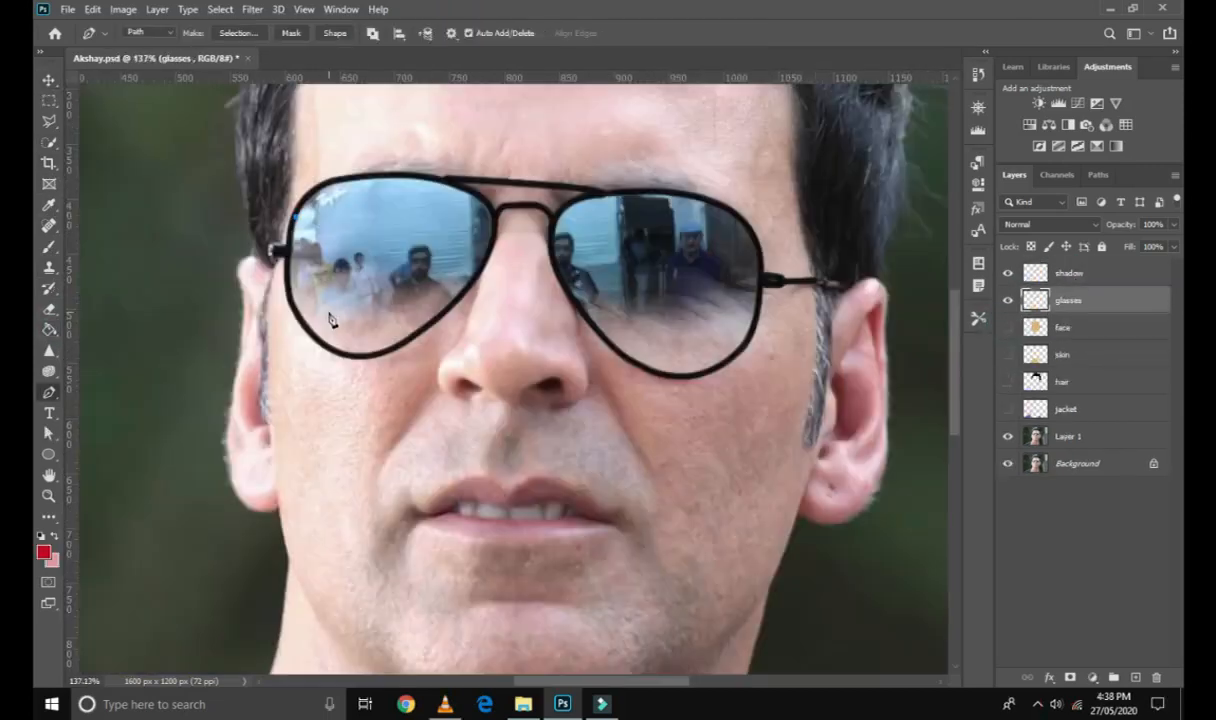
Trace a closed outline around the left lens of the sunglasses with the Pen tool on the glasses layer.
click(295, 217)
click(356, 181)
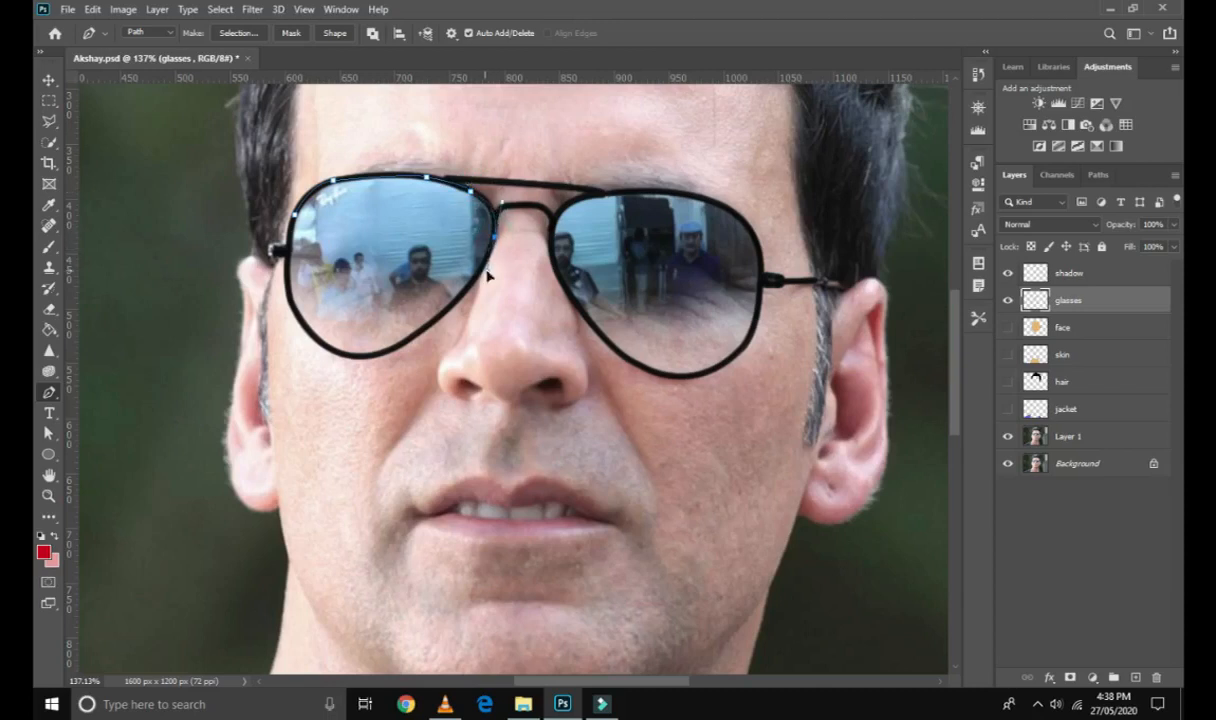
drag(392, 349, 296, 389)
alt+click(392, 350)
drag(290, 238, 311, 130)
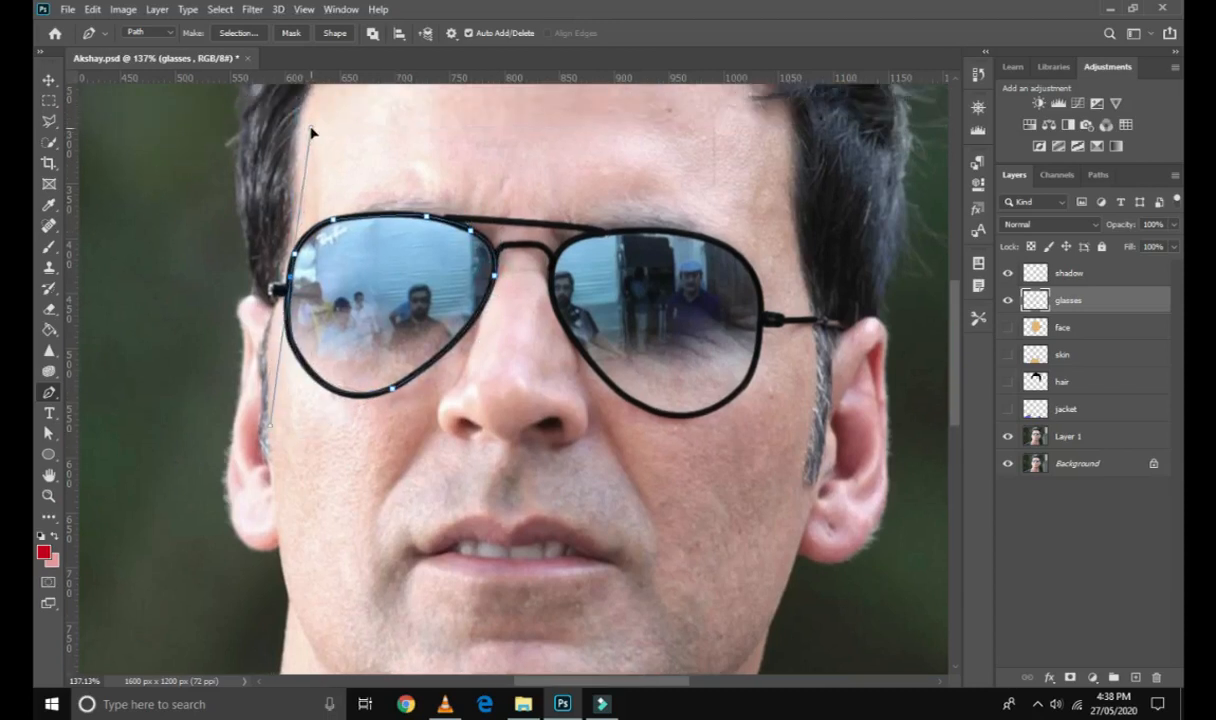
click(295, 280)
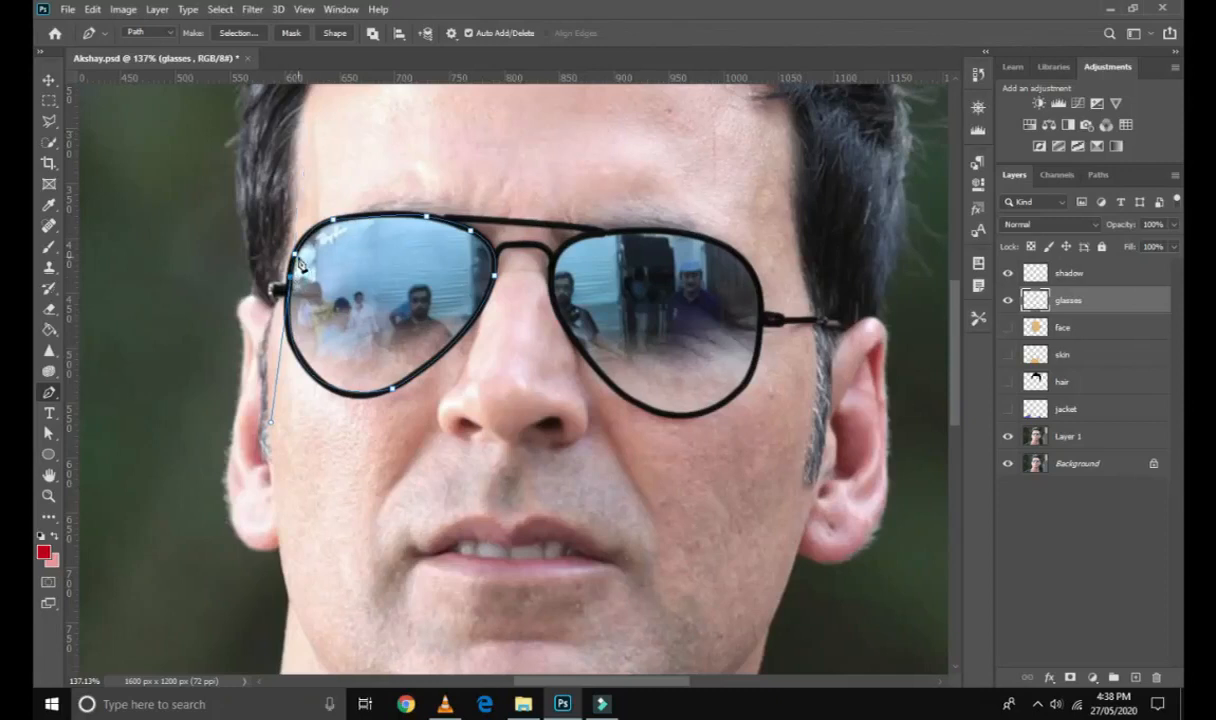
Fill the left lens path with black (000000) and delete the path.
right_click(394, 310)
click(476, 406)
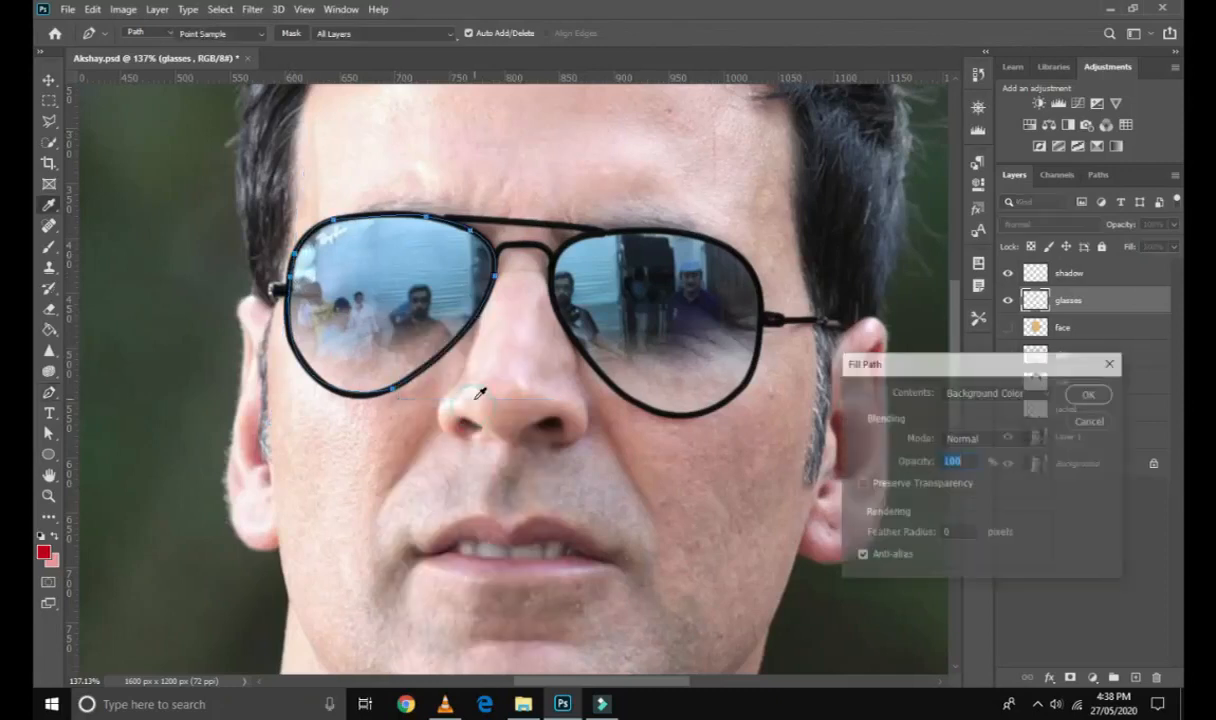
click(1018, 395)
click(960, 434)
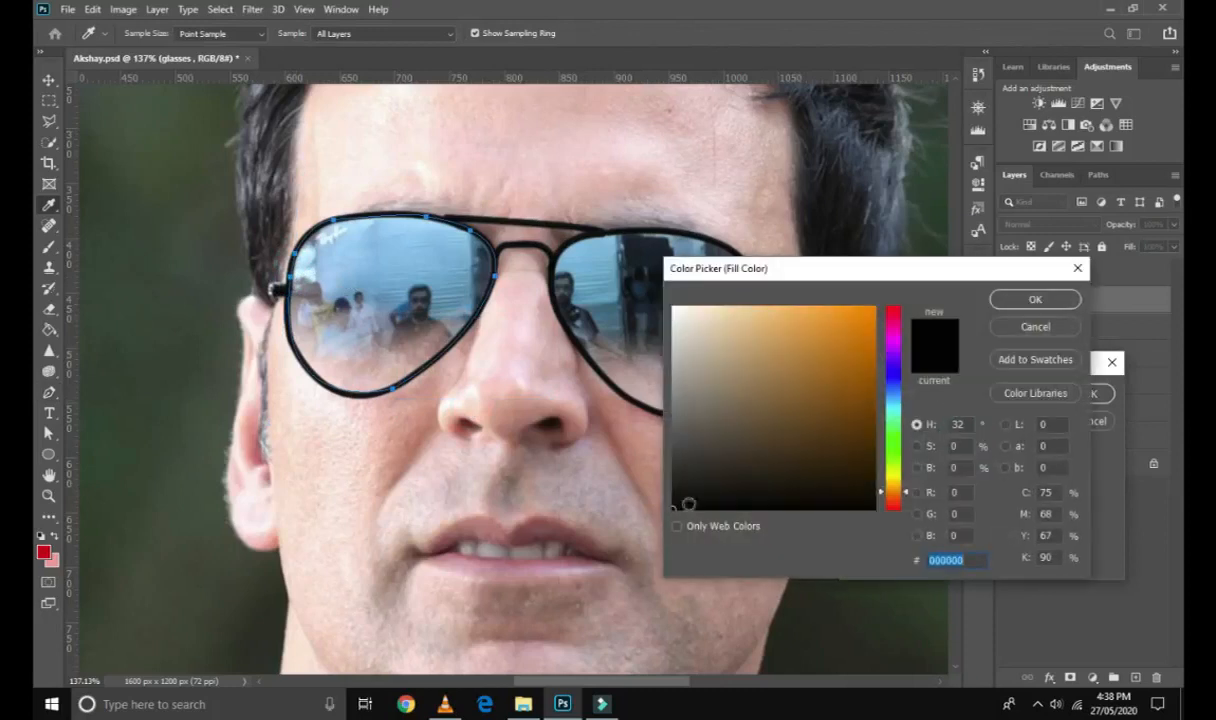
click(1035, 299)
click(1092, 393)
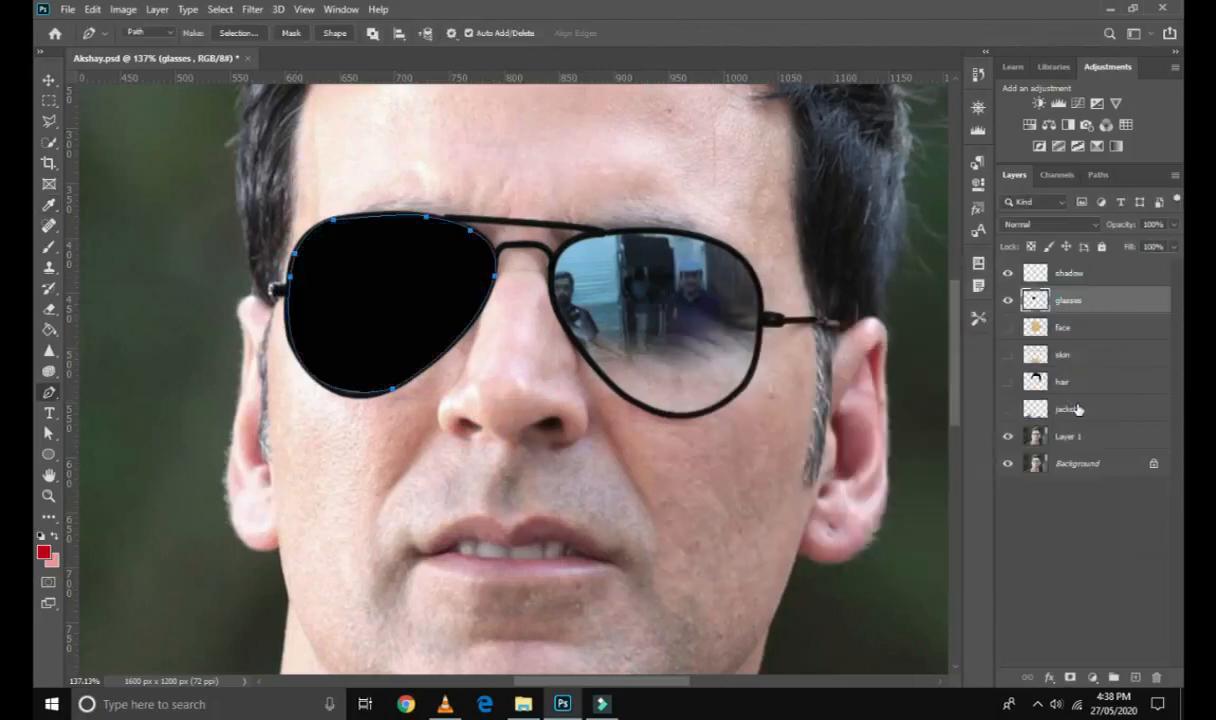
right_click(377, 339)
click(415, 341)
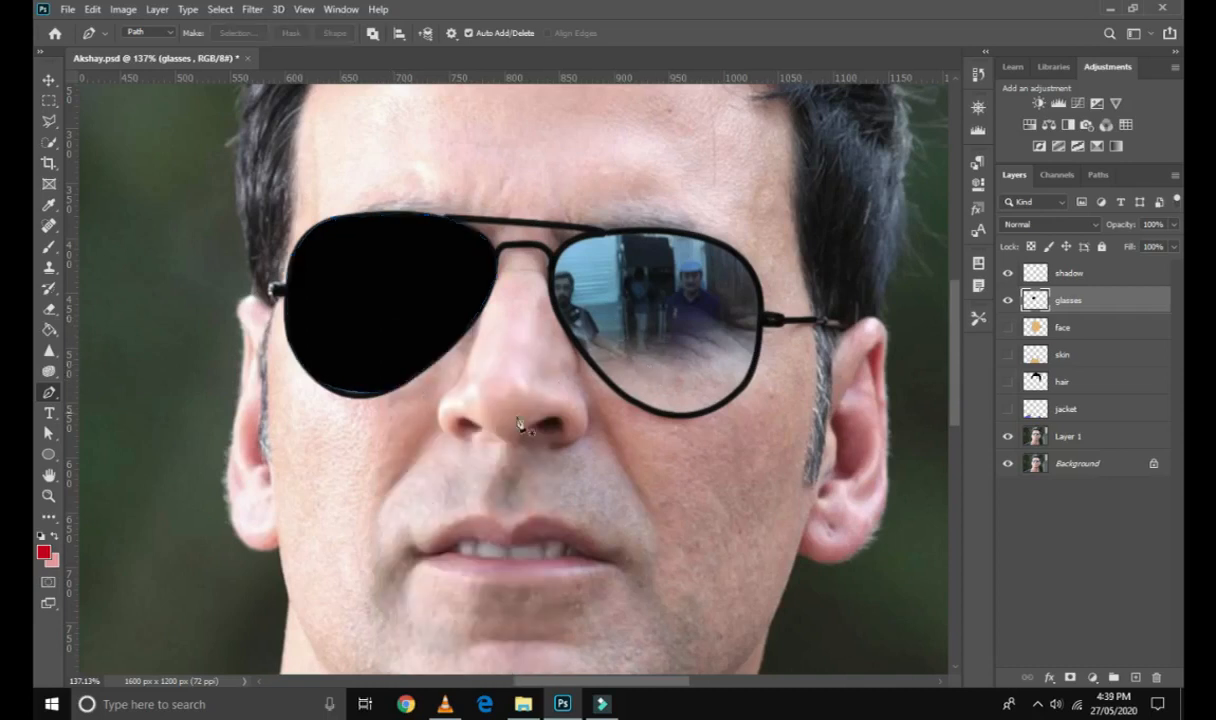
Trace a closed outline around the right lens of the sunglasses with the Pen tool.
scroll(655, 427, up, 4)
click(510, 174)
drag(520, 272, 578, 338)
drag(618, 384, 668, 412)
drag(771, 380, 869, 313)
drag(796, 211, 766, 180)
alt+click(795, 254)
drag(663, 188, 490, 268)
alt+click(663, 188)
Fill the right lens path with black and delete the path.
right_click(603, 268)
click(636, 352)
click(1092, 393)
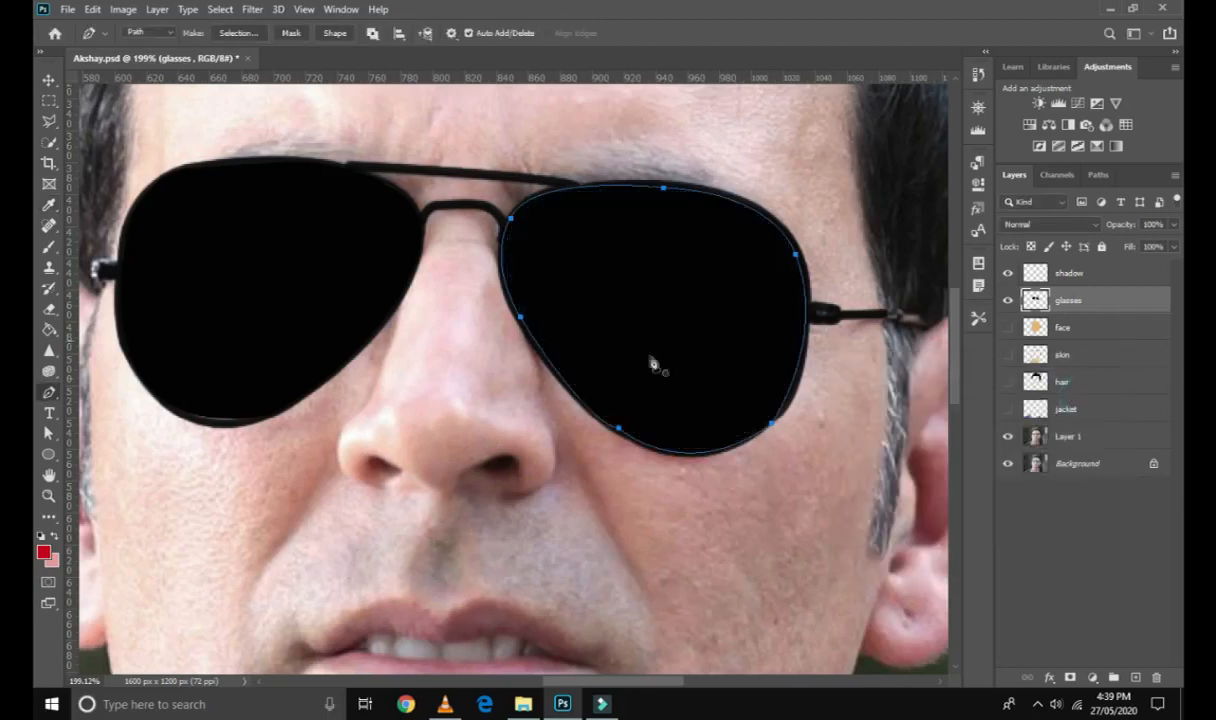
scroll(651, 359, down, 3)
right_click(711, 368)
click(770, 41)
scroll(594, 348, down, 3)
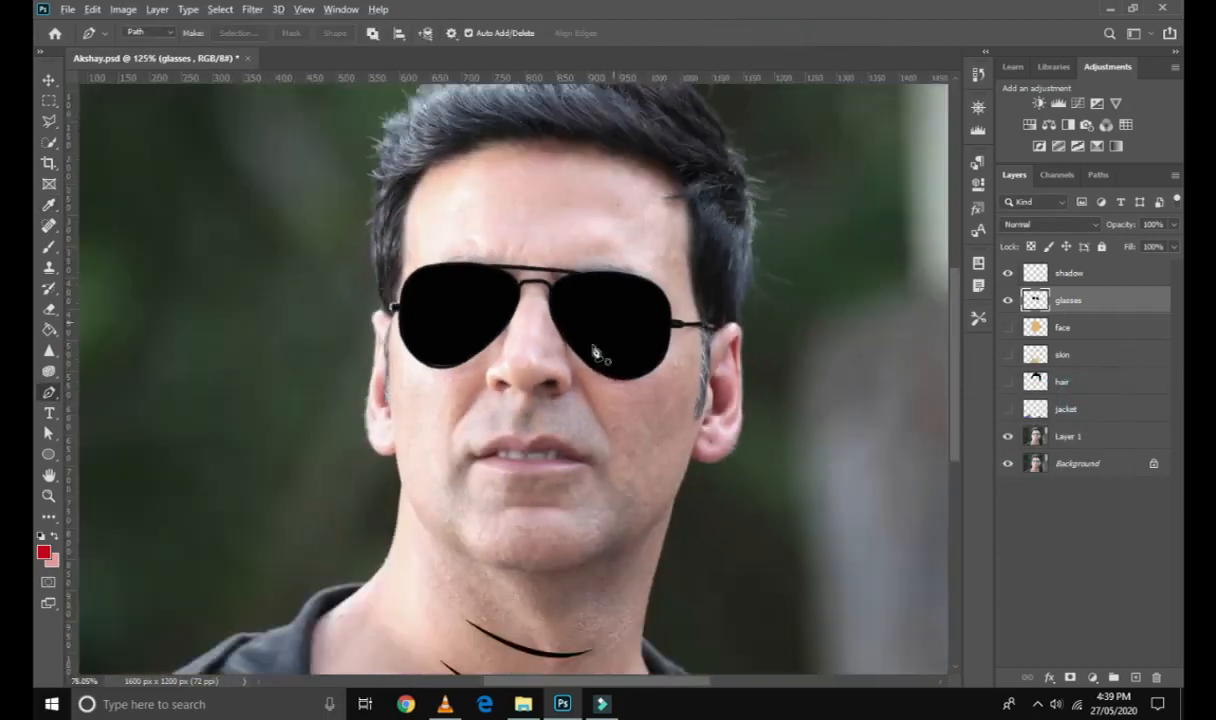
Show the face, skin, hair and jacket layers to check the artwork with the filled lenses.
scroll(594, 352, down, 3)
scroll(619, 483, up, 2)
drag(1007, 328, 1007, 410)
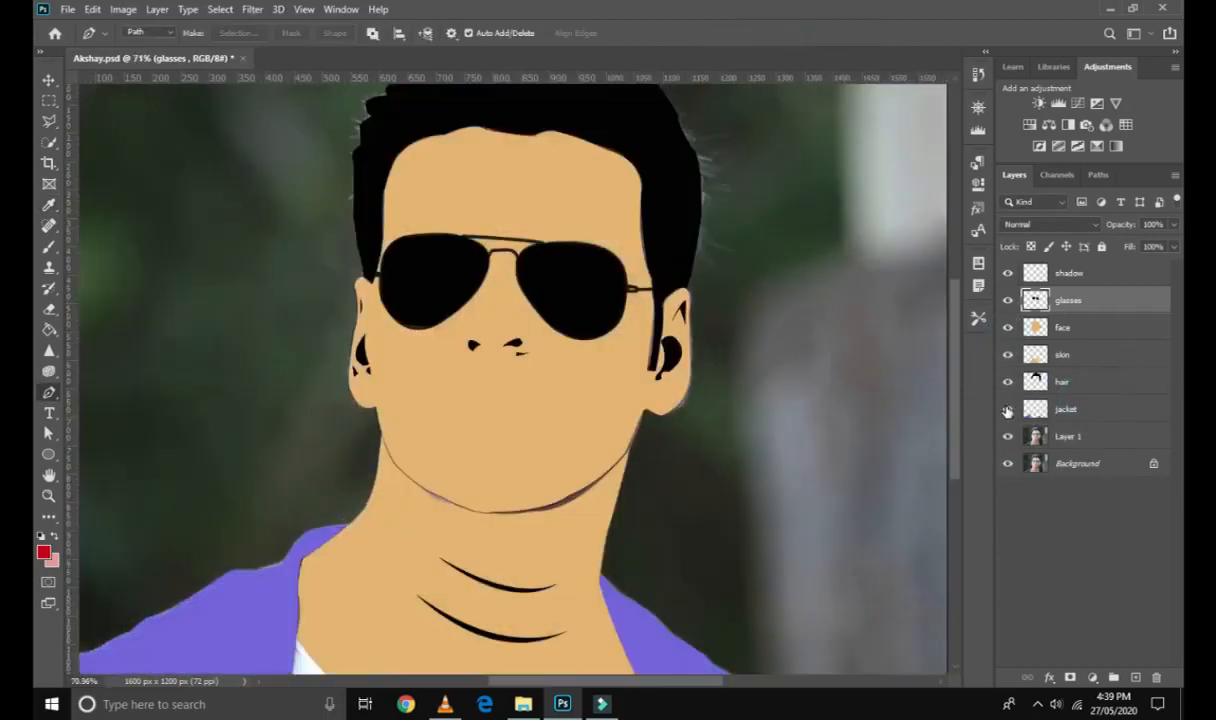
scroll(727, 486, down, 2)
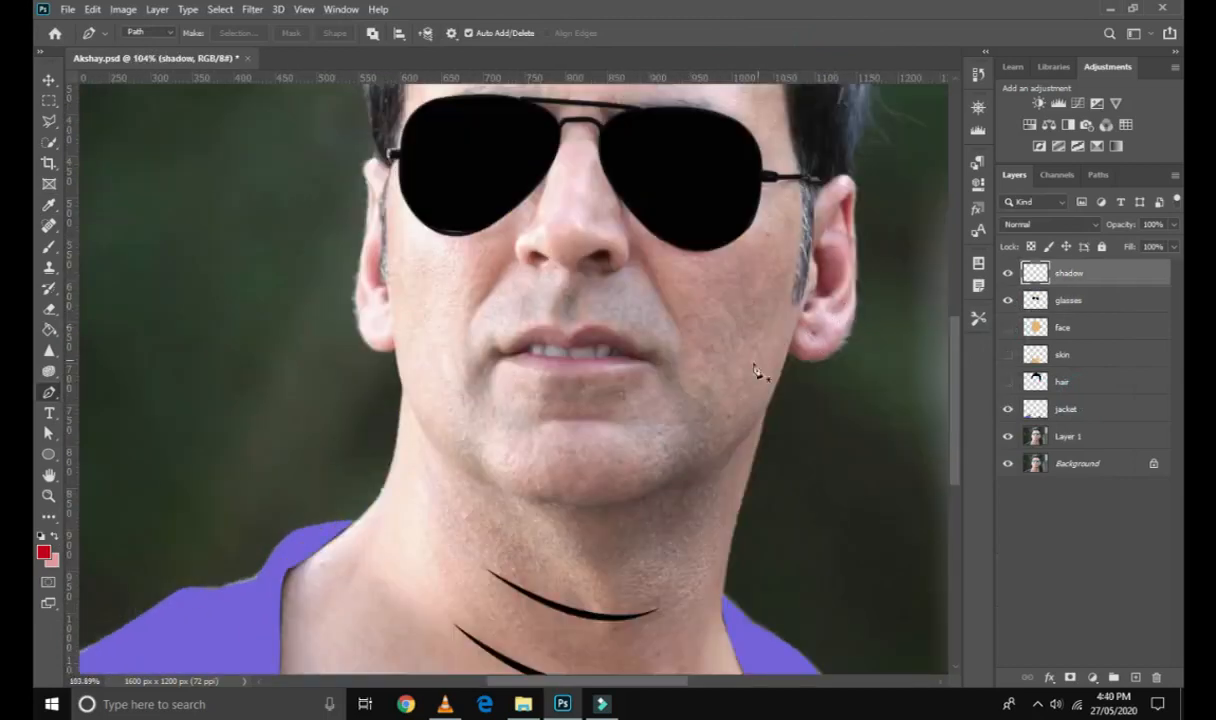
Trace a thin curved crease below the lower lip on the shadow layer, fill it with black and delete its path.
click(540, 423)
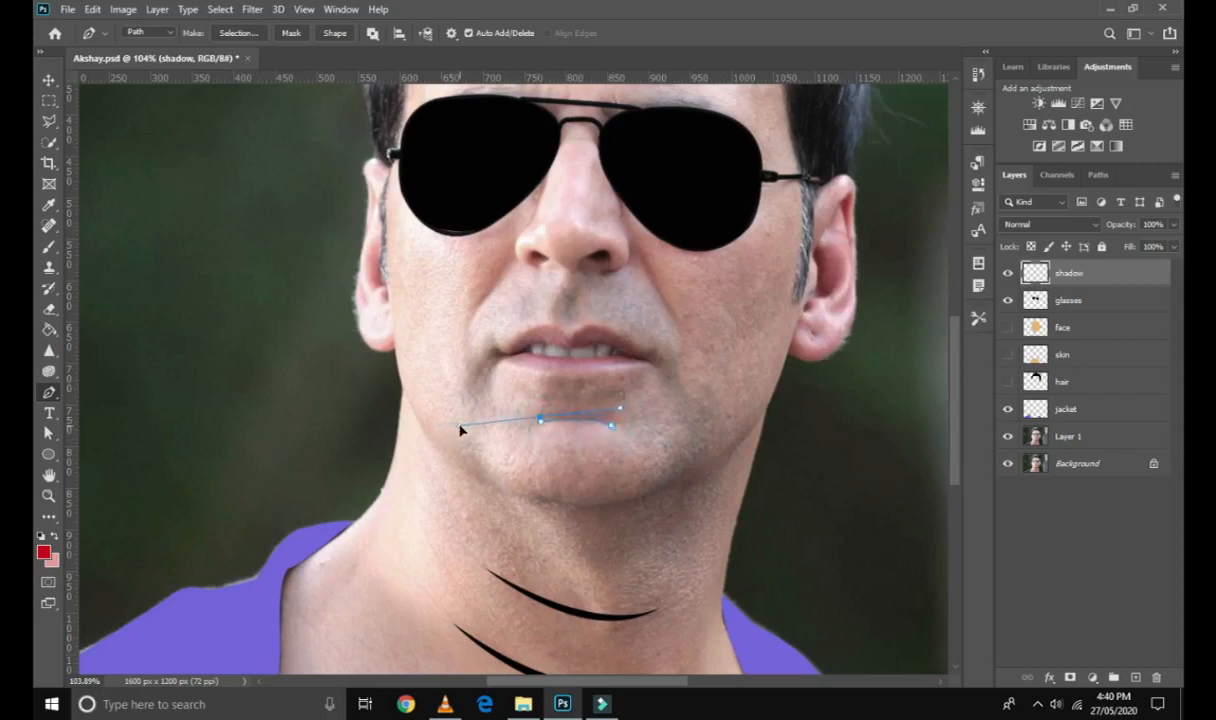
click(538, 420)
right_click(545, 430)
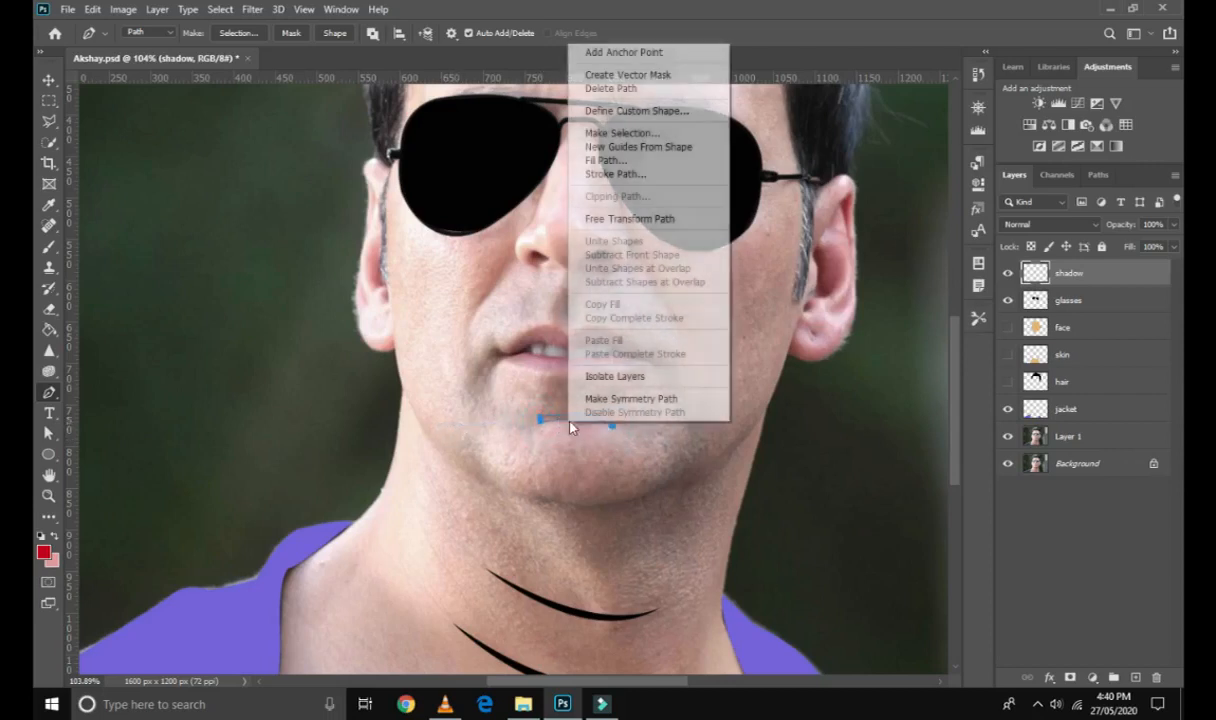
click(628, 158)
click(1079, 398)
right_click(638, 433)
click(716, 100)
scroll(683, 420, down, 2)
scroll(680, 440, down, 4)
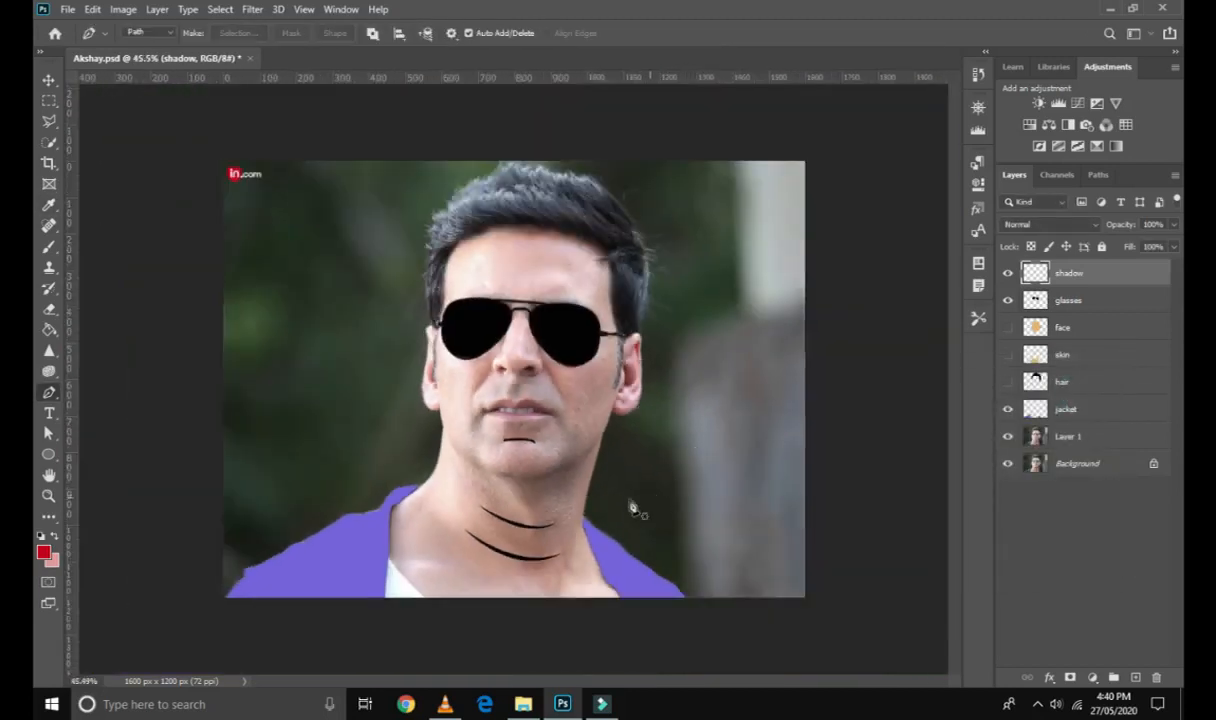
Add a new layer above the shadow layer and name it lips.
scroll(610, 492, up, 9)
scroll(684, 450, up, 2)
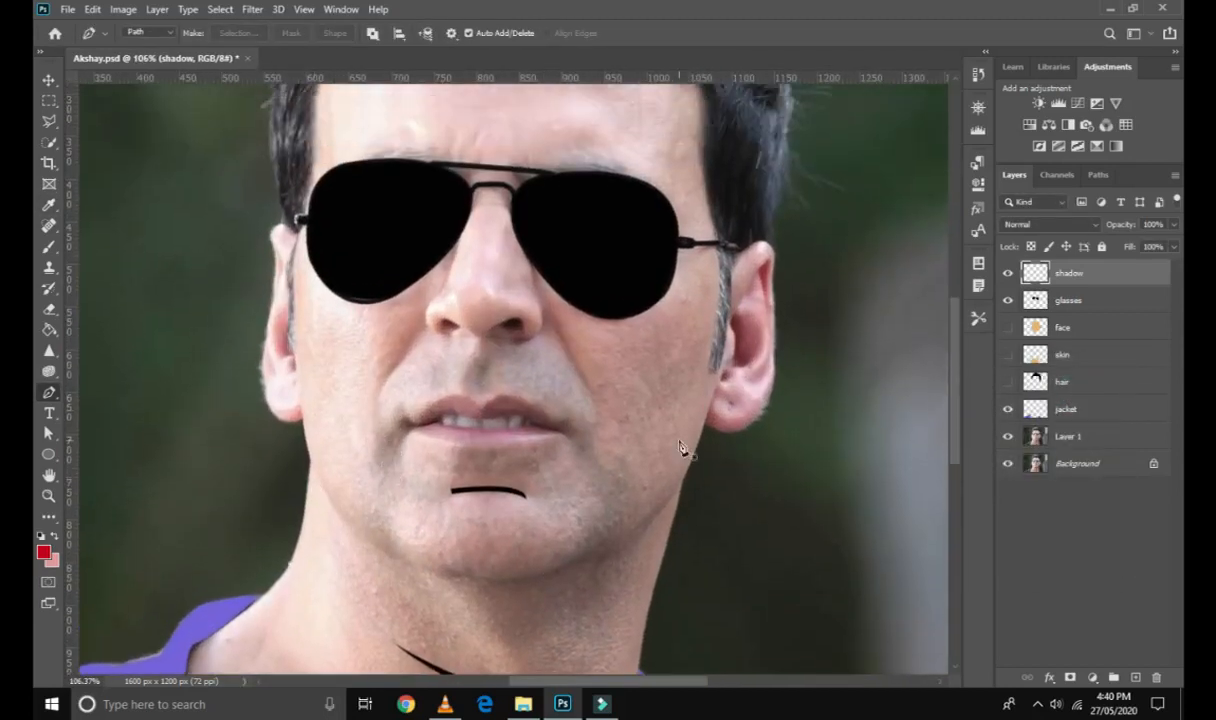
click(1135, 678)
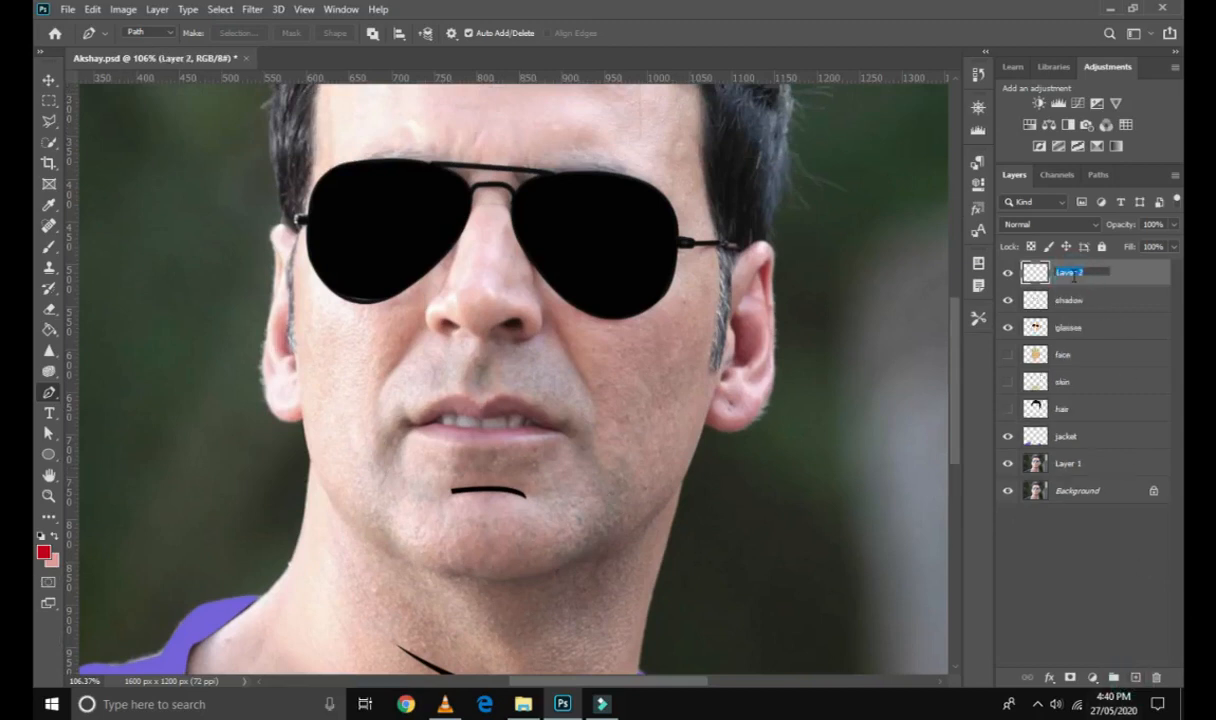
text(lips)
key(Return)
Trace a closed outline of the upper lip with the Pen tool, from the left mouth corner over both peaks and back.
click(400, 424)
scroll(420, 428, up, 3)
drag(497, 372, 511, 398)
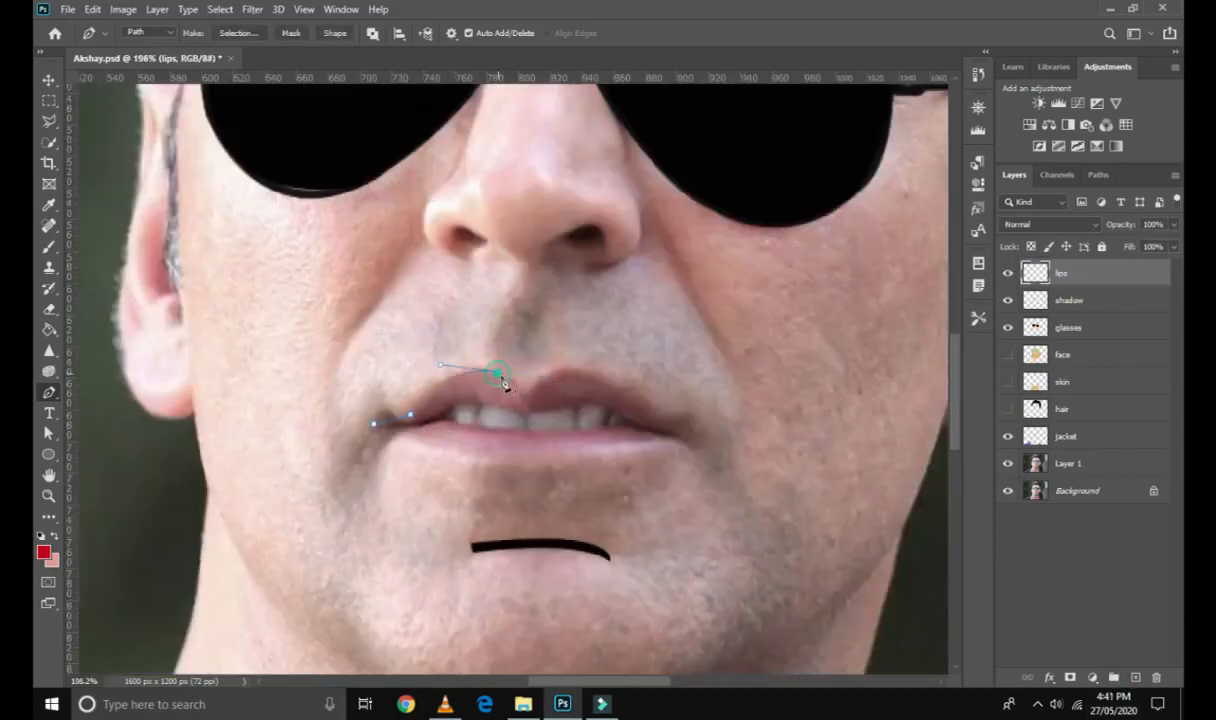
click(575, 370)
click(642, 401)
click(685, 426)
click(373, 424)
Fill the upper lip path with a light salmon pink and dismiss the path.
right_click(573, 401)
click(626, 142)
click(997, 391)
click(985, 431)
drag(895, 366, 896, 328)
click(733, 313)
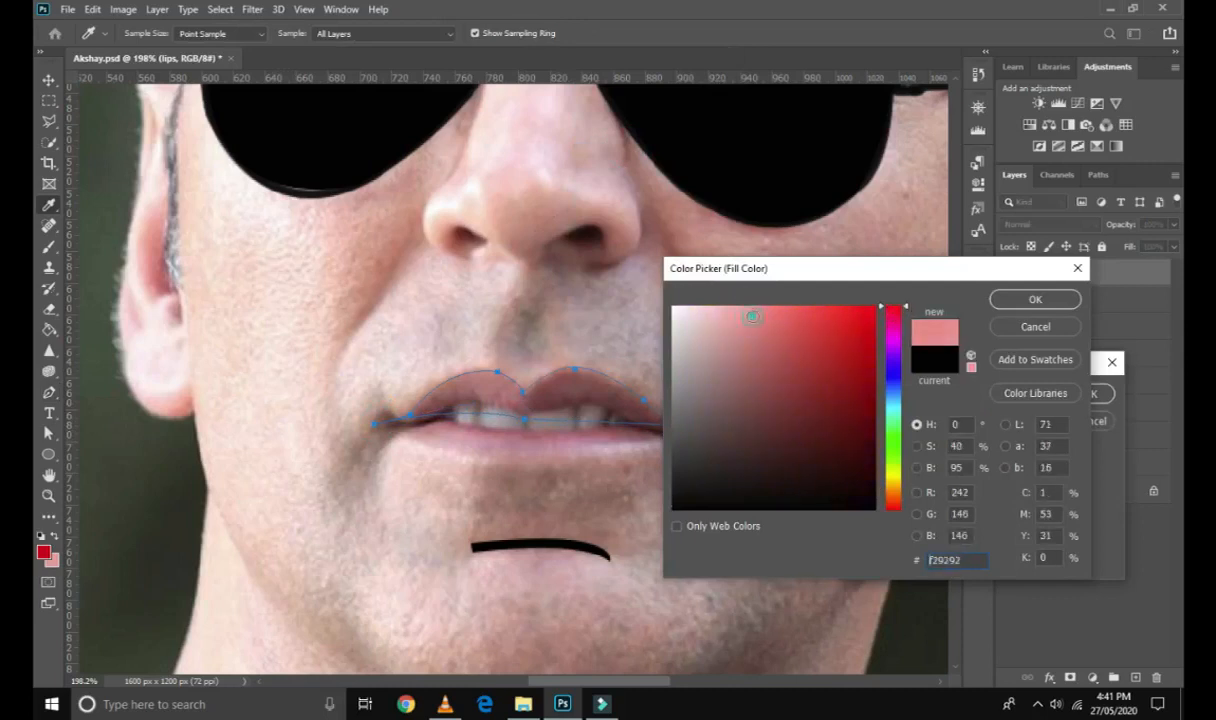
key(Return)
key(Return)
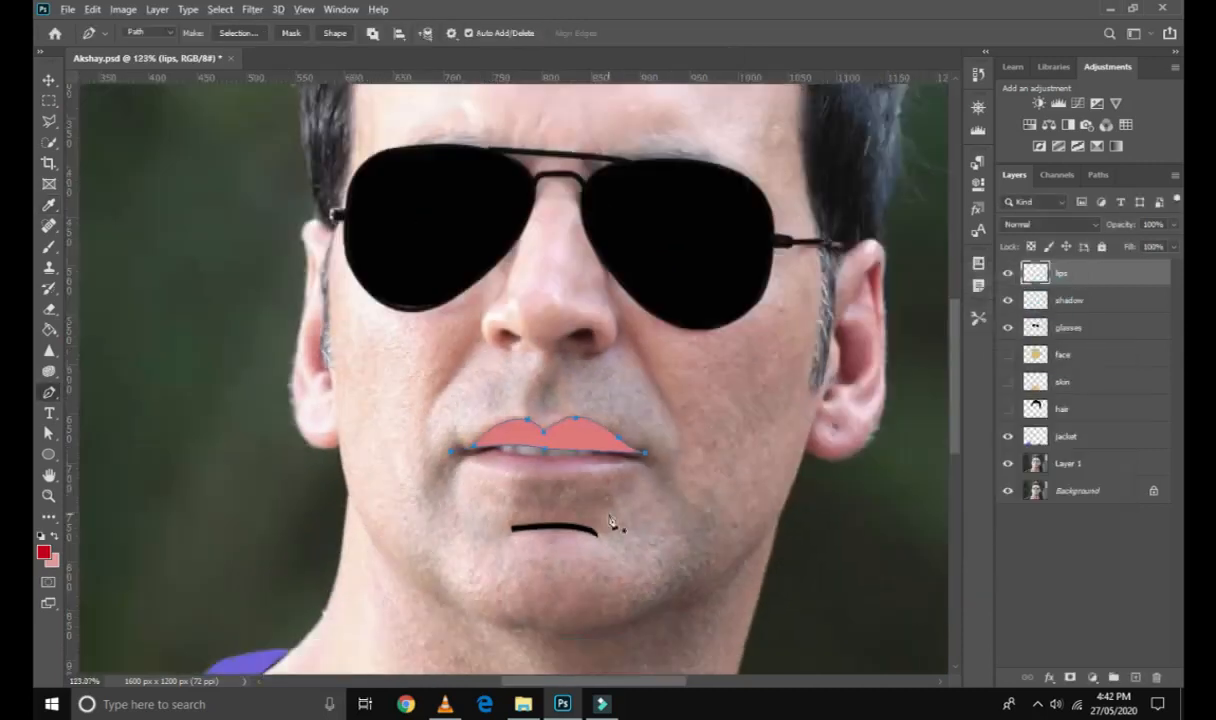
key(Return)
Trace a closed outline of the lower lip with the Pen tool and adjust the curve at the left mouth corner.
scroll(598, 507, up, 8)
click(354, 398)
drag(430, 432, 467, 437)
alt+click(430, 432)
drag(578, 441, 620, 432)
click(741, 420)
click(541, 399)
click(355, 399)
drag(356, 402, 370, 431)
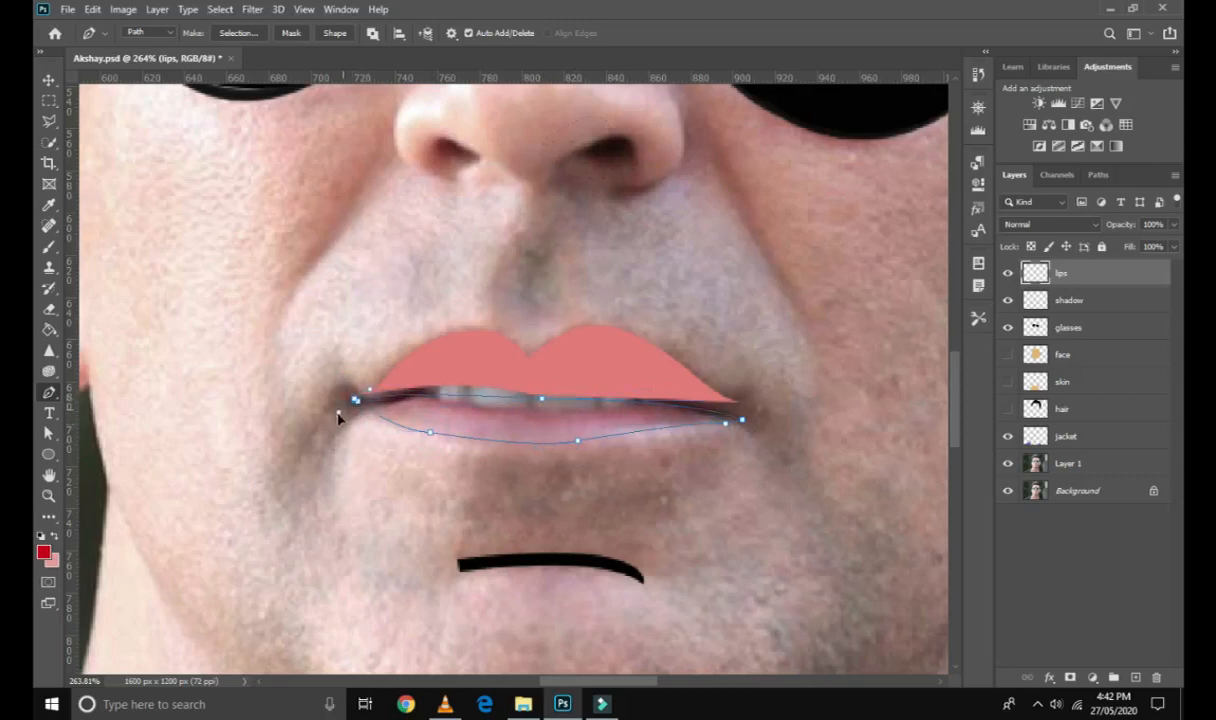
Fill the lower lip path with the same salmon pink and delete the path.
right_click(463, 447)
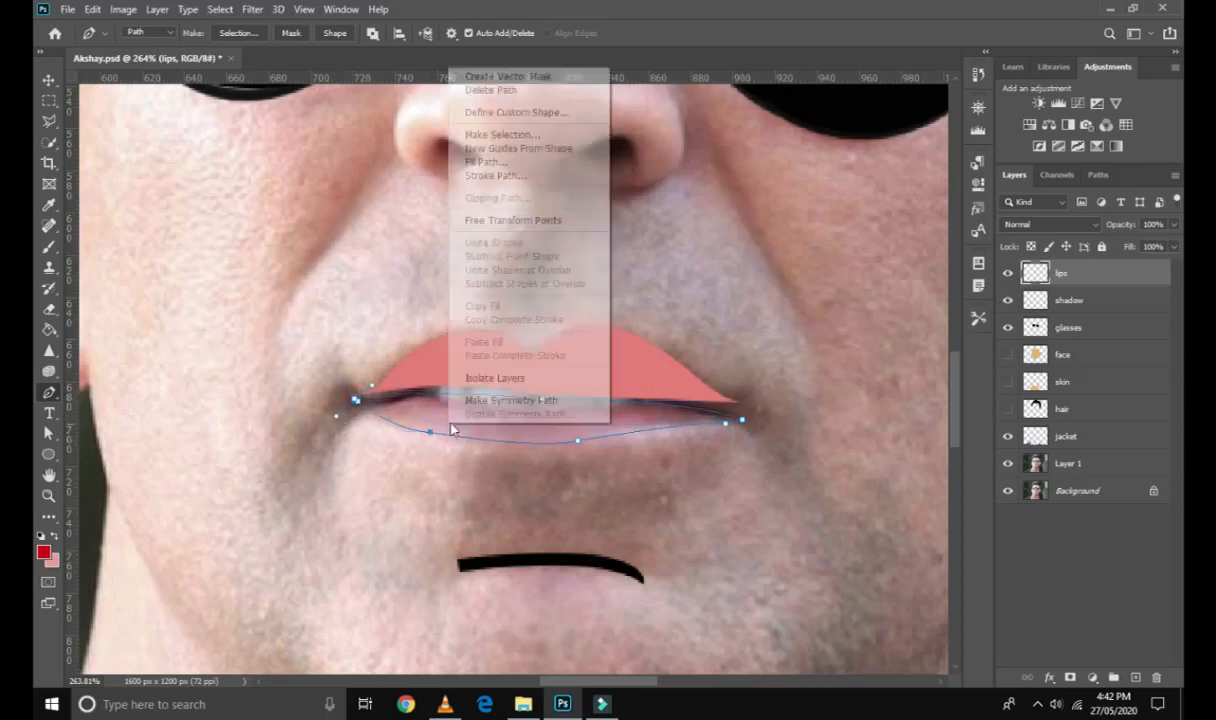
click(482, 157)
click(1037, 372)
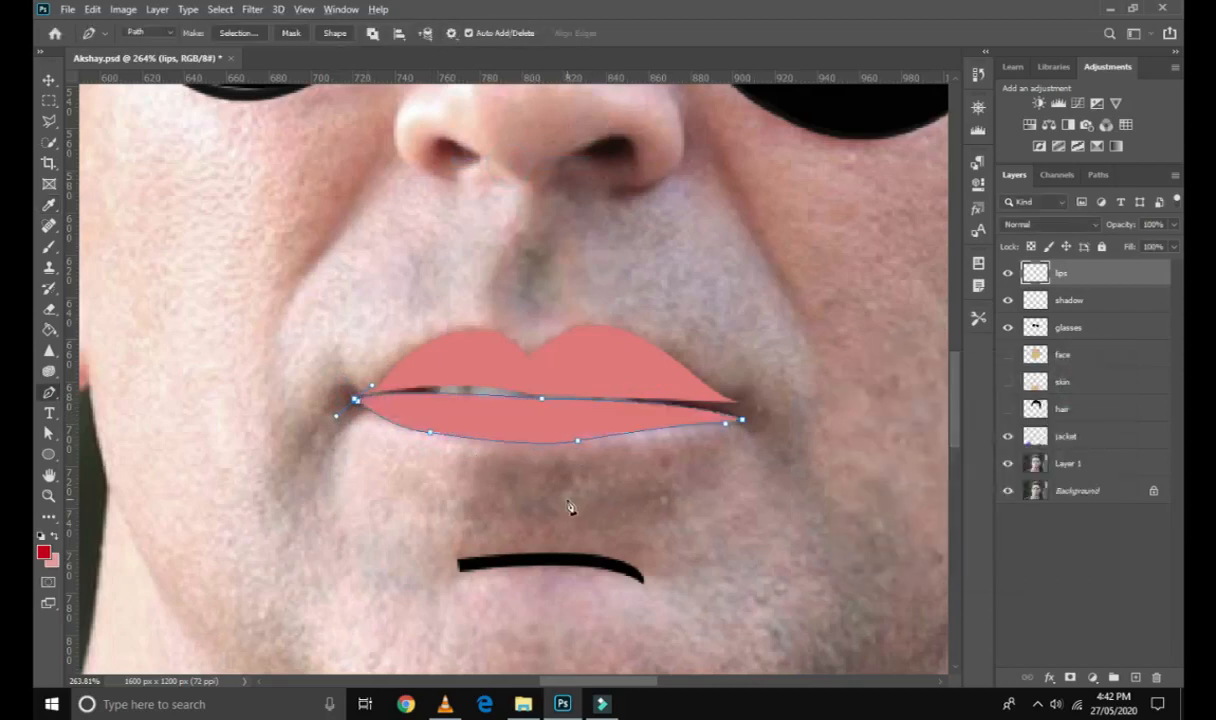
scroll(568, 503, down, 2)
right_click(583, 489)
click(618, 154)
scroll(620, 346, down, 10)
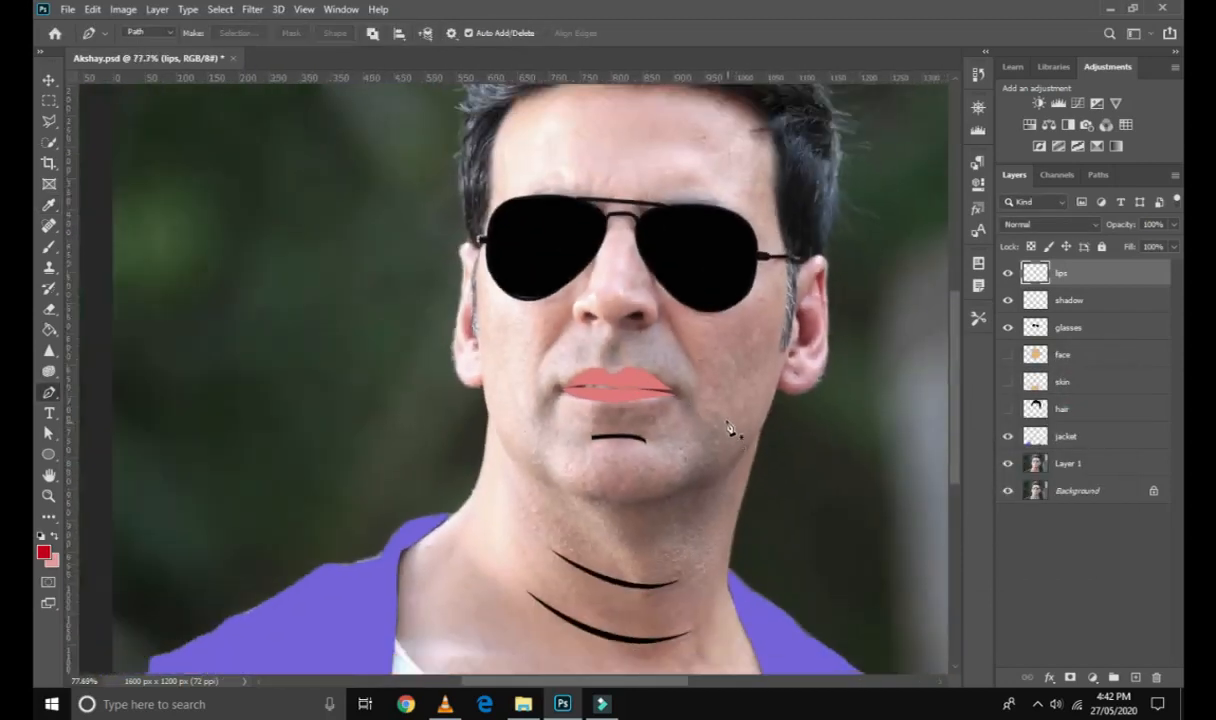
Show the face, skin and hair layers again to view the whole portrait with the lips.
scroll(730, 428, up, 1)
drag(1008, 356, 1008, 408)
scroll(651, 597, down, 3)
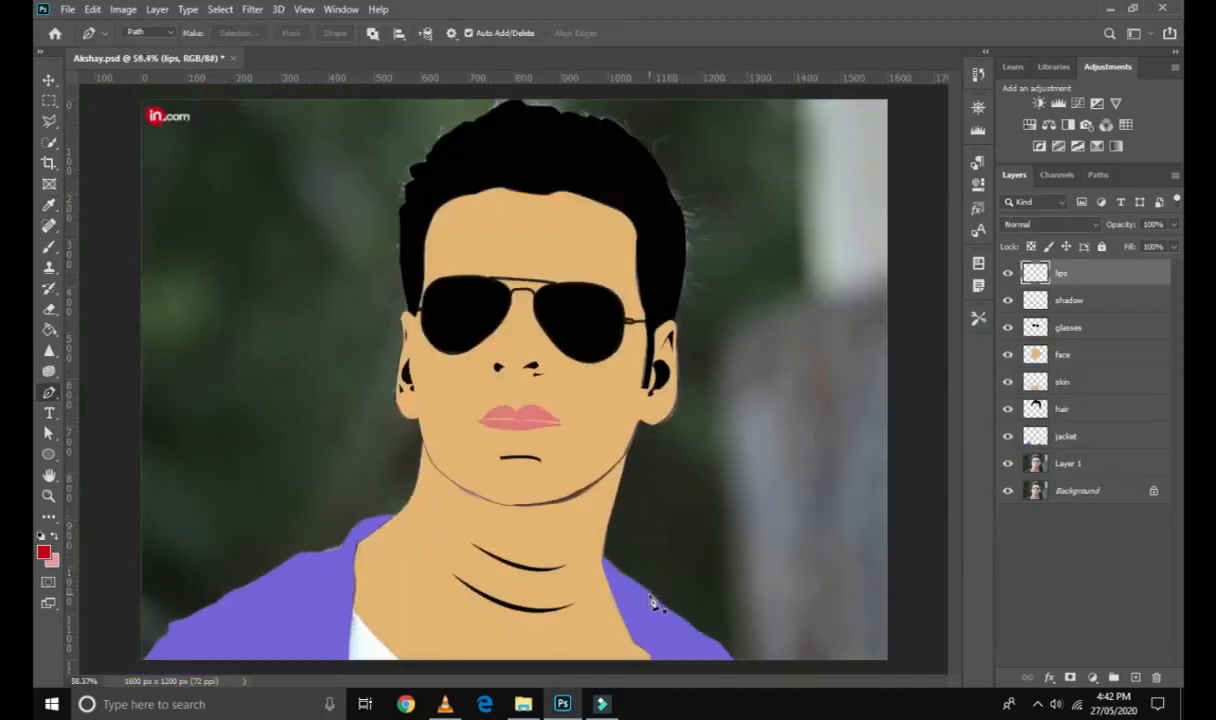
Hide the face and lips layers and make the shadow layer active.
scroll(583, 529, up, 6)
scroll(545, 490, down, 2)
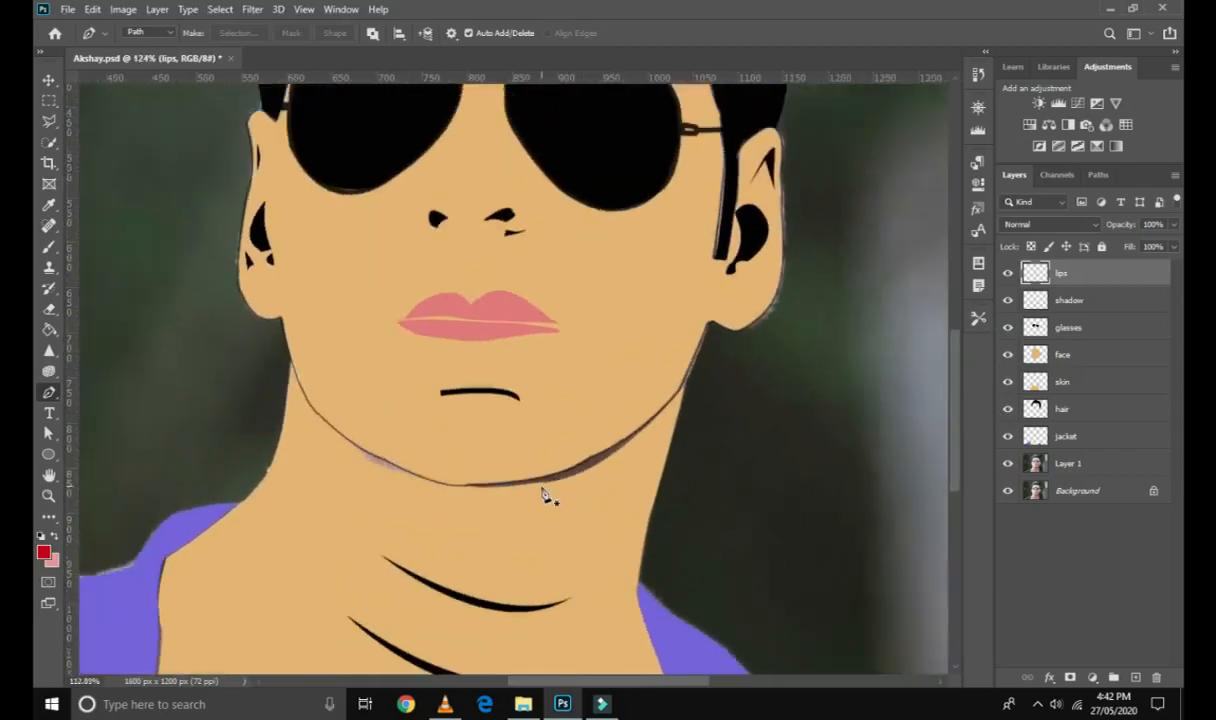
scroll(539, 505, down, 5)
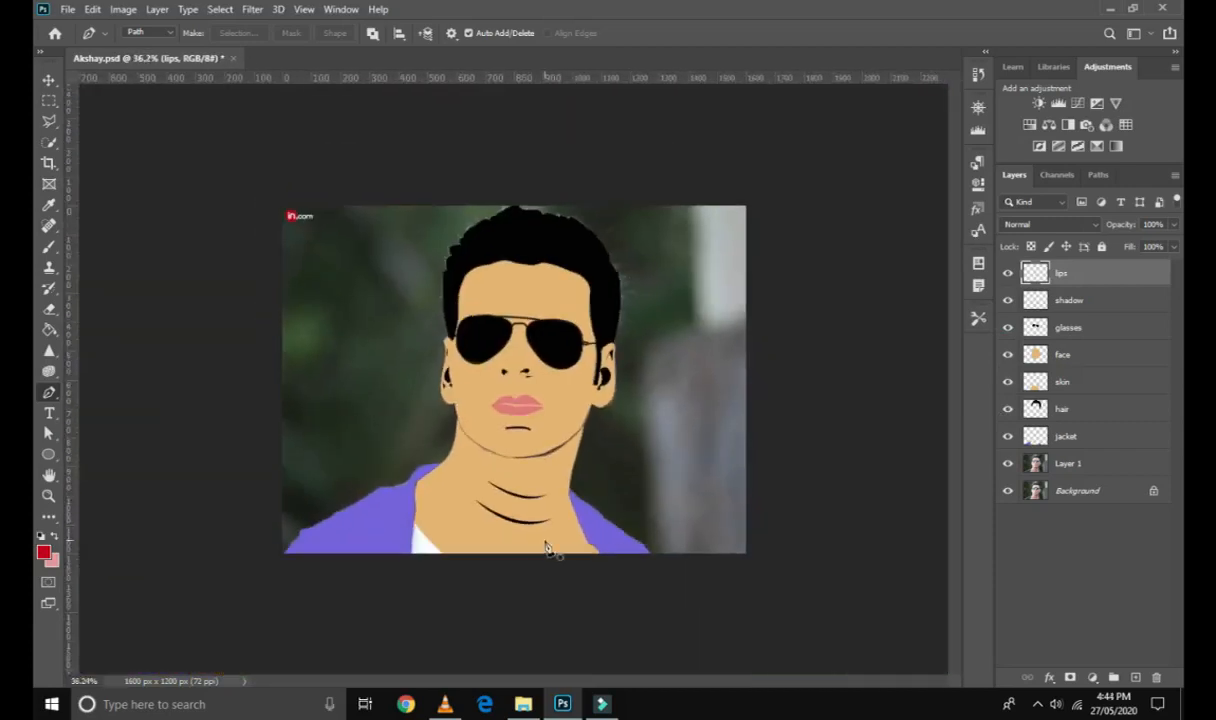
scroll(552, 490, up, 2)
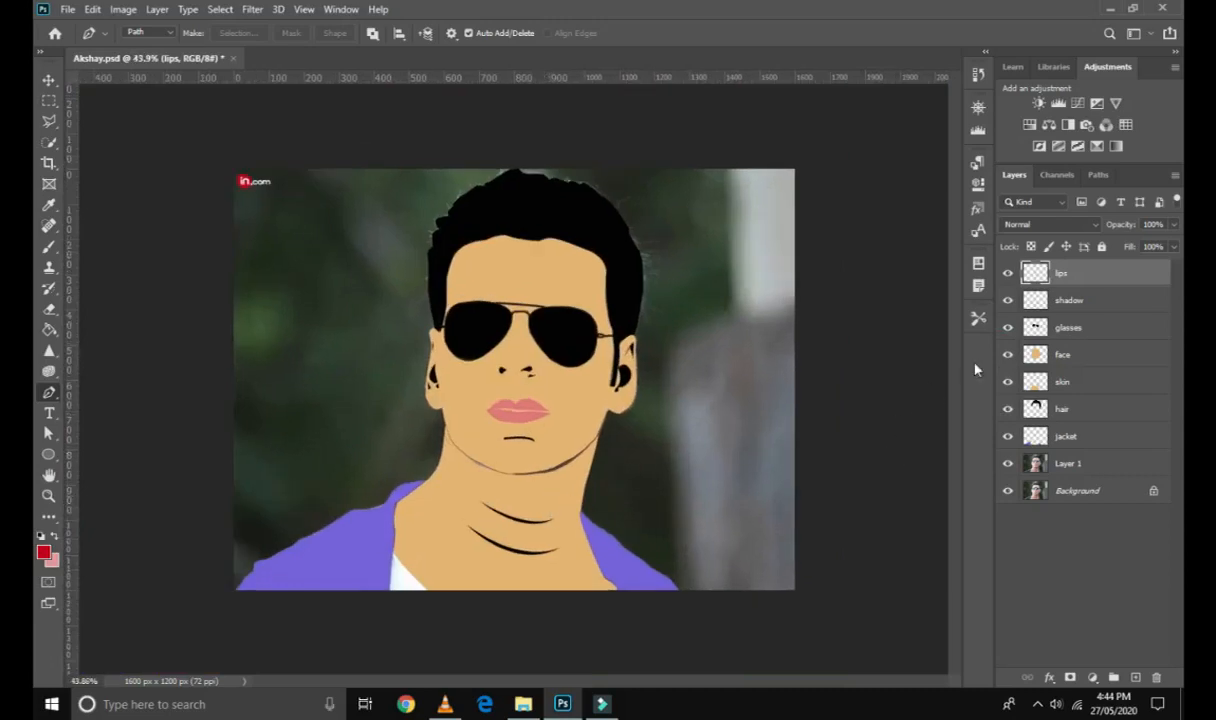
click(1008, 354)
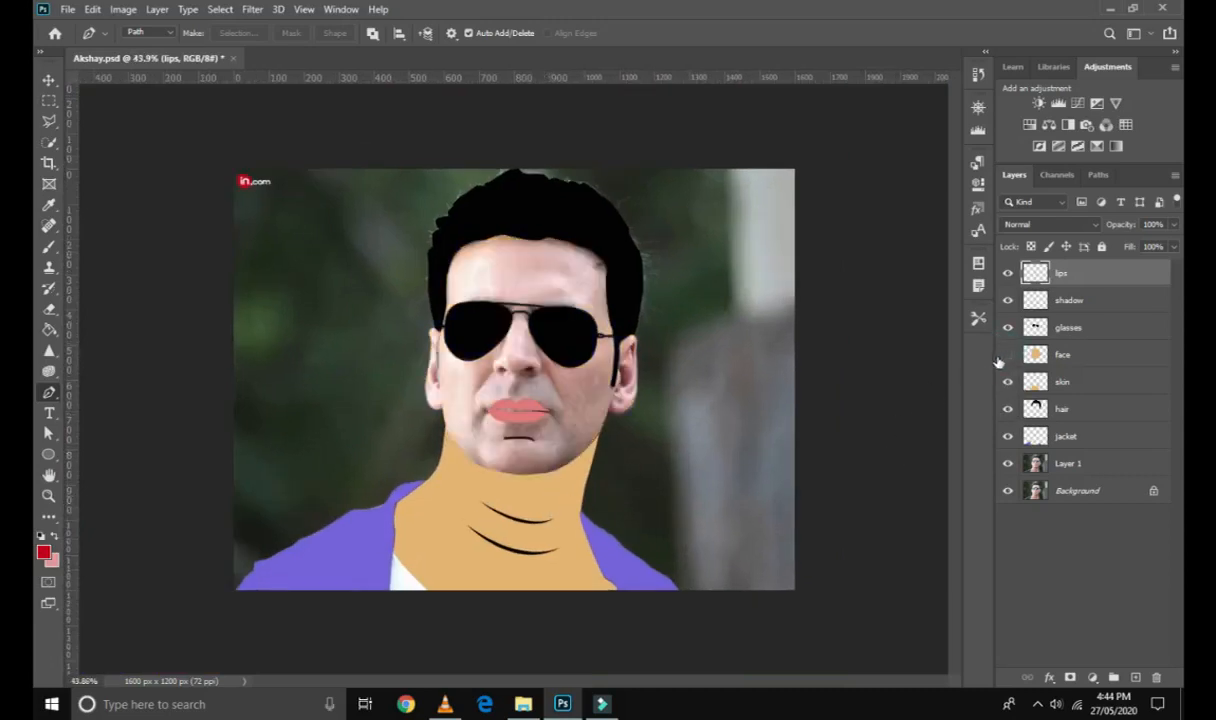
scroll(1053, 340, up, 2)
click(1008, 274)
click(1045, 299)
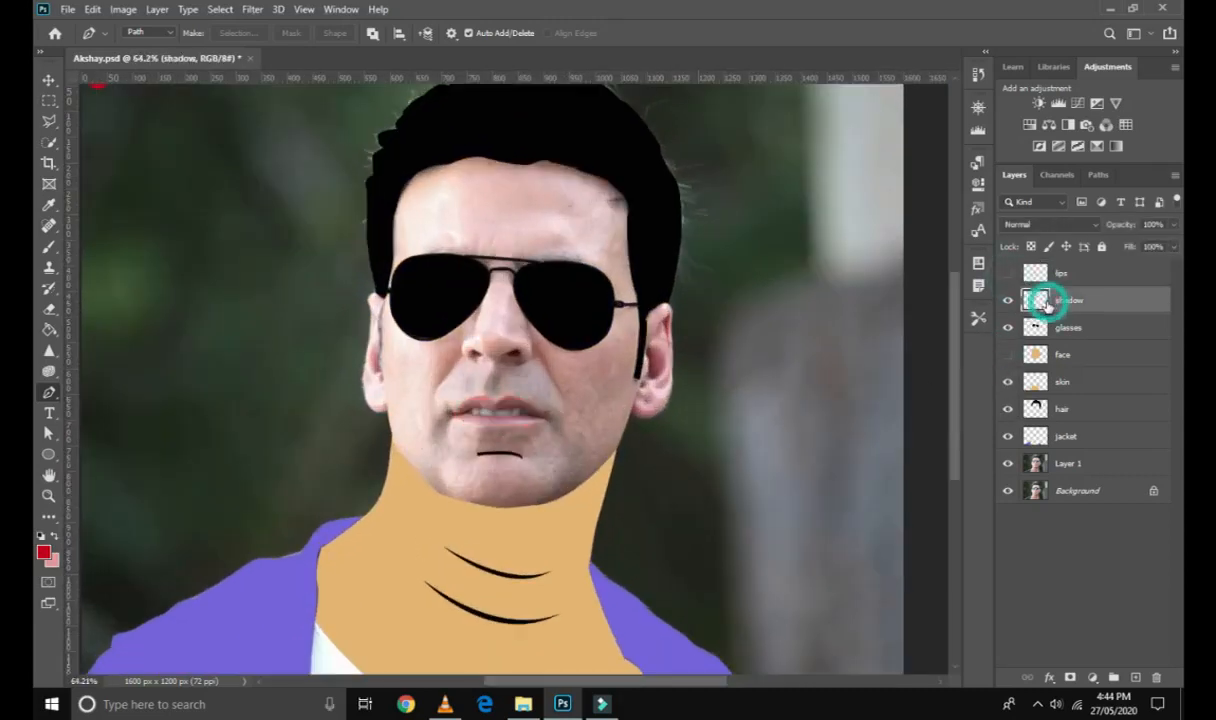
Trace the smile crease left of the nose with the Pen tool and try stroking the path.
scroll(424, 452, up, 2)
click(524, 279)
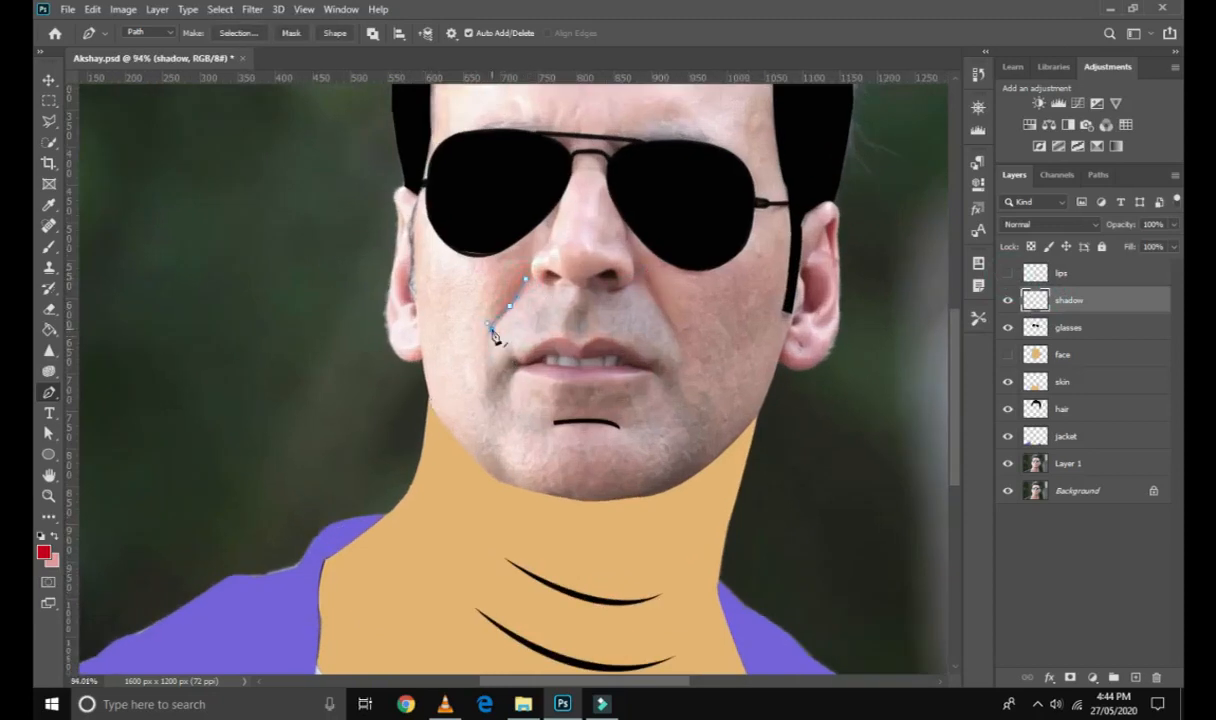
right_click(503, 314)
click(586, 422)
click(834, 222)
key(ctrl+z)
Set the hard round brush to 3 px and the foreground colour to black.
key(b)
click(149, 35)
drag(136, 87, 121, 88)
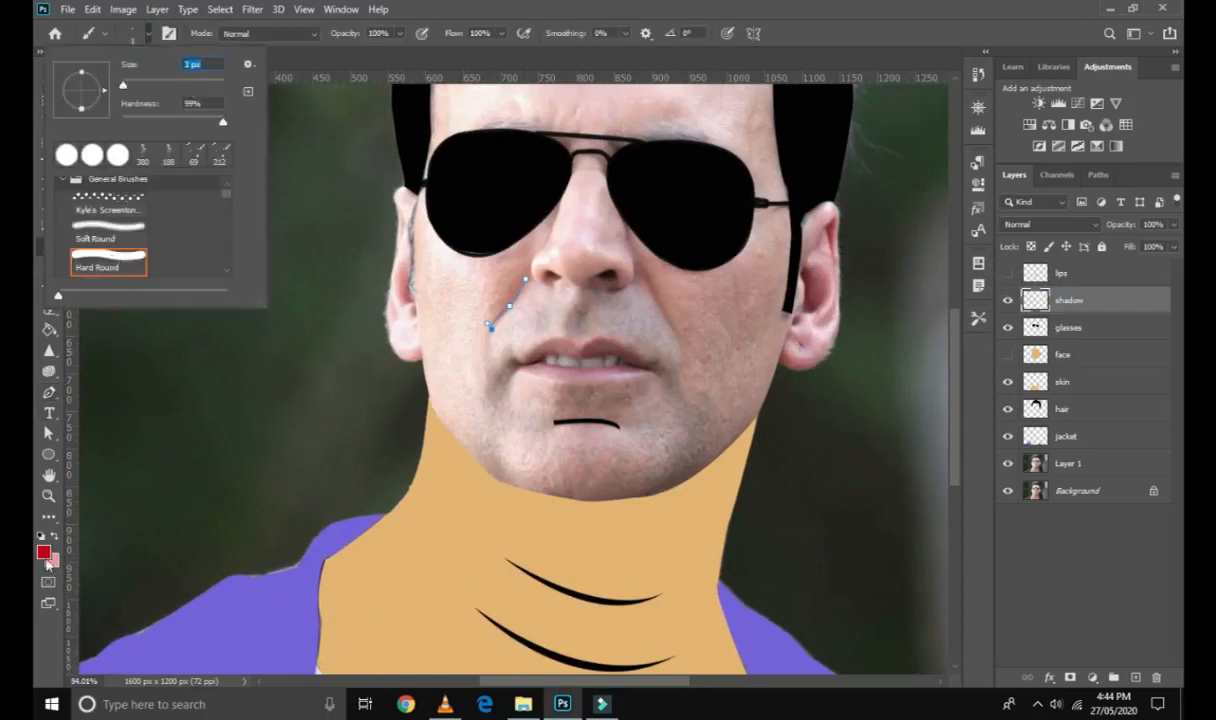
click(45, 556)
click(681, 504)
Stroke the left smile crease path on the shadow layer with the Brush and simulated pressure, and delete the path.
click(1031, 298)
click(49, 393)
right_click(264, 332)
click(370, 440)
click(875, 226)
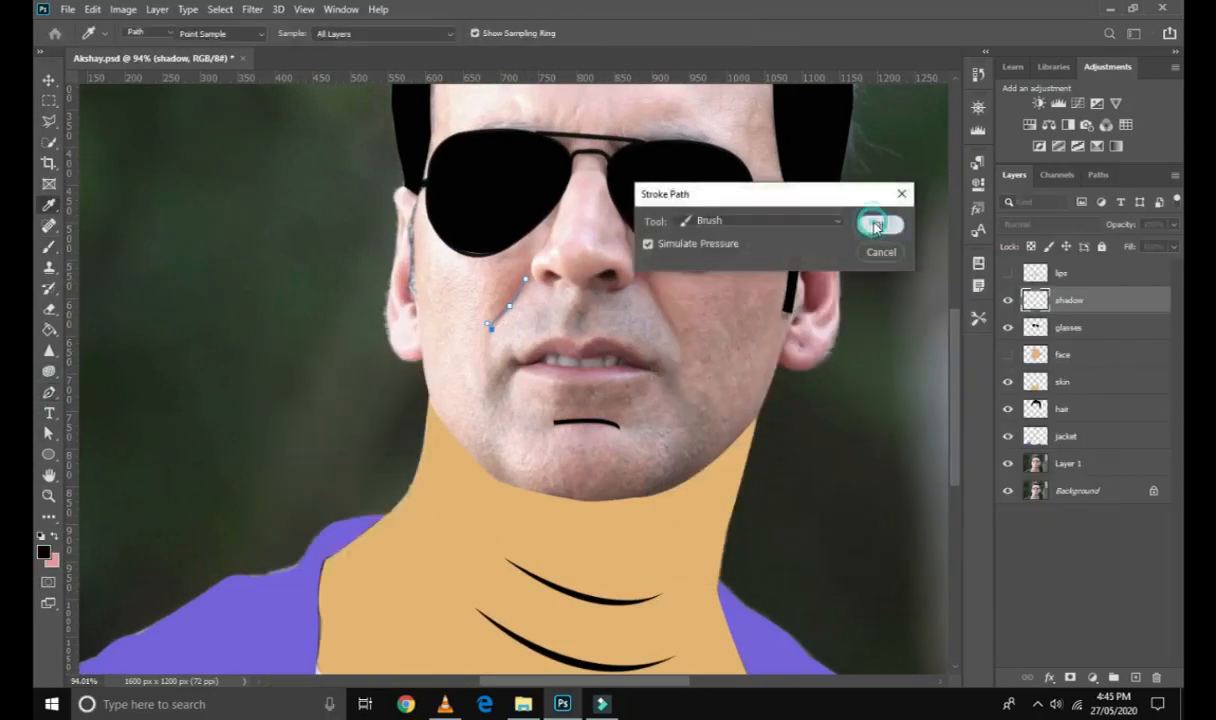
right_click(594, 323)
click(638, 352)
Trace a thin closed outline along the smile crease right of the nose with the Pen tool.
scroll(680, 290, up, 3)
click(627, 269)
drag(676, 367, 682, 374)
click(623, 268)
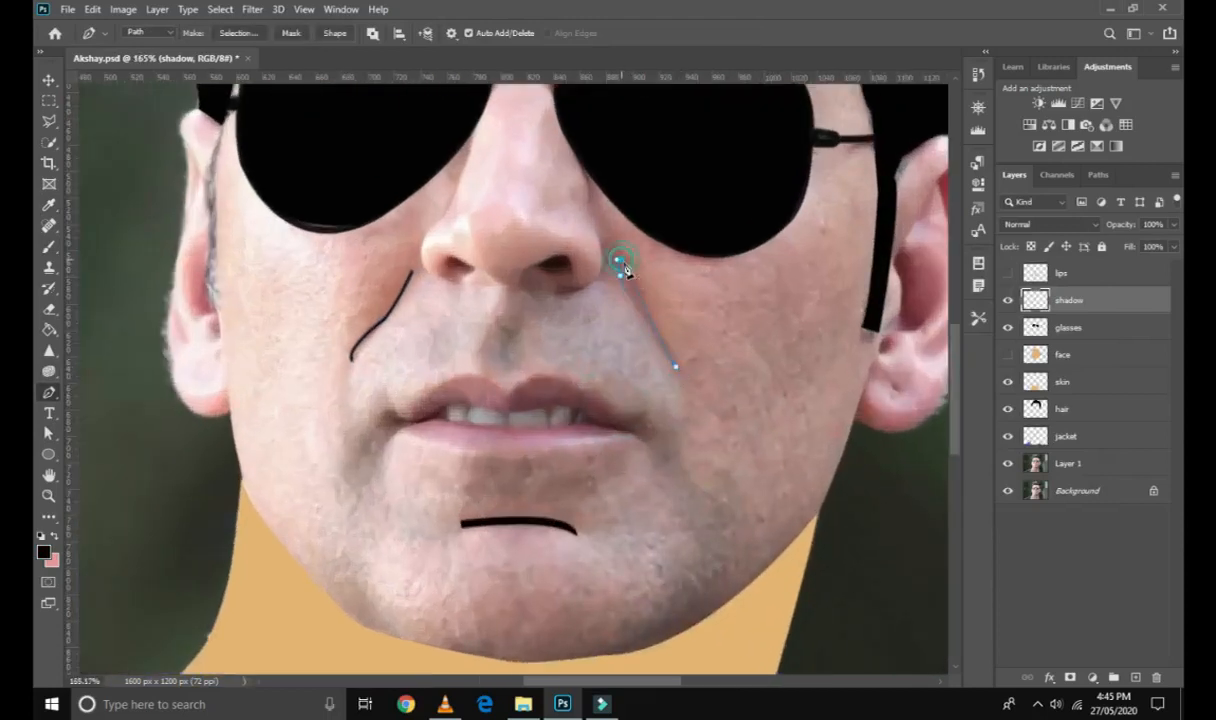
Fill the right smile crease path with the black foreground colour and delete the path.
right_click(628, 333)
click(700, 427)
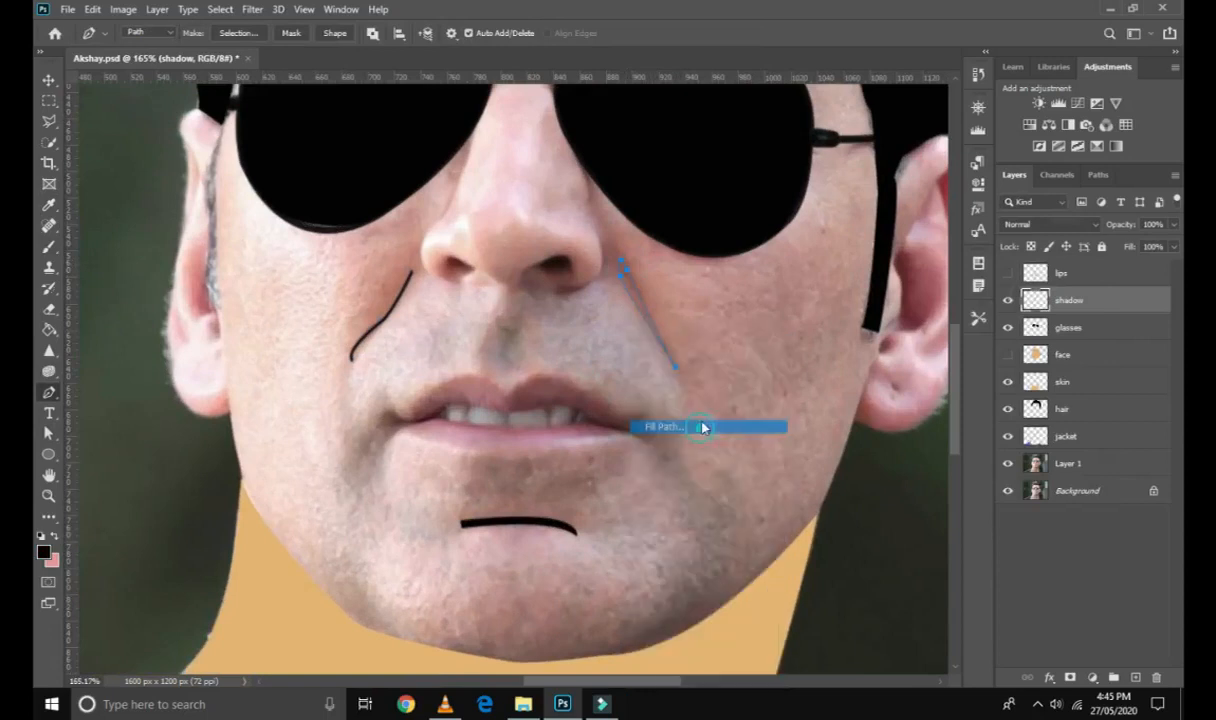
click(1045, 392)
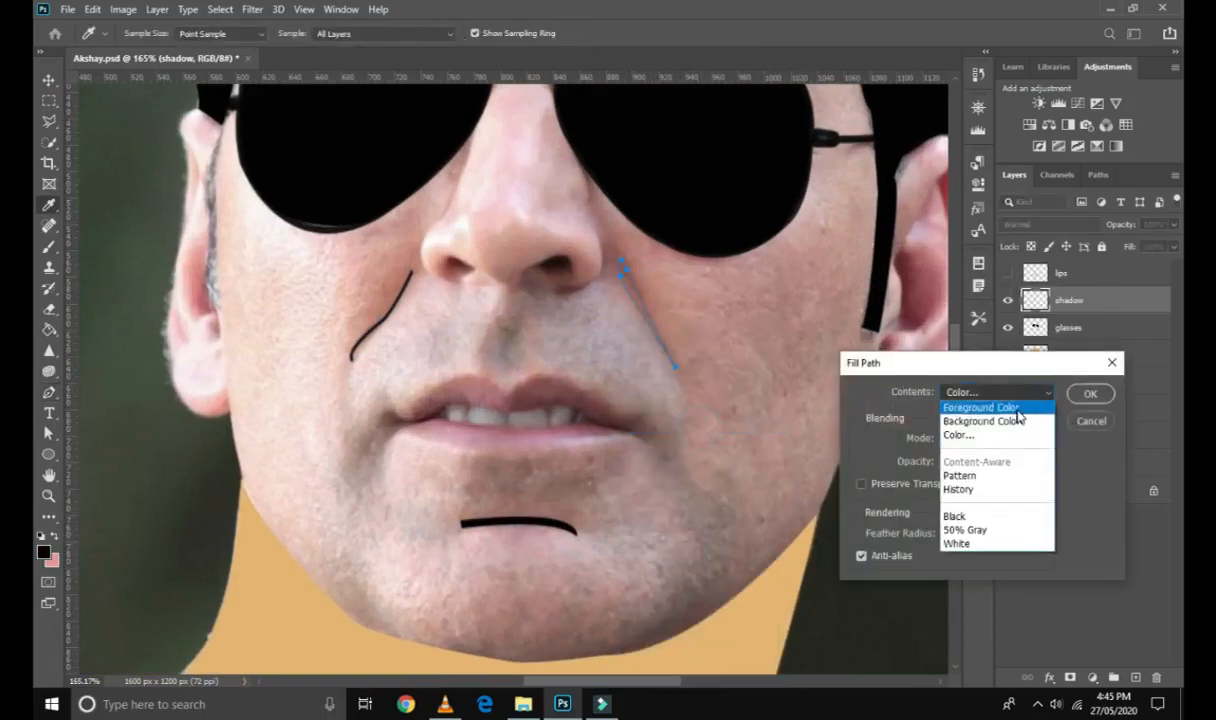
click(1097, 404)
click(1090, 394)
right_click(630, 375)
click(650, 34)
Show the face and lips layers again to check the smile creases on the whole portrait.
scroll(633, 326, down, 5)
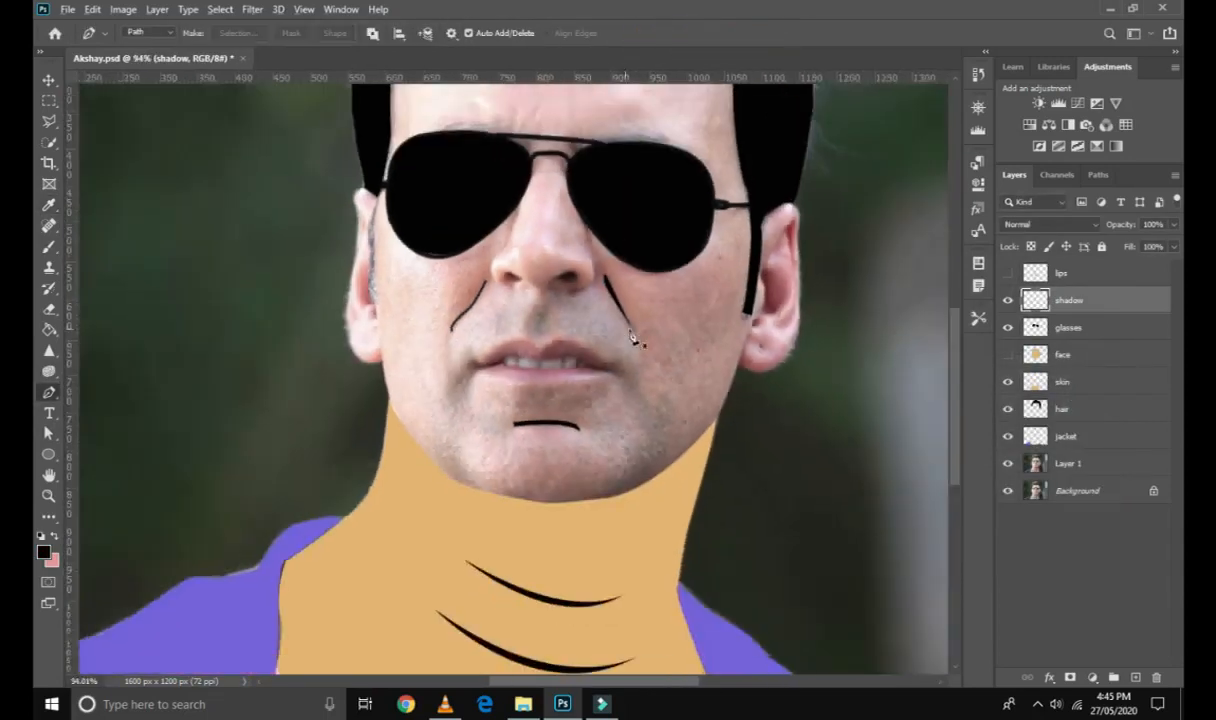
click(1008, 355)
scroll(620, 405, down, 3)
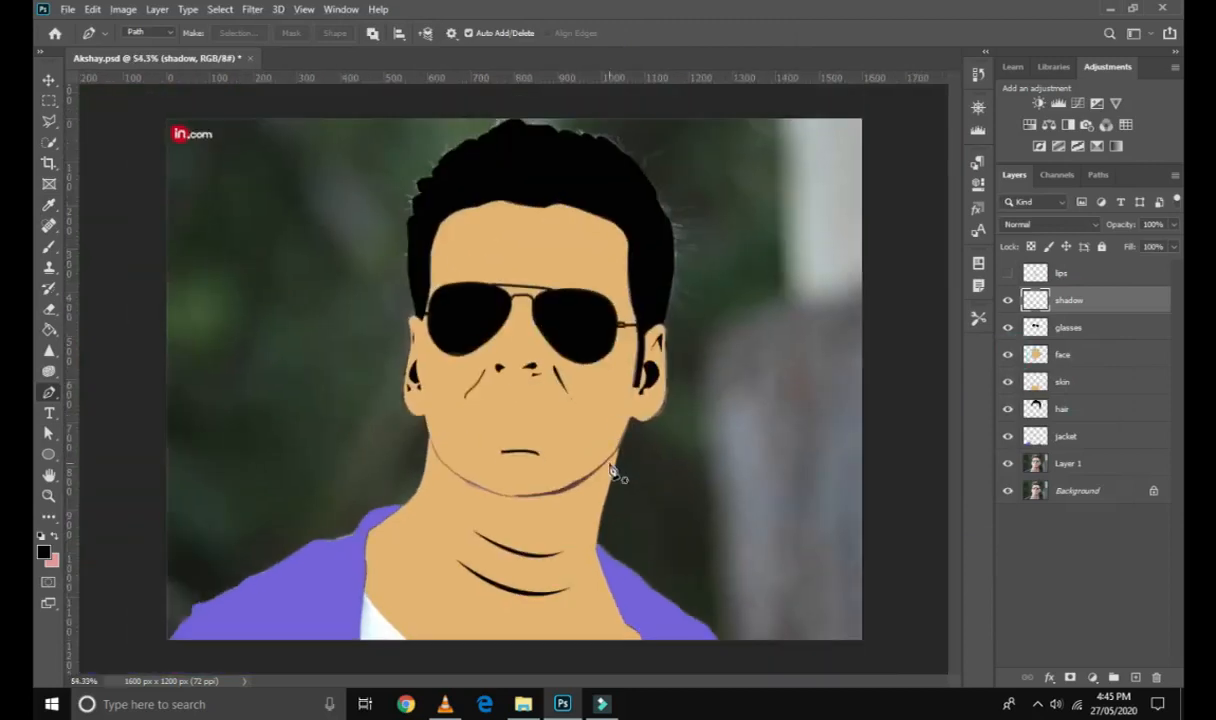
scroll(612, 471, up, 1)
click(1008, 273)
scroll(670, 416, up, 2)
scroll(672, 418, down, 1)
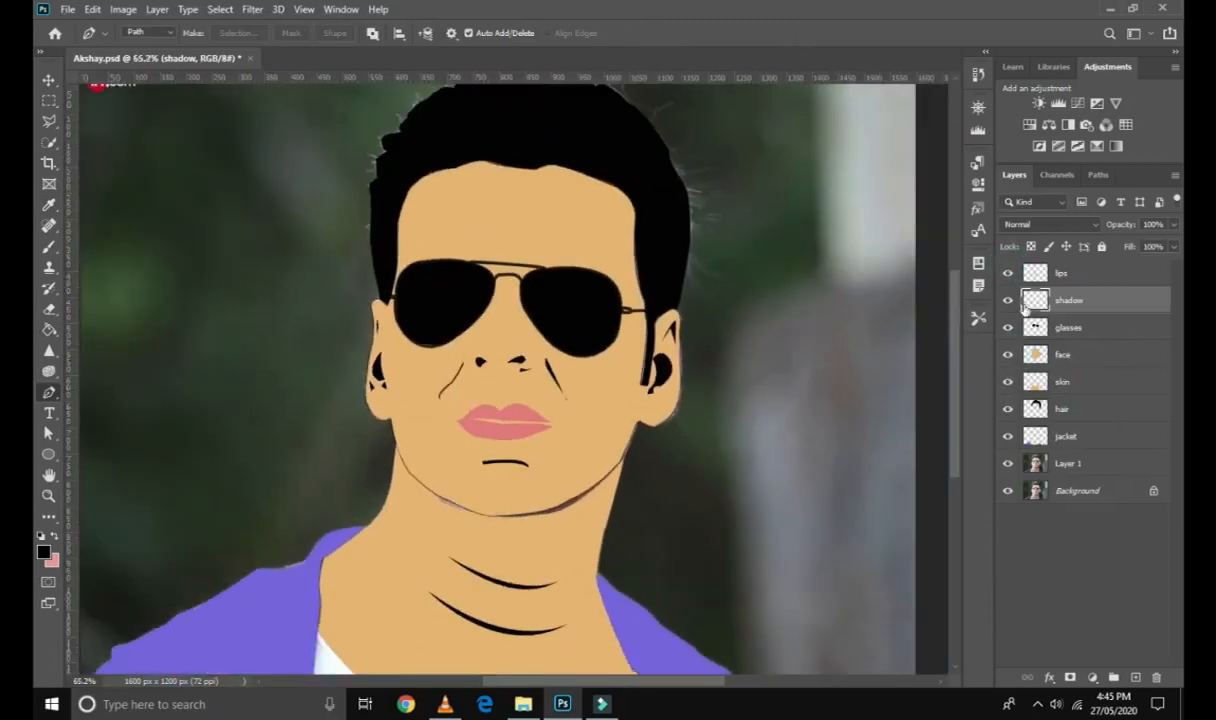
Hide the glasses, face and skin layers, stroke a black line down the left side of the nose bridge, and delete its path.
drag(1008, 330, 1010, 384)
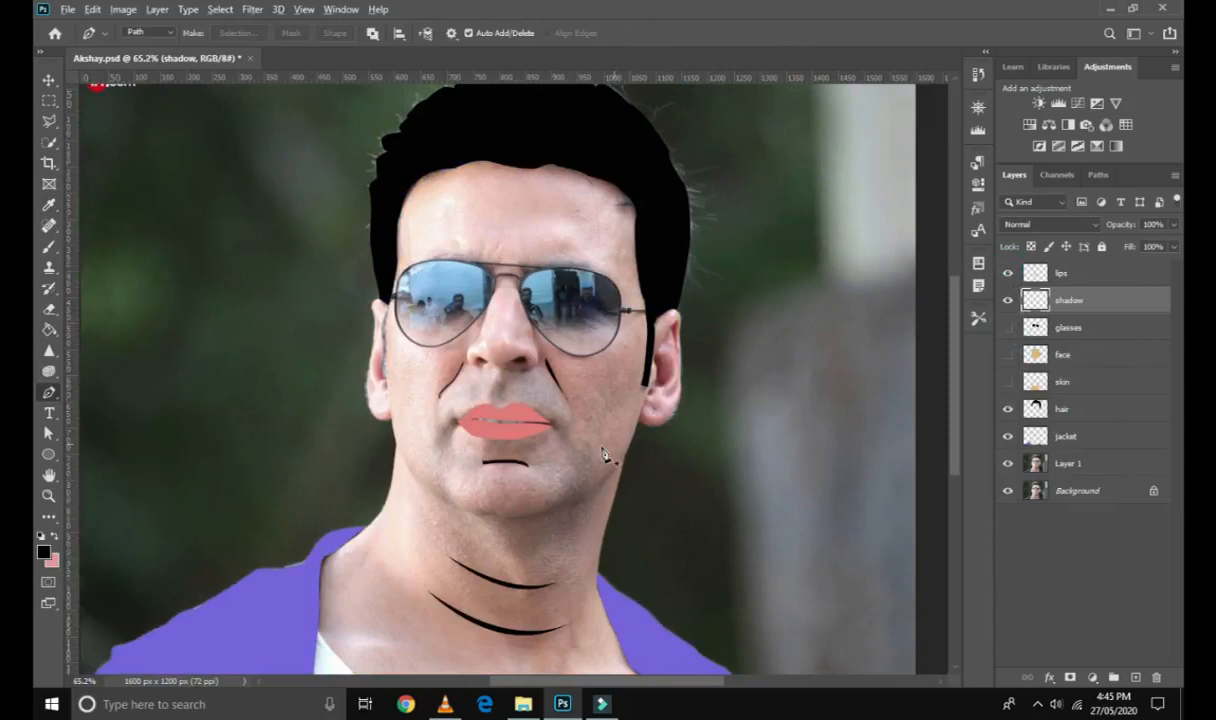
scroll(426, 361, up, 5)
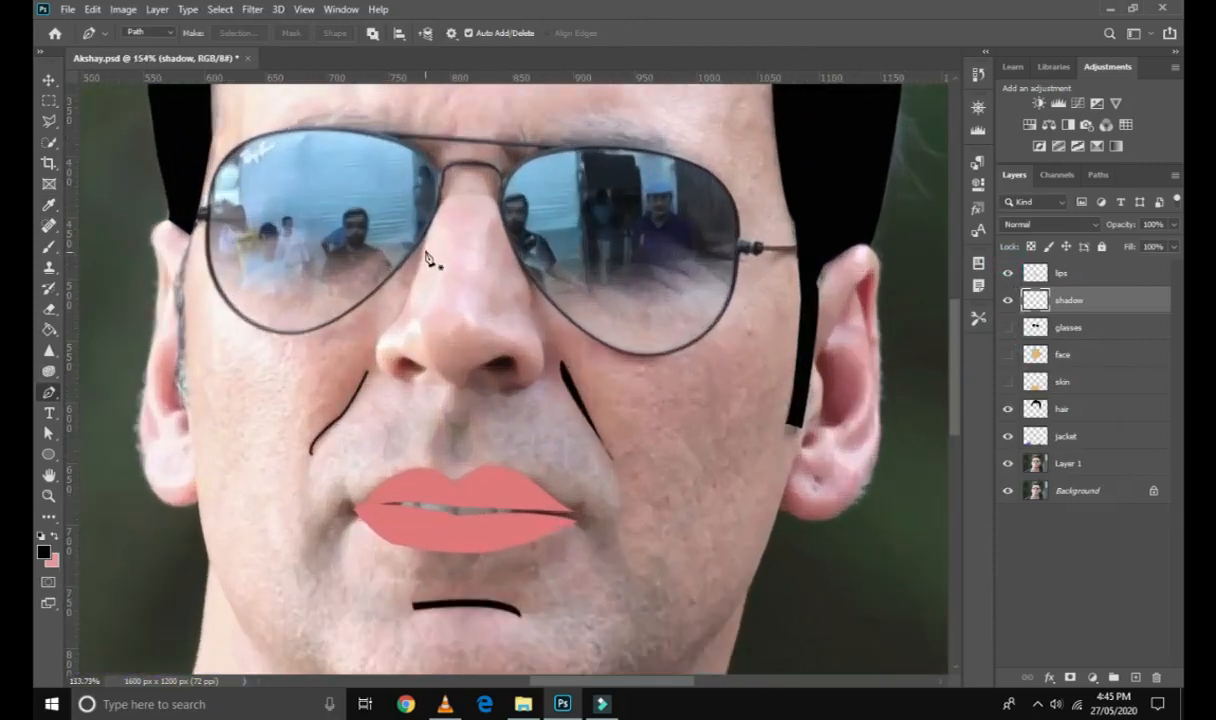
click(423, 236)
right_click(436, 318)
click(502, 421)
right_click(413, 318)
click(470, 346)
Trace the curve around the left nostril wing, stroke it with the Brush and simulated pressure, and delete the path.
scroll(428, 360, up, 2)
click(424, 268)
drag(464, 326, 518, 333)
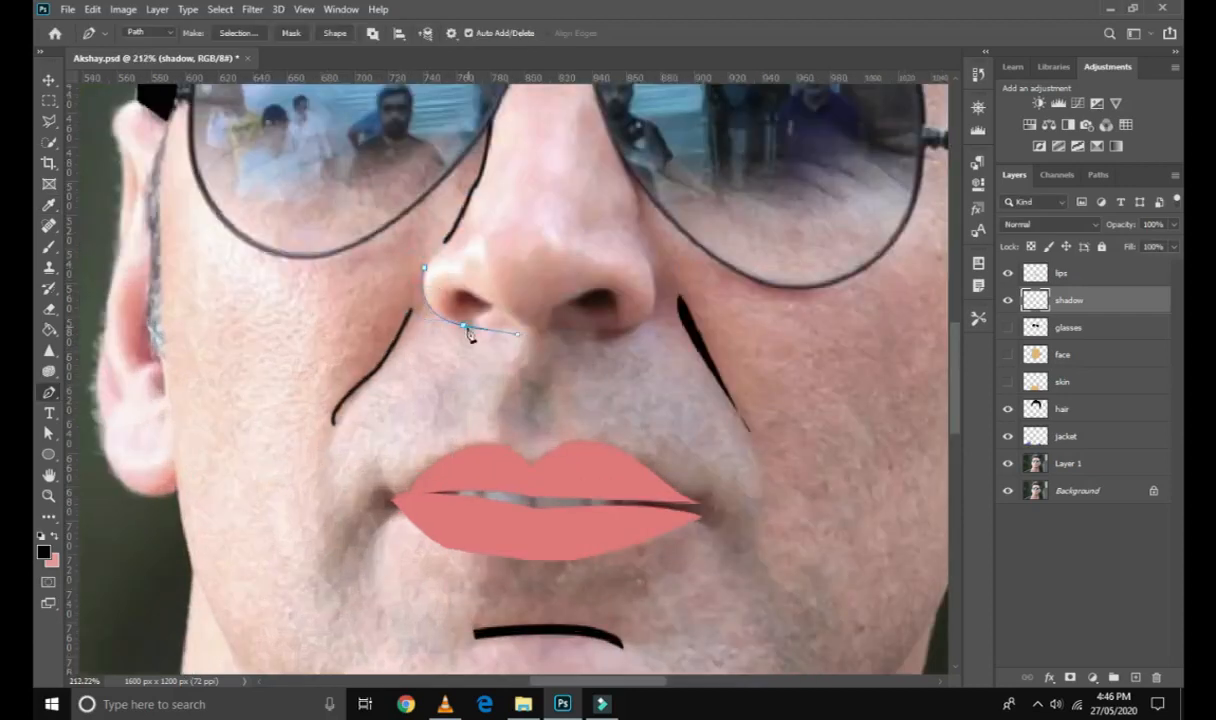
right_click(520, 354)
click(583, 433)
click(717, 309)
right_click(503, 341)
click(562, 368)
Trace the curve around the right nostril wing, stroke it with the Brush and simulated pressure, and delete the path.
click(650, 268)
click(606, 333)
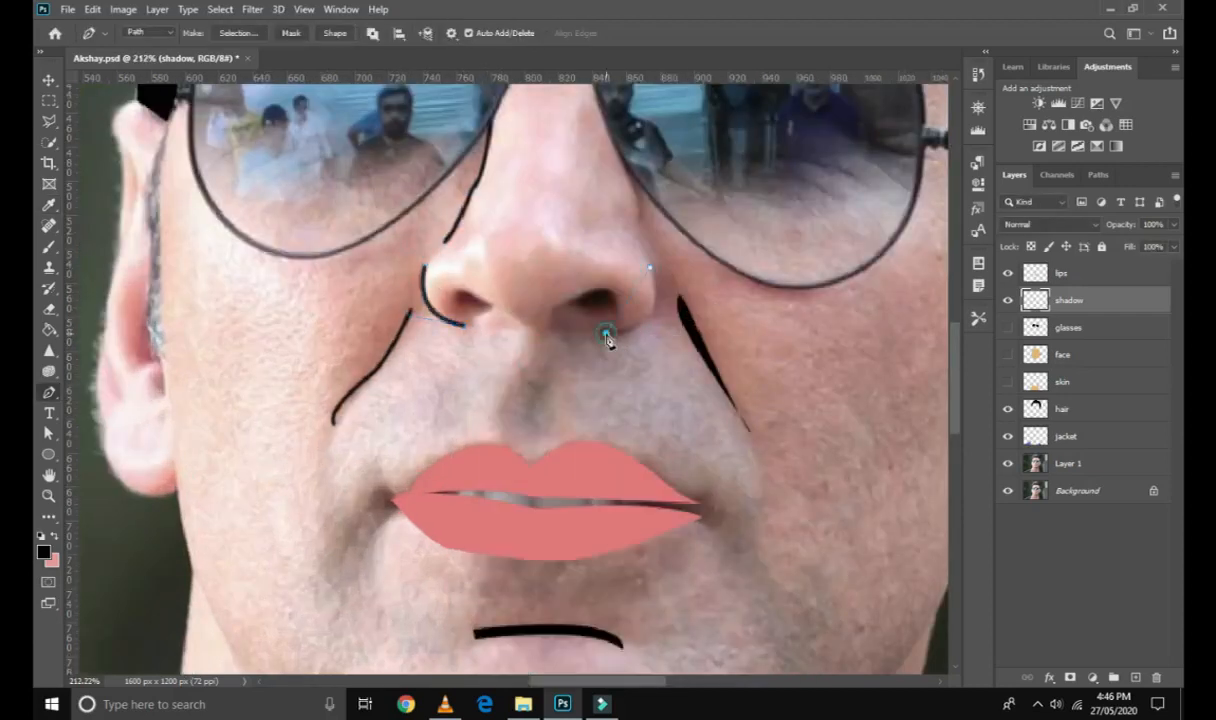
right_click(592, 384)
click(617, 150)
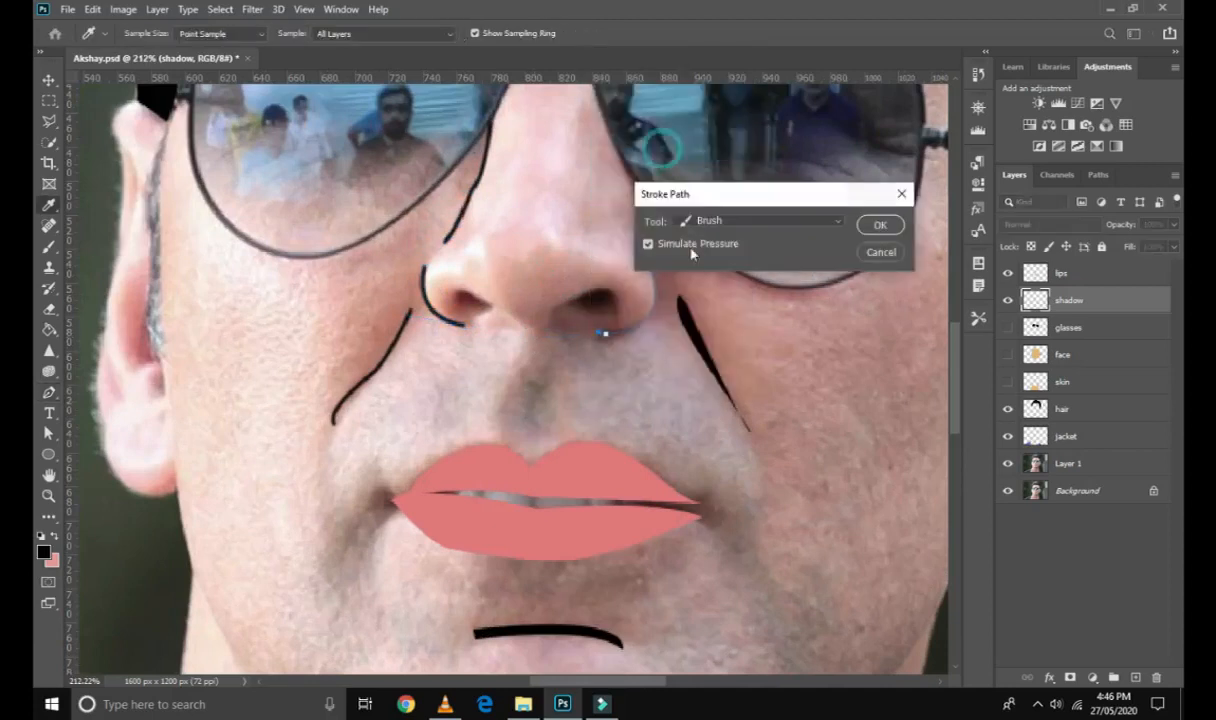
click(872, 226)
scroll(648, 356, down, 5)
right_click(680, 363)
click(760, 30)
scroll(622, 335, up, 4)
scroll(623, 373, down, 4)
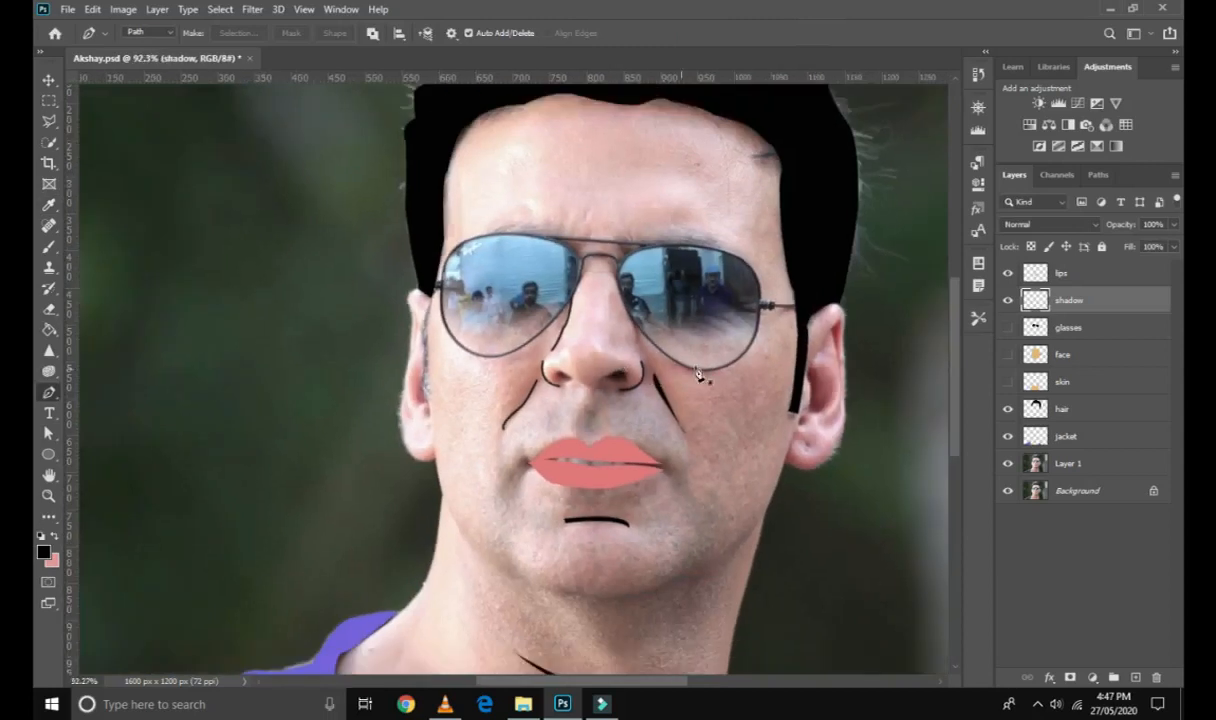
Show the face, skin and glasses layers again to view the nose lines on the whole portrait.
scroll(762, 432, up, 1)
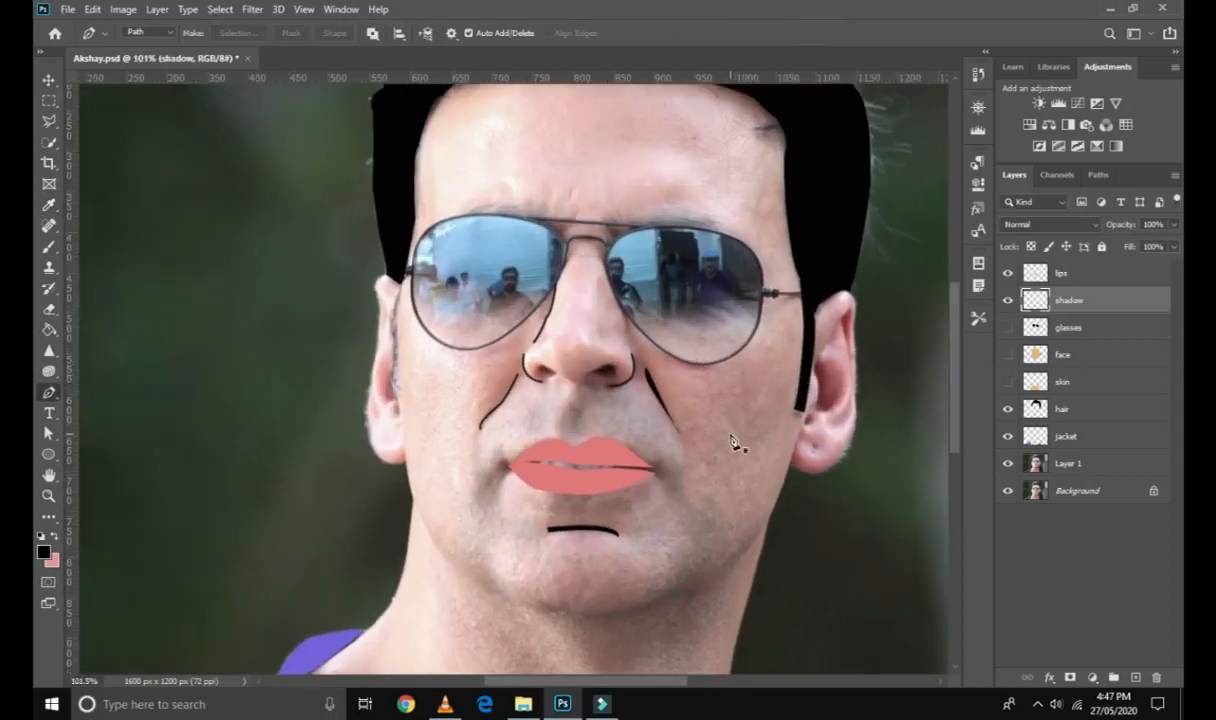
click(1007, 354)
scroll(700, 489, down, 3)
scroll(873, 402, up, 1)
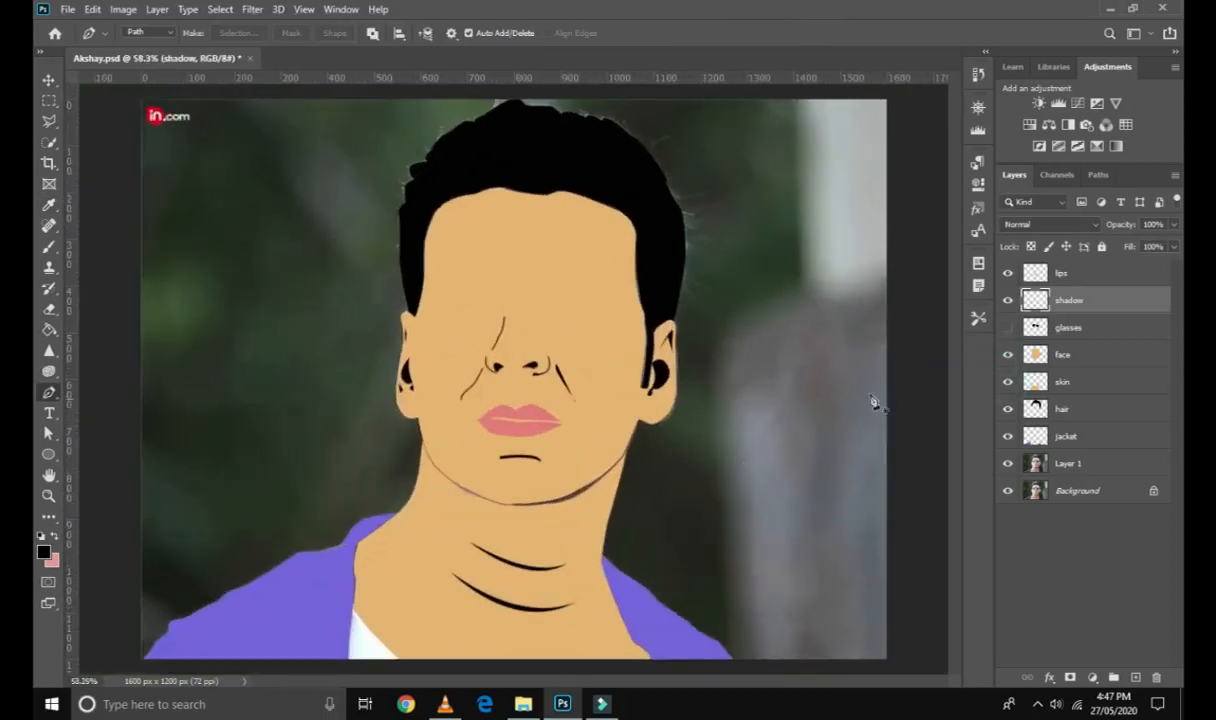
click(1007, 327)
scroll(676, 423, down, 2)
scroll(657, 434, up, 1)
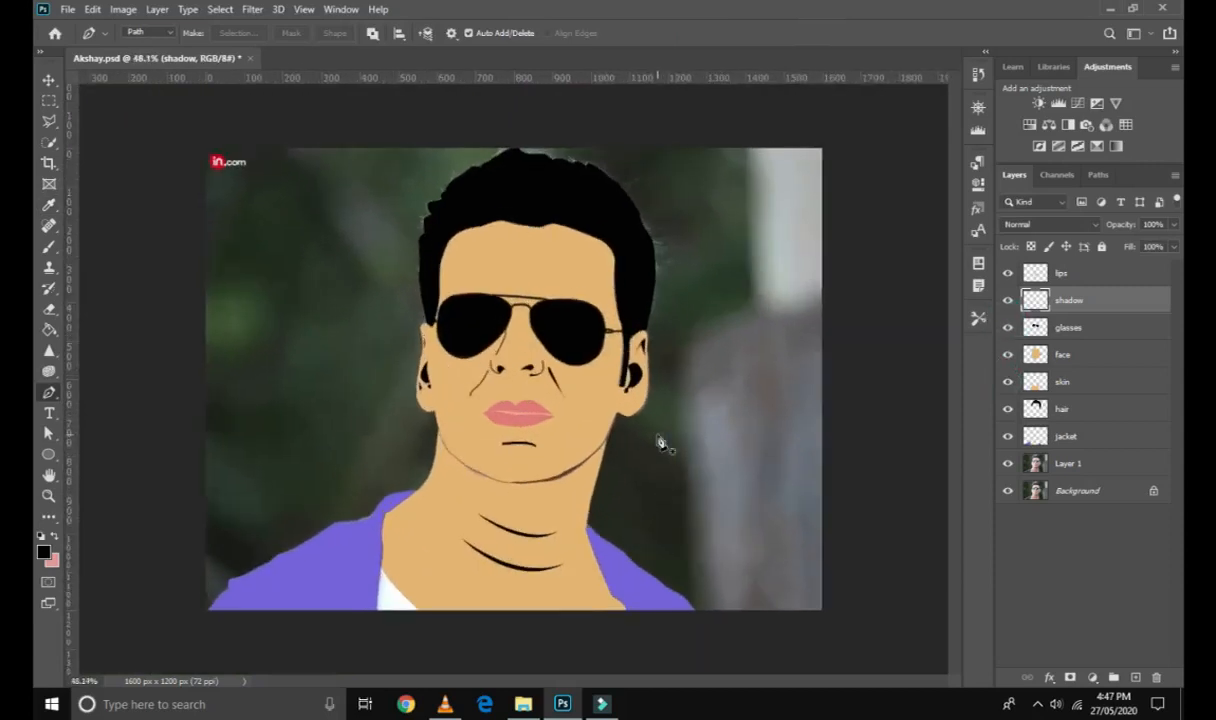
Hide every traced layer above the photo except the glasses layer.
scroll(657, 434, down, 1)
drag(1008, 283, 1014, 337)
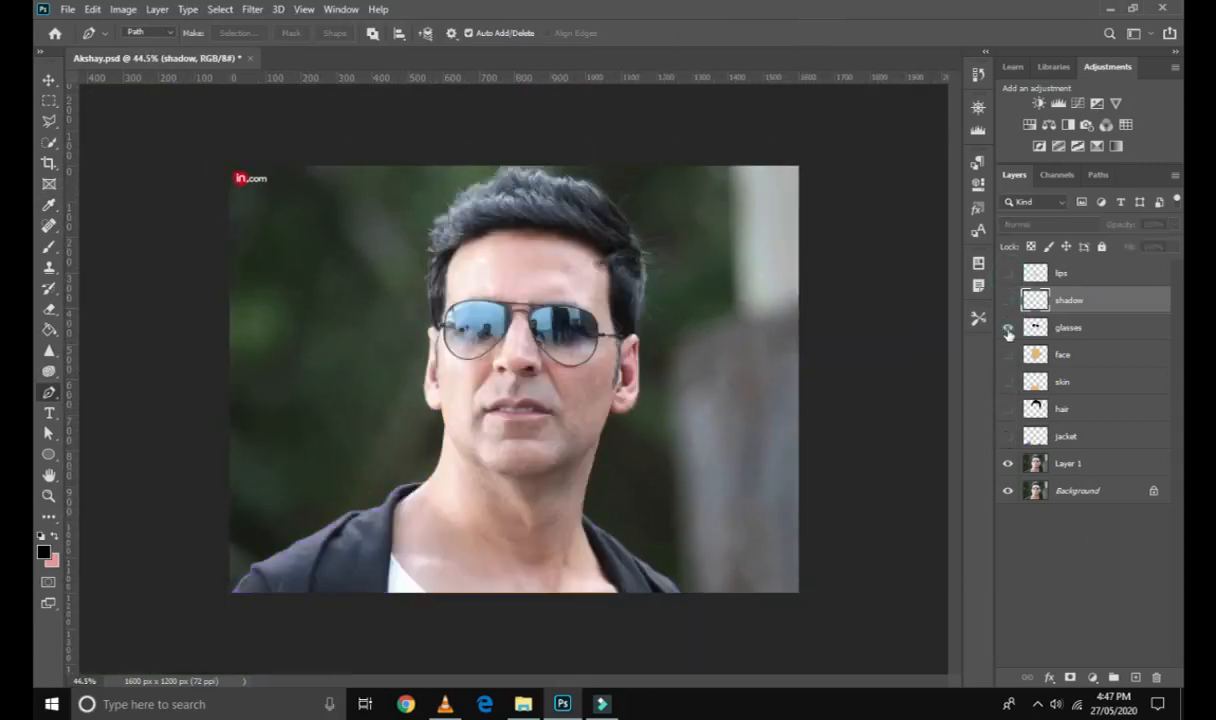
click(1007, 327)
scroll(532, 483, up, 5)
scroll(494, 474, down, 1)
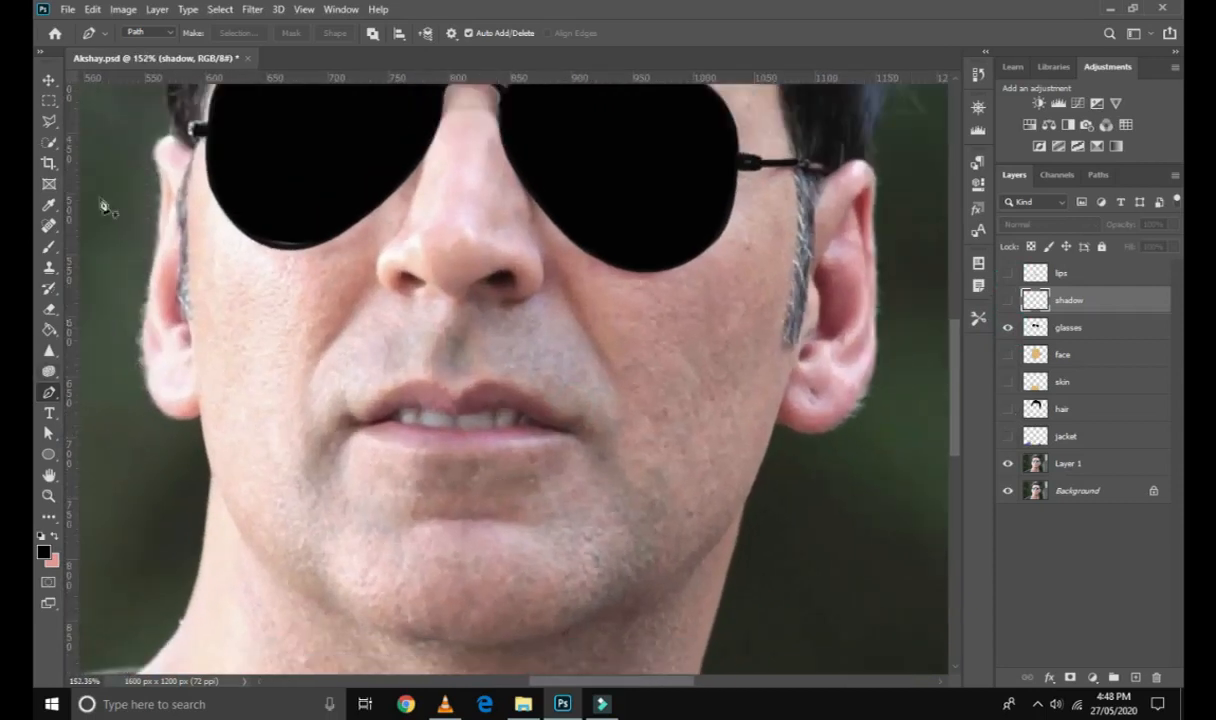
key(b)
click(138, 33)
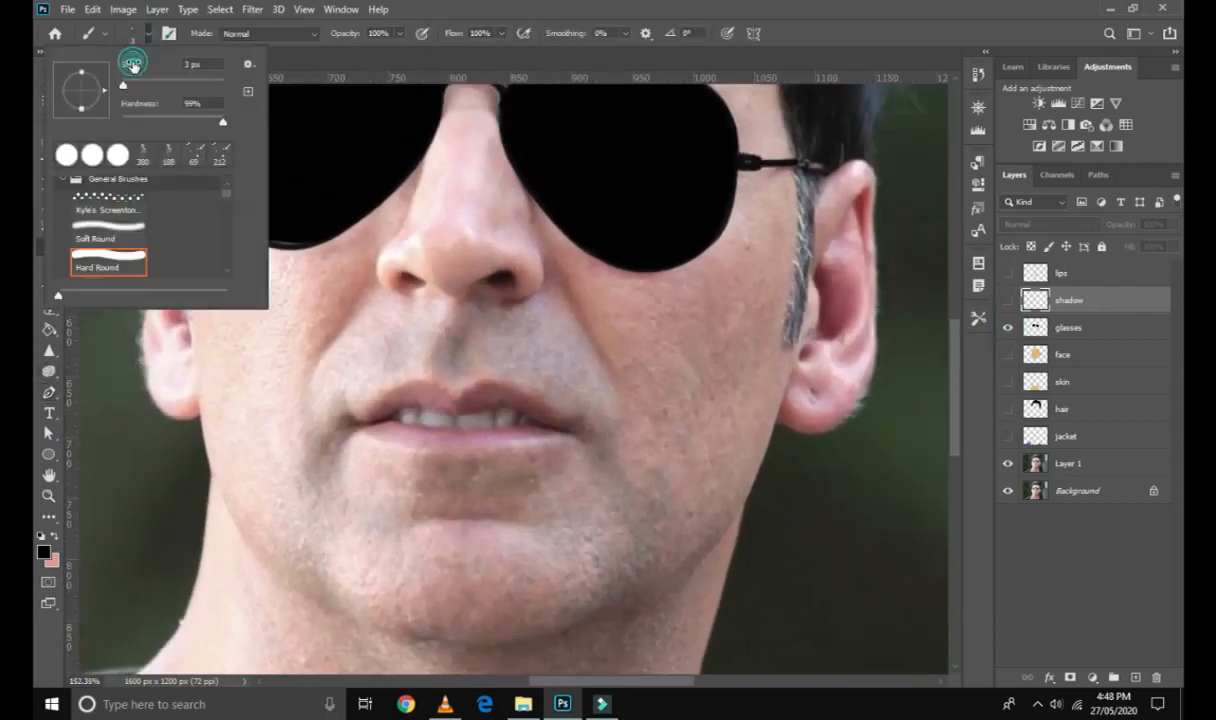
click(175, 340)
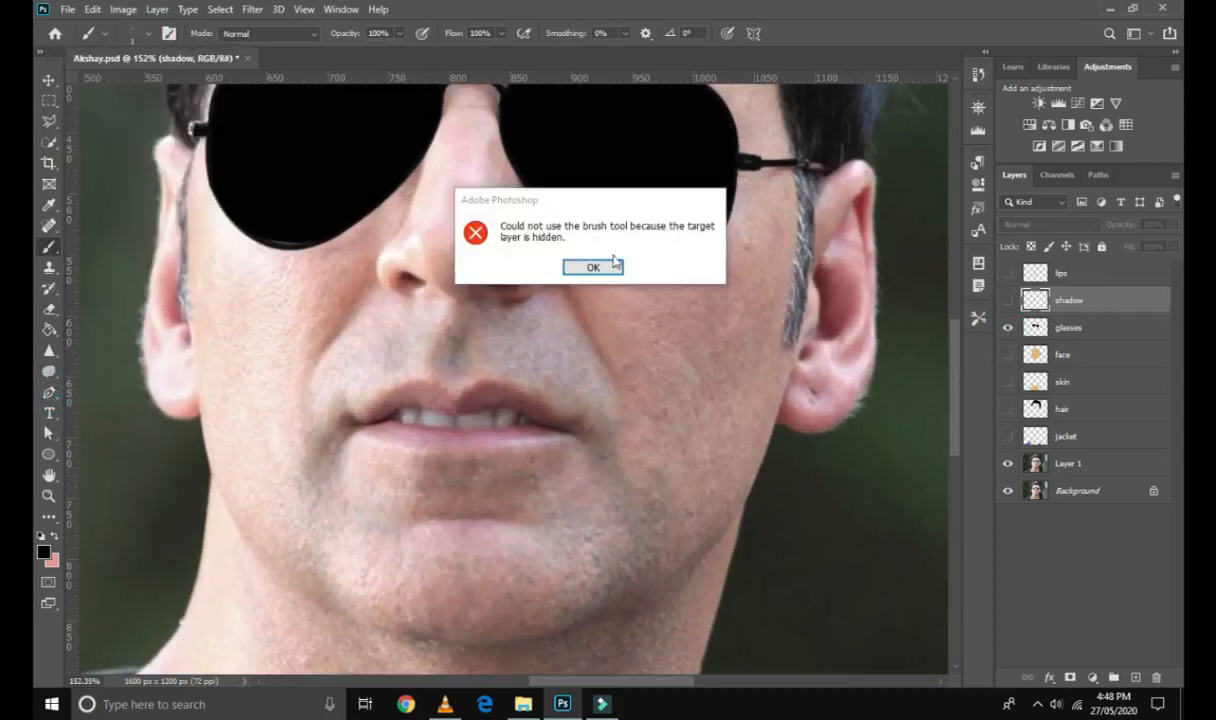
key(Return)
Trace a small closed triangle over the groove between the nose and upper lip with the Pen tool.
click(48, 392)
click(453, 322)
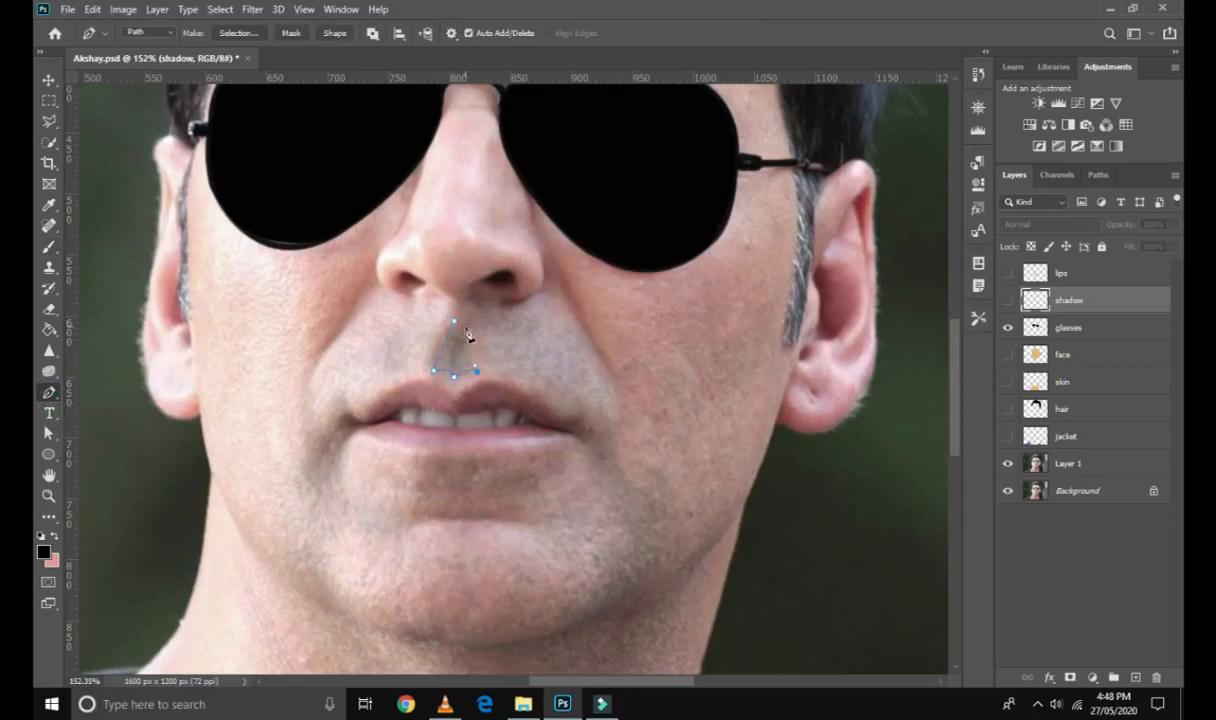
scroll(460, 345, down, 3)
right_click(462, 350)
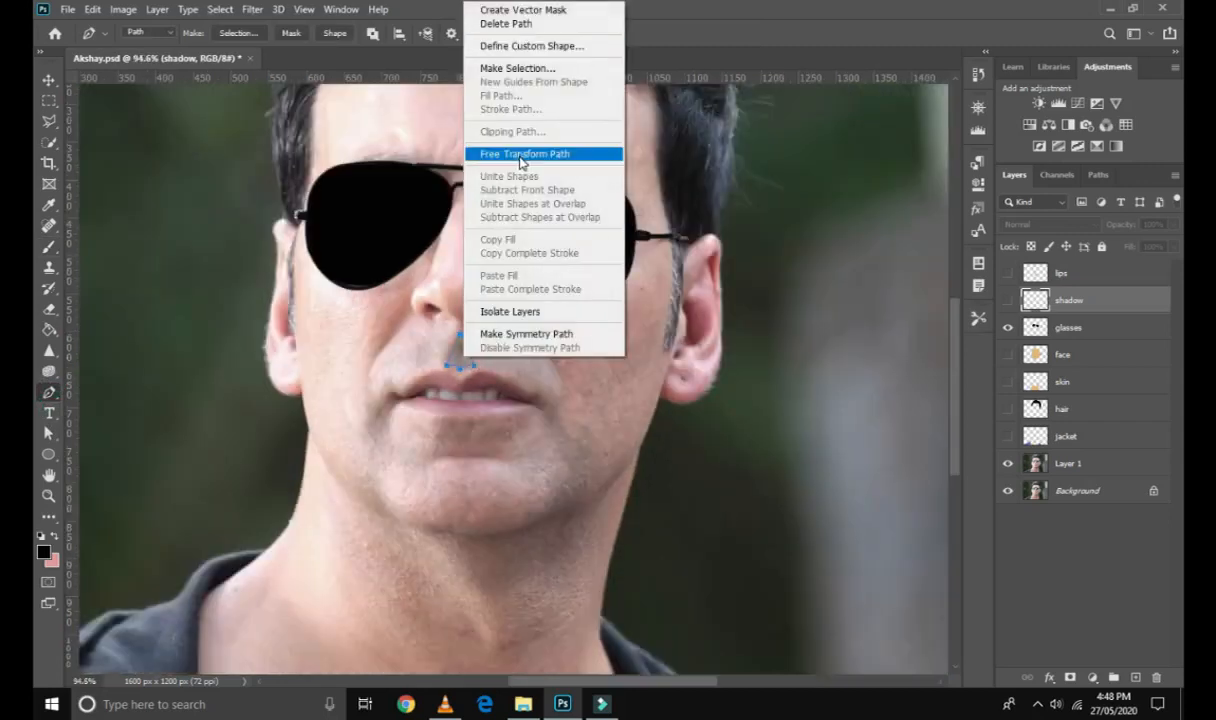
Show the shadow layer and fill the triangular path above the upper lip with the grey 757575.
click(1007, 300)
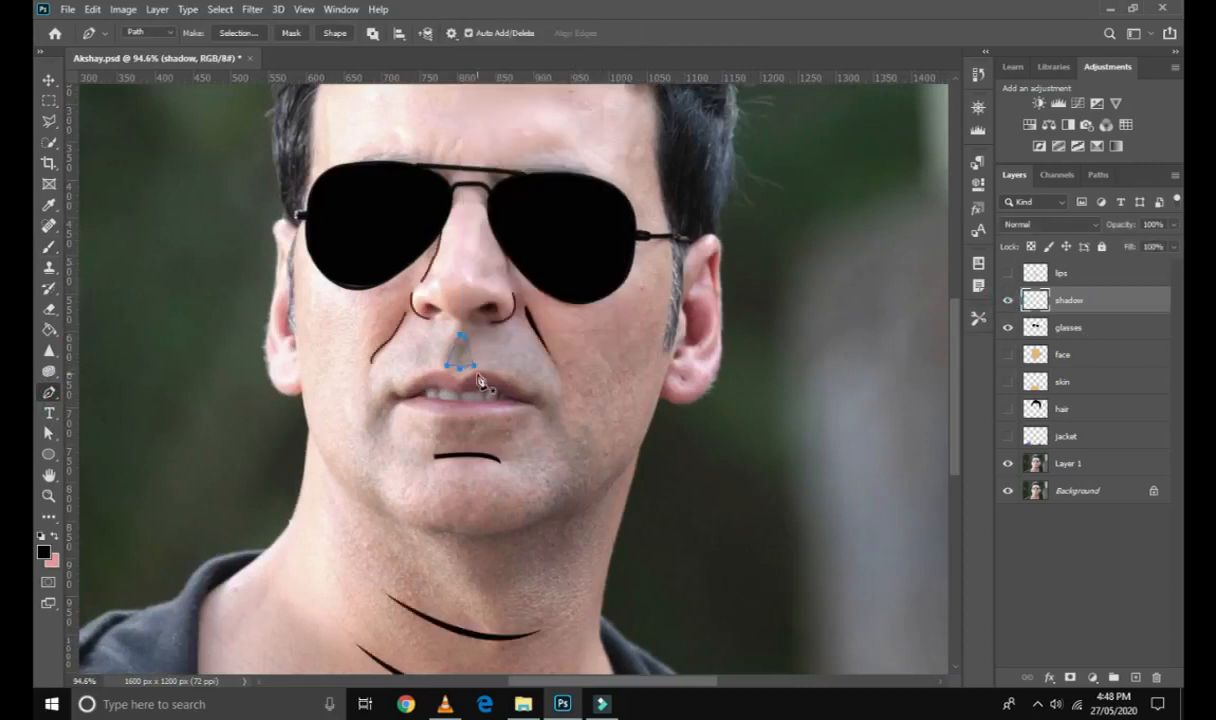
right_click(478, 365)
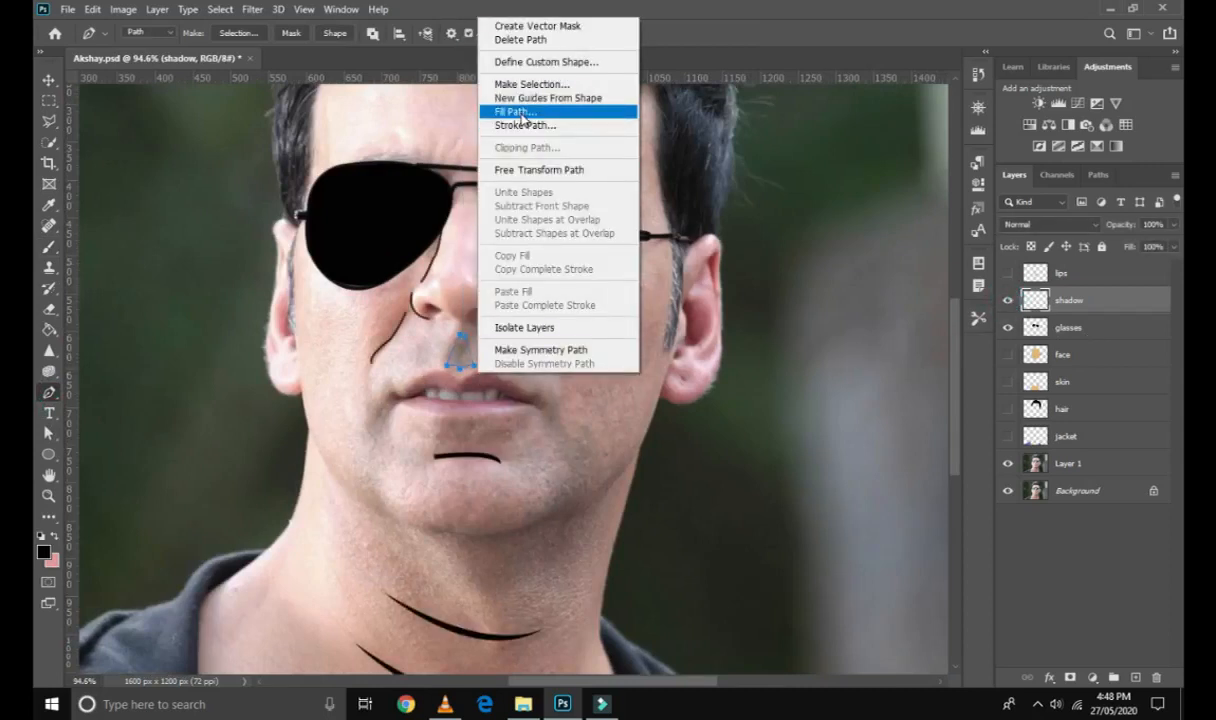
click(516, 112)
click(994, 393)
click(984, 440)
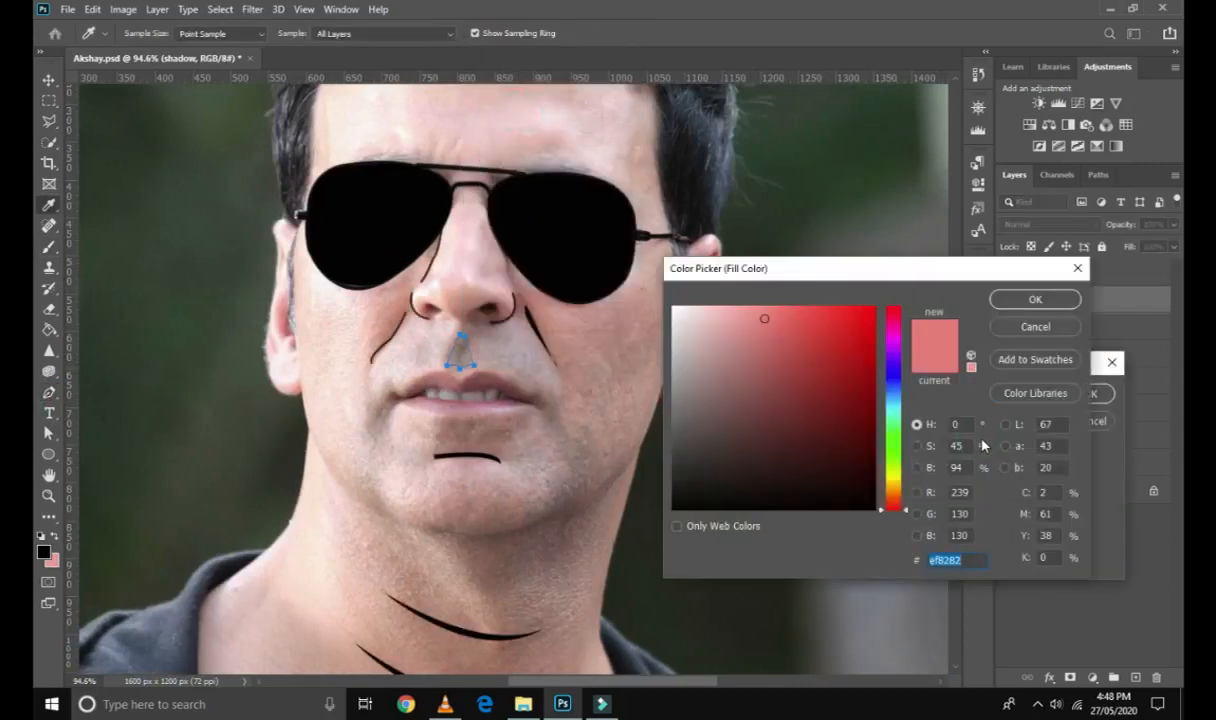
text(757575)
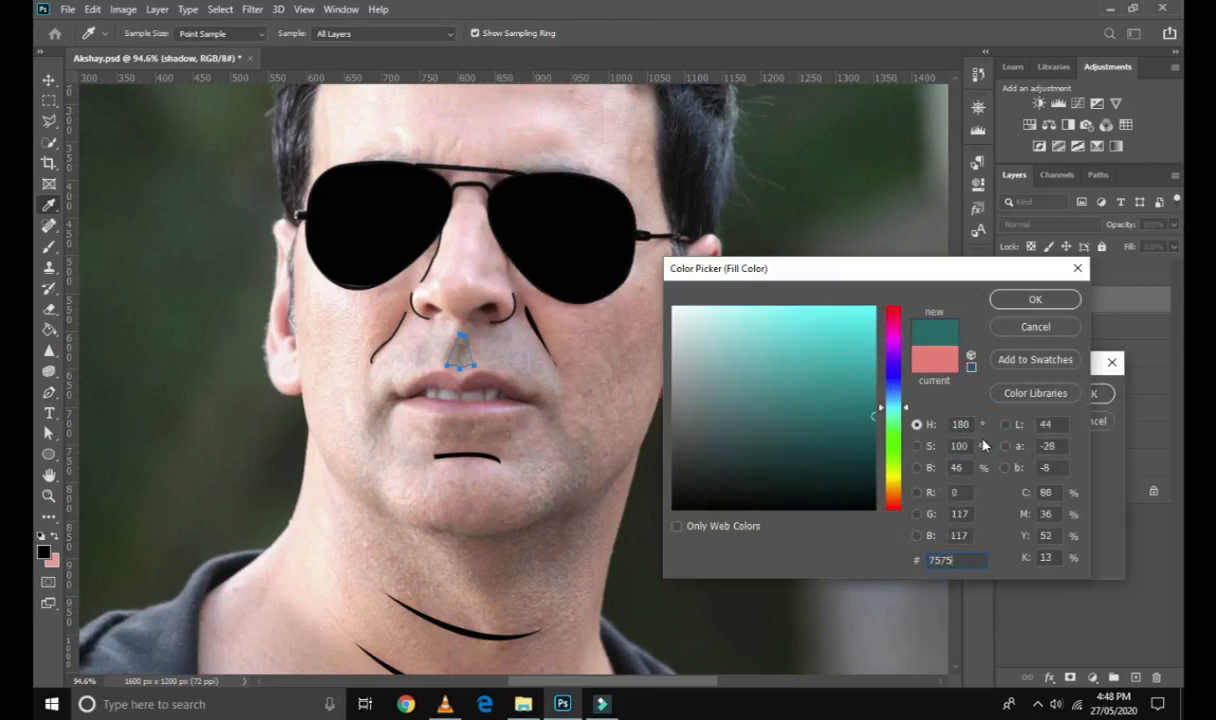
click(1035, 299)
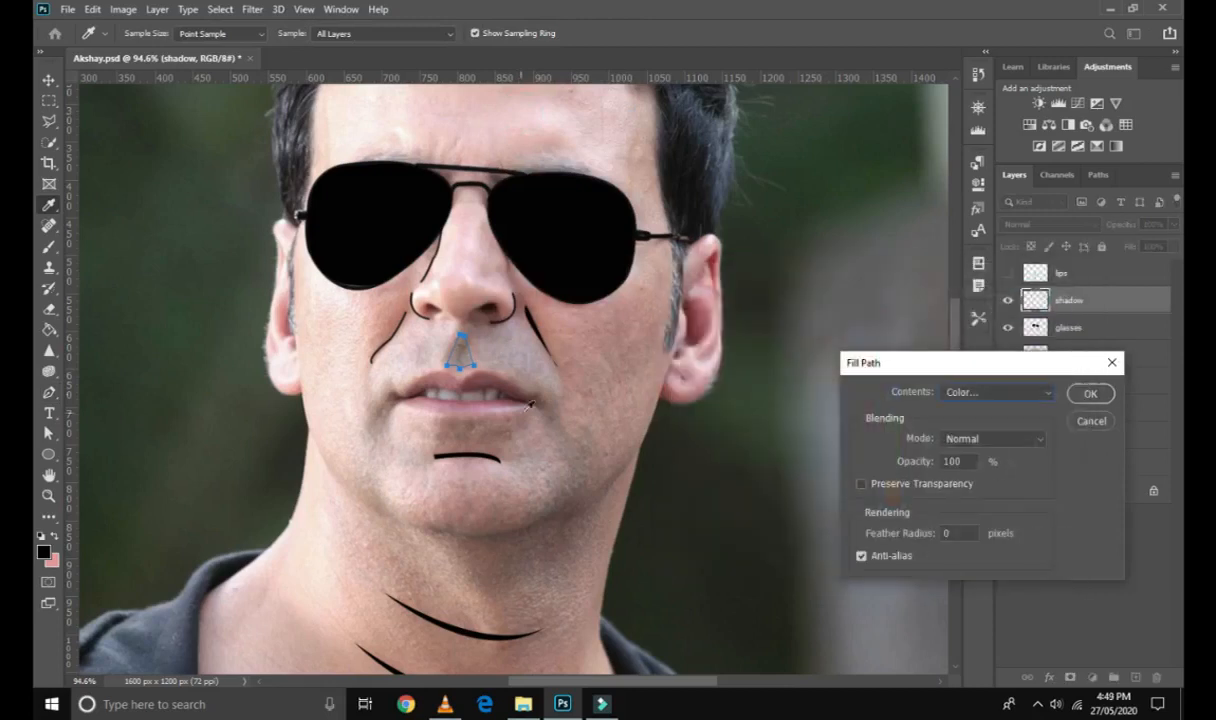
click(1088, 396)
Delete the triangular path and show the lips, face, skin, hair and jacket layers again.
key(ctrl+minus)
right_click(537, 438)
click(608, 105)
drag(1008, 273, 1009, 436)
scroll(568, 482, down, 5)
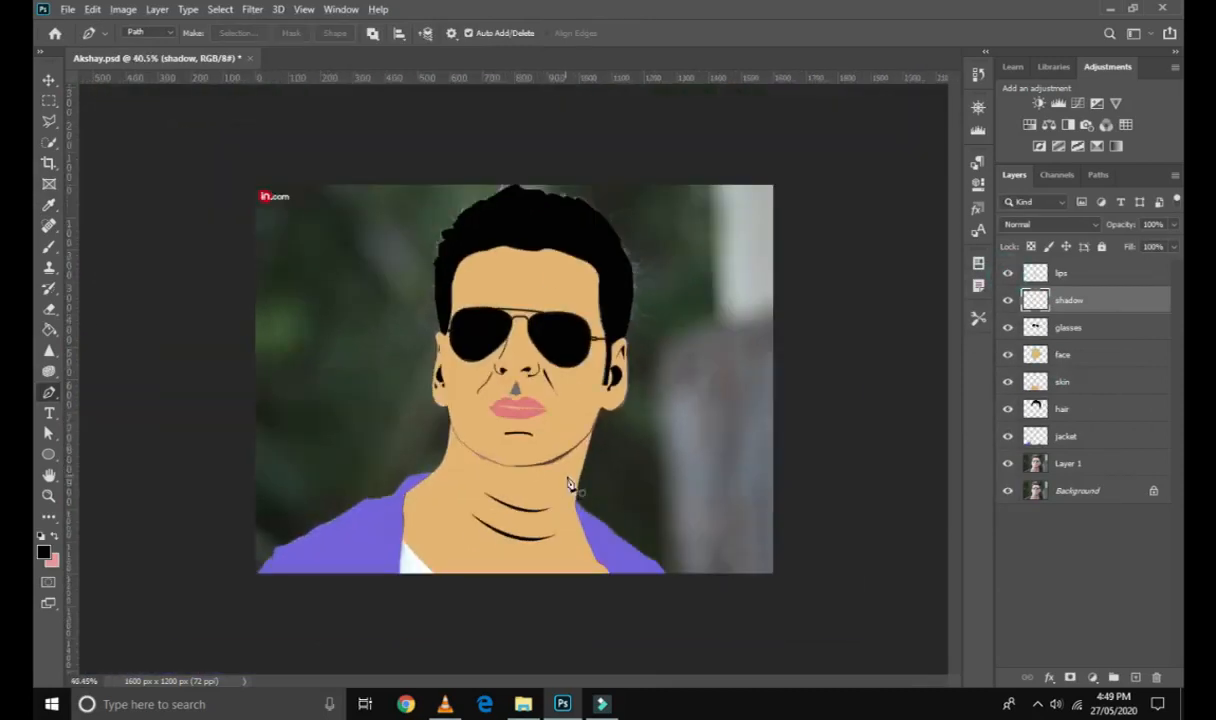
Load the lips layer's shape as a selection and fill it with the pink f67676 using the Paint Bucket.
scroll(548, 500, up, 3)
scroll(550, 455, down, 2)
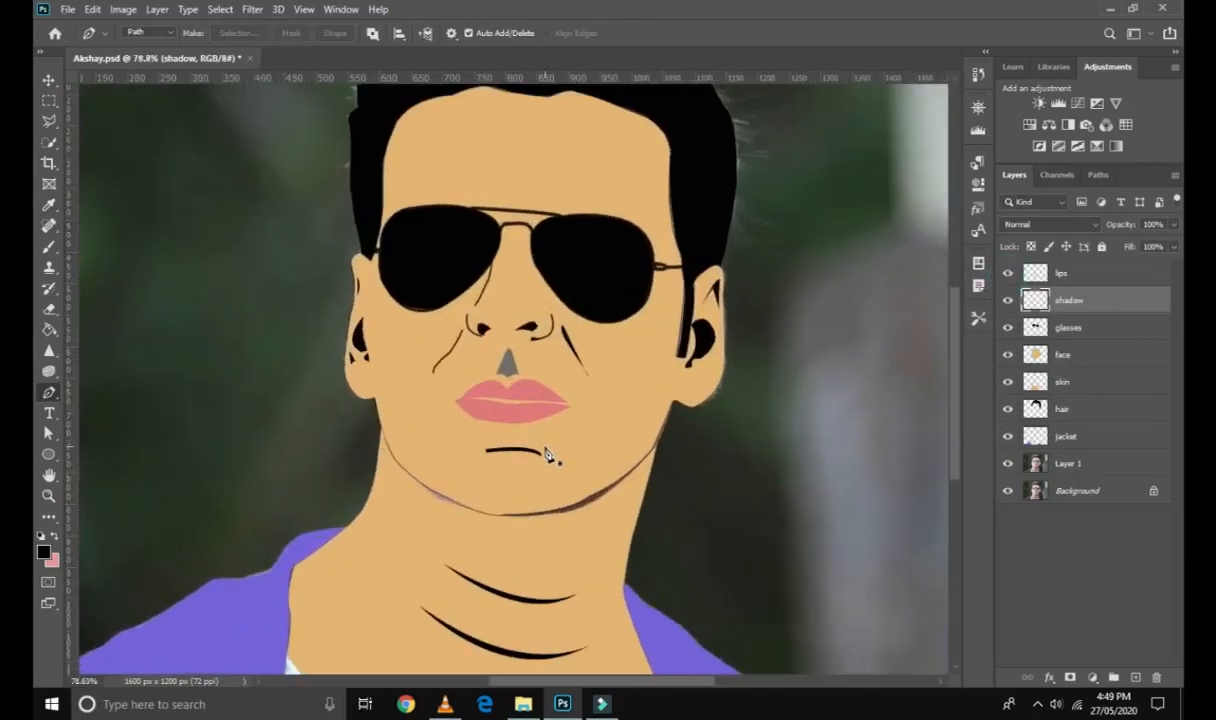
scroll(562, 459, up, 1)
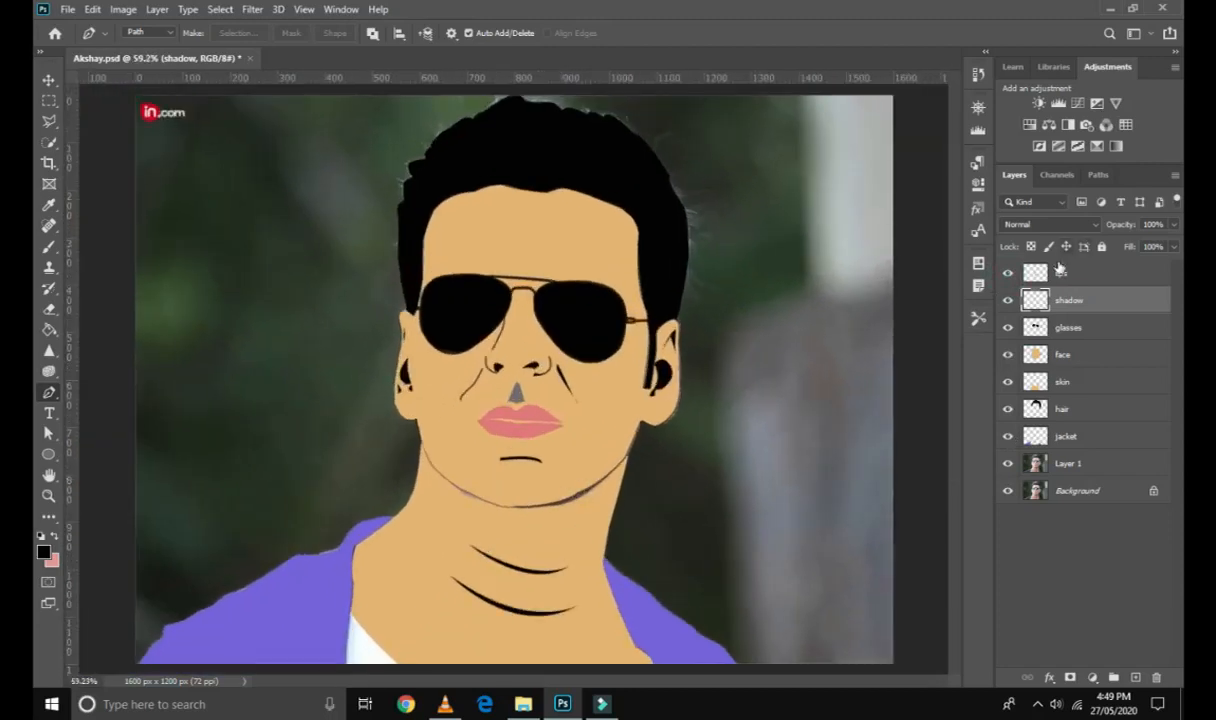
click(1060, 270)
key(ctrl+Return)
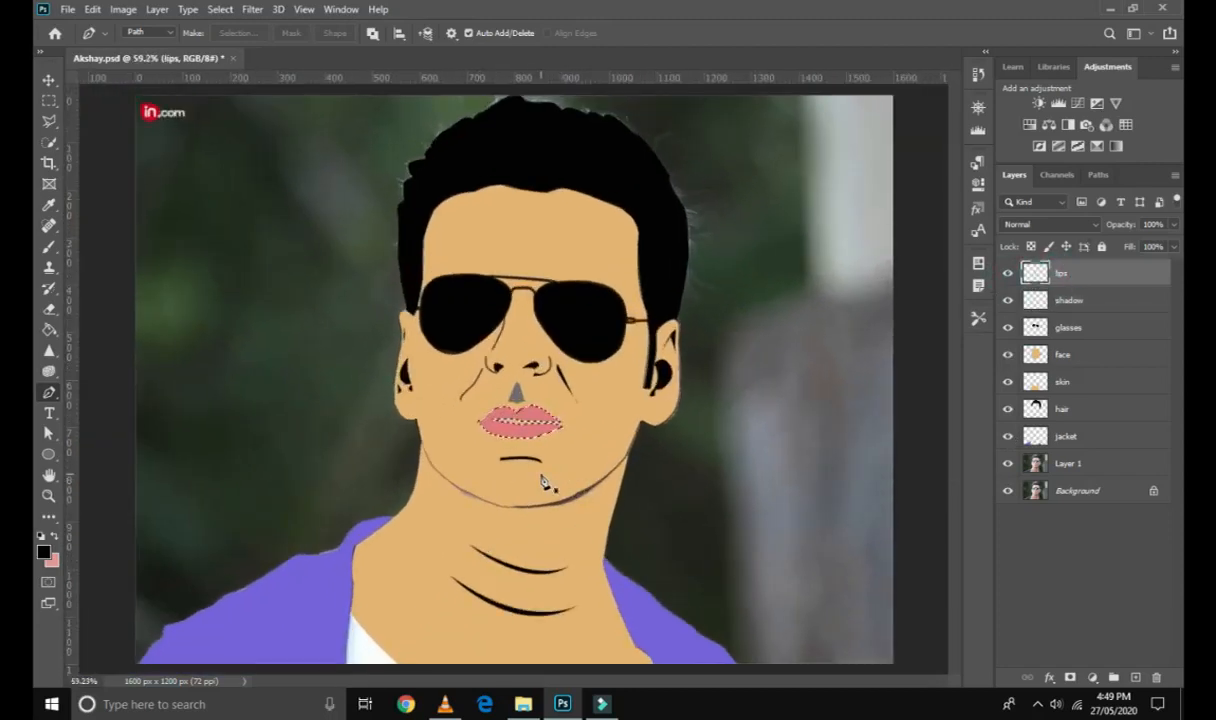
scroll(542, 480, up, 5)
click(54, 537)
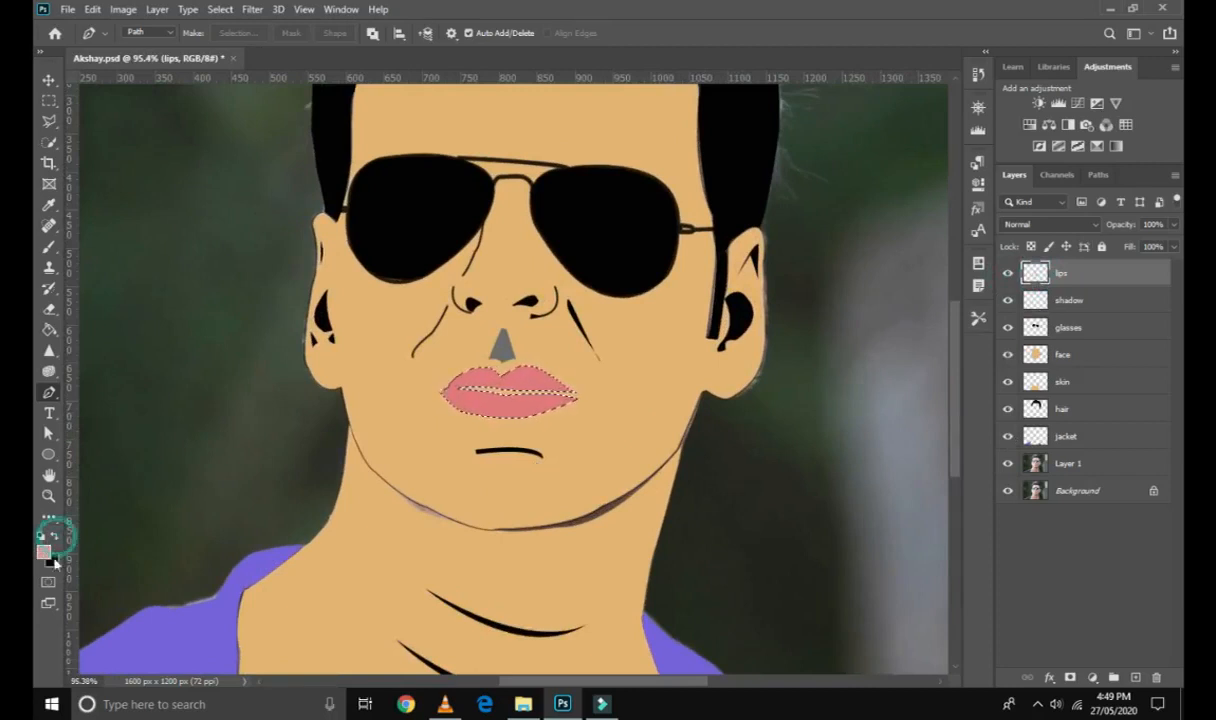
click(44, 552)
click(778, 313)
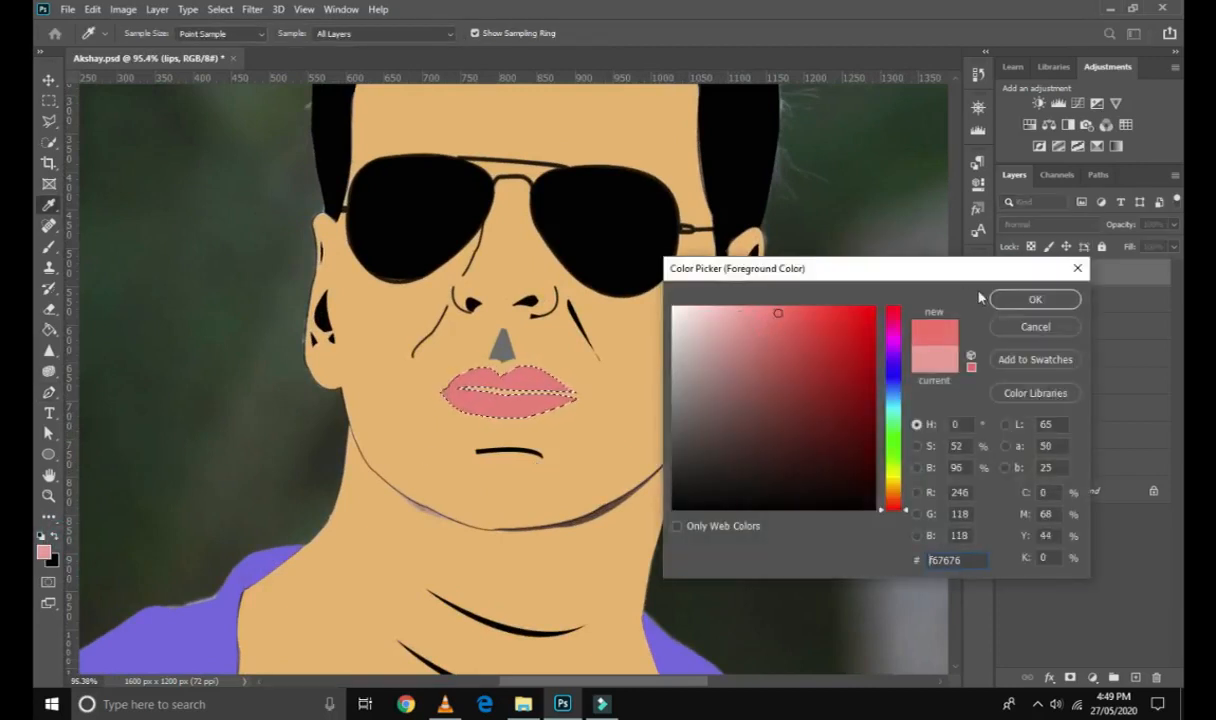
click(1030, 299)
key(p)
click(48, 329)
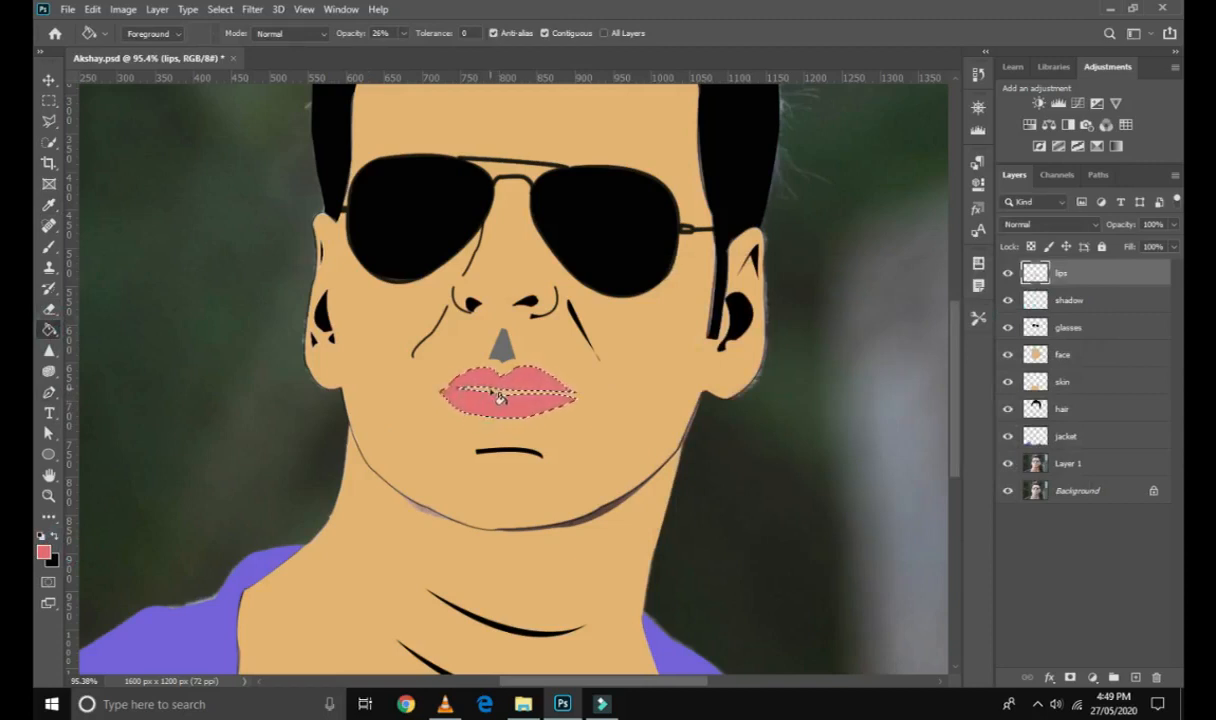
Deepen the selected lips with Paint Bucket fills of the red e84848 and a stronger pure red, and deselect them.
click(43, 551)
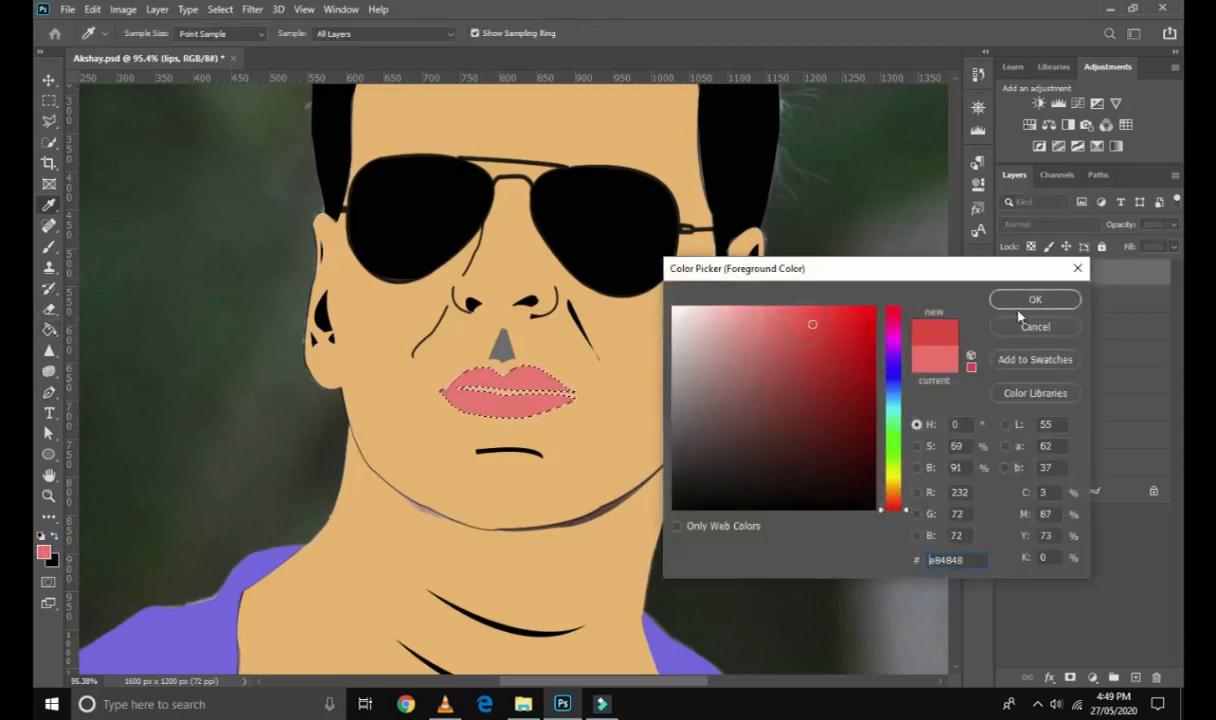
click(1035, 299)
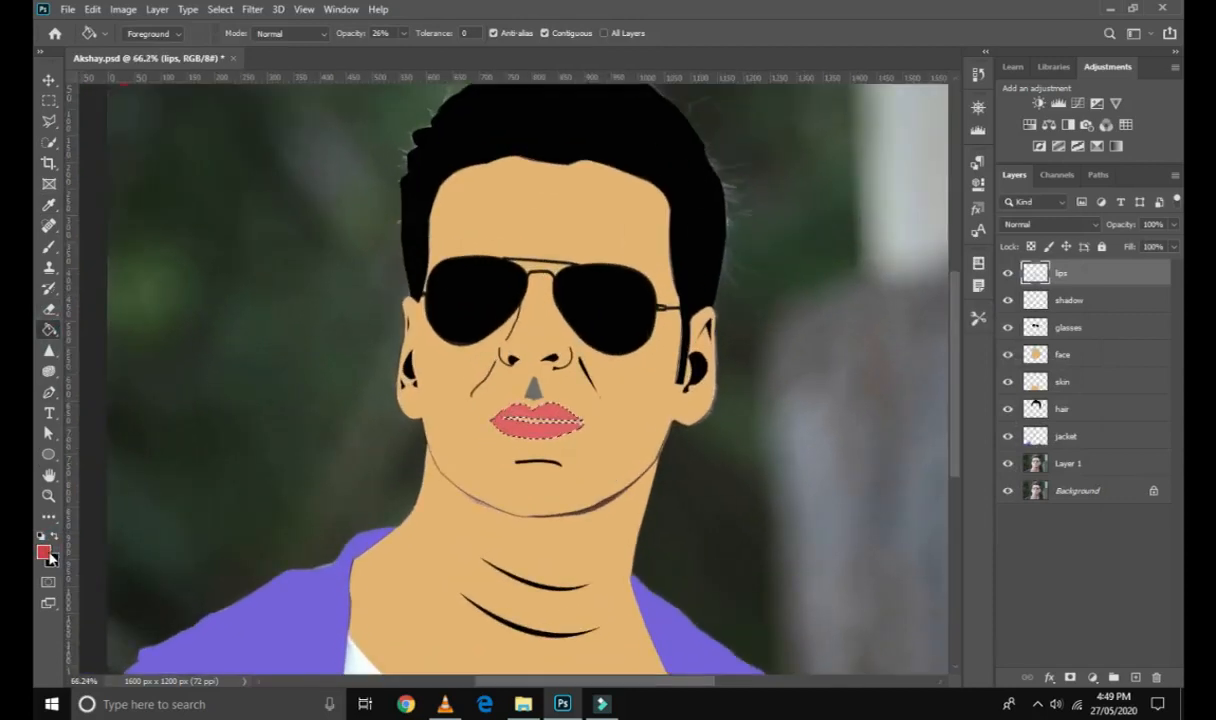
click(43, 551)
click(1064, 302)
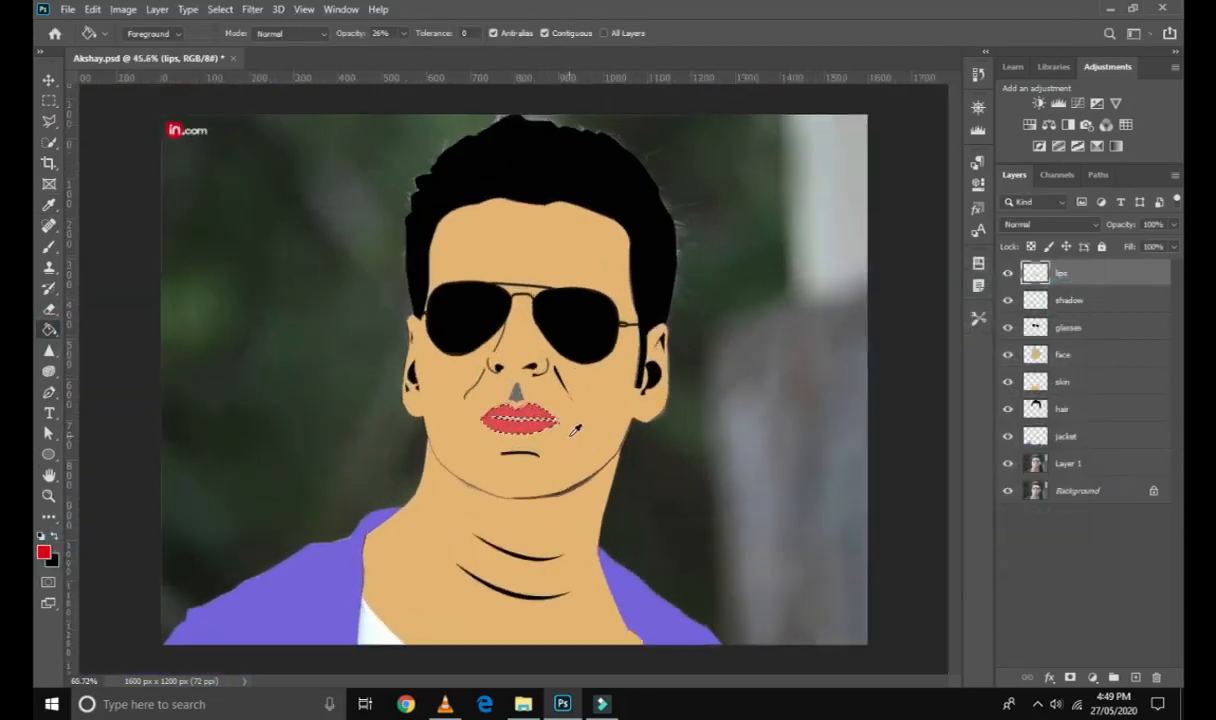
key(ctrl+d)
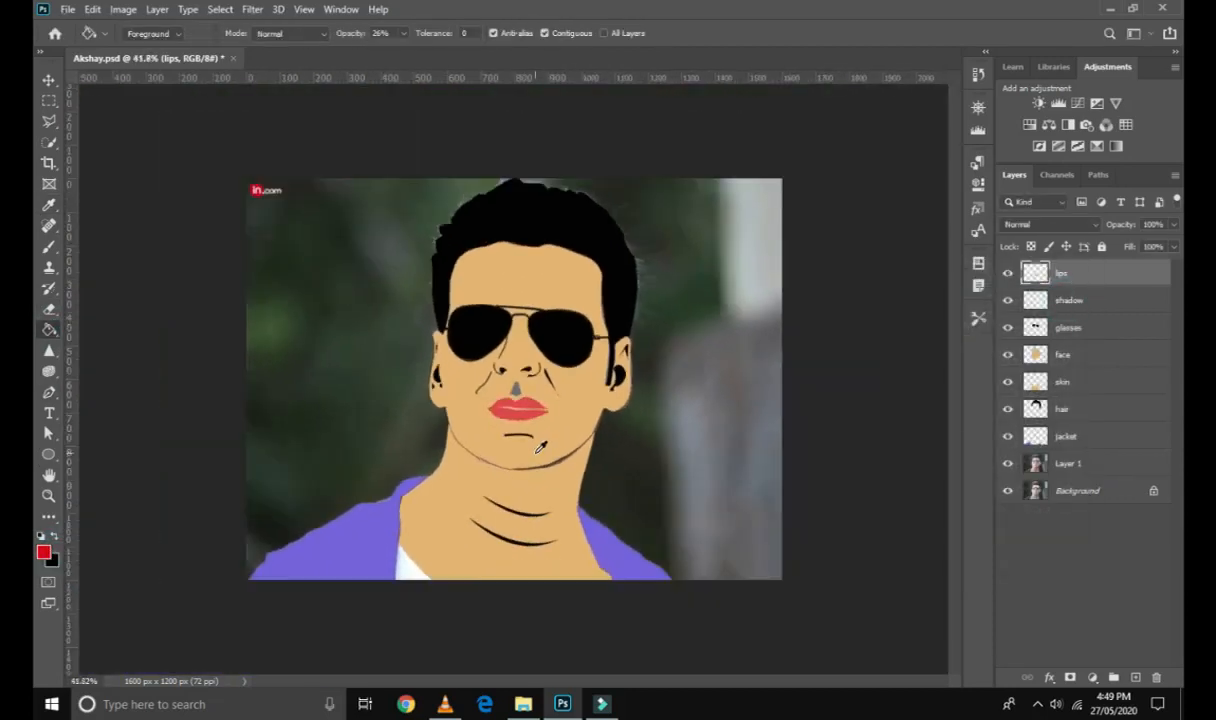
On the border layer, trace the left neck edge and jacket shoulder down to the photo's lower-left corner with the Pen tool.
scroll(540, 447, down, 3)
scroll(573, 442, up, 5)
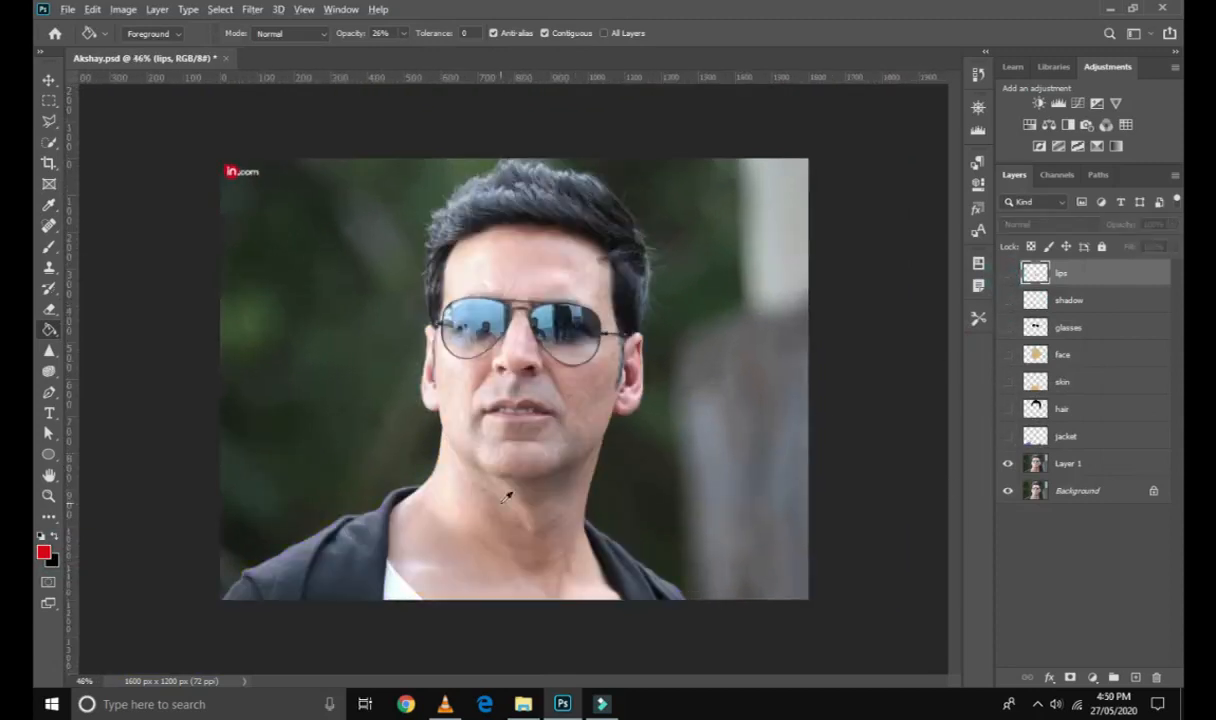
scroll(515, 476, up, 5)
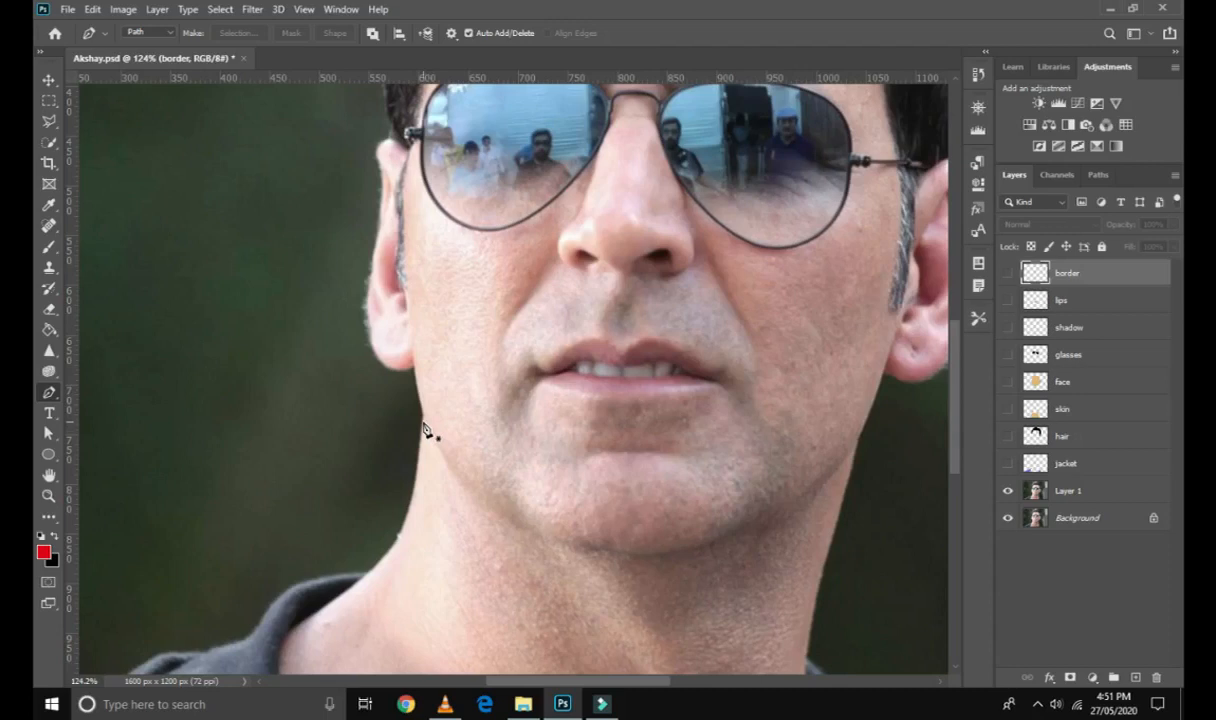
click(423, 421)
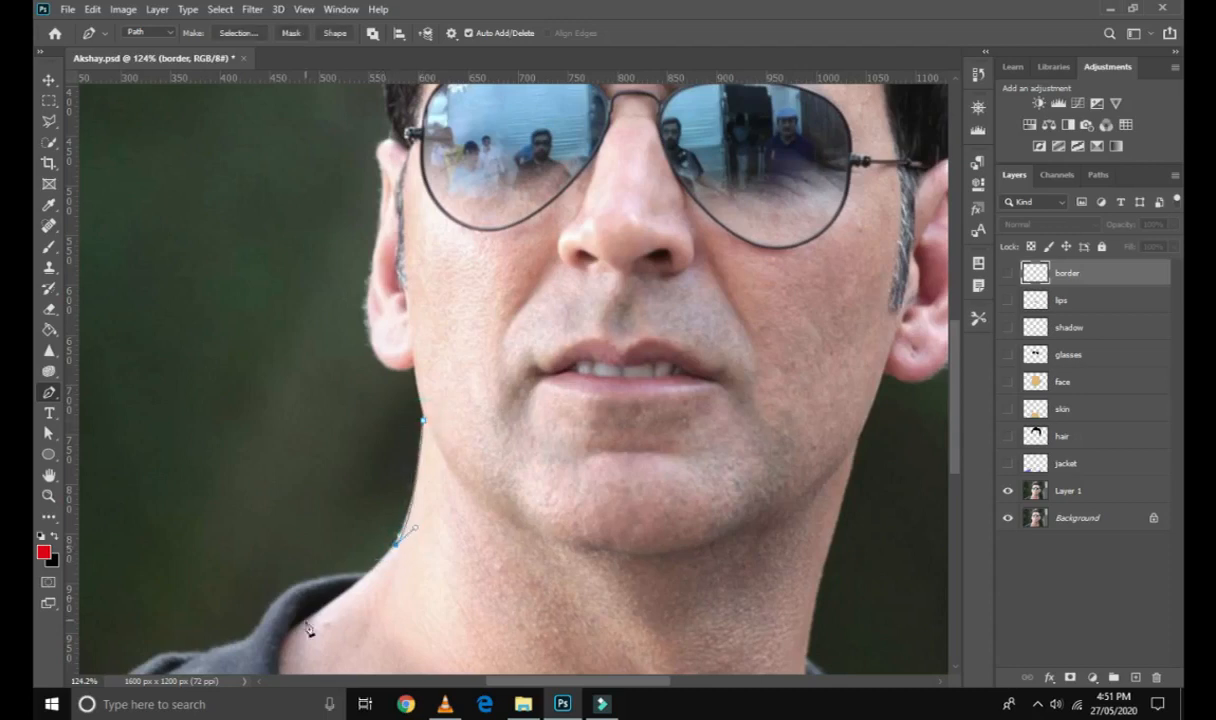
scroll(340, 580, down, 1)
drag(268, 476, 250, 540)
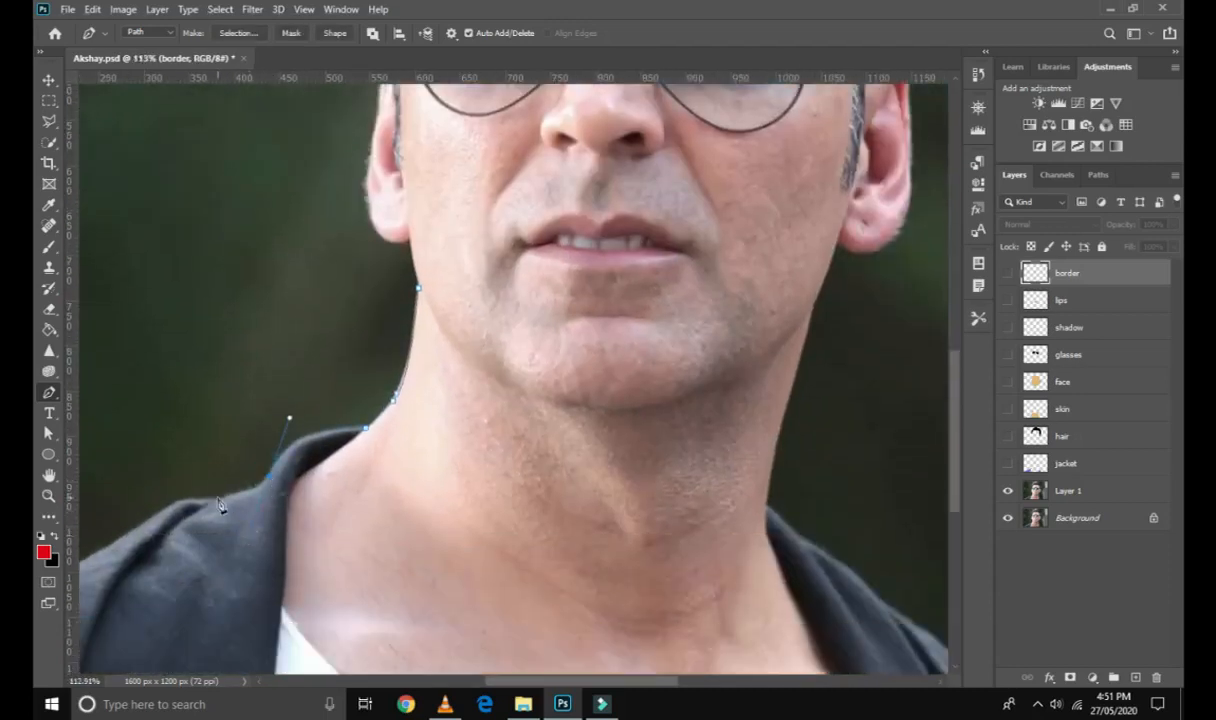
click(218, 499)
drag(131, 558, 541, 536)
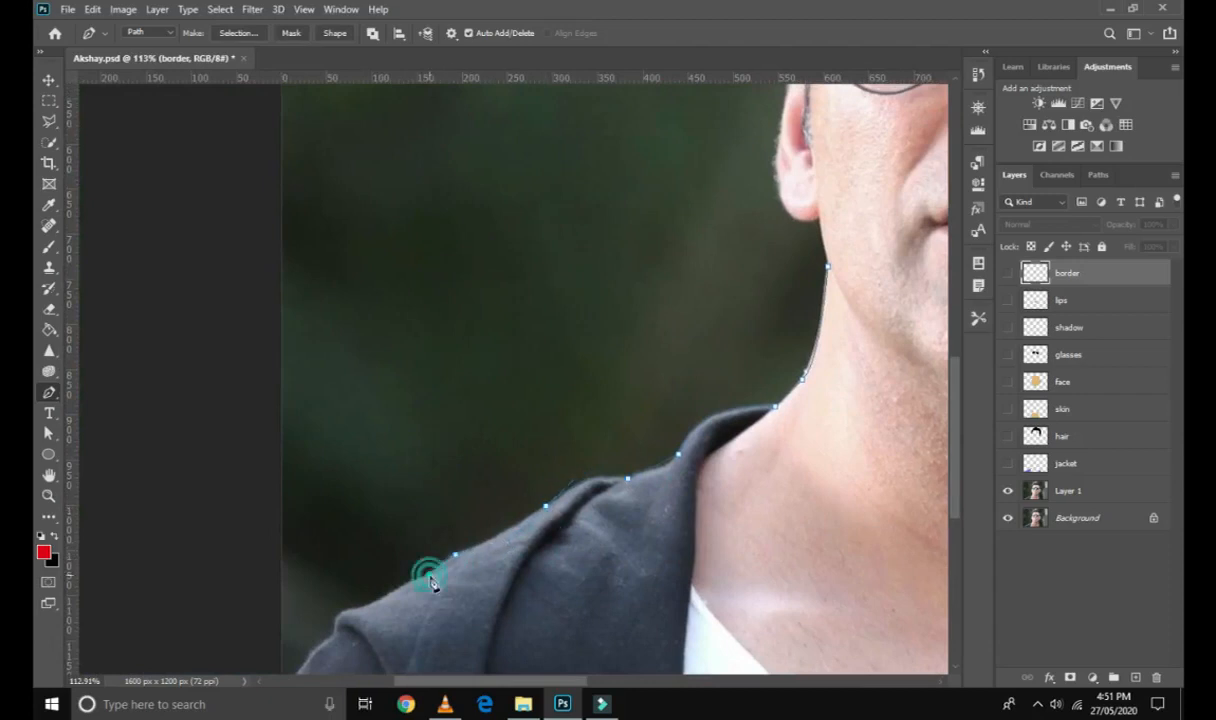
scroll(360, 614, down, 2)
drag(293, 609, 285, 640)
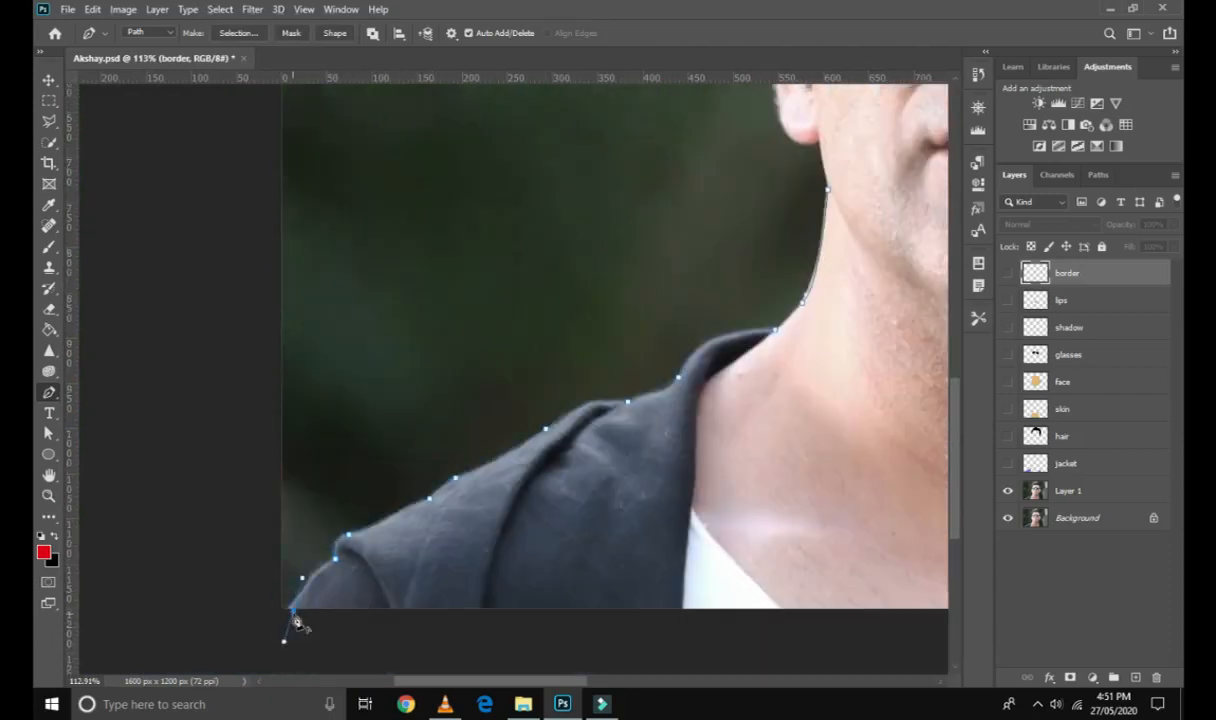
alt+click(294, 610)
Continue the outline path beneath the photo and up along the right shoulder and neck edge to the right earlobe.
scroll(440, 572, down, 10)
click(676, 584)
scroll(700, 560, up, 15)
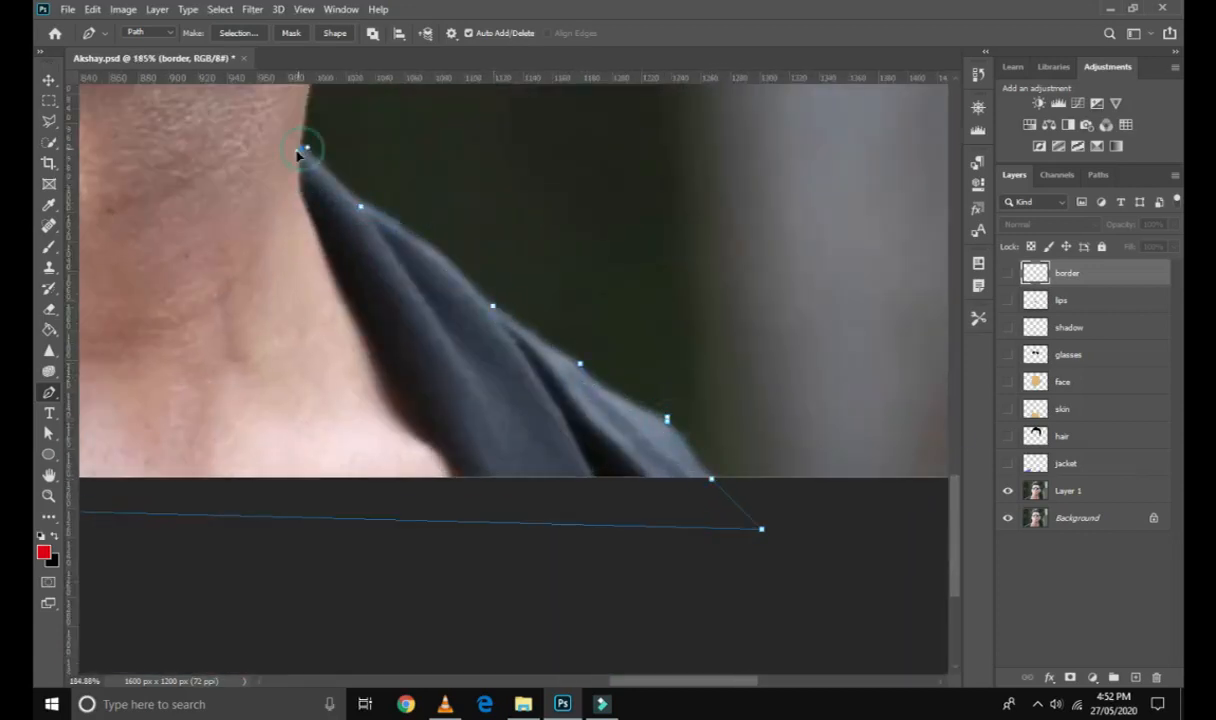
scroll(320, 200, up, 5)
scroll(632, 489, down, 4)
drag(628, 436, 652, 428)
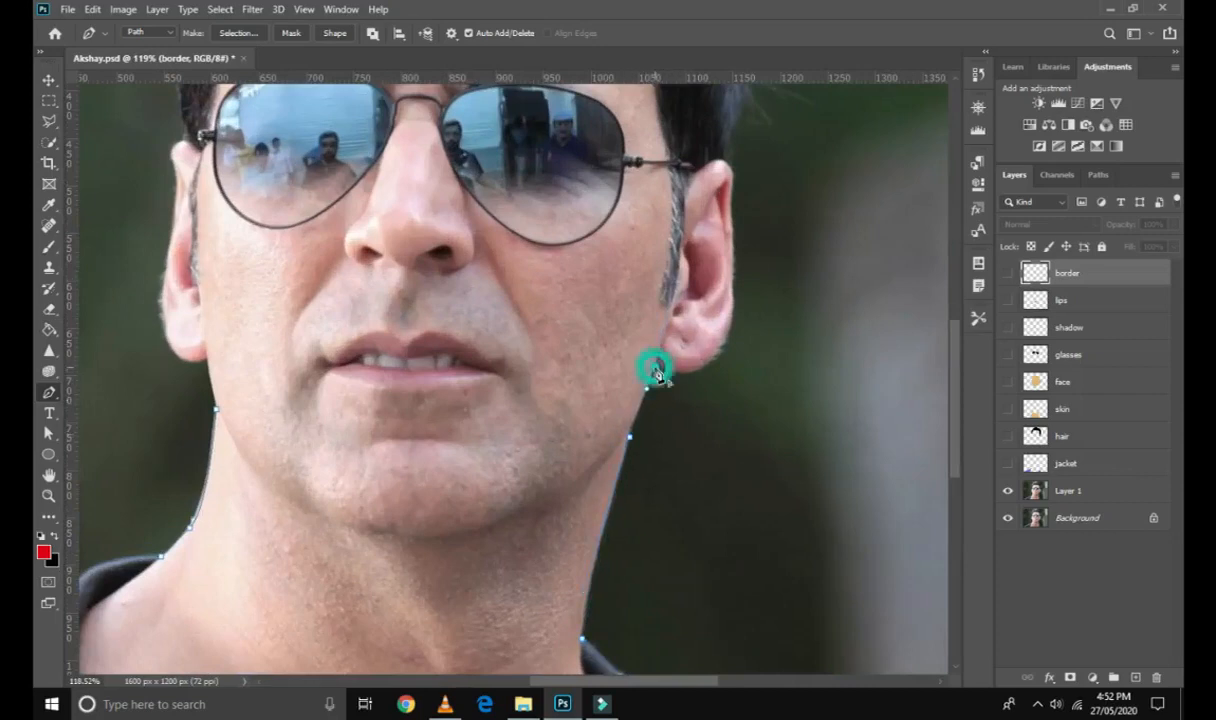
scroll(524, 414, down, 4)
scroll(505, 425, down, 2)
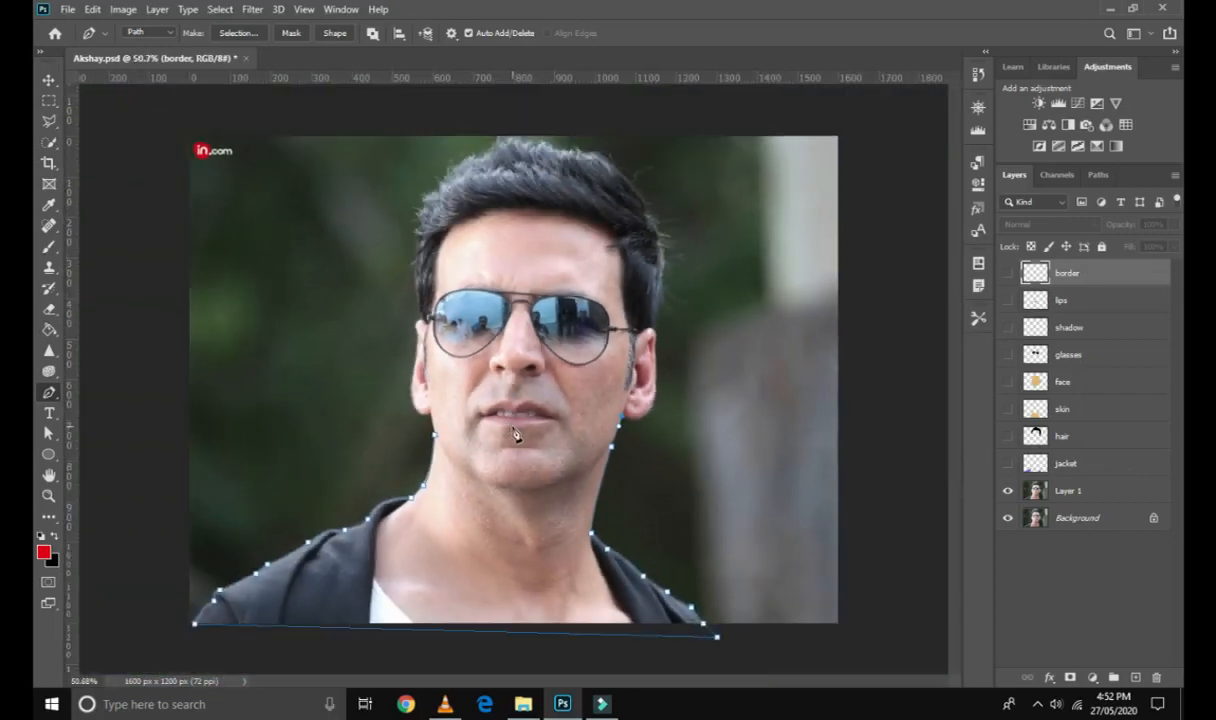
Show the border layer and stroke the neck and shoulder path in black with the Brush and Simulate Pressure.
right_click(518, 553)
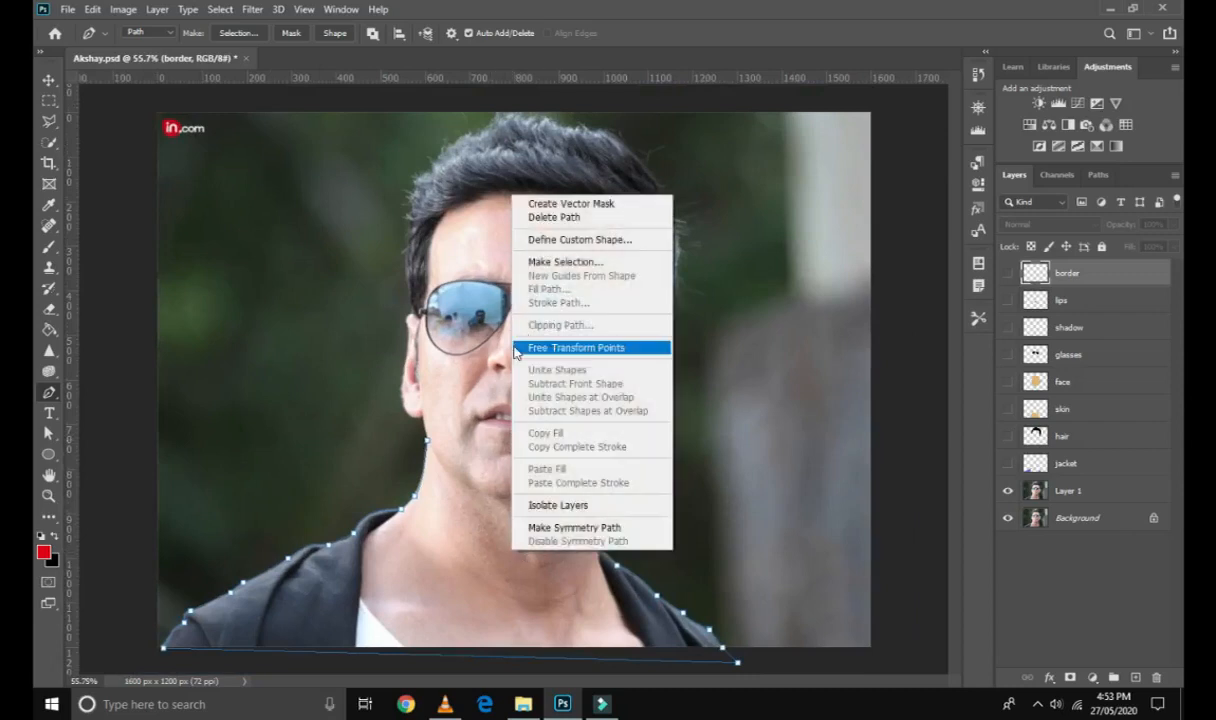
click(701, 402)
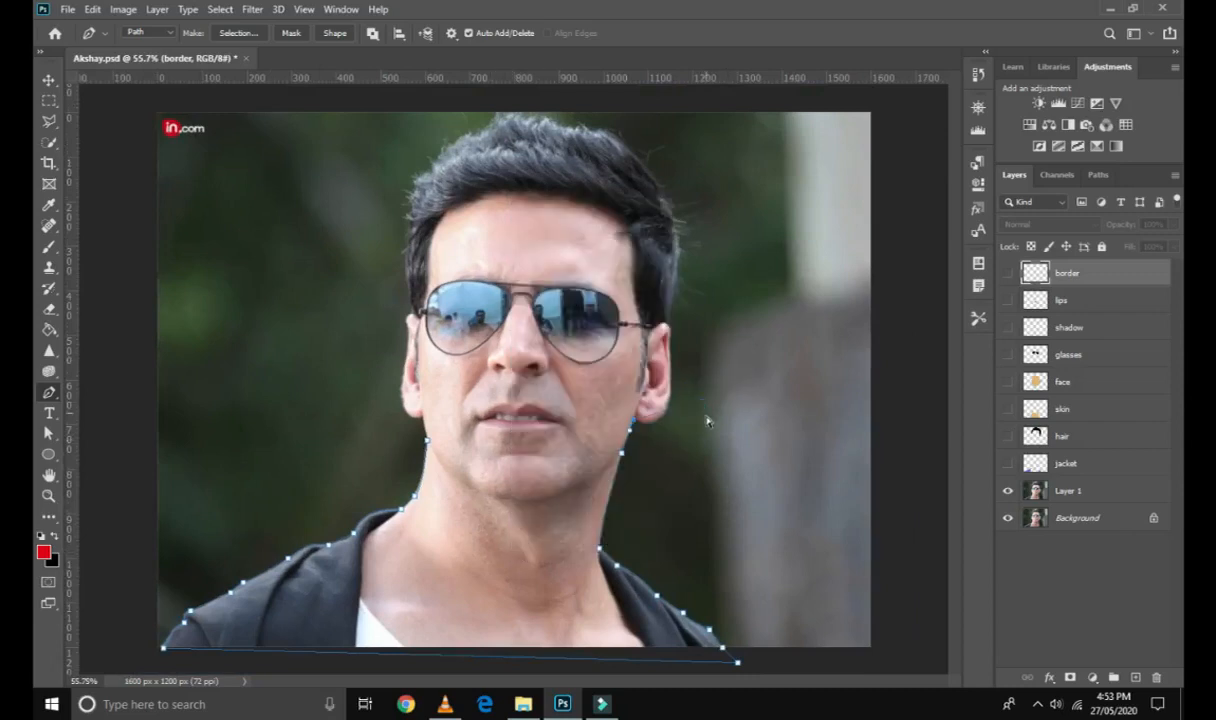
click(1008, 272)
right_click(478, 492)
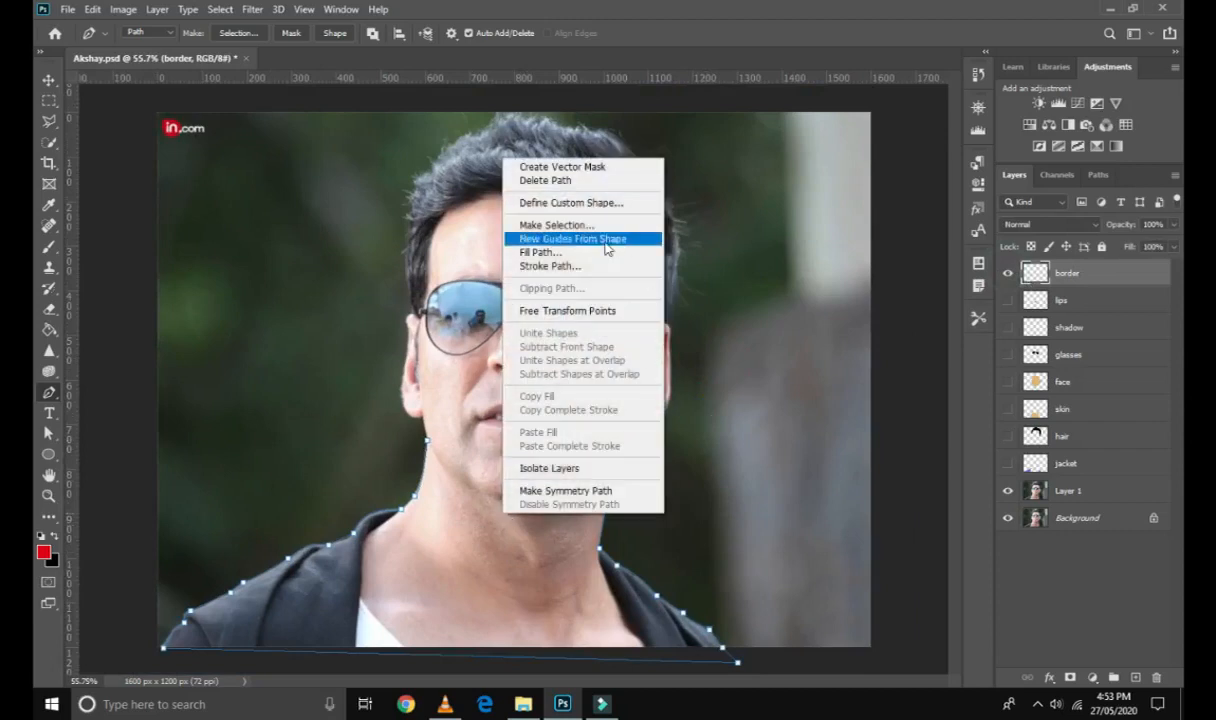
click(630, 261)
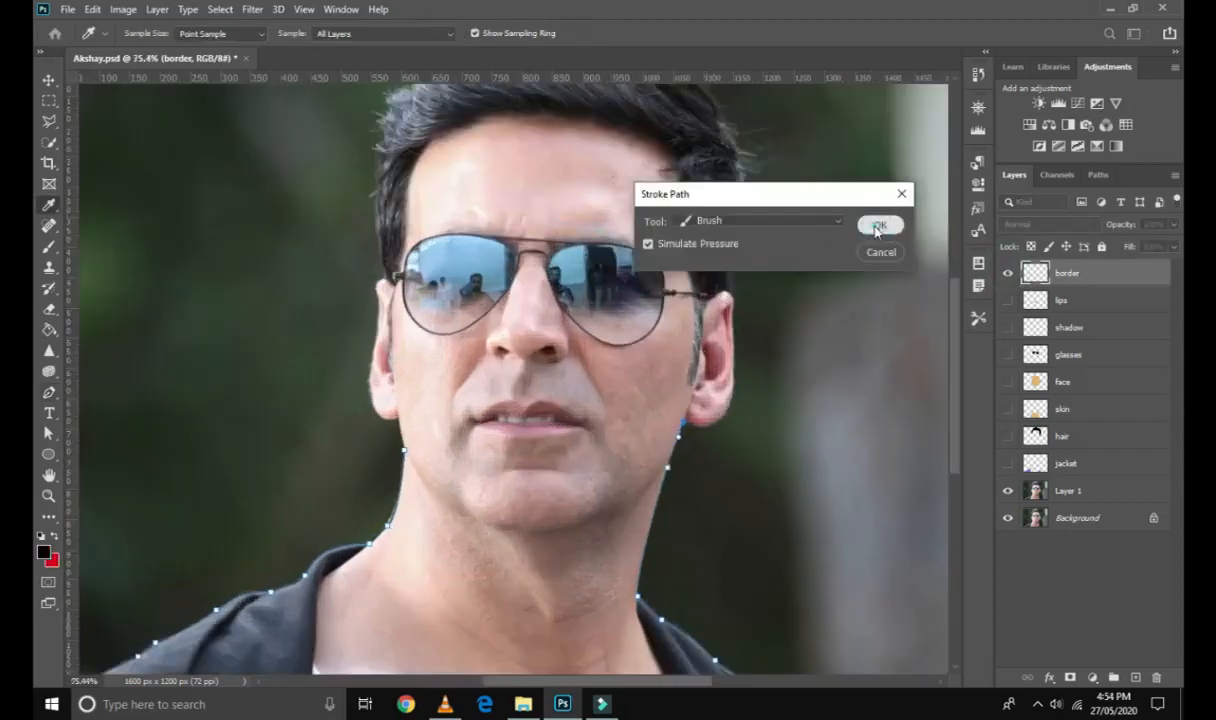
click(878, 227)
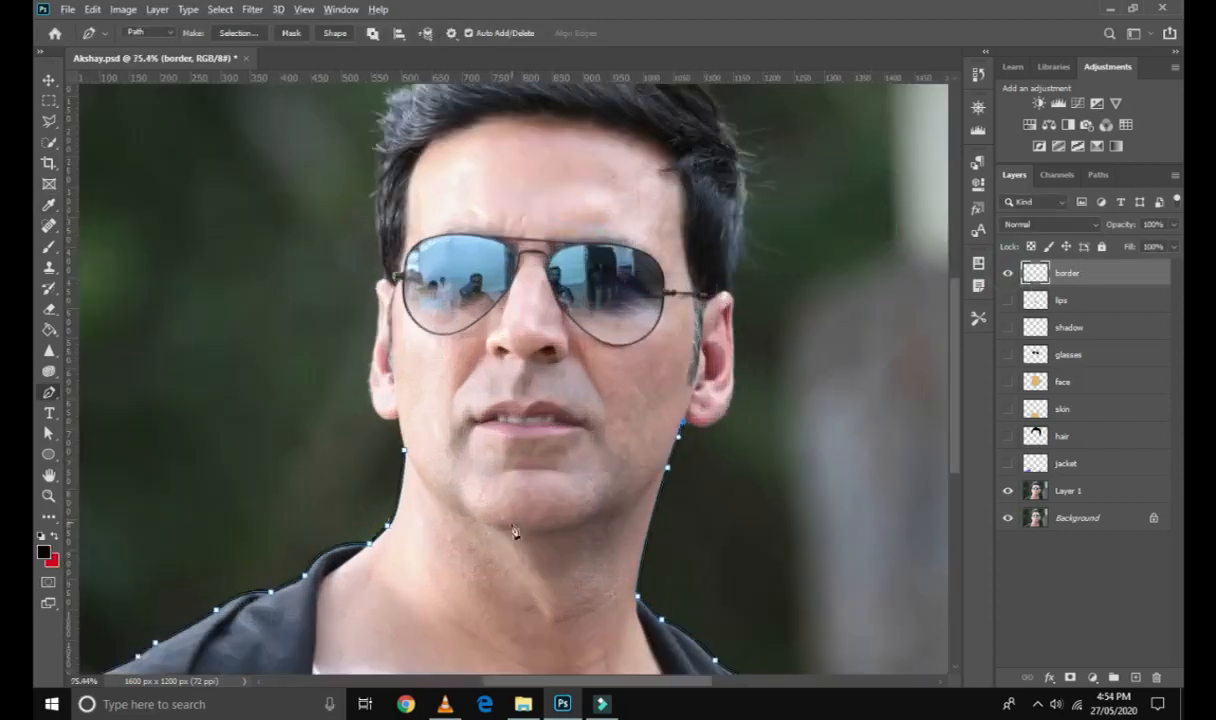
Delete the neck and shoulder path and show all traced layers from jacket to lips again.
scroll(516, 532, down, 1)
right_click(502, 544)
click(588, 213)
scroll(698, 560, down, 5)
scroll(700, 562, up, 1)
drag(1007, 463, 1008, 300)
Trace the left collar edge between jacket and neck, stroke it in black with the Brush, and delete the path.
scroll(340, 560, up, 5)
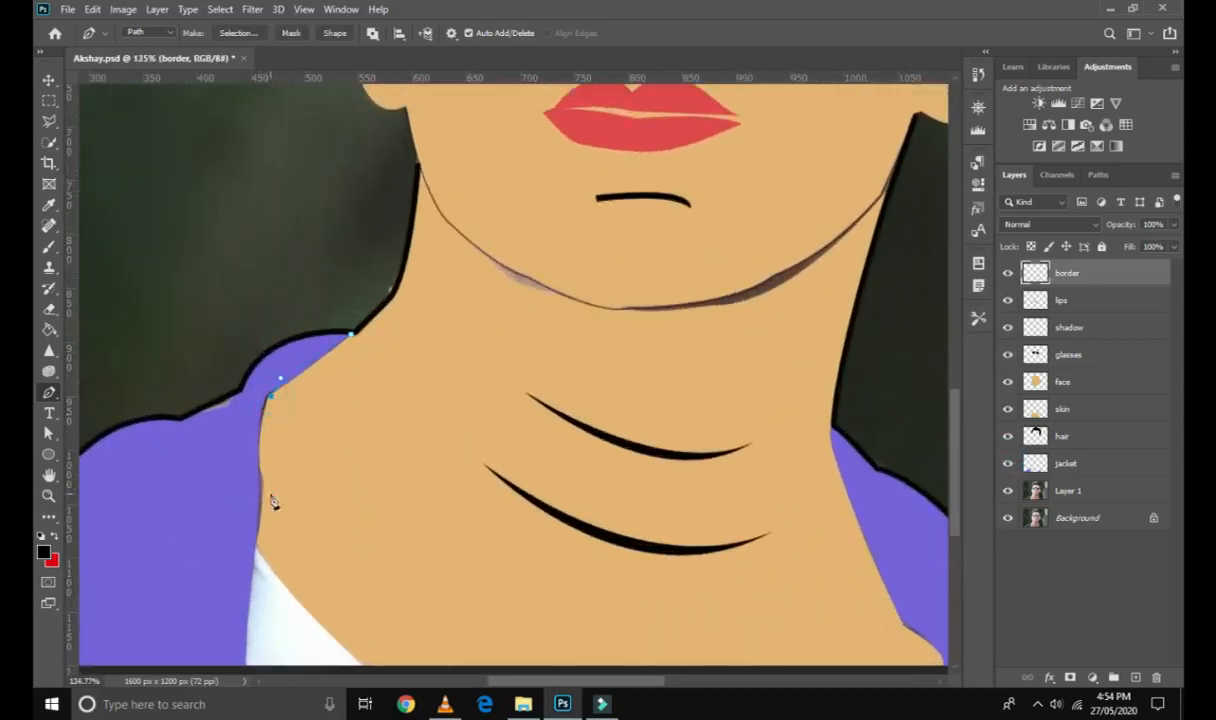
right_click(307, 528)
click(353, 283)
click(878, 227)
right_click(254, 447)
click(296, 114)
Trace the right collar edge between neck and jacket down toward the photo's lower edge with the Pen tool.
scroll(602, 520, down, 4)
scroll(744, 436, up, 3)
drag(744, 436, 277, 385)
click(297, 342)
drag(316, 424, 344, 470)
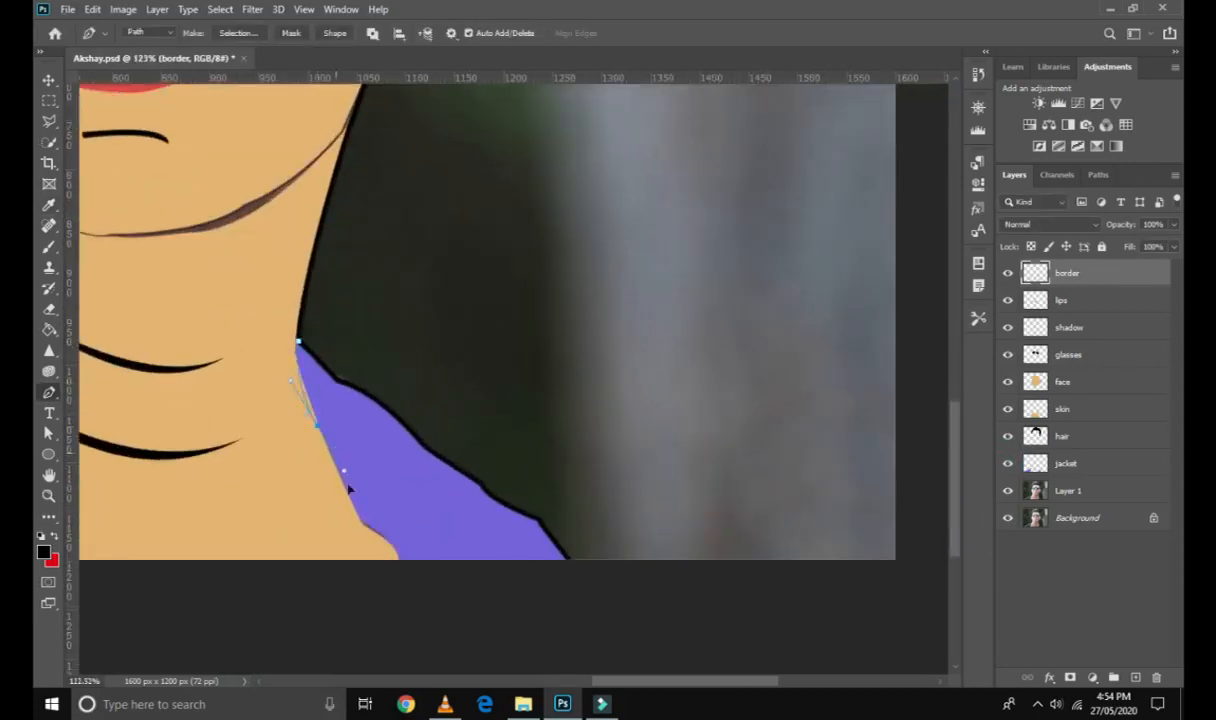
Stroke the right collar path in black with the Brush and delete the path.
right_click(396, 545)
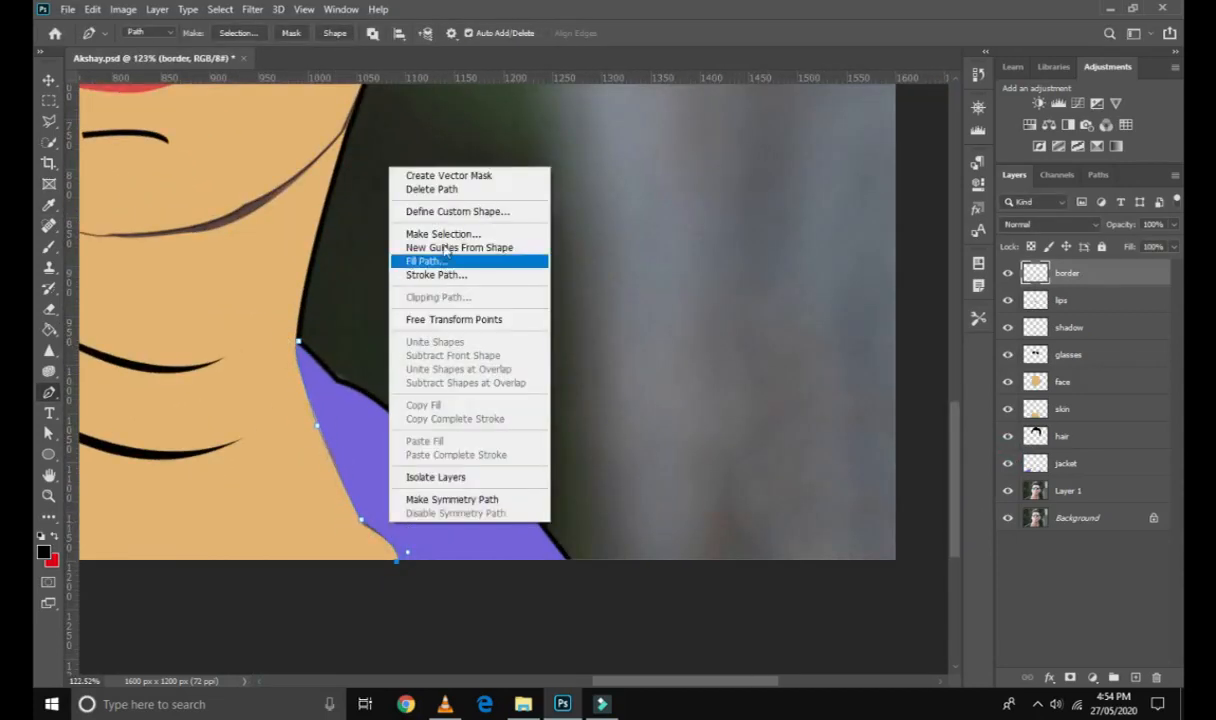
click(430, 274)
click(874, 226)
right_click(295, 360)
click(355, 34)
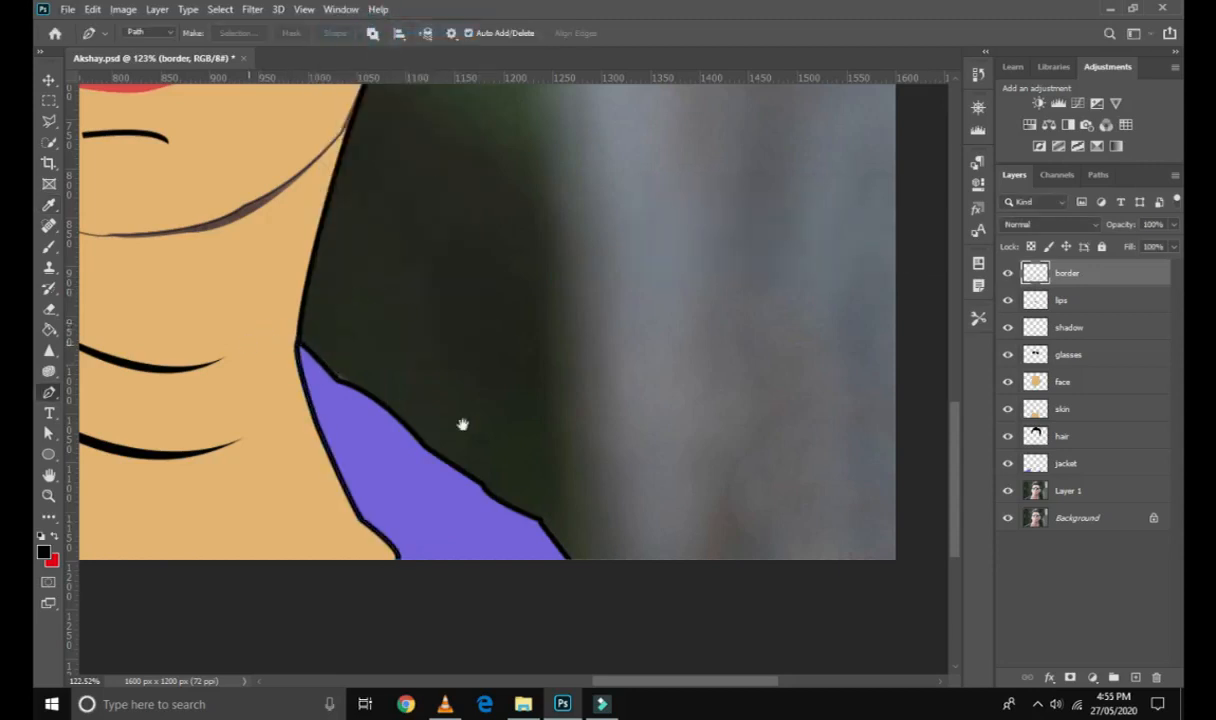
Hide Layer 1 and the Background layer so only the traced artwork shows over transparency.
drag(387, 405, 649, 467)
scroll(529, 475, down, 9)
scroll(590, 420, up, 12)
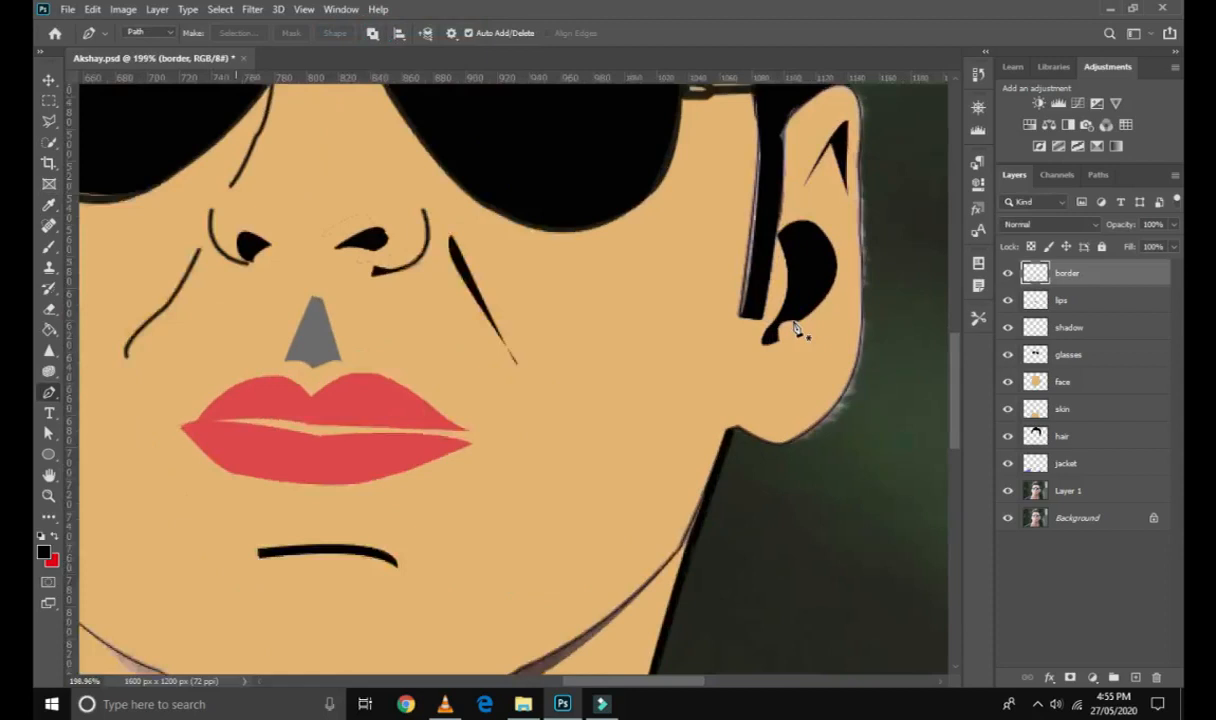
scroll(816, 338, down, 1)
click(1007, 517)
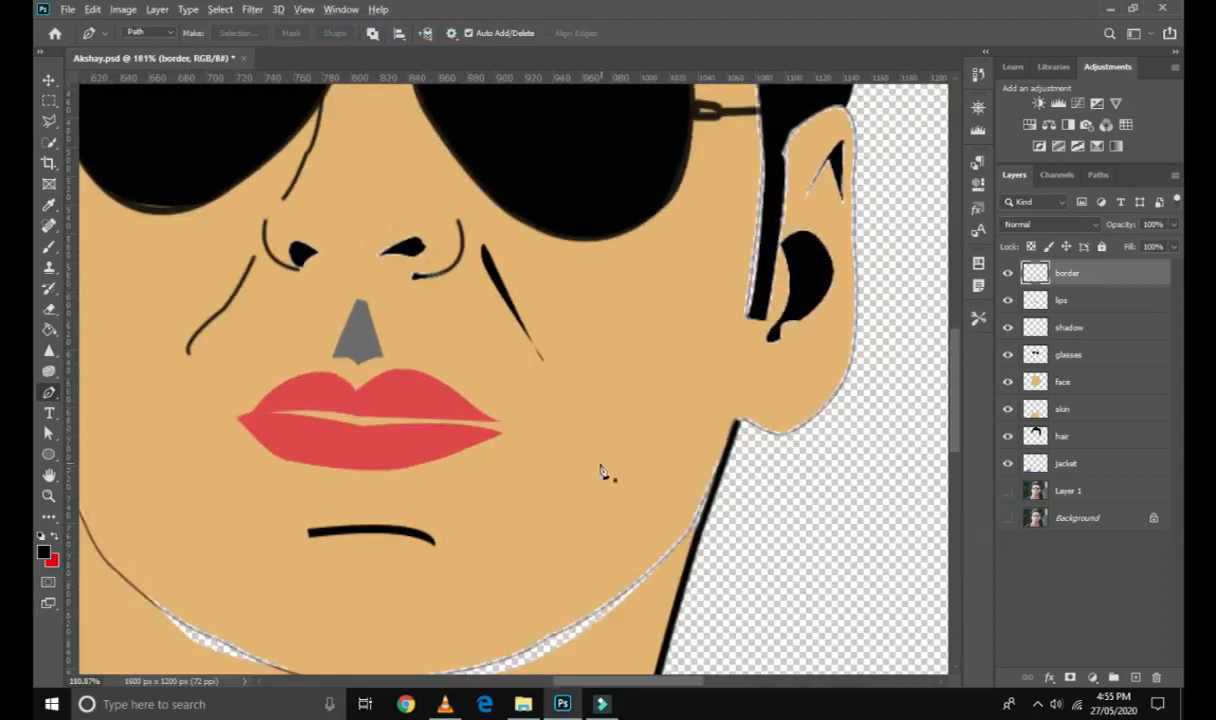
Examine the edges where the face meets the hair, ears and neck for transparent gaps.
scroll(603, 470, down, 6)
scroll(581, 418, up, 3)
scroll(583, 418, up, 4)
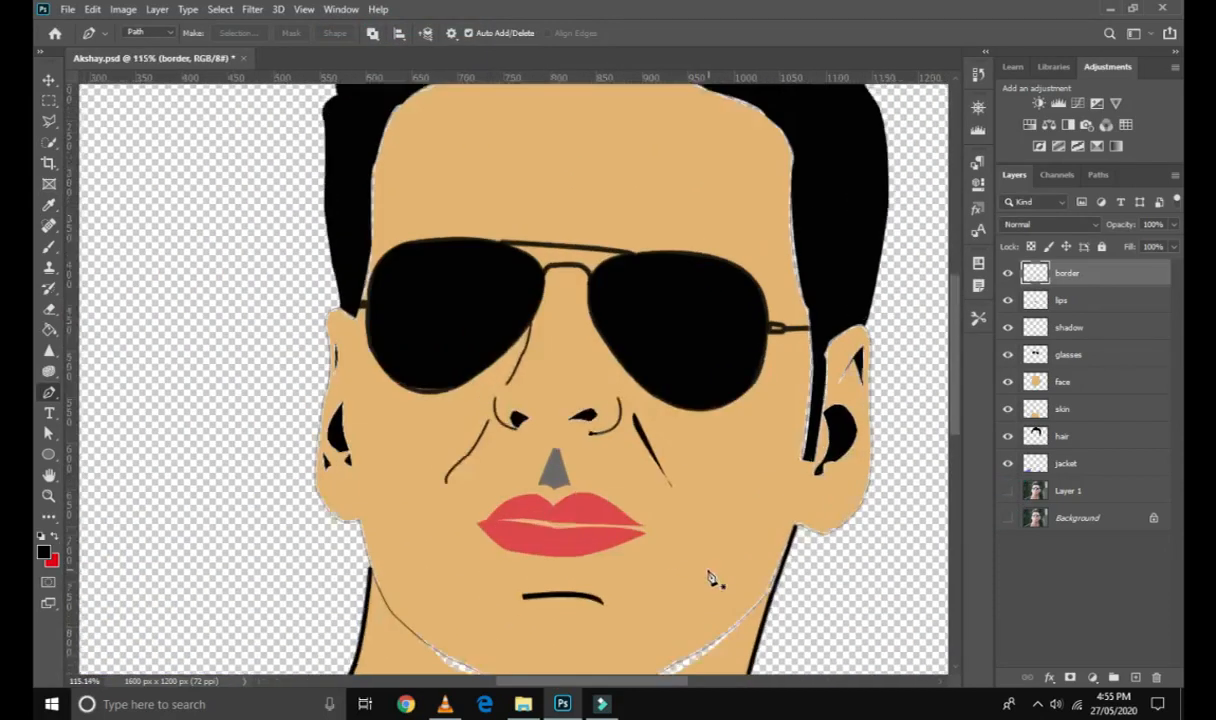
scroll(271, 388, down, 1)
click(1062, 381)
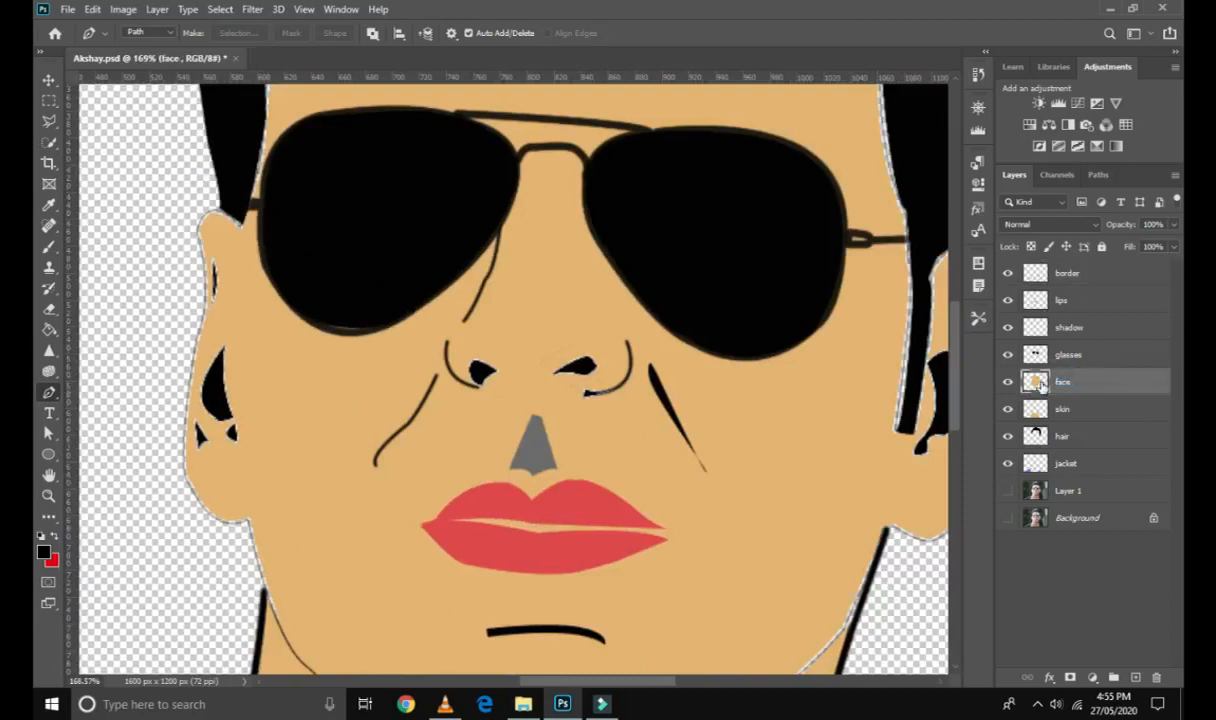
scroll(740, 195, down, 2)
scroll(780, 222, up, 4)
scroll(822, 262, up, 1)
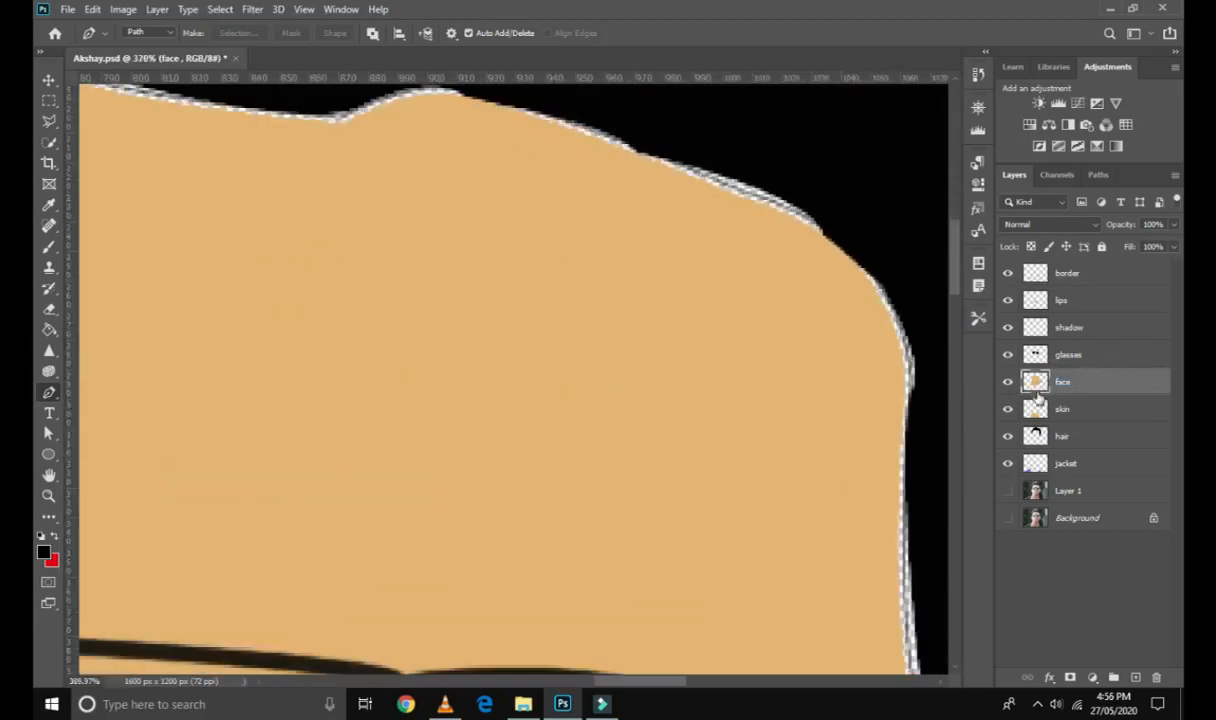
On the hair layer, brush black over the transparent gap between the forehead's right edge and the hair.
click(1062, 436)
key(b)
scroll(812, 234, up, 2)
scroll(575, 163, down, 1)
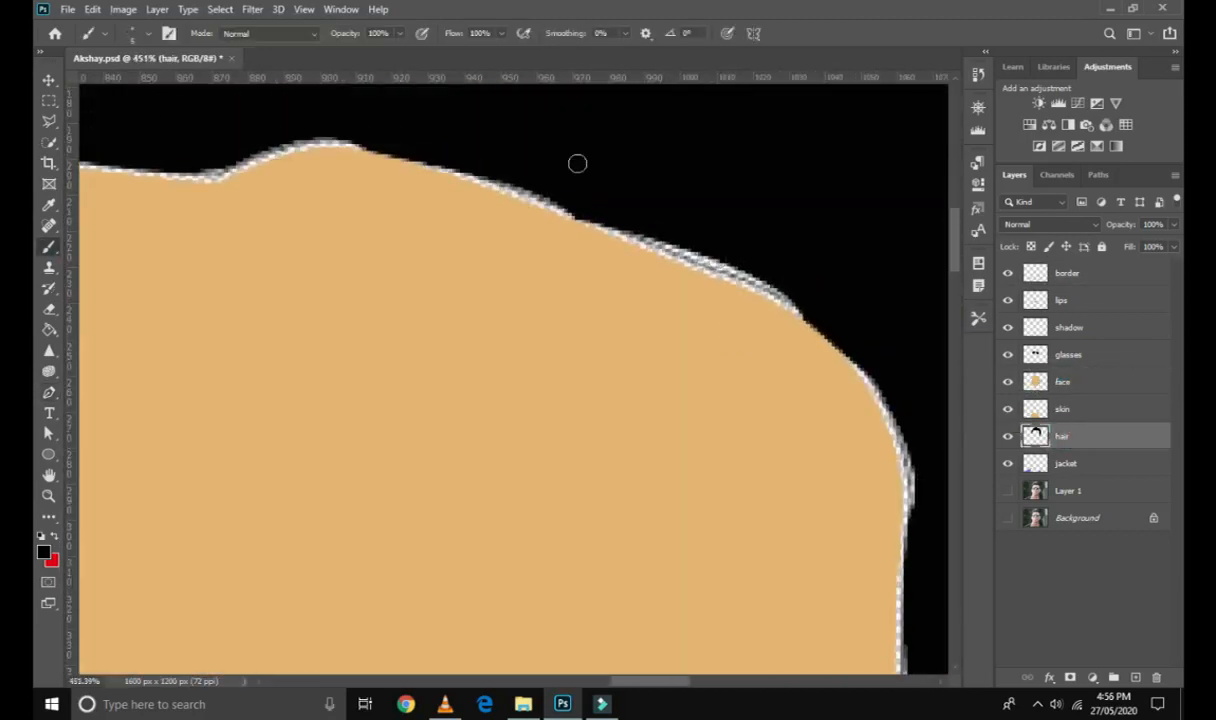
mouse_move(640, 252)
mouse_down()
mouse_move(366, 141)
mouse_move(768, 306)
mouse_up()
drag(838, 300, 473, 275)
drag(440, 284, 540, 467)
scroll(540, 467, down, 8)
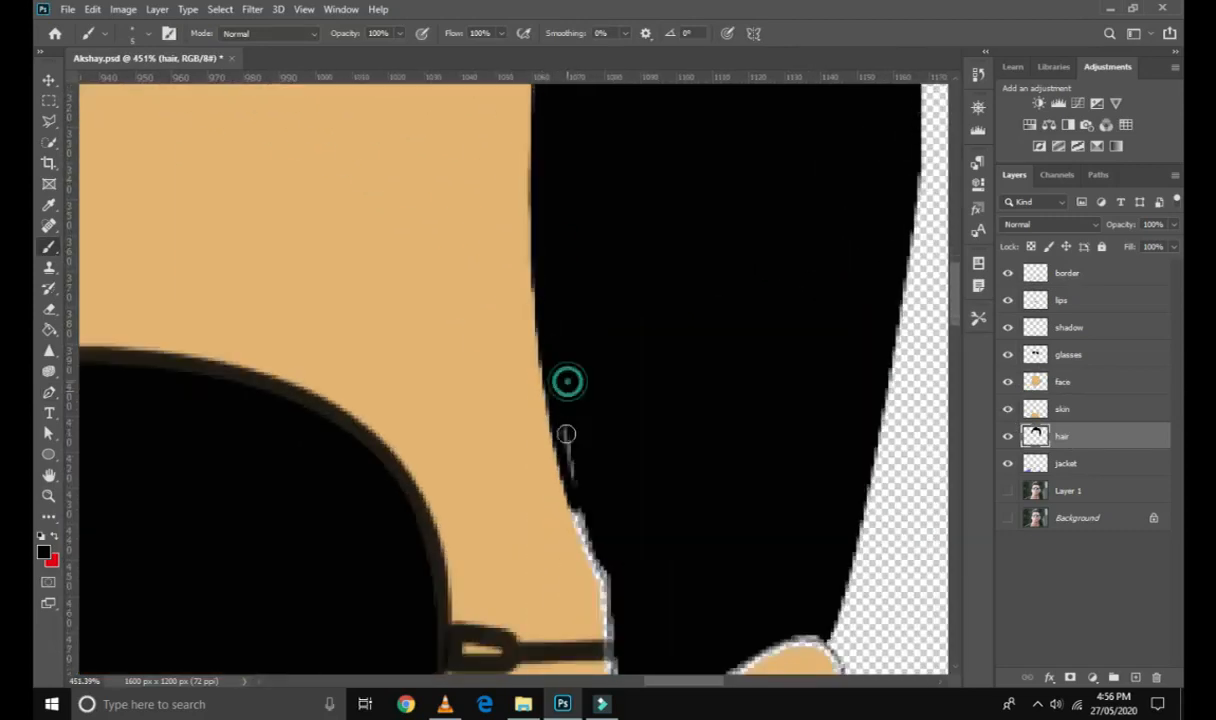
Paint black over the gaps along both edges of the right sideburn, down to the ear.
scroll(624, 599, down, 5)
mouse_move(613, 250)
mouse_down()
mouse_move(630, 312)
mouse_move(597, 594)
mouse_move(621, 499)
mouse_up()
scroll(630, 312, down, 4)
mouse_move(675, 225)
mouse_down()
mouse_move(667, 420)
mouse_move(635, 636)
mouse_up()
drag(669, 450, 681, 594)
scroll(645, 480, down, 5)
mouse_move(668, 505)
mouse_down()
mouse_move(643, 562)
mouse_move(790, 407)
mouse_move(672, 316)
mouse_up()
Paint black over the gap between the top of the right ear and the hair.
scroll(760, 250, up, 3)
drag(790, 149, 727, 264)
drag(786, 174, 821, 284)
scroll(760, 141, up, 3)
drag(680, 180, 812, 106)
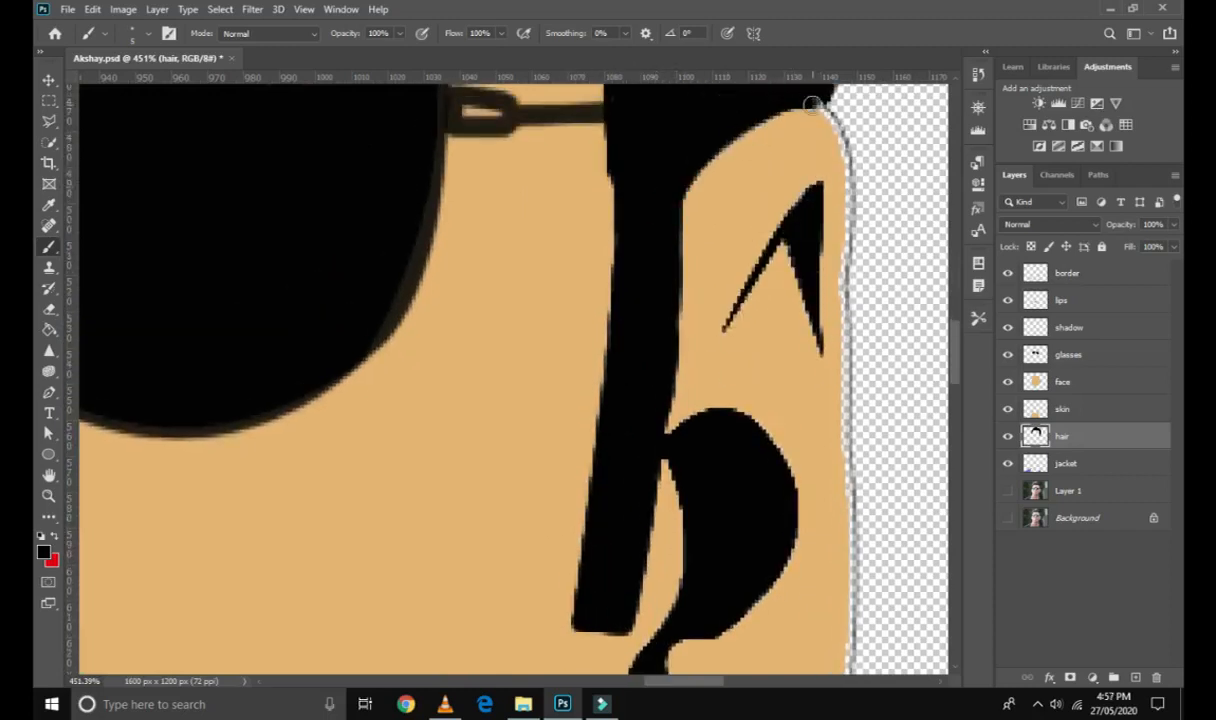
scroll(737, 399, down, 9)
Enlarge the brush to 18 px and paint black over the gaps along the left hairline and sideburn.
scroll(587, 167, up, 5)
mouse_move(665, 172)
mouse_down()
mouse_move(610, 175)
mouse_move(491, 148)
mouse_up()
key(])
key(])
key(])
key(])
key(])
key(])
mouse_move(359, 163)
mouse_down()
mouse_move(225, 168)
mouse_move(111, 332)
mouse_move(362, 191)
mouse_up()
drag(312, 265, 278, 586)
scroll(287, 588, down, 2)
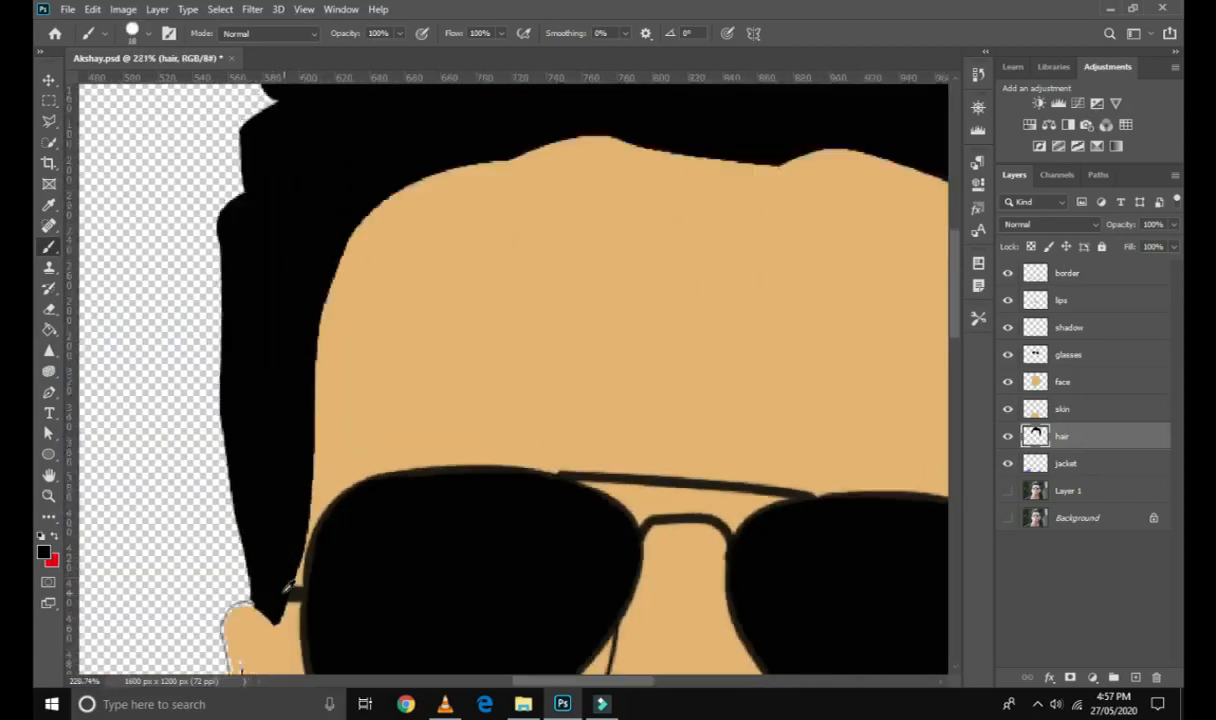
Reduce the brush to 10 px, sample the neck's skin tone and paint over the jawline gaps on the skin layer.
scroll(283, 610, up, 6)
key([)
key([)
key([)
key([)
scroll(340, 520, down, 11)
scroll(352, 440, up, 3)
scroll(352, 490, up, 3)
alt+click(350, 503)
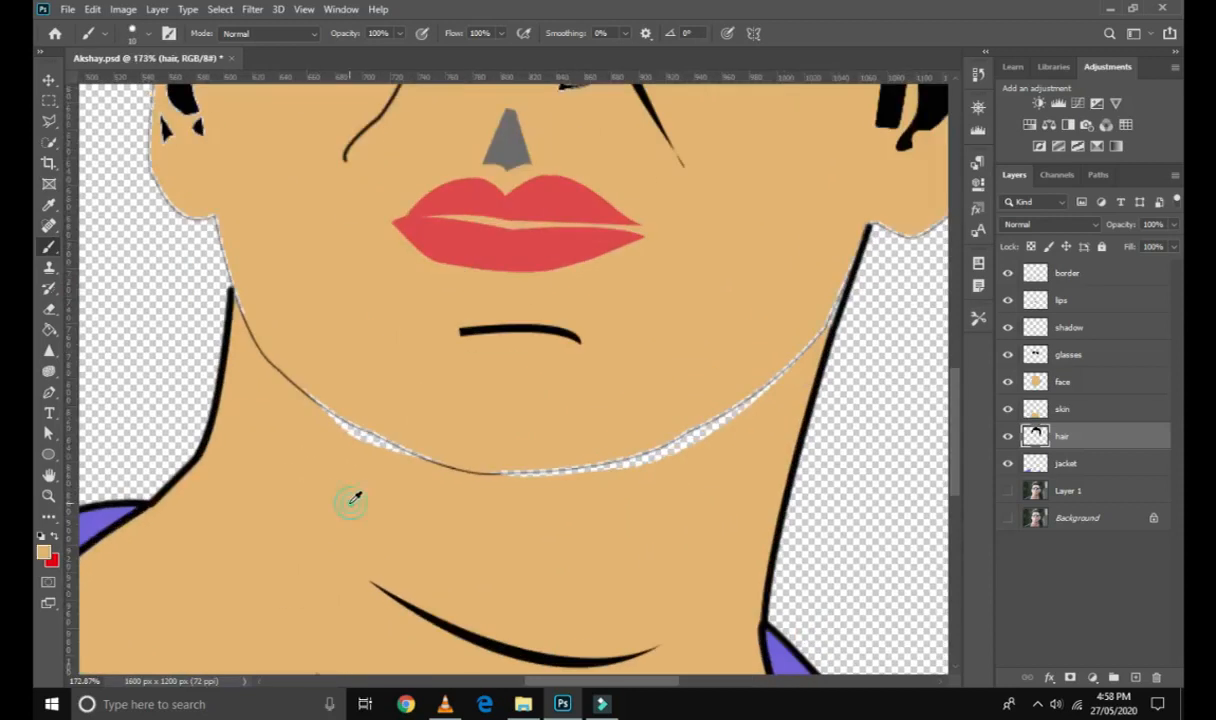
click(1045, 409)
scroll(434, 537, up, 5)
mouse_move(370, 380)
mouse_down()
mouse_move(233, 315)
mouse_move(795, 385)
mouse_move(905, 330)
mouse_up()
drag(768, 418, 318, 455)
Paint skin tone over the gaps along the right ear's lobe and outer edge on the skin layer.
drag(632, 162, 478, 350)
scroll(600, 235, up, 2)
drag(662, 210, 653, 235)
scroll(800, 275, up, 3)
key(ctrl+z)
mouse_move(738, 358)
mouse_down()
mouse_move(860, 258)
mouse_move(869, 150)
mouse_up()
scroll(866, 140, up, 3)
drag(844, 108, 862, 360)
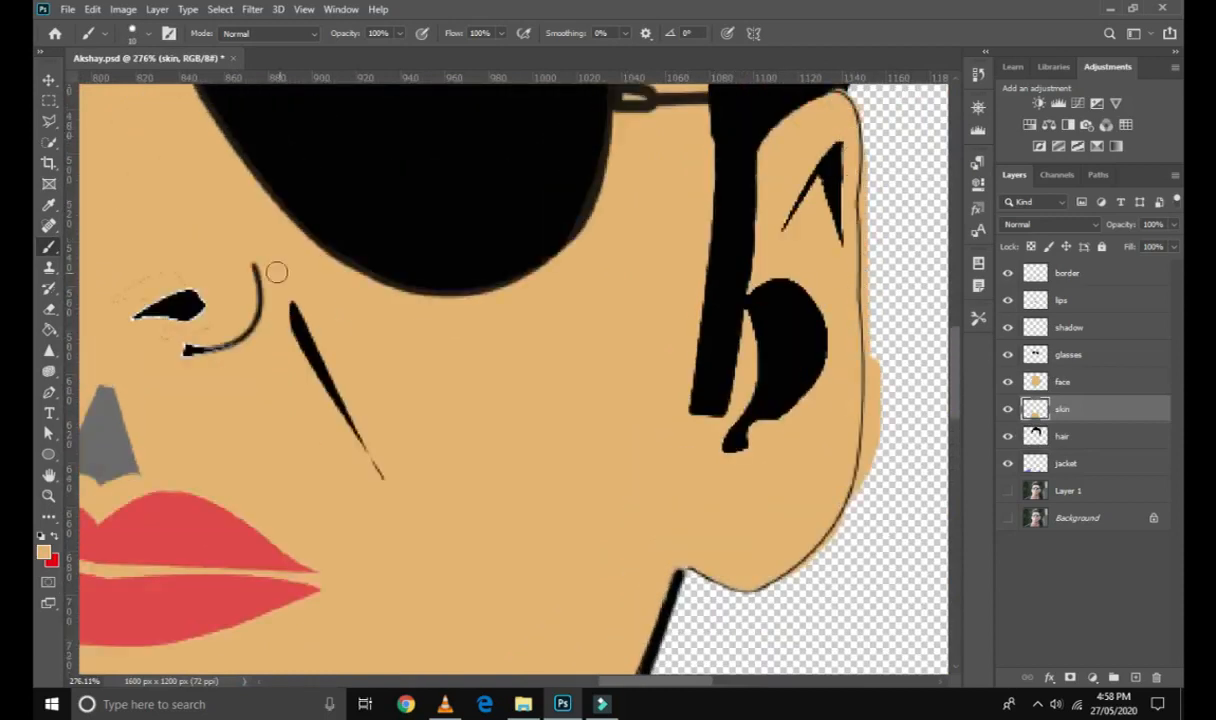
Erase the skin tone that spills outside the right ear's outline.
click(48, 309)
mouse_move(735, 348)
mouse_down()
mouse_move(583, 341)
mouse_move(675, 362)
mouse_up()
drag(871, 388, 652, 370)
drag(656, 338, 656, 444)
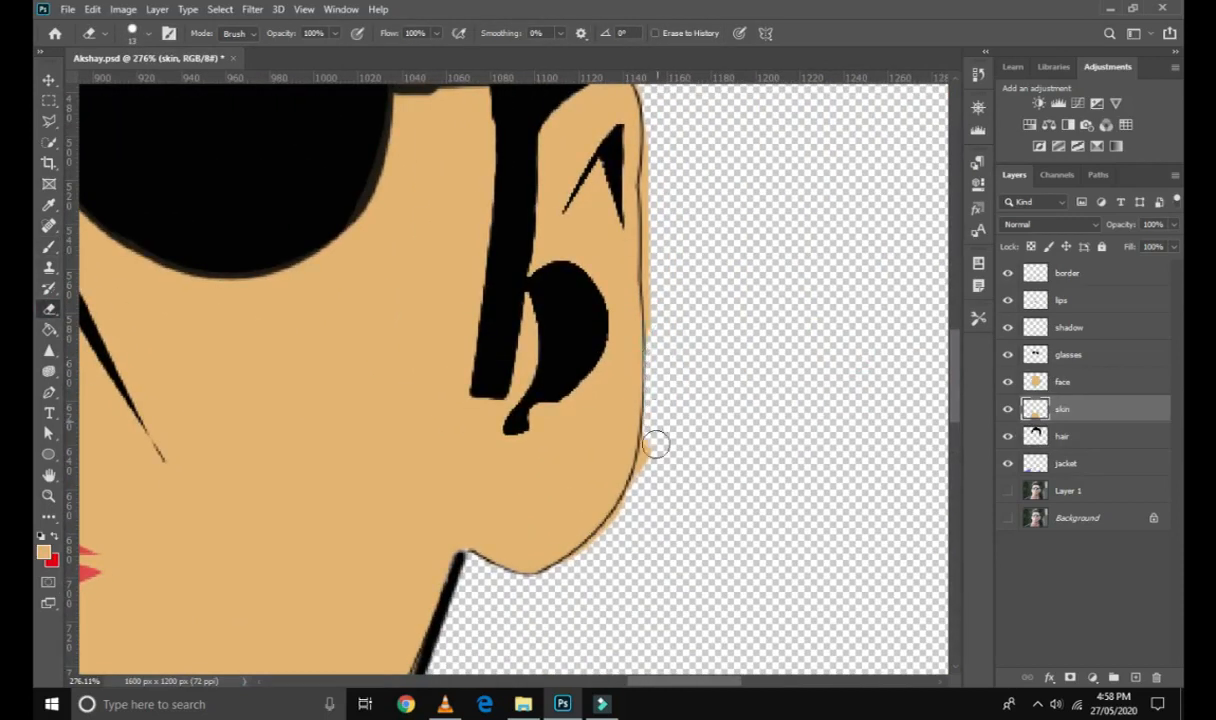
drag(657, 135, 654, 271)
scroll(413, 326, down, 15)
scroll(175, 290, up, 16)
Brush skin tone over the gaps along the left ear's outer edge, inner details and lobe.
click(49, 247)
mouse_move(222, 153)
mouse_down()
mouse_move(190, 199)
mouse_move(180, 466)
mouse_move(195, 485)
mouse_up()
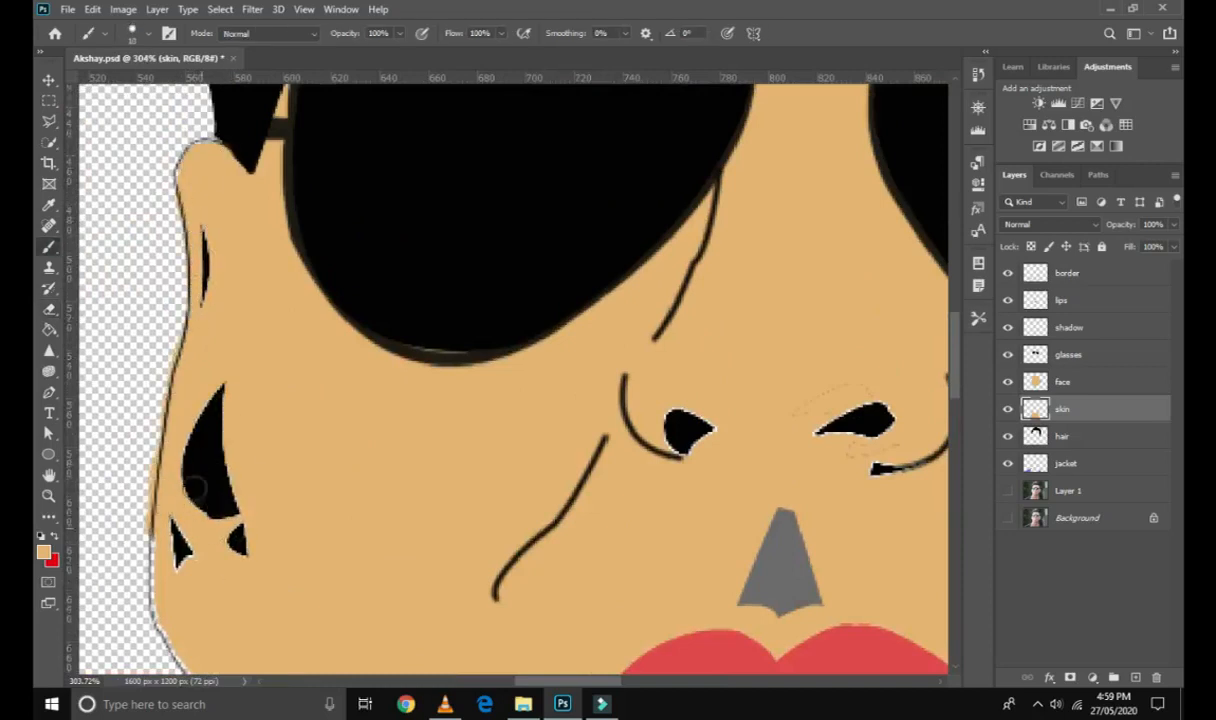
scroll(247, 404, down, 3)
mouse_move(156, 352)
mouse_down()
mouse_move(168, 472)
mouse_move(258, 528)
mouse_up()
scroll(270, 500, down, 2)
drag(280, 464, 288, 535)
scroll(285, 511, down, 7)
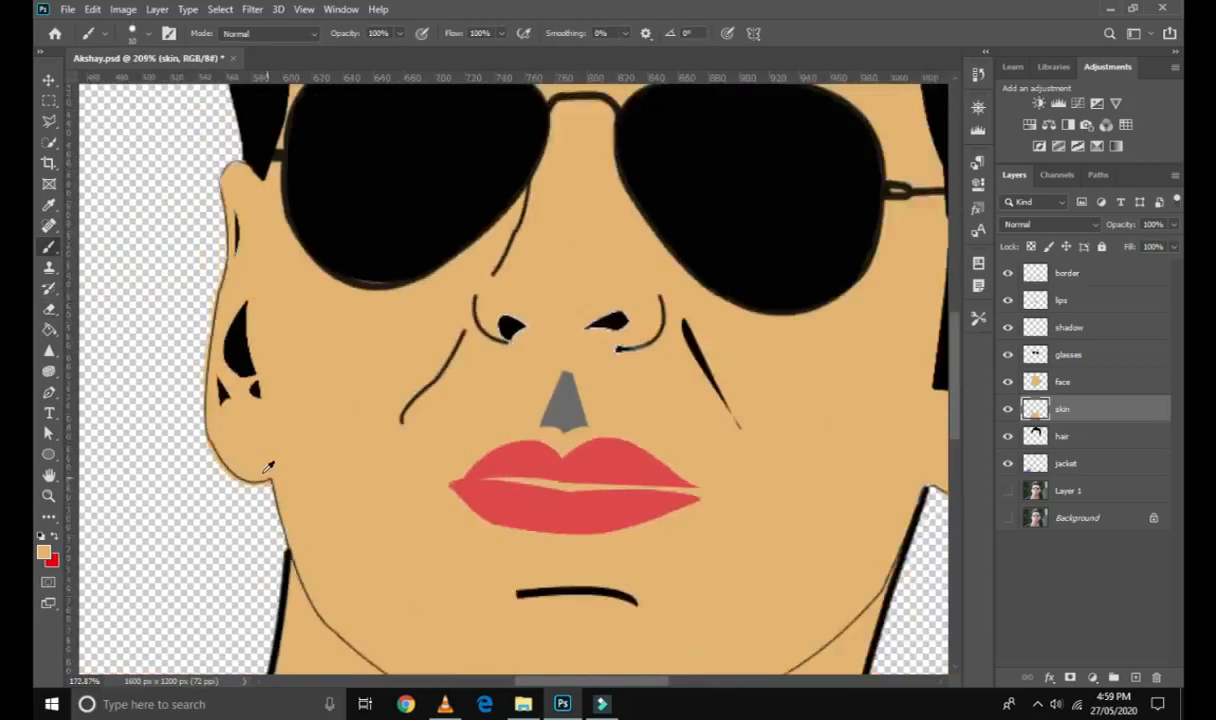
Paint skin tone over the transparent gaps around both nostrils.
scroll(578, 345, up, 4)
drag(424, 337, 438, 327)
scroll(407, 317, down, 4)
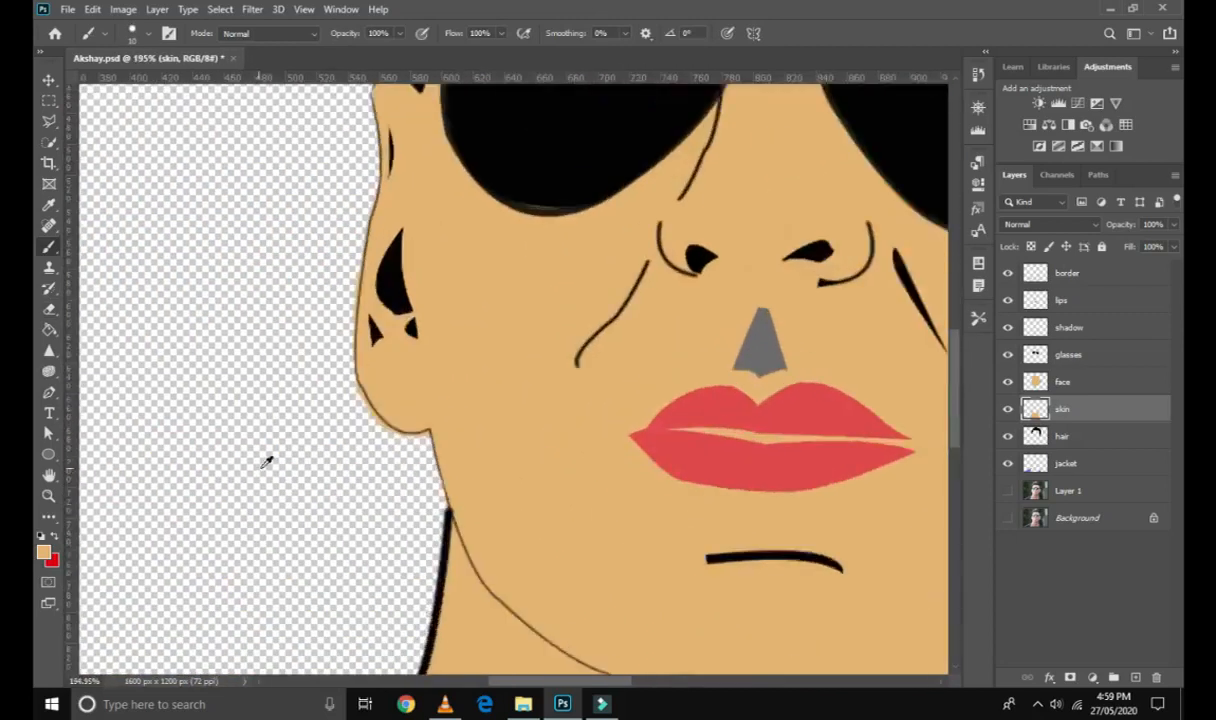
Erase the skin tone that spills outside the left ear's edge and lobe, adjusting the eraser size as needed.
scroll(345, 323, up, 6)
key(e)
drag(360, 247, 345, 377)
mouse_move(386, 545)
mouse_down()
mouse_move(410, 573)
mouse_move(507, 575)
mouse_up()
alt+right_click(464, 587)
scroll(434, 317, up, 2)
scroll(434, 317, down, 3)
drag(373, 192, 372, 239)
scroll(371, 239, down, 2)
scroll(402, 307, up, 3)
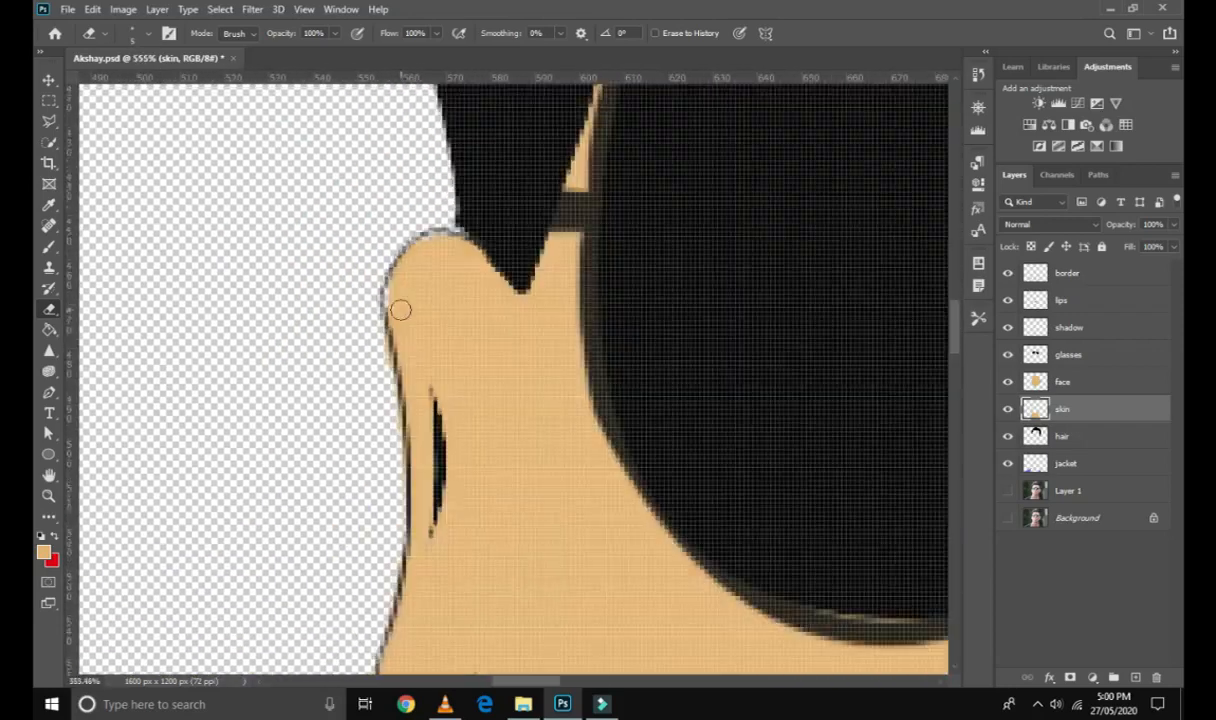
Sample the purple jacket color and paint over the gap under the left shoulder outline near the collar on the jacket layer.
key(b)
scroll(409, 290, down, 10)
scroll(345, 537, up, 6)
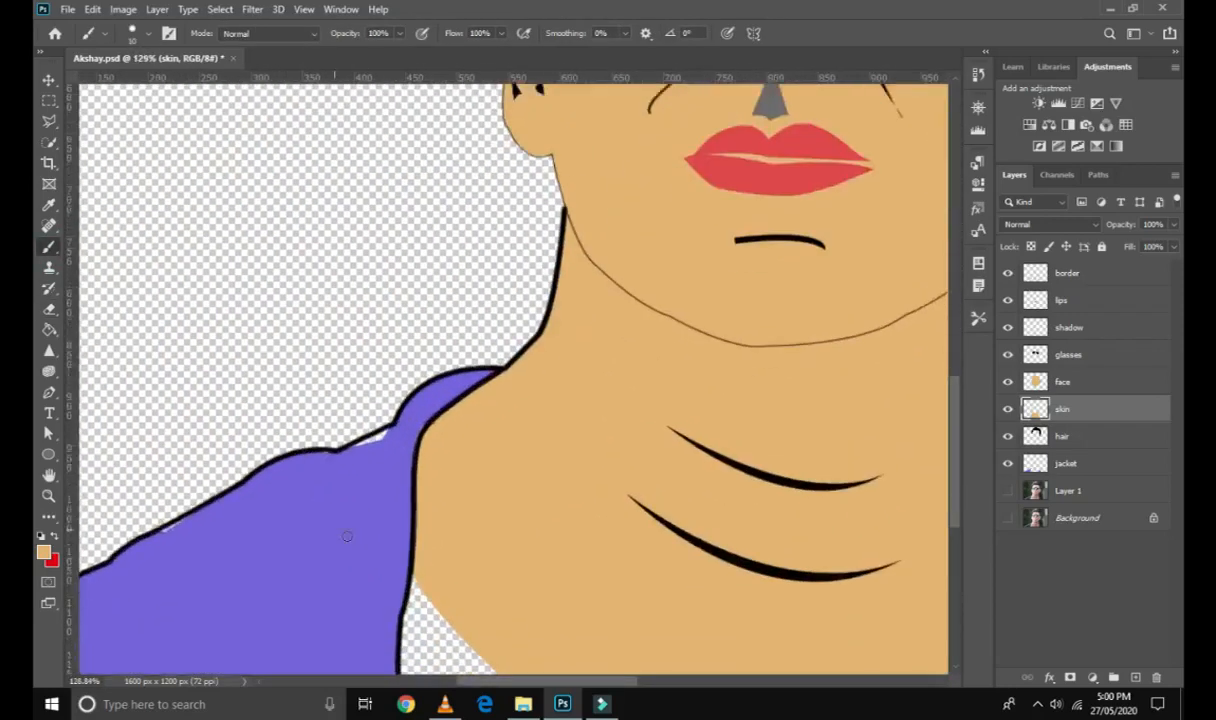
alt+click(329, 503)
click(1056, 466)
scroll(372, 460, up, 2)
drag(402, 356, 369, 366)
scroll(304, 382, down, 3)
scroll(190, 434, up, 3)
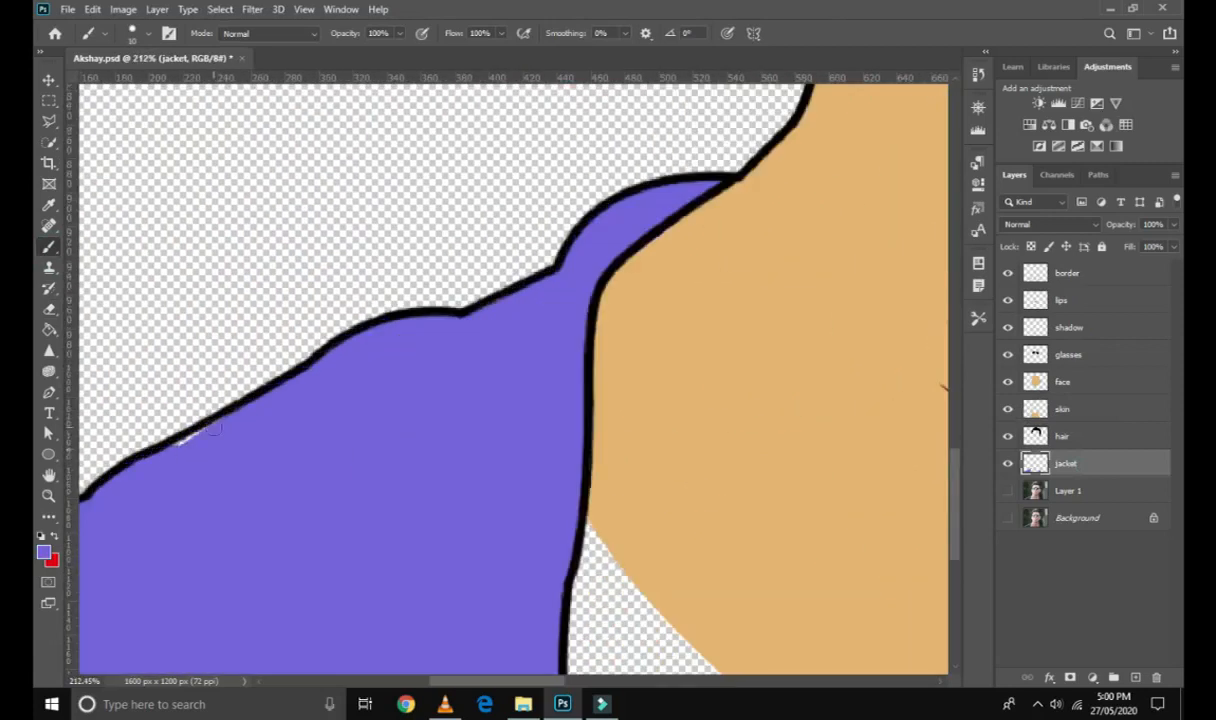
Paint purple over the remaining gap farther down the left shoulder outline.
drag(204, 430, 172, 442)
drag(344, 584, 561, 478)
drag(209, 410, 178, 422)
drag(880, 520, 342, 502)
drag(860, 480, 214, 487)
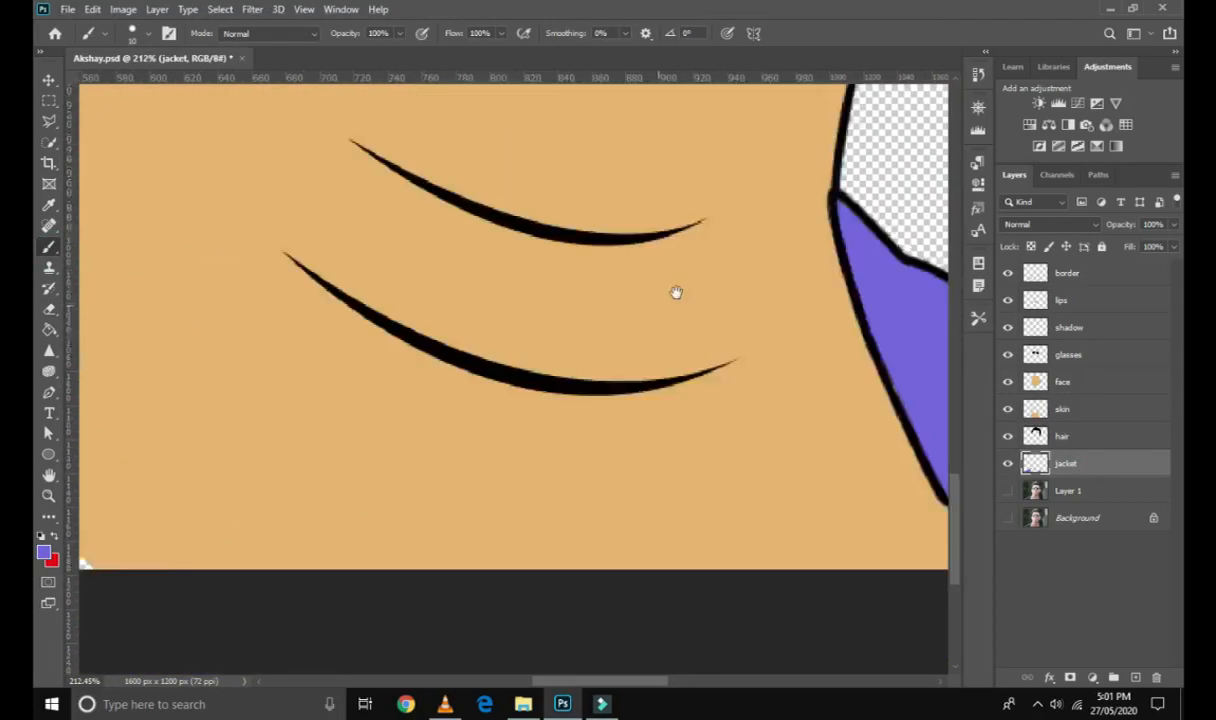
scroll(676, 291, down, 5)
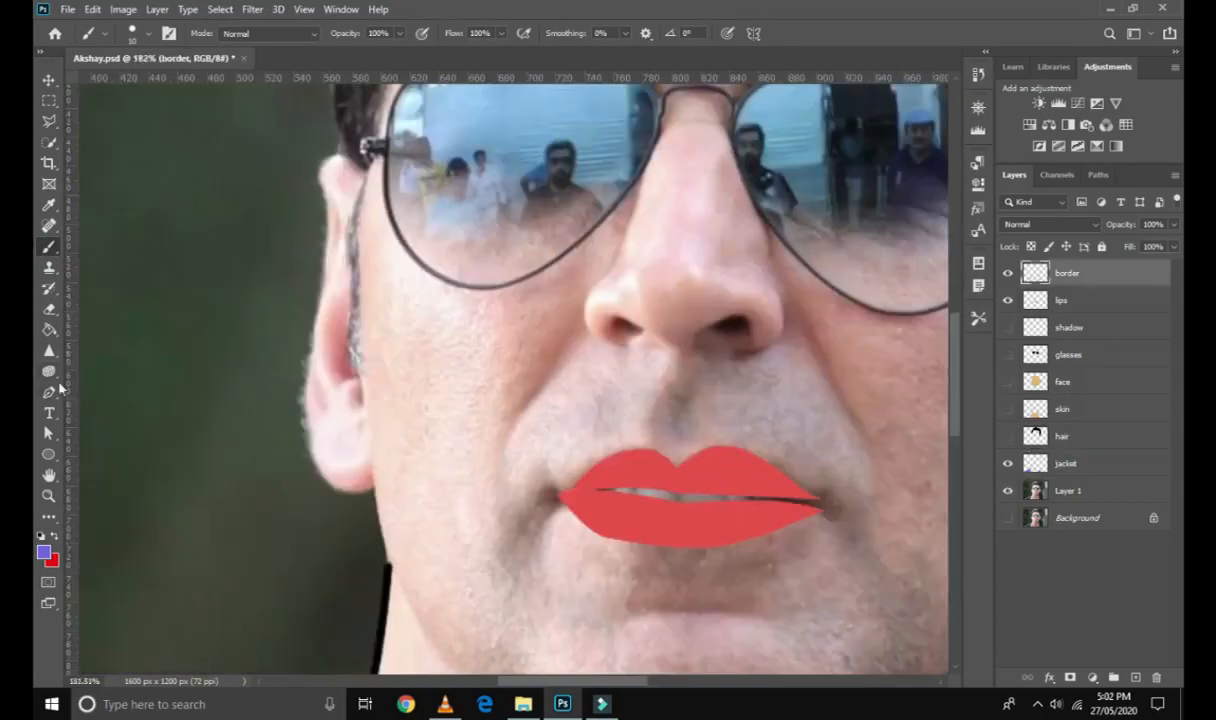
On the border layer, trace the left sideburn and the face edge down to the neck outline with the Pen tool.
drag(362, 364, 368, 477)
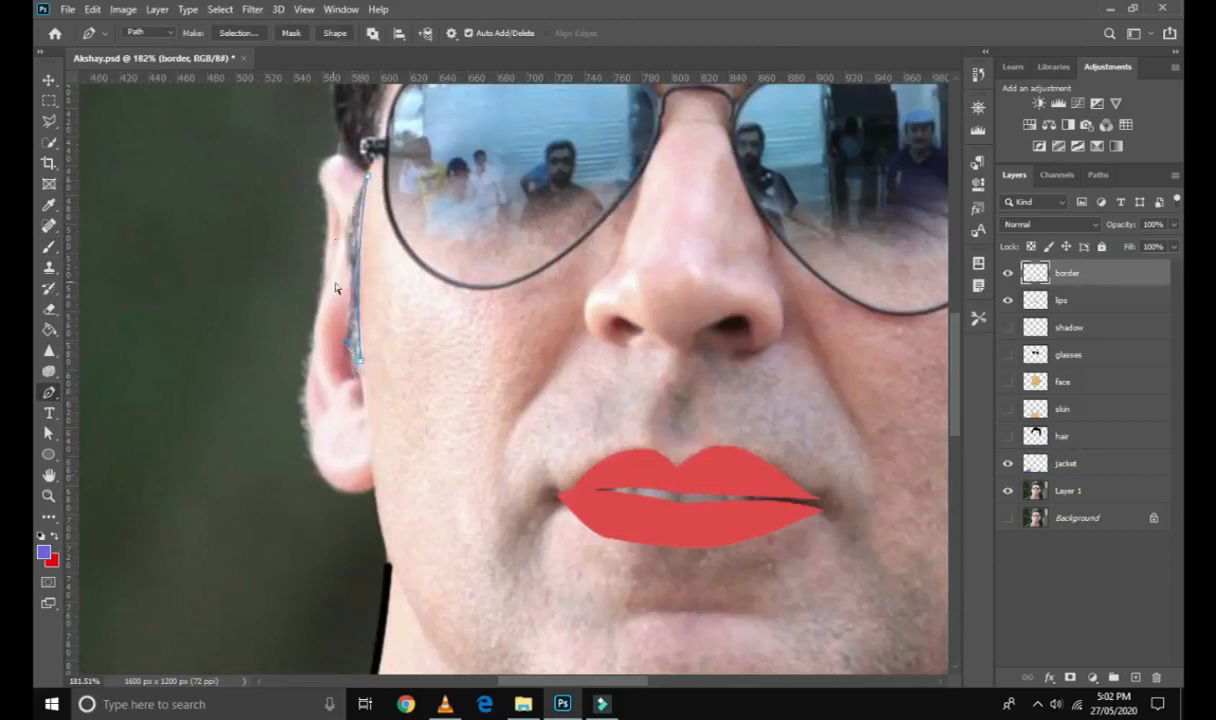
scroll(361, 360, down, 2)
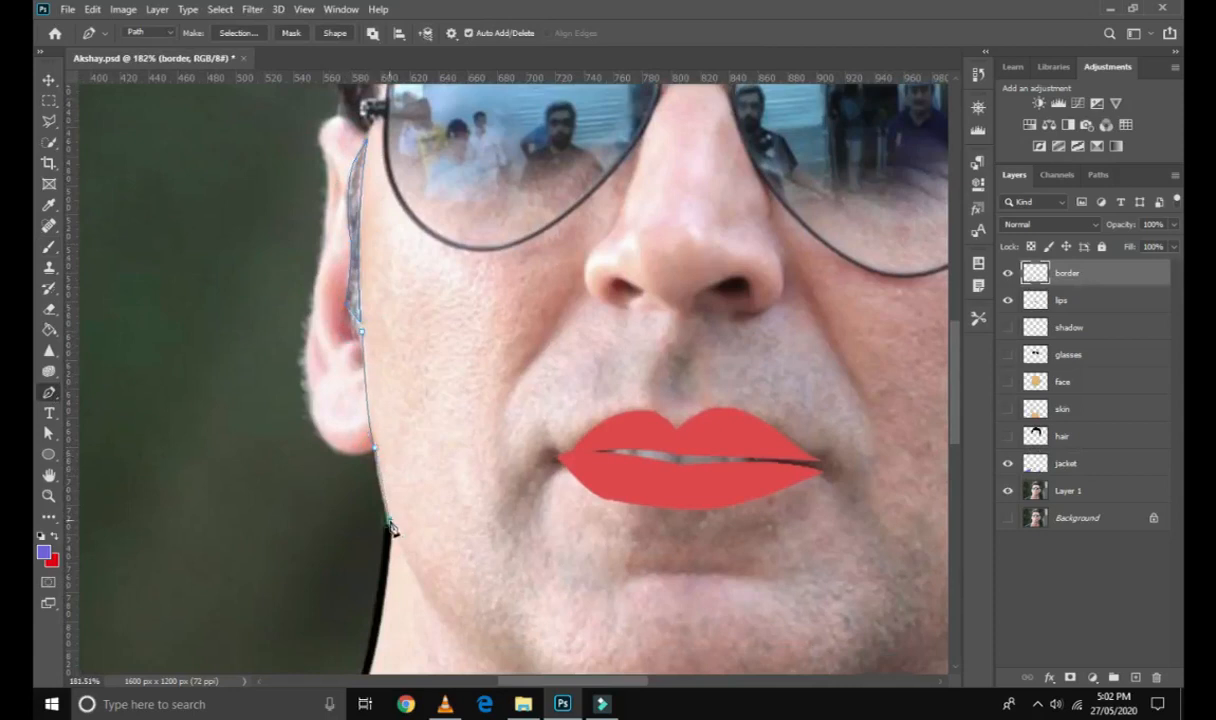
Try to stroke the left face-edge path with a 4 px Hard Round brush.
right_click(410, 448)
click(49, 247)
click(147, 35)
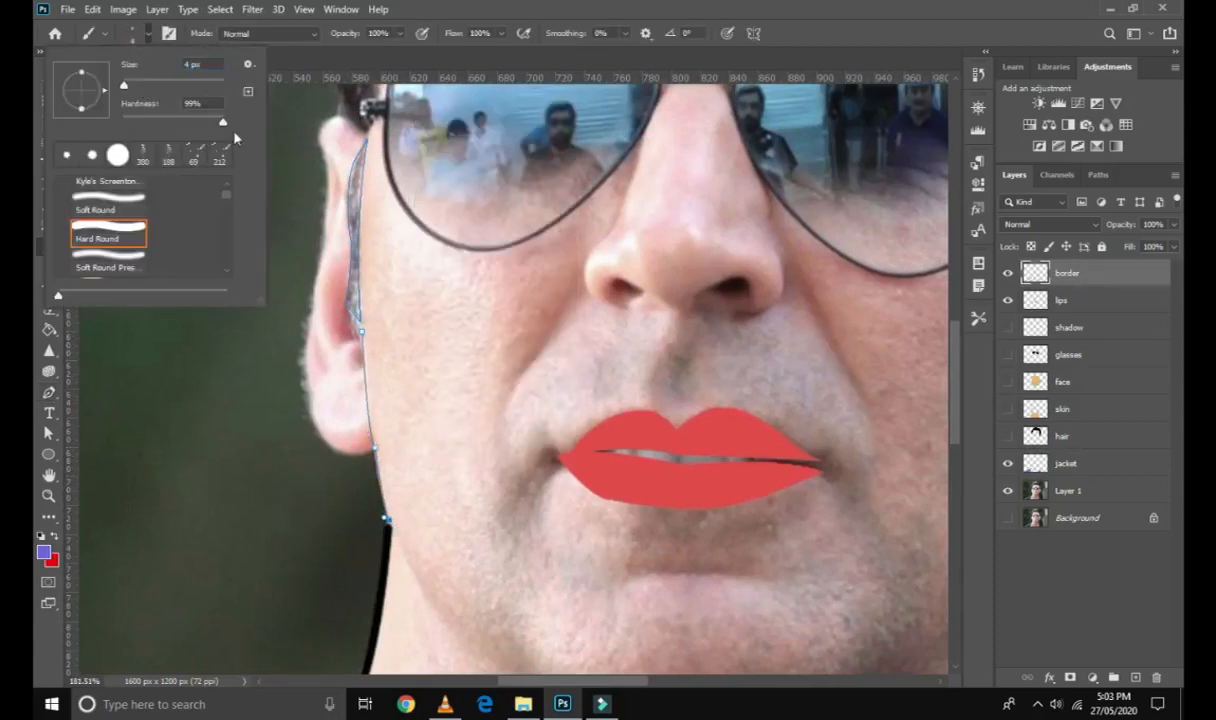
key(p)
right_click(395, 360)
click(470, 115)
key(Return)
click(388, 521)
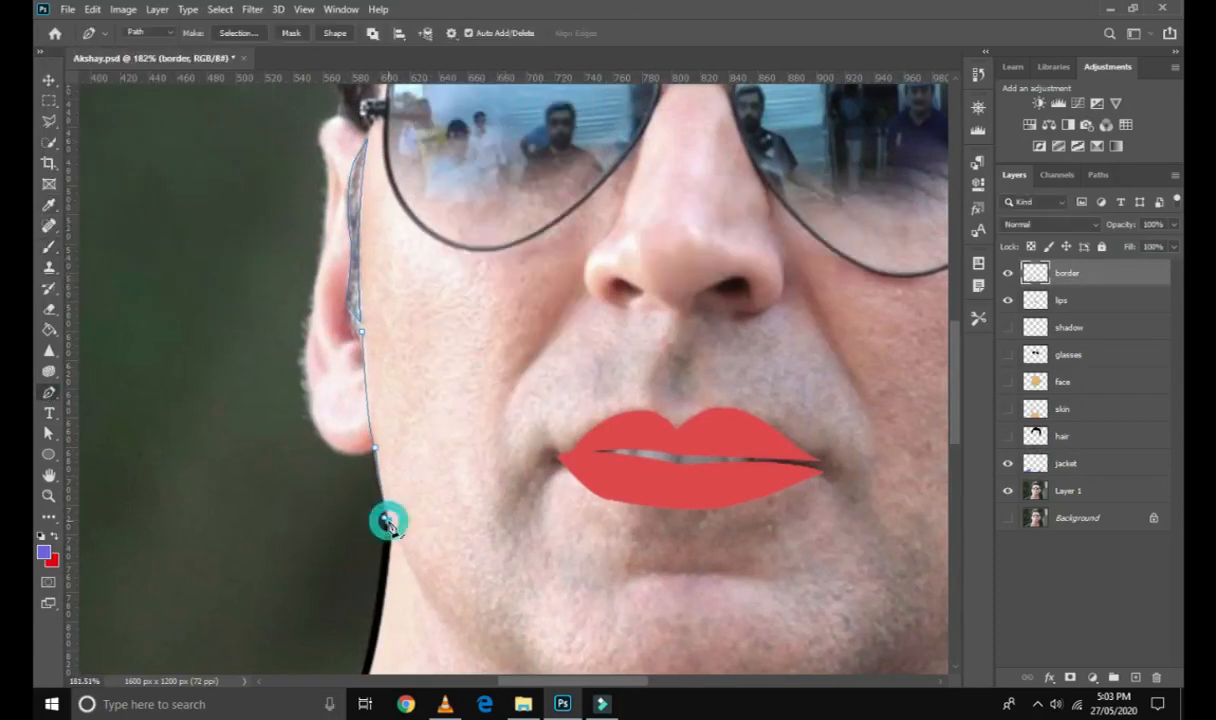
right_click(388, 521)
click(450, 278)
click(880, 252)
Reset the colors to black and white, reduce the brush size and stroke the left face-edge path in black.
click(41, 536)
right_click(363, 430)
click(415, 178)
click(878, 225)
right_click(506, 400)
click(185, 253)
click(49, 245)
click(135, 33)
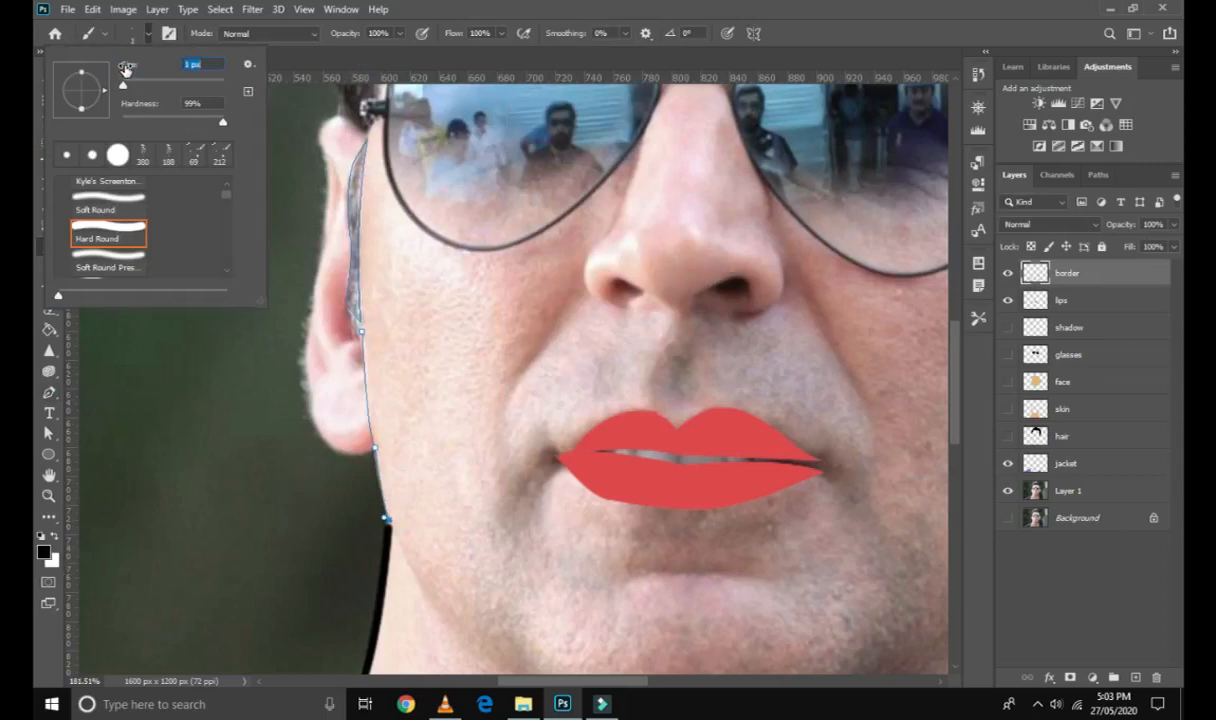
right_click(345, 420)
click(49, 393)
right_click(661, 412)
click(716, 163)
click(879, 225)
Try a subpath fill on the left face-edge path, and delete the path.
right_click(463, 401)
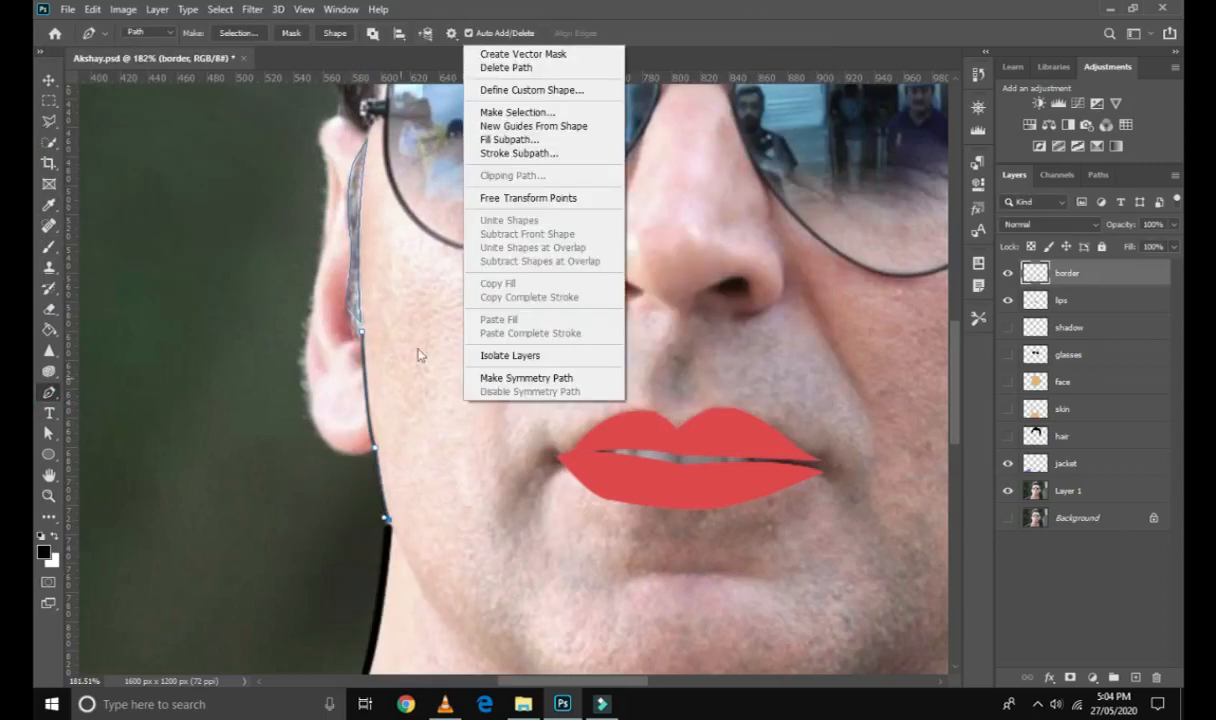
click(497, 140)
click(1094, 394)
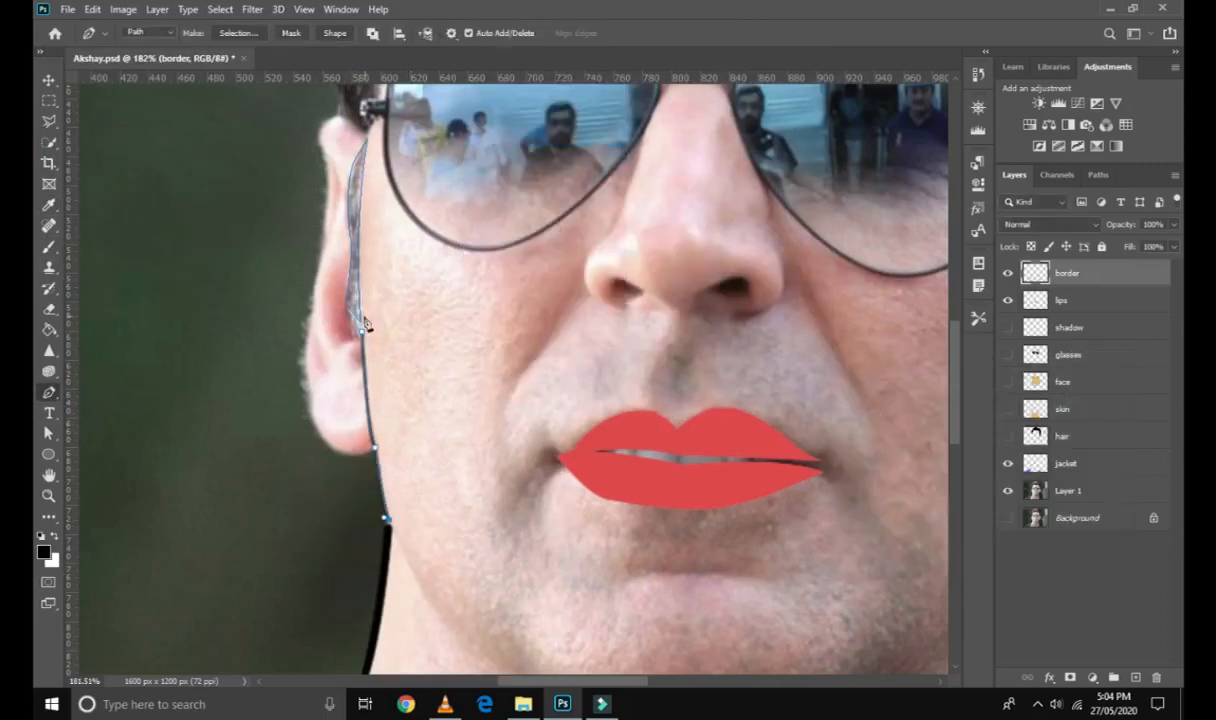
drag(373, 453, 379, 440)
right_click(450, 441)
click(510, 113)
Trace a closed path around the sideburn strip beside the left ear and try to fill it.
scroll(388, 140, up, 1)
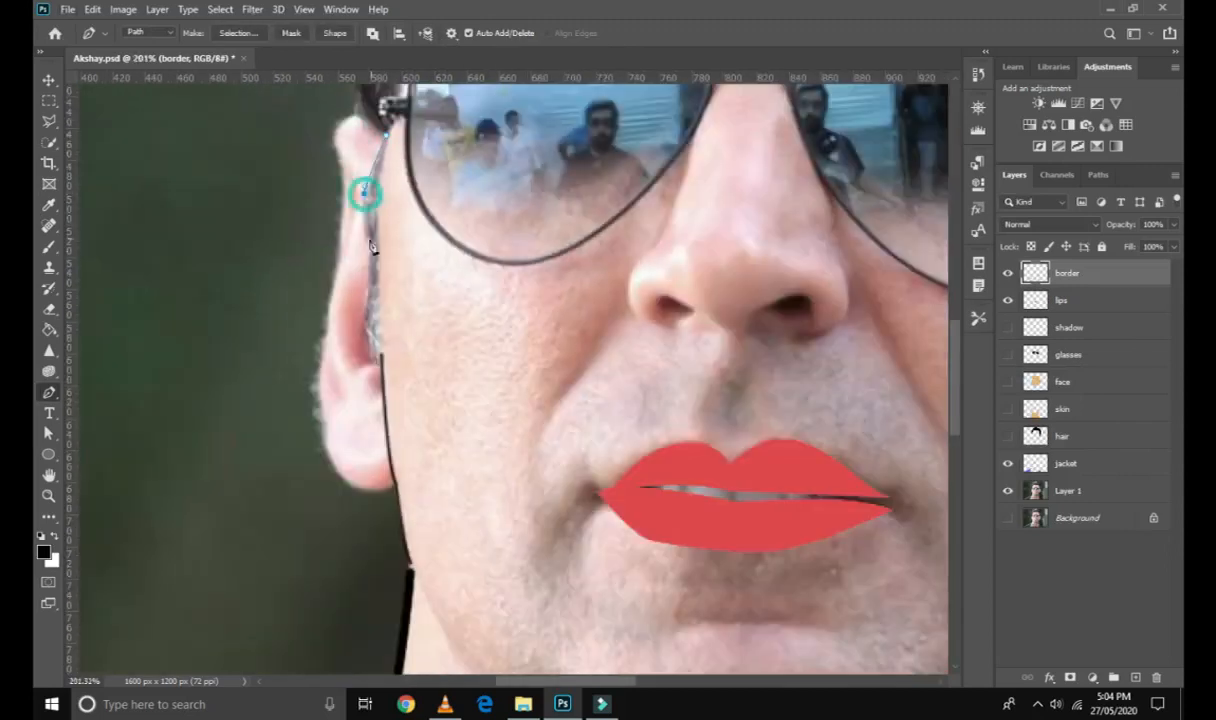
drag(401, 150, 403, 95)
right_click(404, 320)
click(446, 415)
click(1090, 394)
key(ctrl+z)
Fill the left sideburn path with the black foreground color at 100% opacity and delete the path.
right_click(392, 333)
click(436, 428)
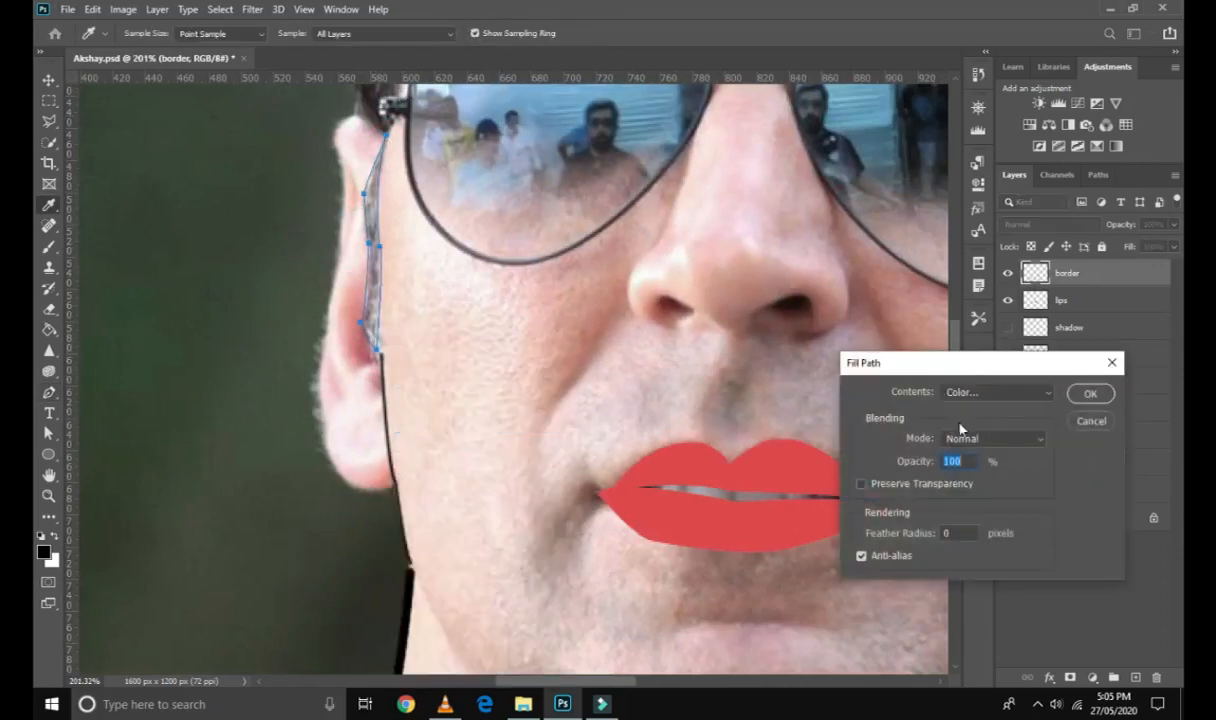
click(995, 393)
click(978, 408)
click(1095, 395)
scroll(405, 388, down, 4)
right_click(420, 383)
click(478, 56)
scroll(457, 474, up, 5)
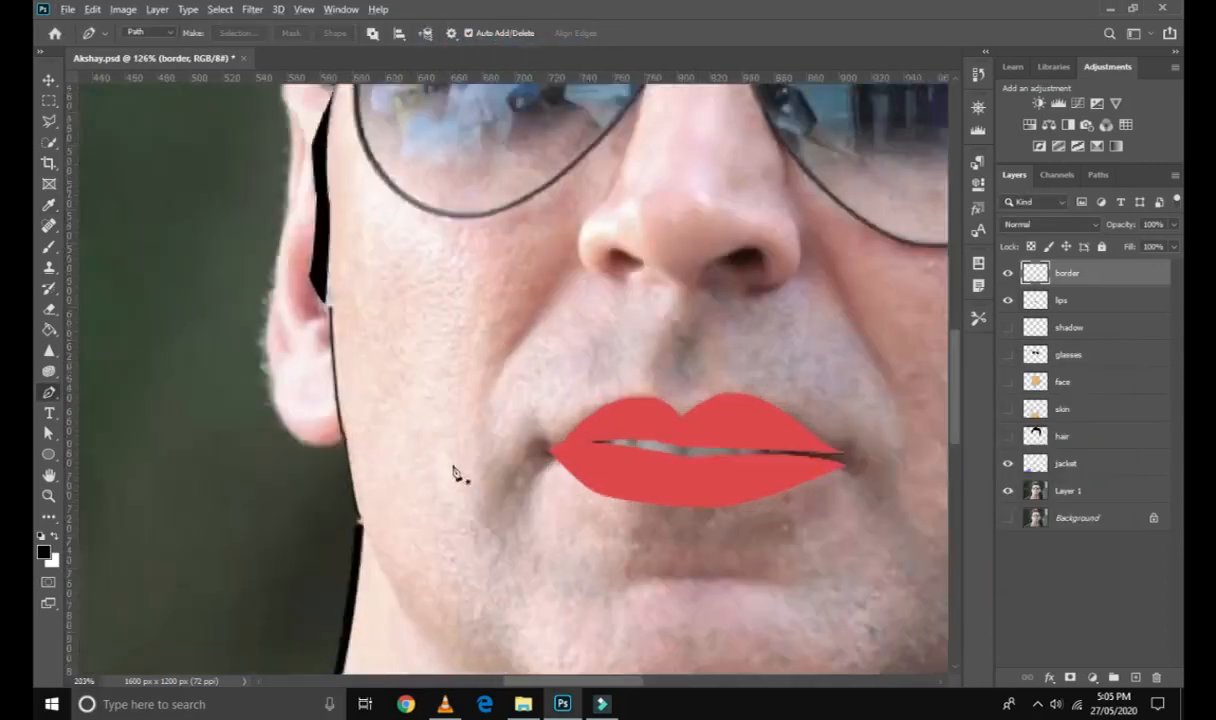
Brush black on the border layer to join the left sideburn strip to the hair and the face-edge line.
scroll(436, 225, down, 2)
scroll(440, 315, down, 3)
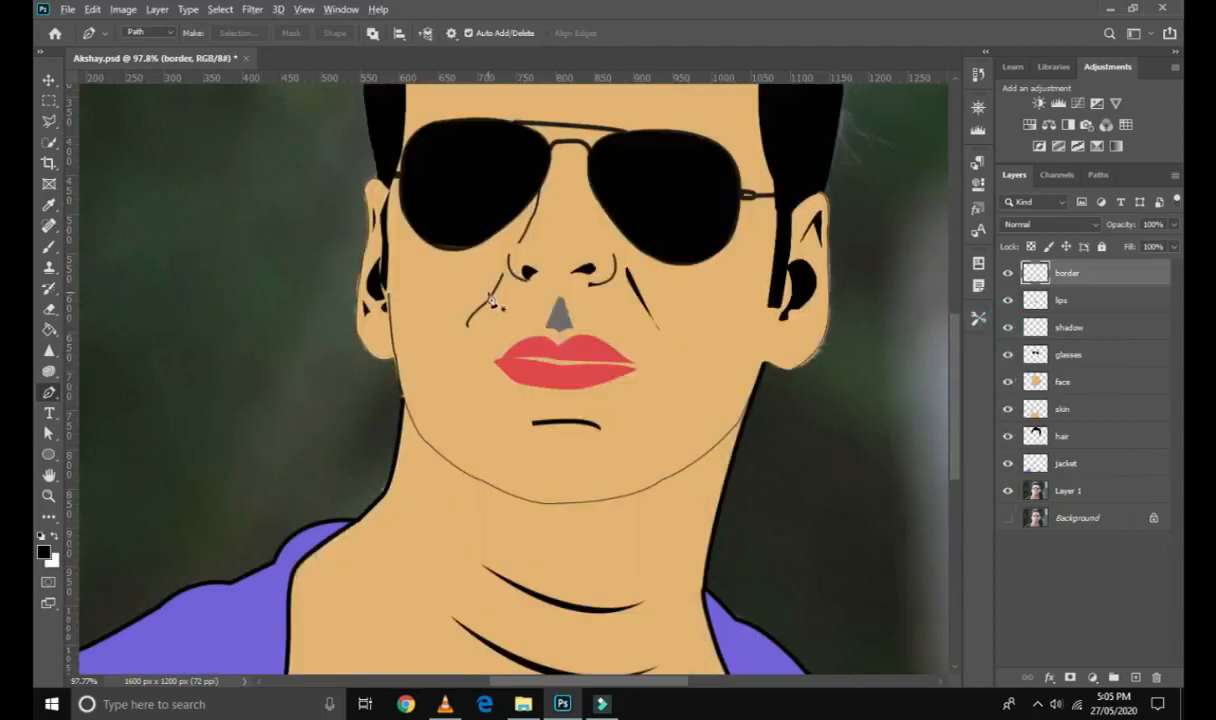
scroll(491, 304, up, 4)
scroll(334, 310, up, 3)
scroll(248, 192, up, 2)
key(b)
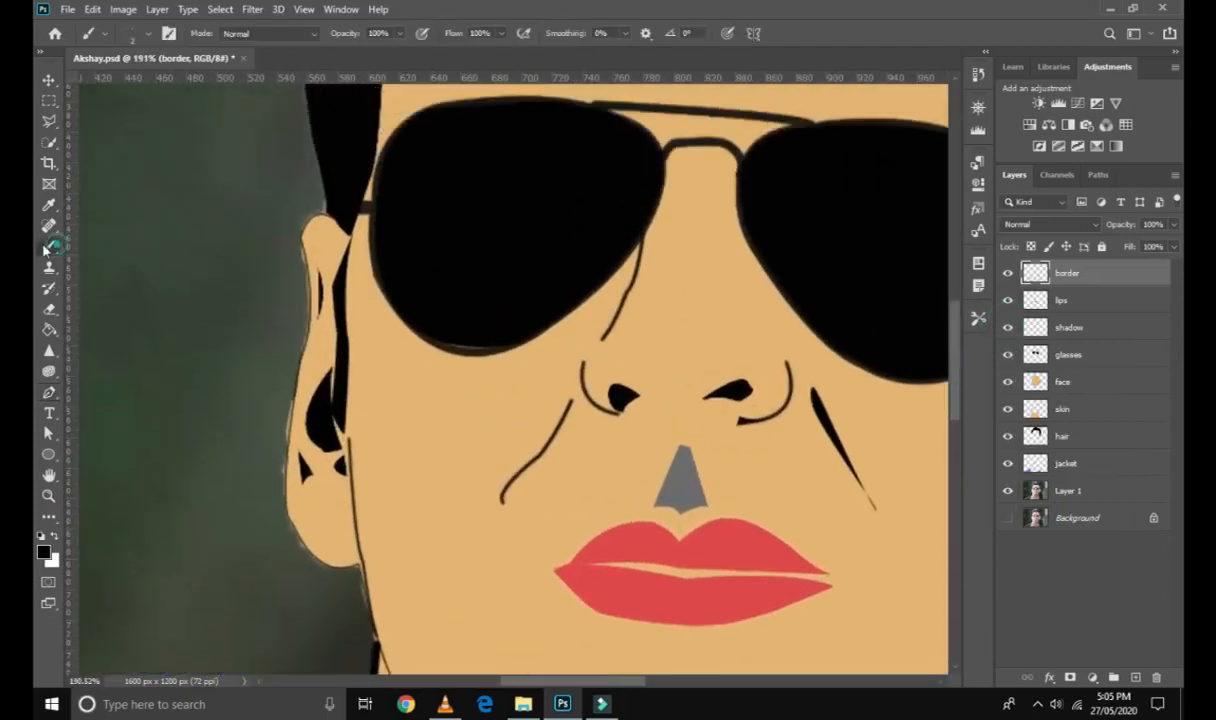
scroll(345, 290, up, 3)
alt+right_click(345, 300)
alt+right_click(354, 225)
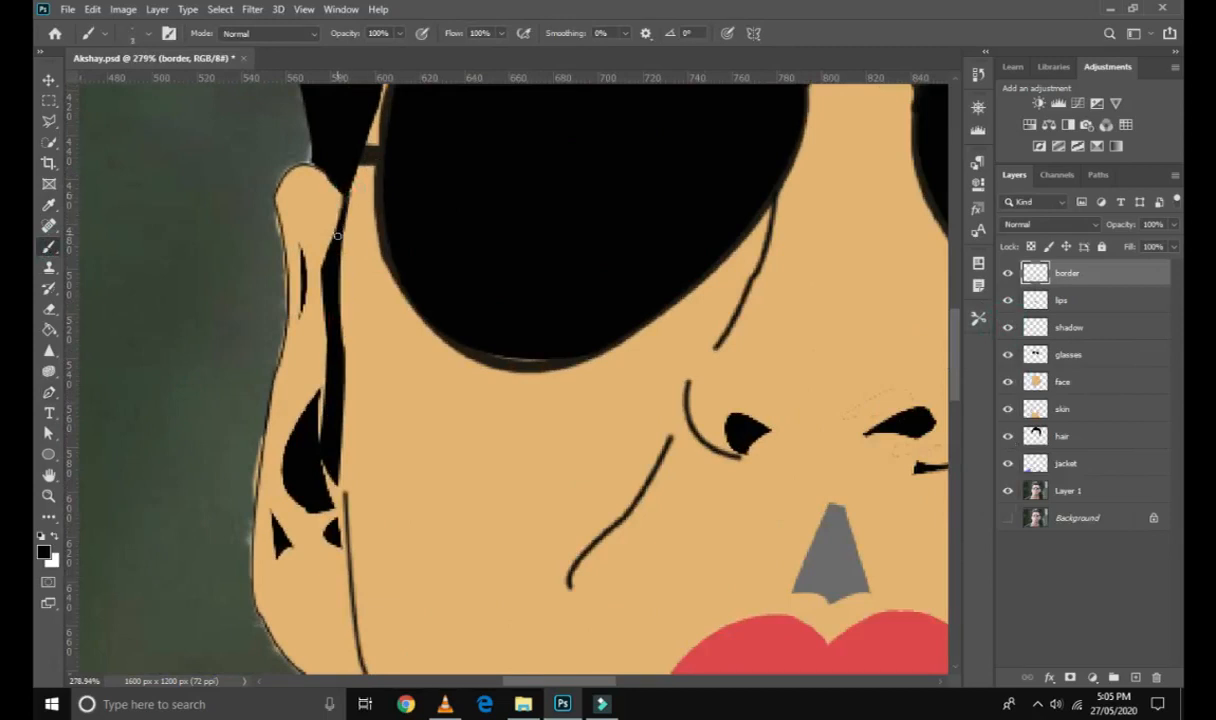
scroll(322, 484, up, 3)
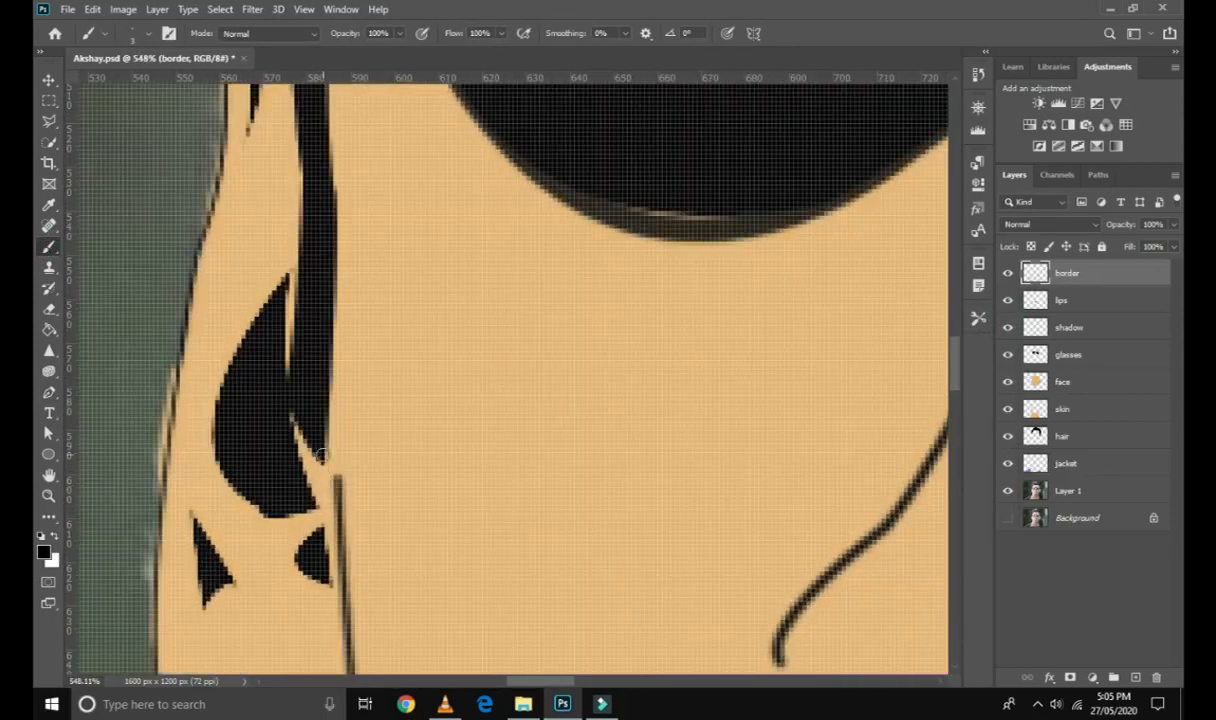
scroll(323, 440, down, 10)
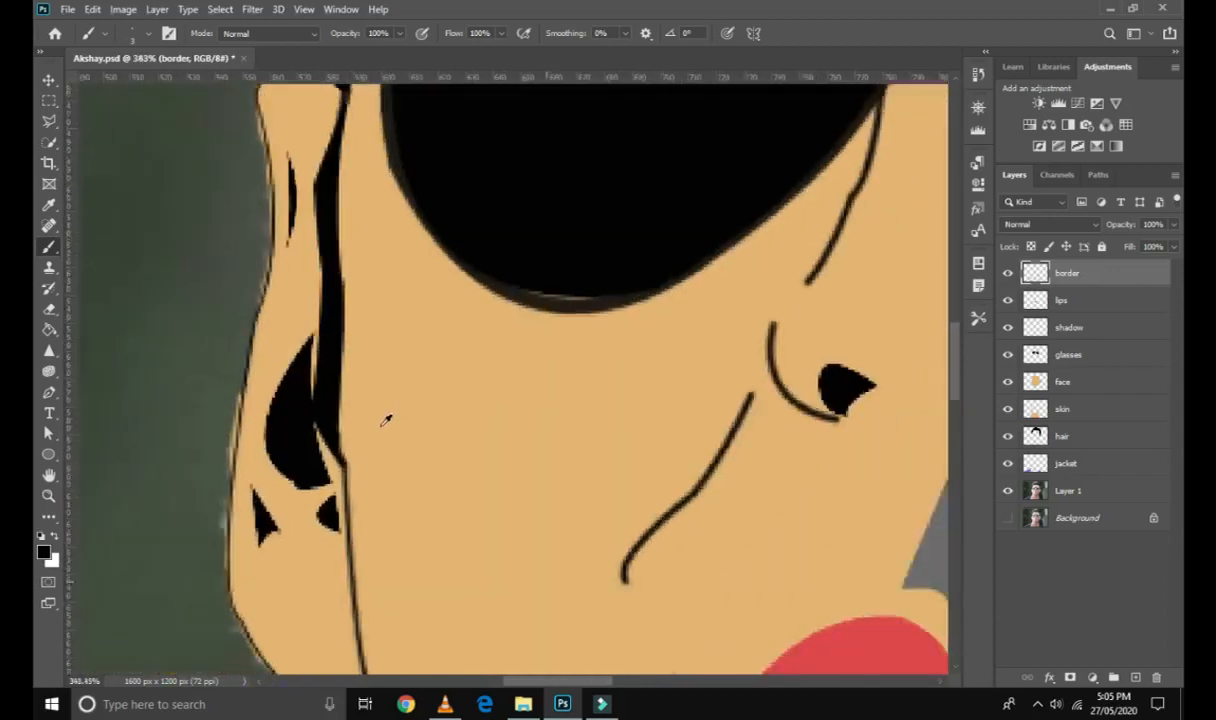
scroll(646, 448, up, 3)
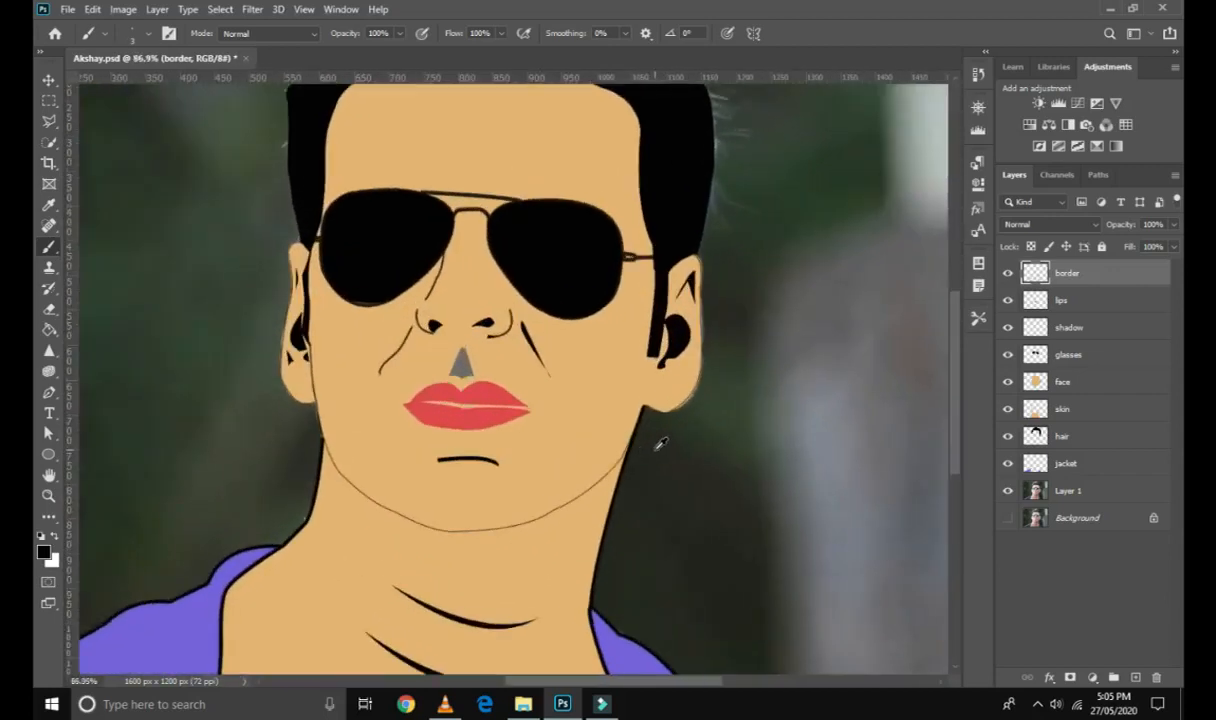
Hide Layer 1 so the whole artwork shows over transparency.
scroll(638, 426, down, 2)
scroll(640, 430, down, 2)
key(p)
drag(1008, 517, 1008, 490)
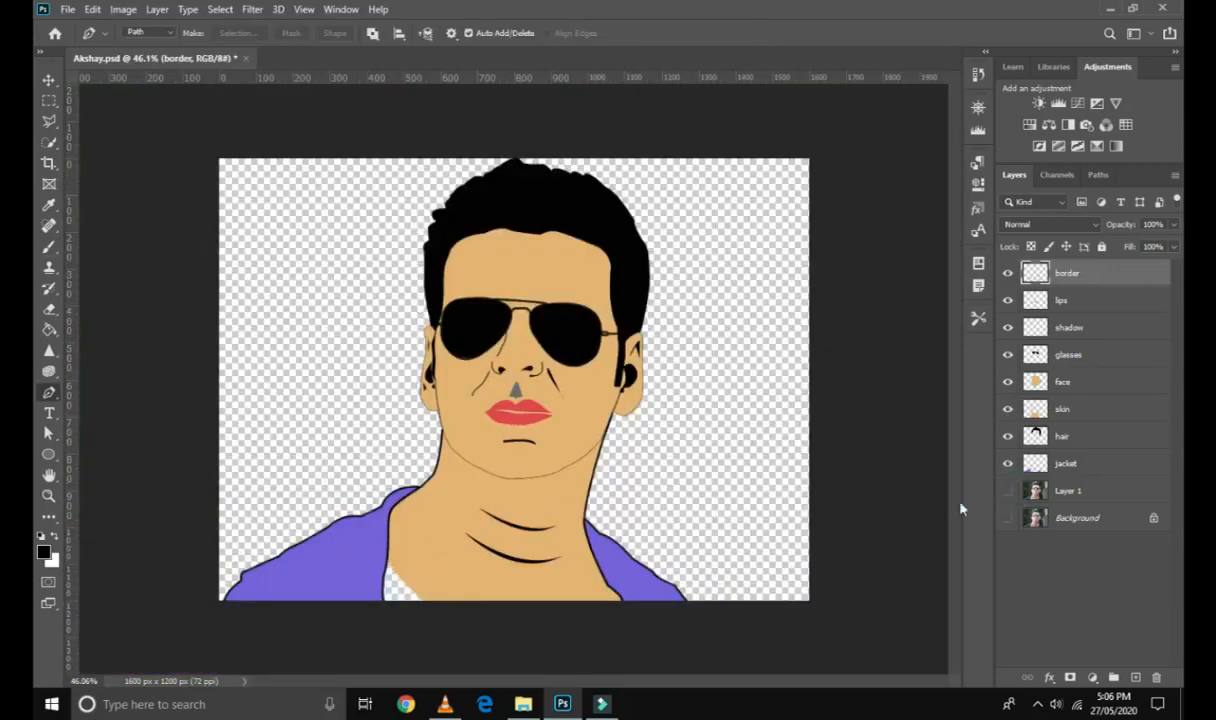
Brush the sampled skin color over the transparent gap between the lower neck and the left collar on the skin layer.
scroll(593, 522, up, 2)
scroll(427, 643, up, 2)
click(1063, 409)
scroll(427, 640, up, 1)
drag(430, 643, 337, 462)
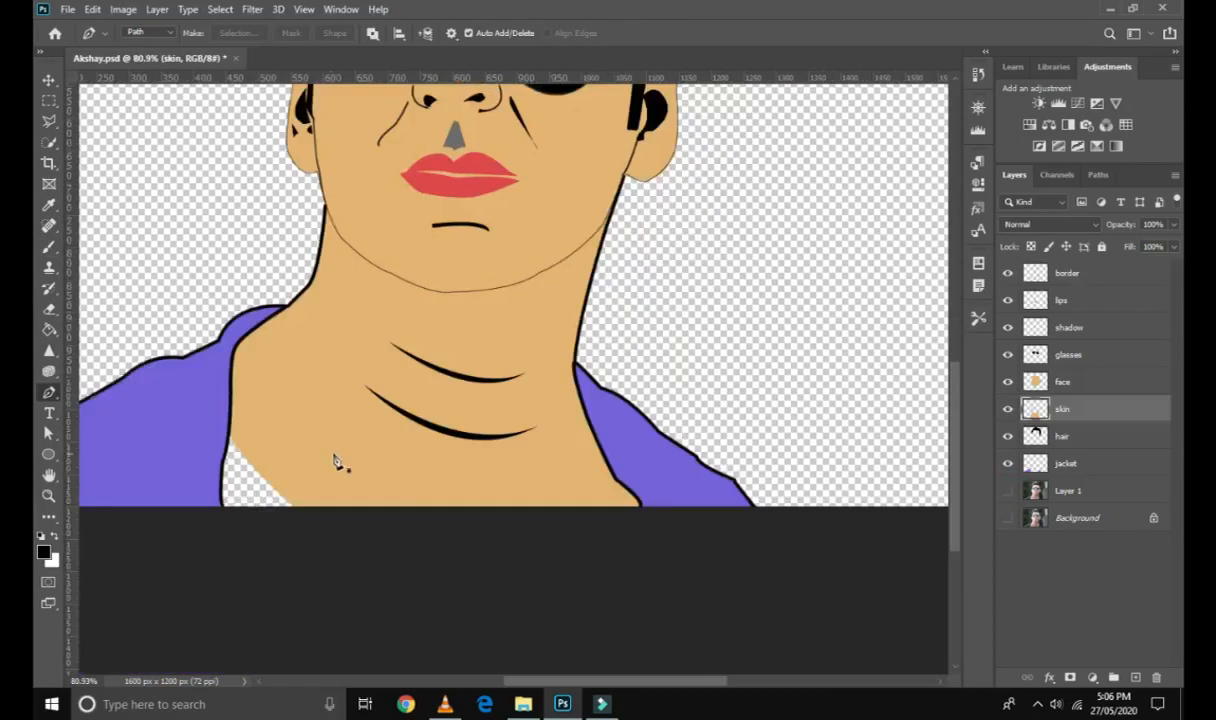
click(47, 248)
mouse_move(252, 457)
mouse_down()
mouse_move(282, 467)
mouse_move(248, 461)
mouse_move(299, 502)
mouse_up()
key(ctrl+z)
scroll(388, 520, up, 3)
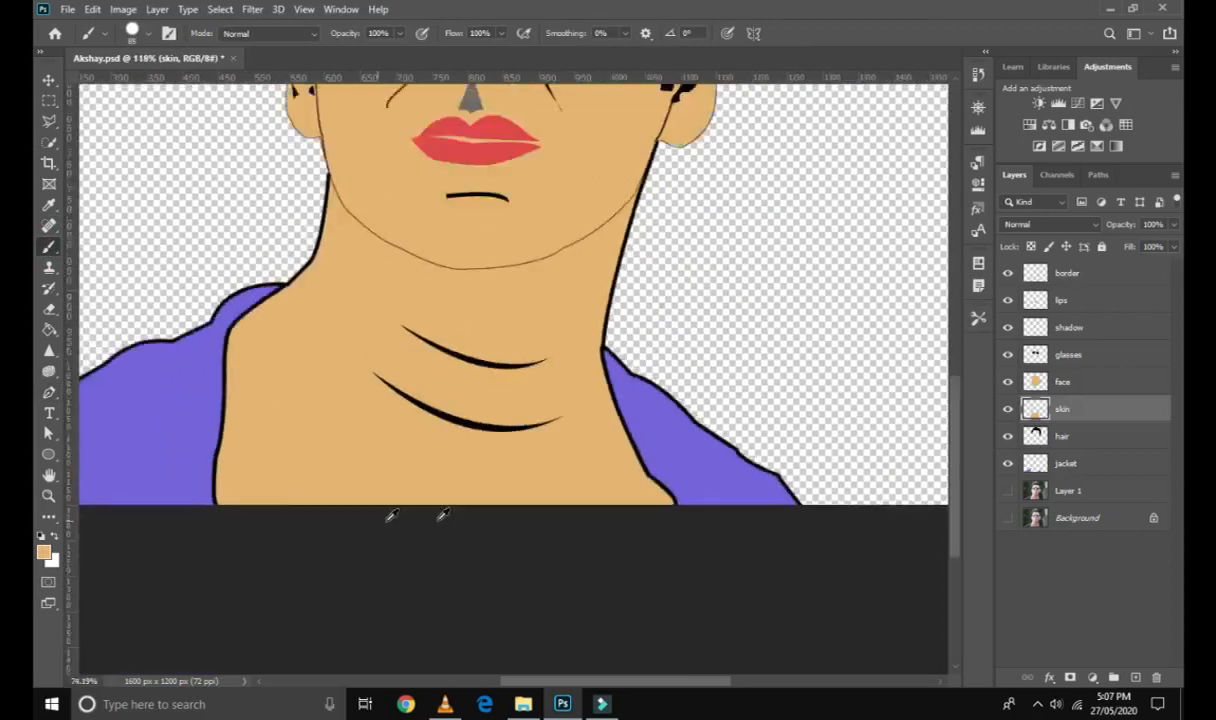
Add a gradient fill layer directly above the Background layer using the Black, White preset from Basics.
scroll(438, 520, down, 3)
scroll(600, 460, up, 1)
click(1106, 518)
click(1093, 678)
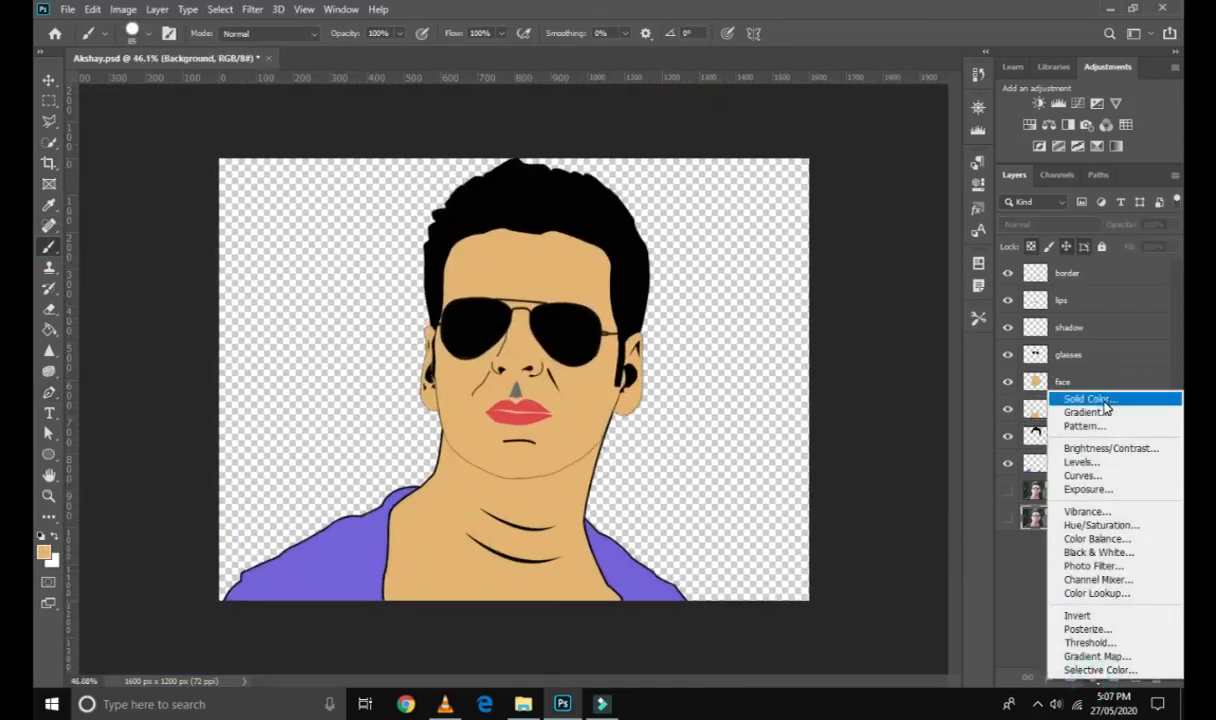
click(1090, 412)
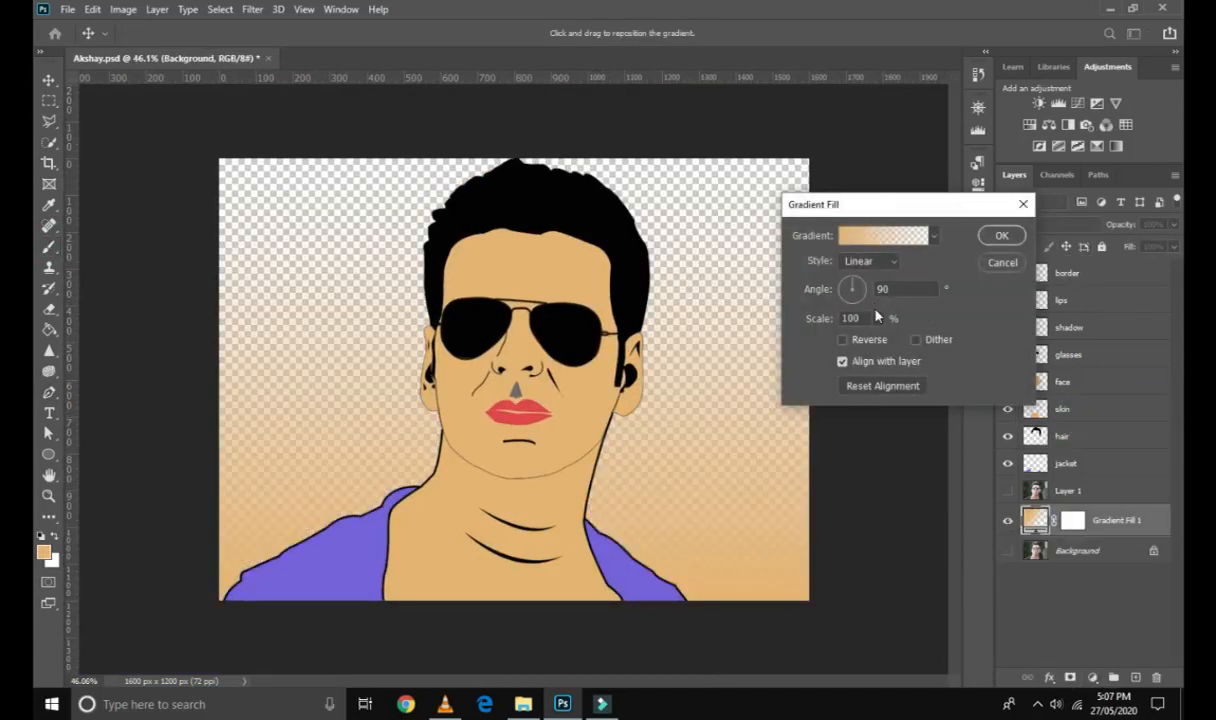
click(882, 236)
click(831, 296)
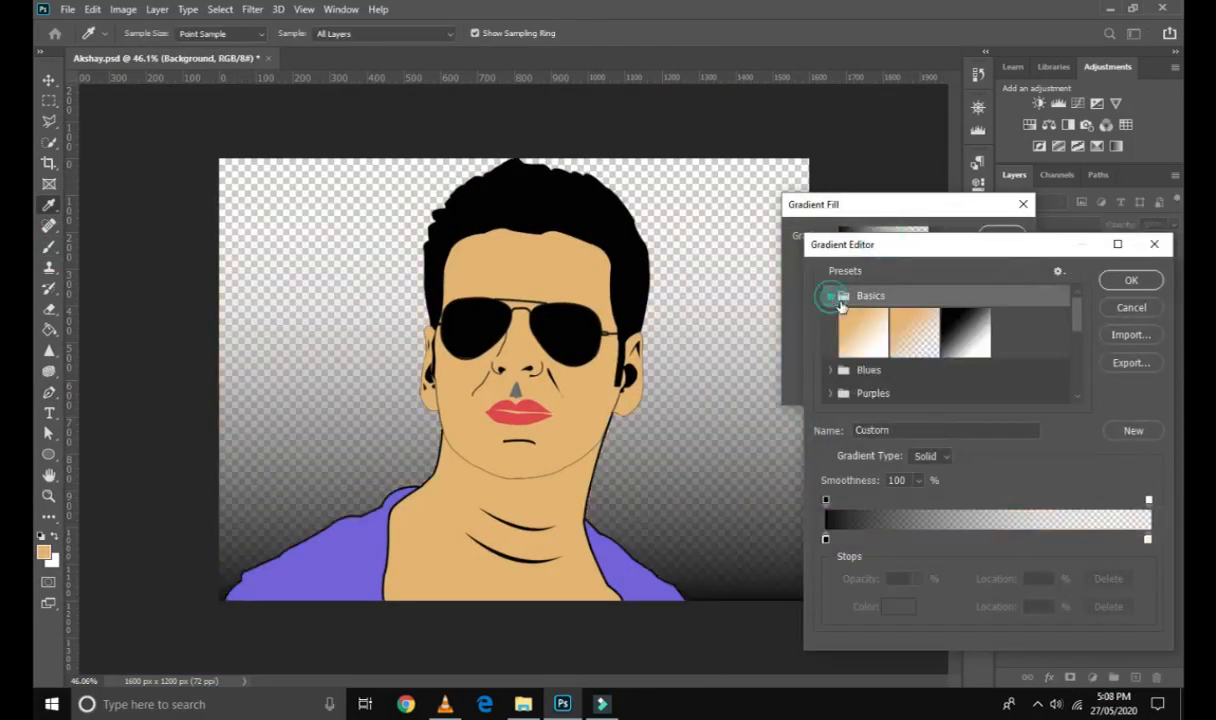
click(966, 334)
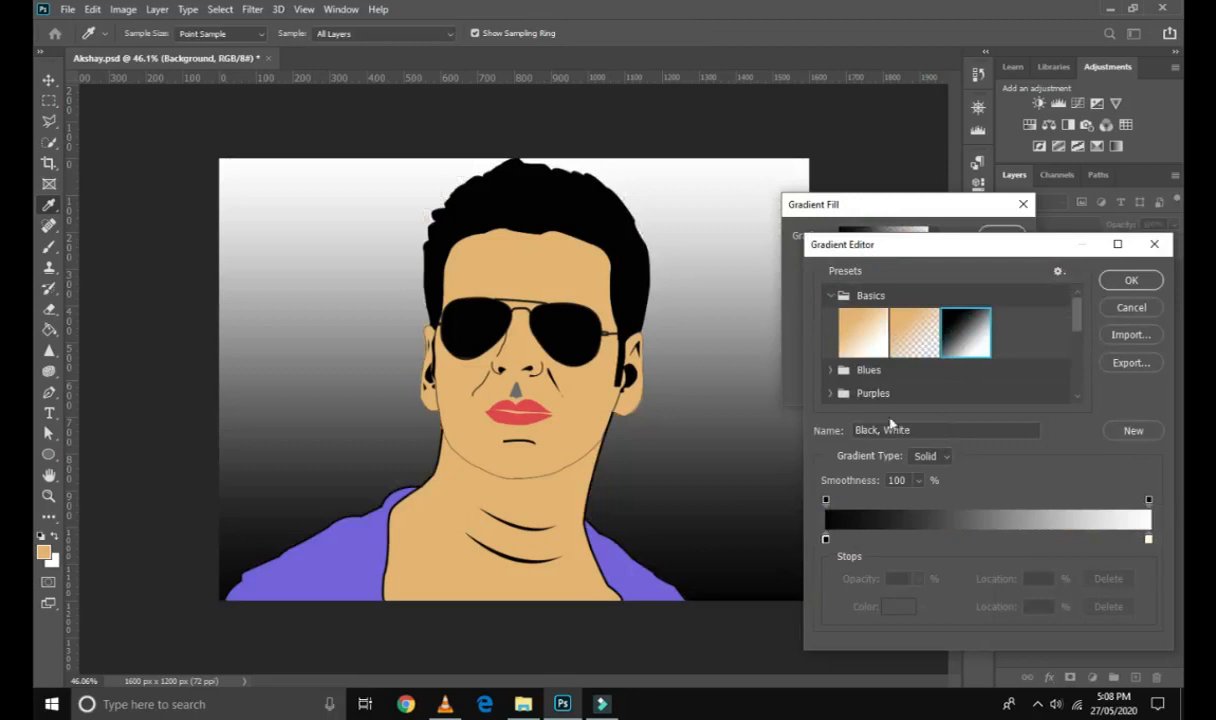
click(1131, 280)
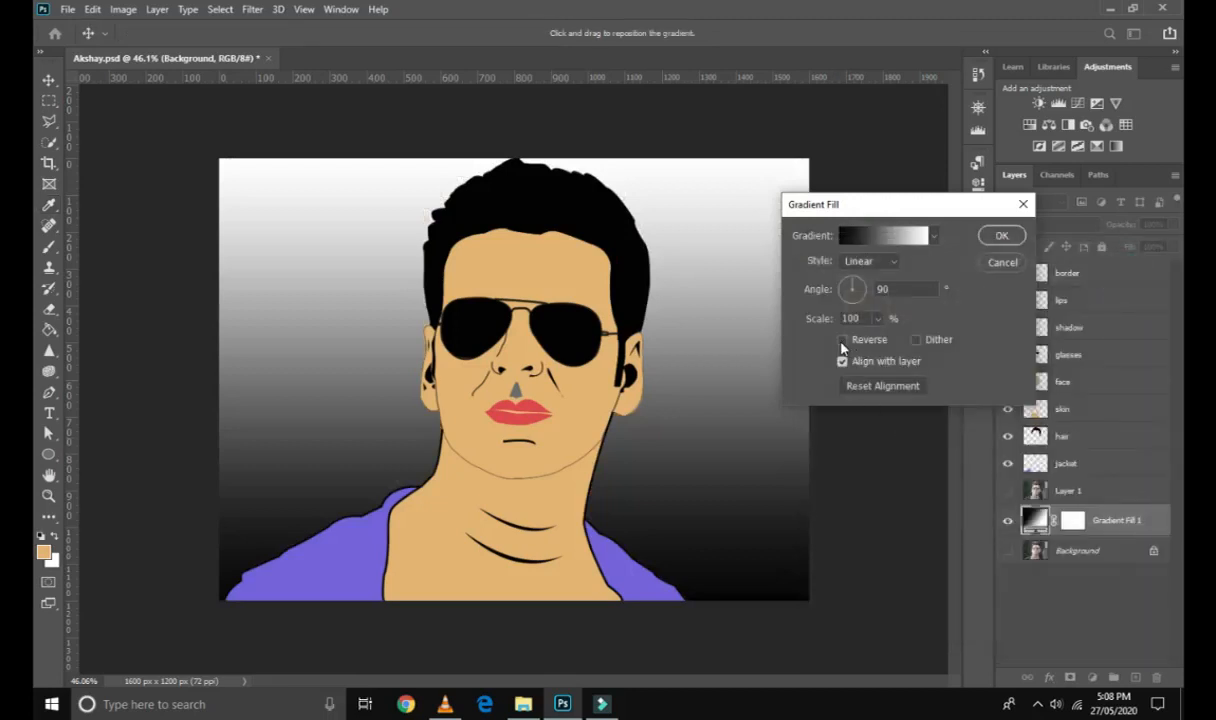
Make the background gradient radial and reversed, shift its center slightly to the right, and scale it to 232%.
click(868, 262)
click(860, 294)
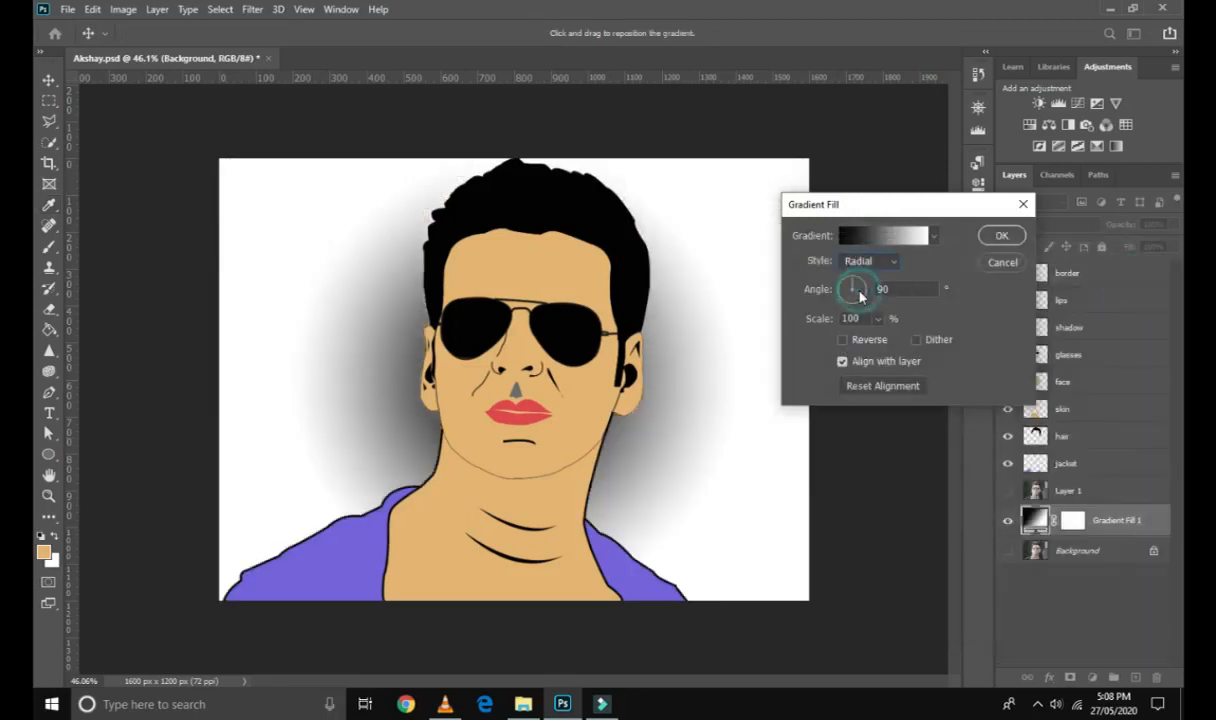
click(843, 340)
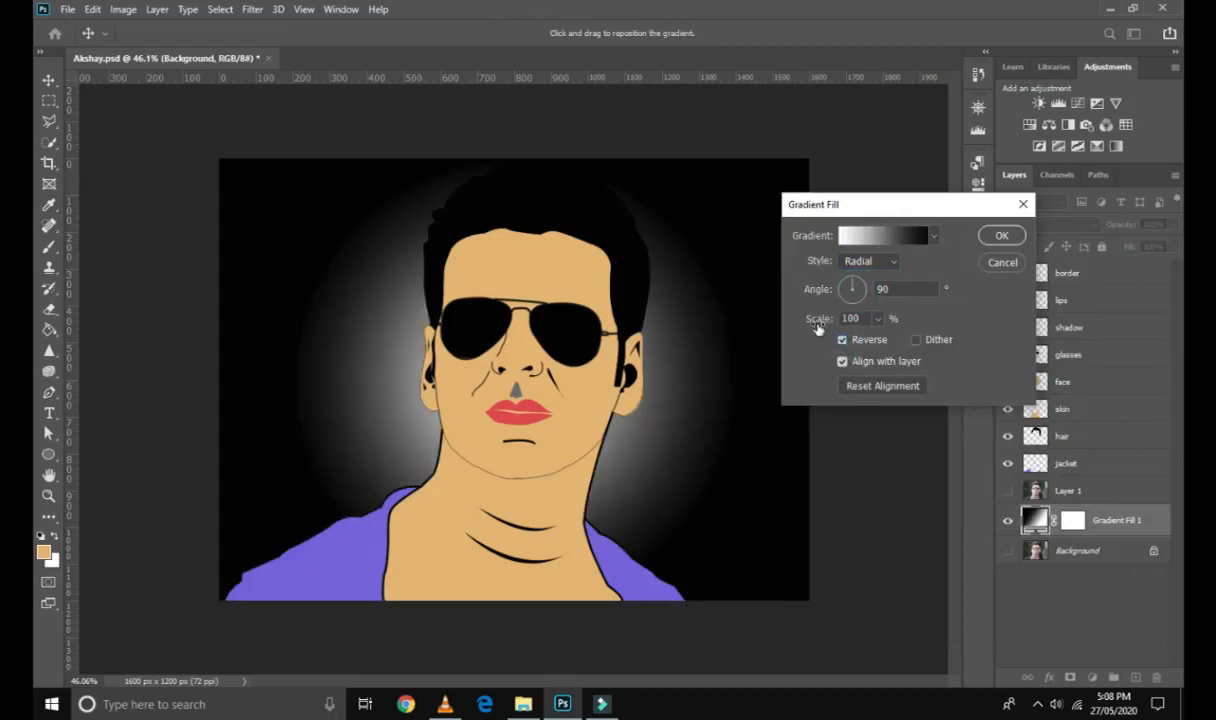
mouse_move(628, 374)
mouse_down()
mouse_move(667, 377)
mouse_move(640, 377)
mouse_up()
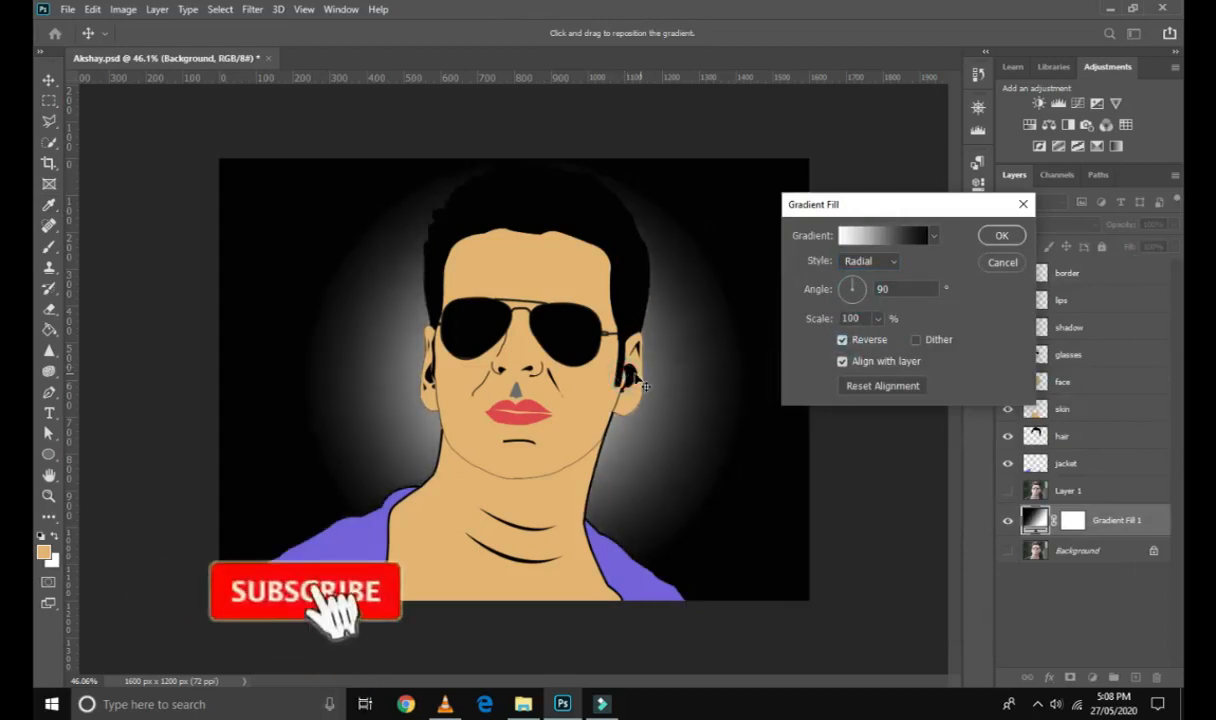
click(877, 318)
drag(891, 343, 886, 343)
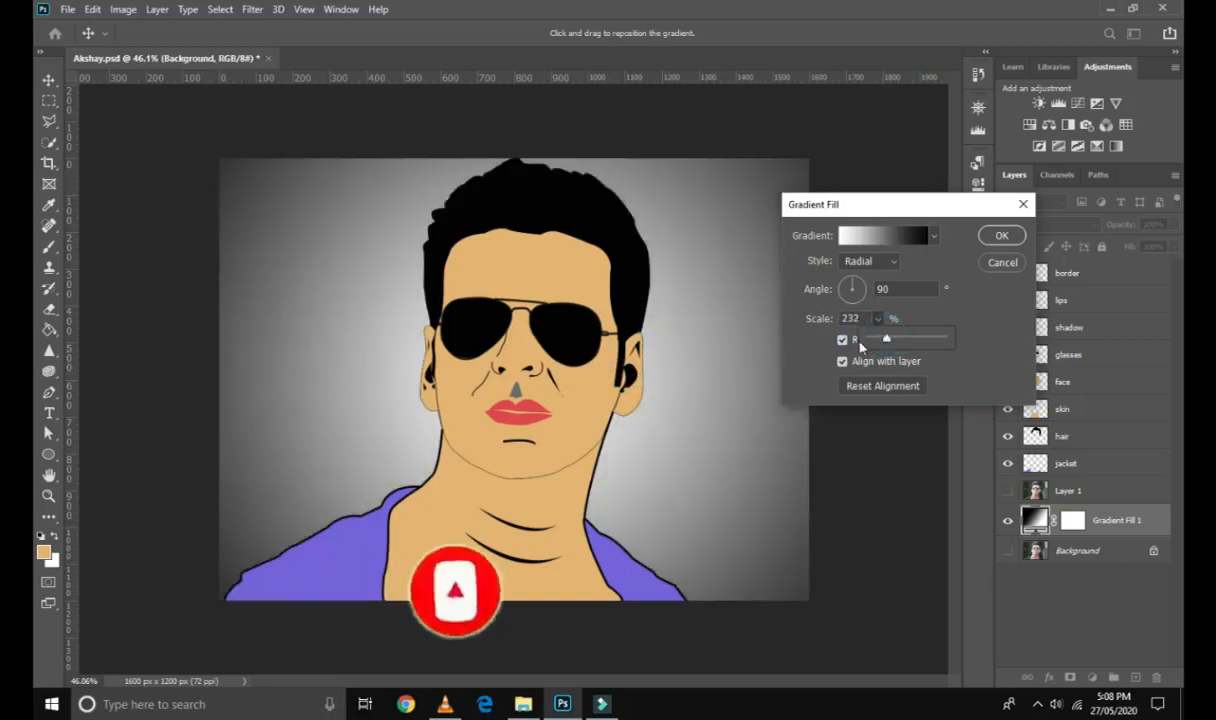
click(1001, 240)
Delete the original photo layers, Background and the hidden Layer 1.
scroll(543, 416, up, 1)
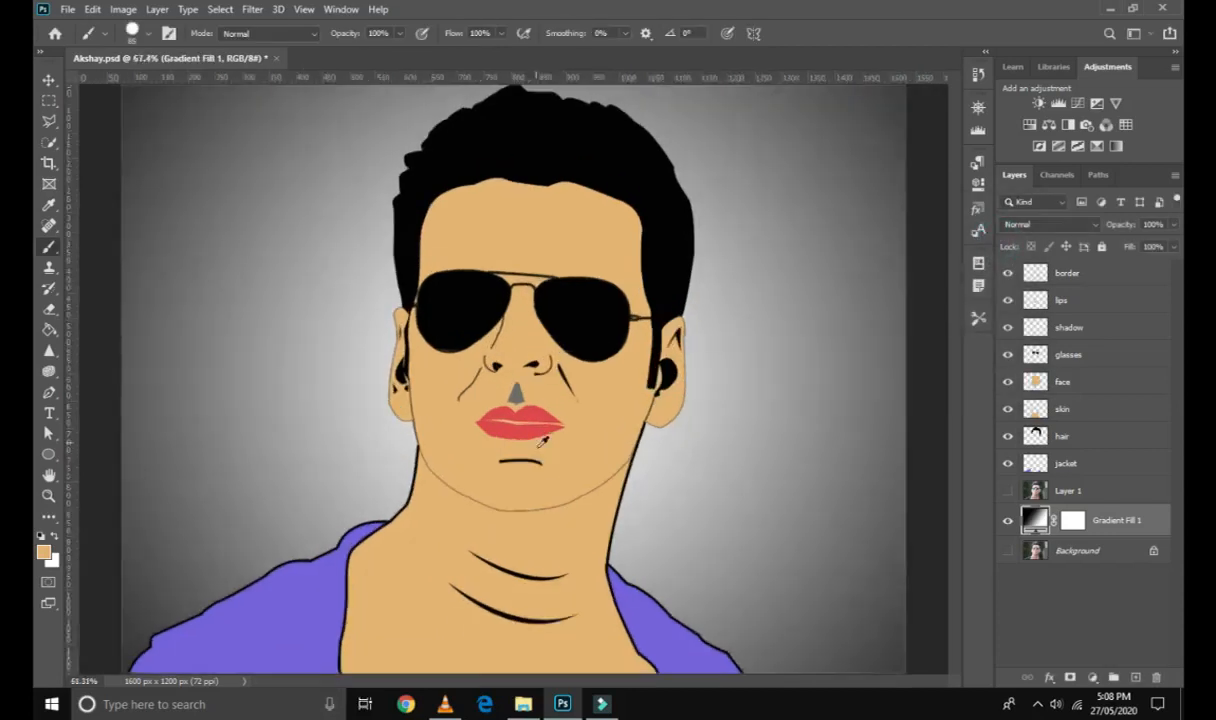
click(1078, 552)
right_click(1070, 566)
click(1068, 393)
click(507, 256)
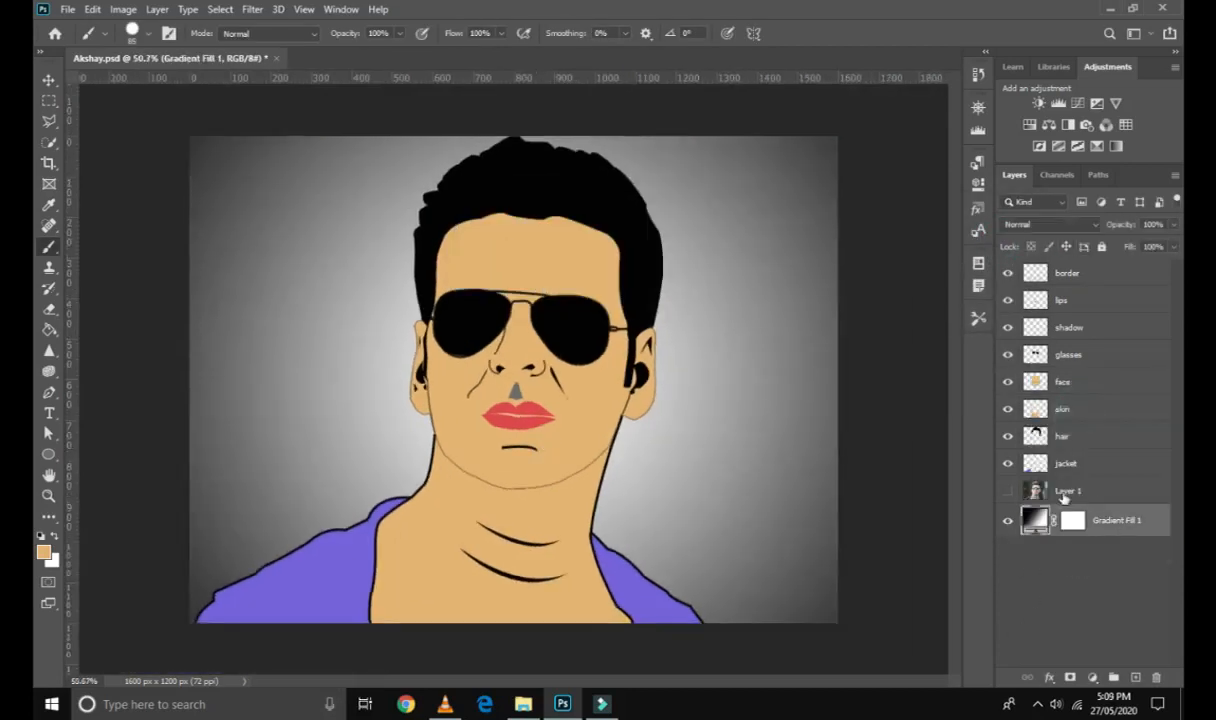
right_click(1064, 495)
click(894, 112)
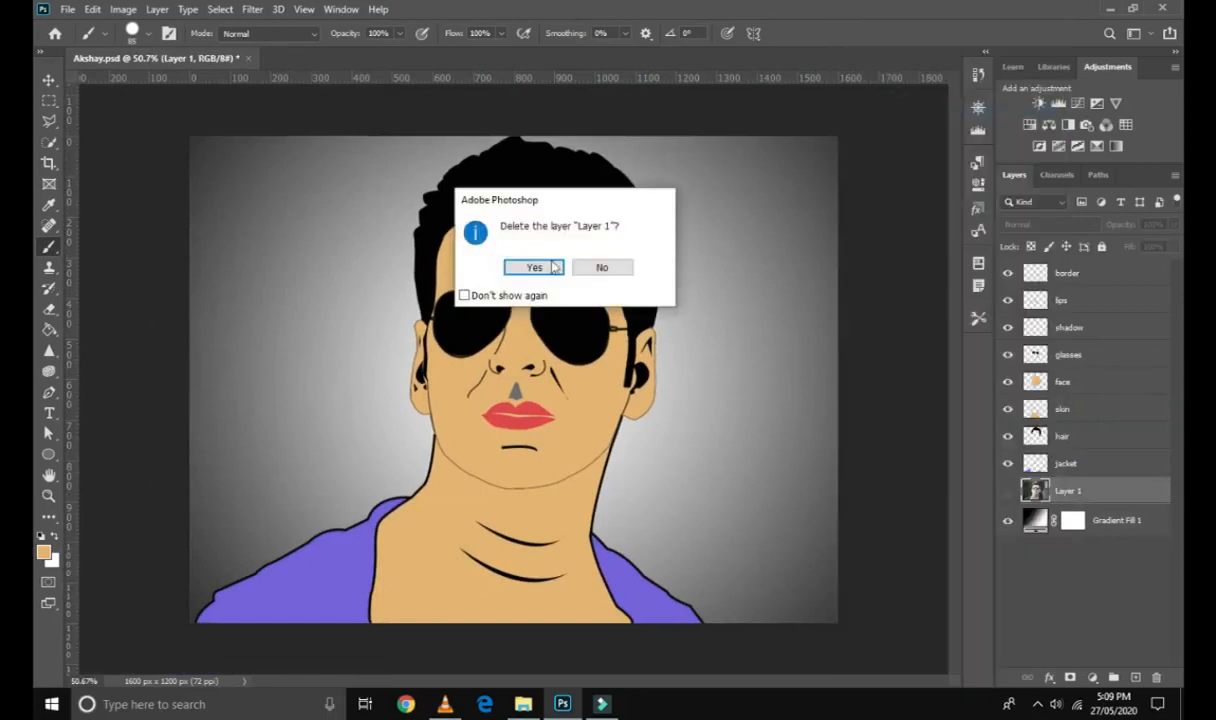
click(551, 270)
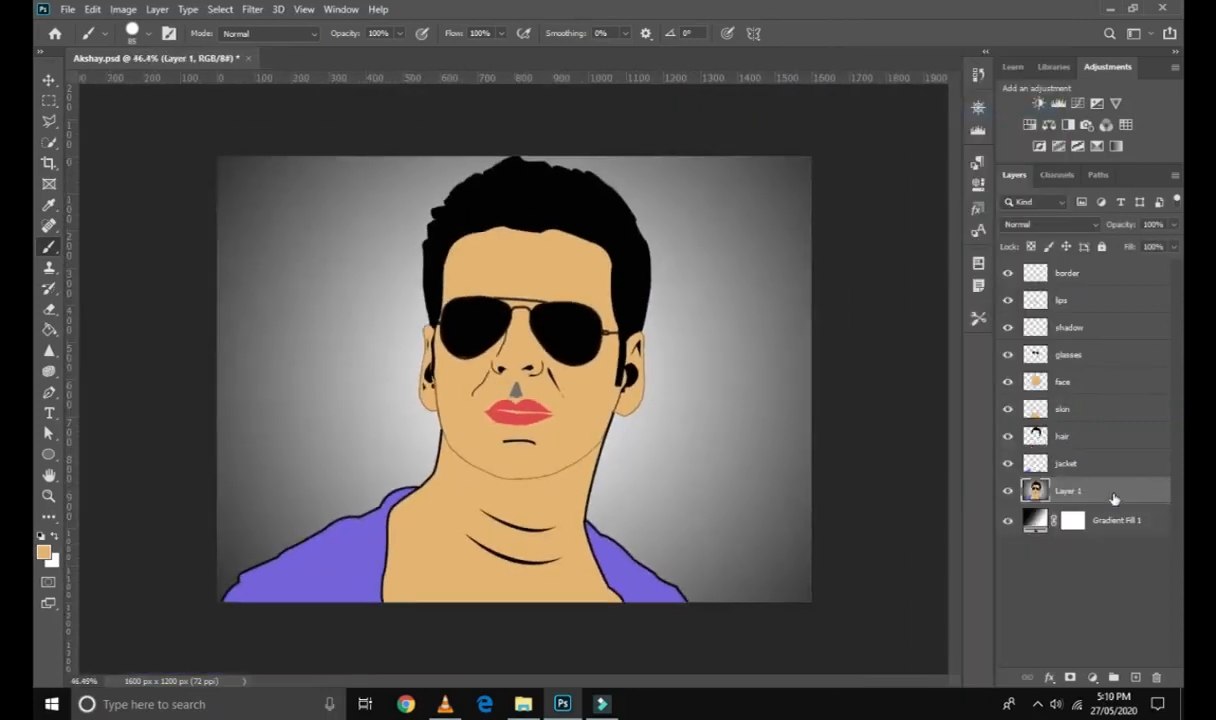
Add Brightness/Contrast, Hue/Saturation and Color Balance adjustment layers above the merged artwork layer to adjust its tones.
click(1039, 103)
drag(845, 252, 810, 255)
click(1029, 124)
click(1048, 124)
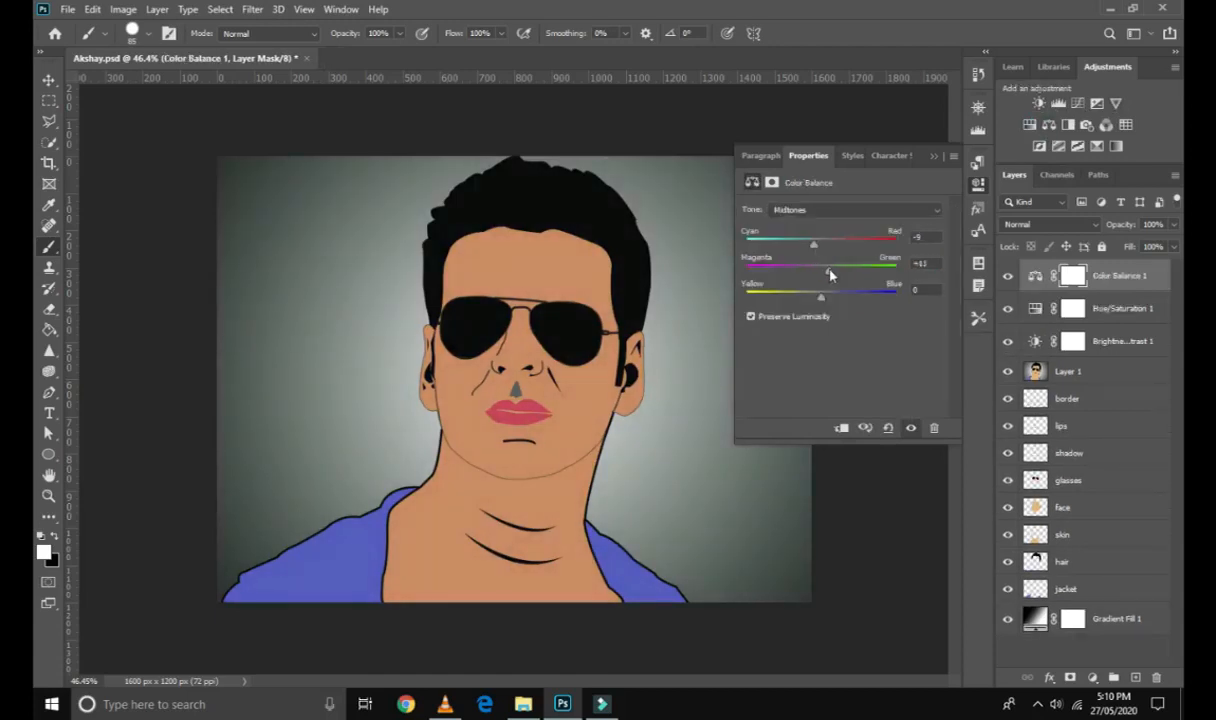